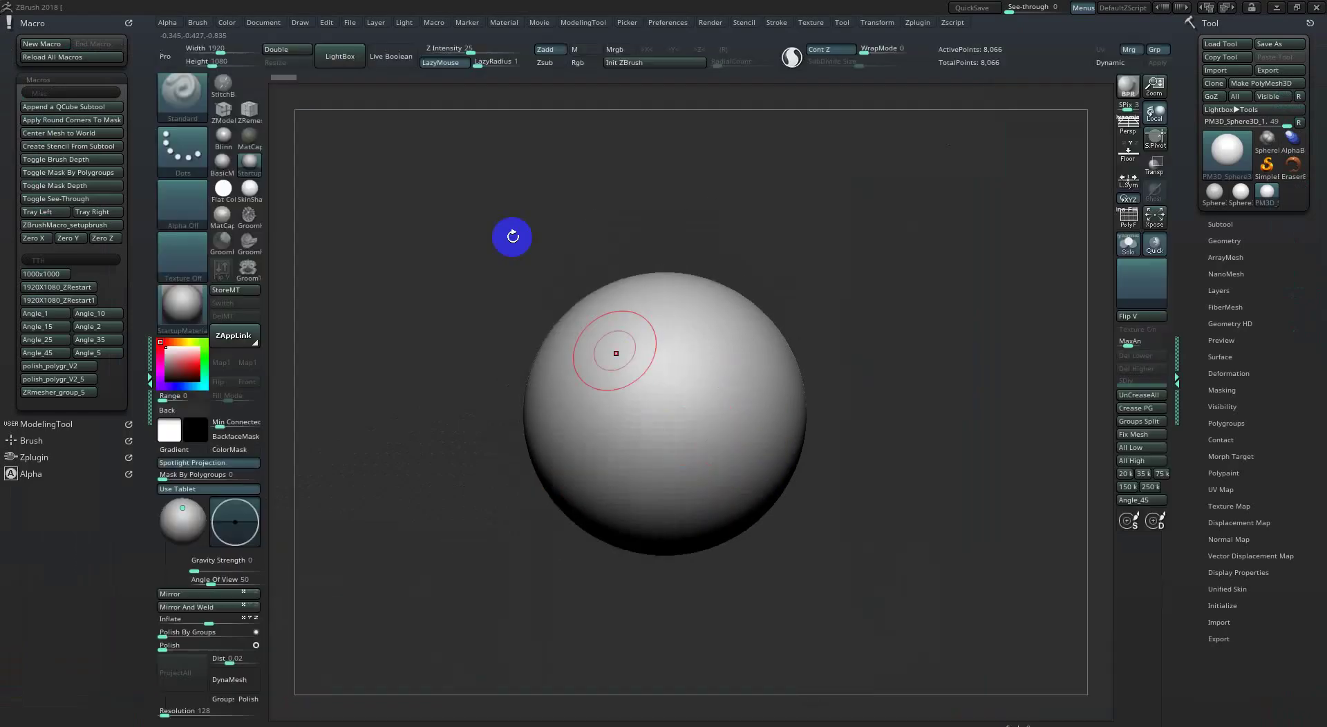
# Load the Nickz_humanMaleAverage model from LightBox's Tool library.
pyautogui.click(338, 57)
pyautogui.click(408, 93)
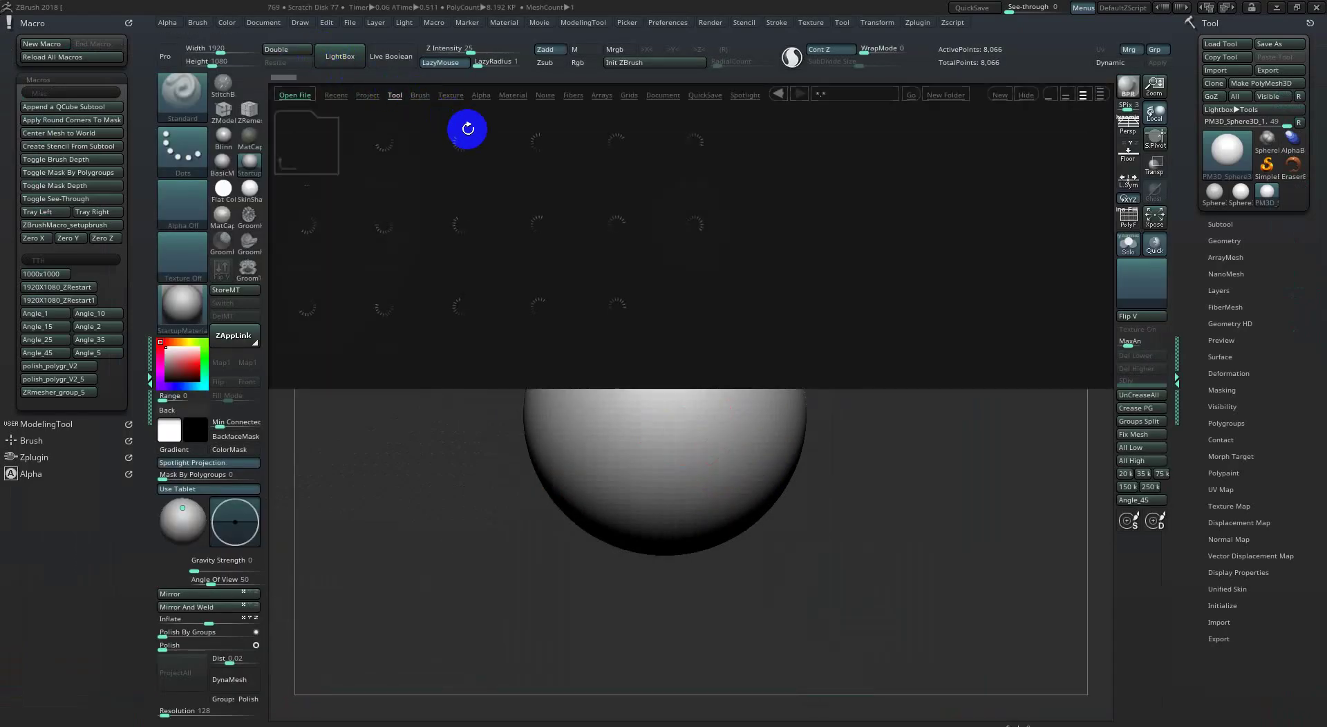
pyautogui.doubleClick(625, 153)
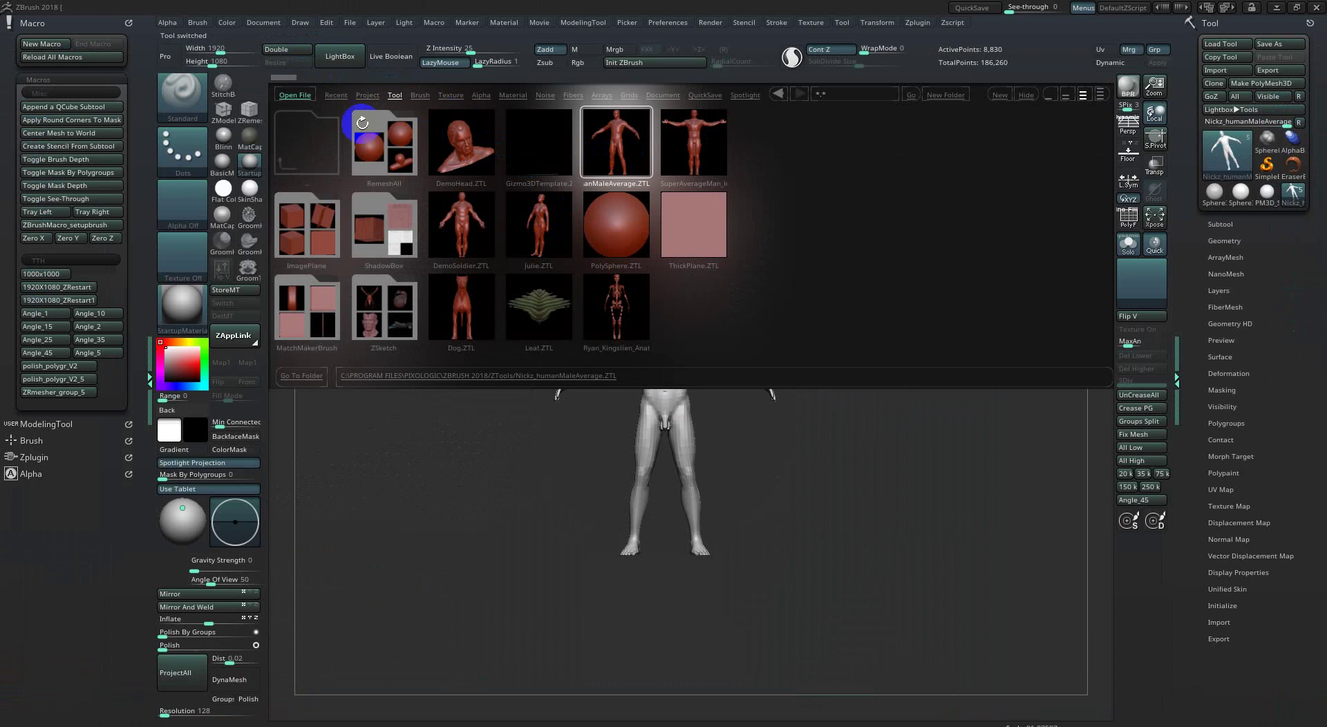
pyautogui.click(343, 57)
# Zoom to the torso with polygroup wireframe shown and the subtool list open.
pyautogui.moveTo(631, 451)
pyautogui.keyDown('alt'); pyautogui.mouseDown()
pyautogui.moveTo(766, 374)
pyautogui.moveTo(752, 335)
pyautogui.moveTo(935, 293)
pyautogui.mouseUp(); pyautogui.keyUp('alt')
pyautogui.hotkey('shift', 'f')
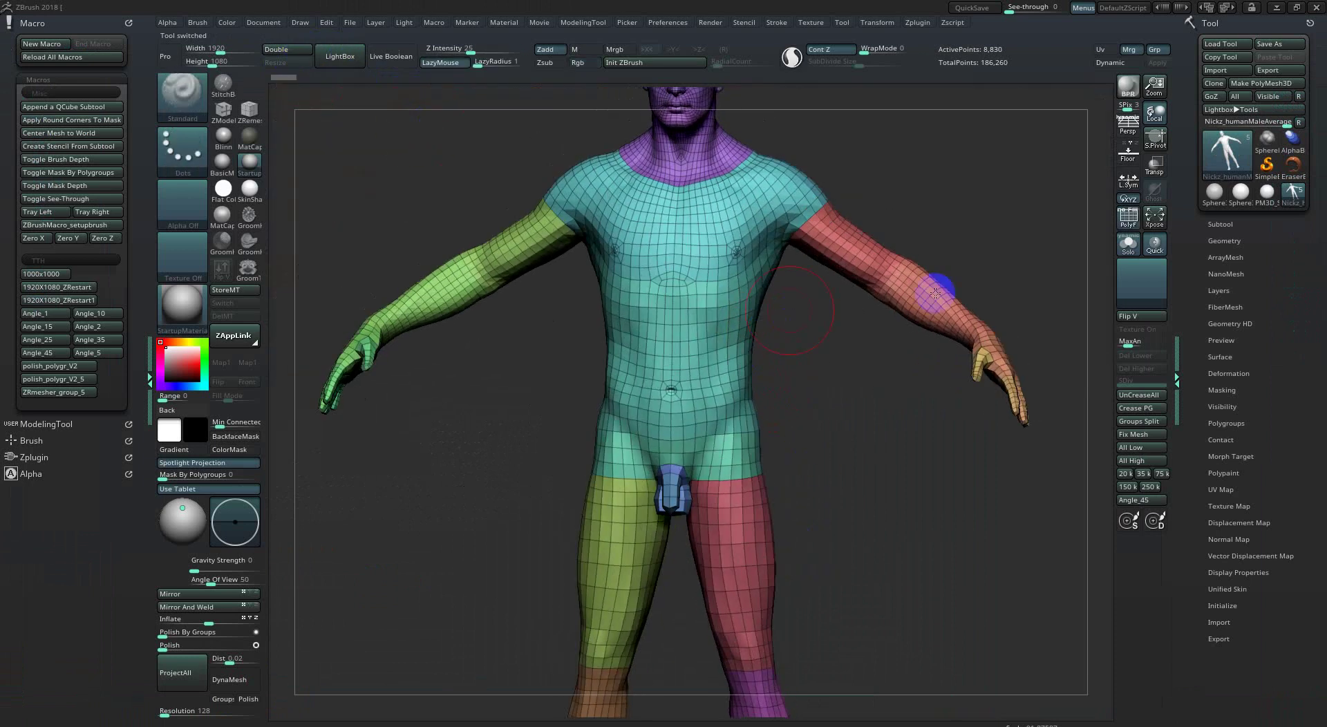
pyautogui.click(1252, 224)
pyautogui.moveTo(806, 371)
pyautogui.keyDown('alt'); pyautogui.mouseDown()
pyautogui.moveTo(800, 350)
pyautogui.moveTo(802, 432)
pyautogui.mouseUp(); pyautogui.keyUp('alt')
# Experiment with isolating, masking and hiding the torso polygroup, then show all parts again.
pyautogui.keyDown('ctrl'); pyautogui.keyDown('shift'); pyautogui.click(719, 384); pyautogui.keyUp('shift'); pyautogui.keyUp('ctrl')
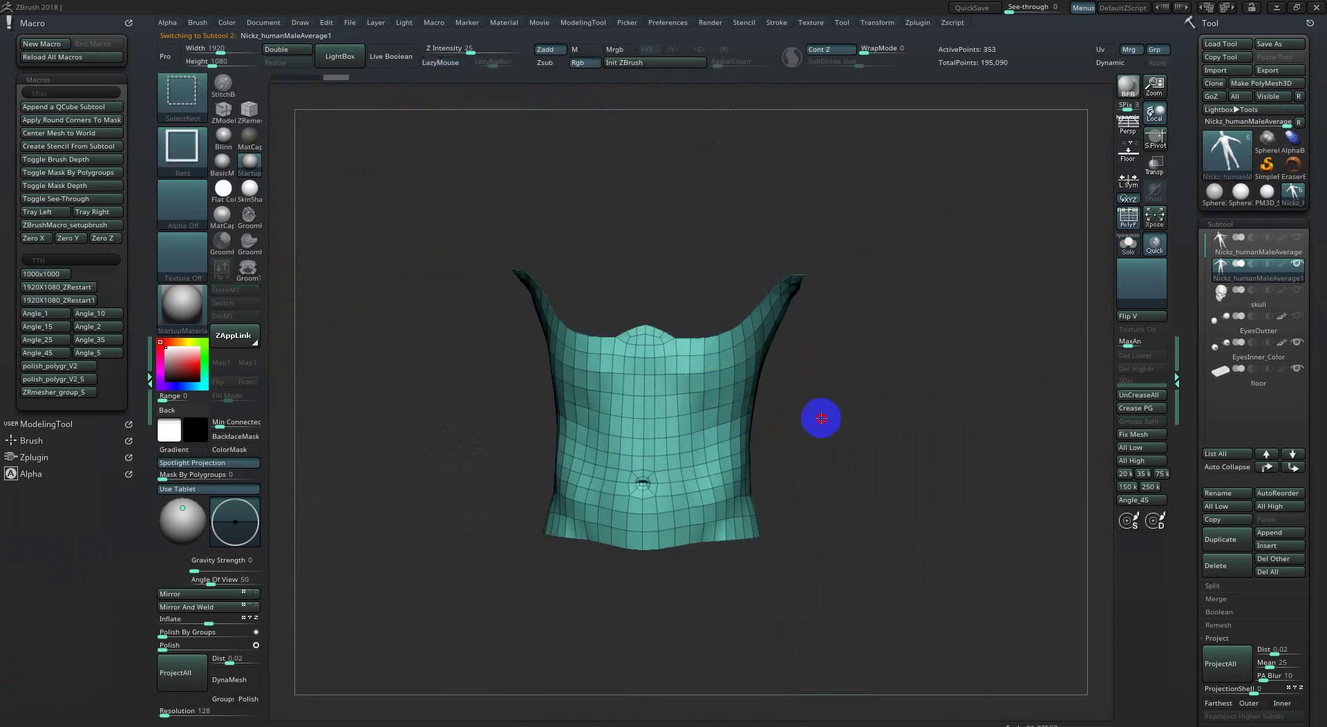
pyautogui.keyDown('ctrl'); pyautogui.keyDown('shift'); pyautogui.click(802, 408); pyautogui.keyUp('shift'); pyautogui.keyUp('ctrl')
pyautogui.keyDown('ctrl'); pyautogui.keyDown('shift'); pyautogui.click(777, 379); pyautogui.keyUp('shift'); pyautogui.keyUp('ctrl')
pyautogui.keyDown('ctrl'); pyautogui.click(873, 451); pyautogui.keyUp('ctrl')
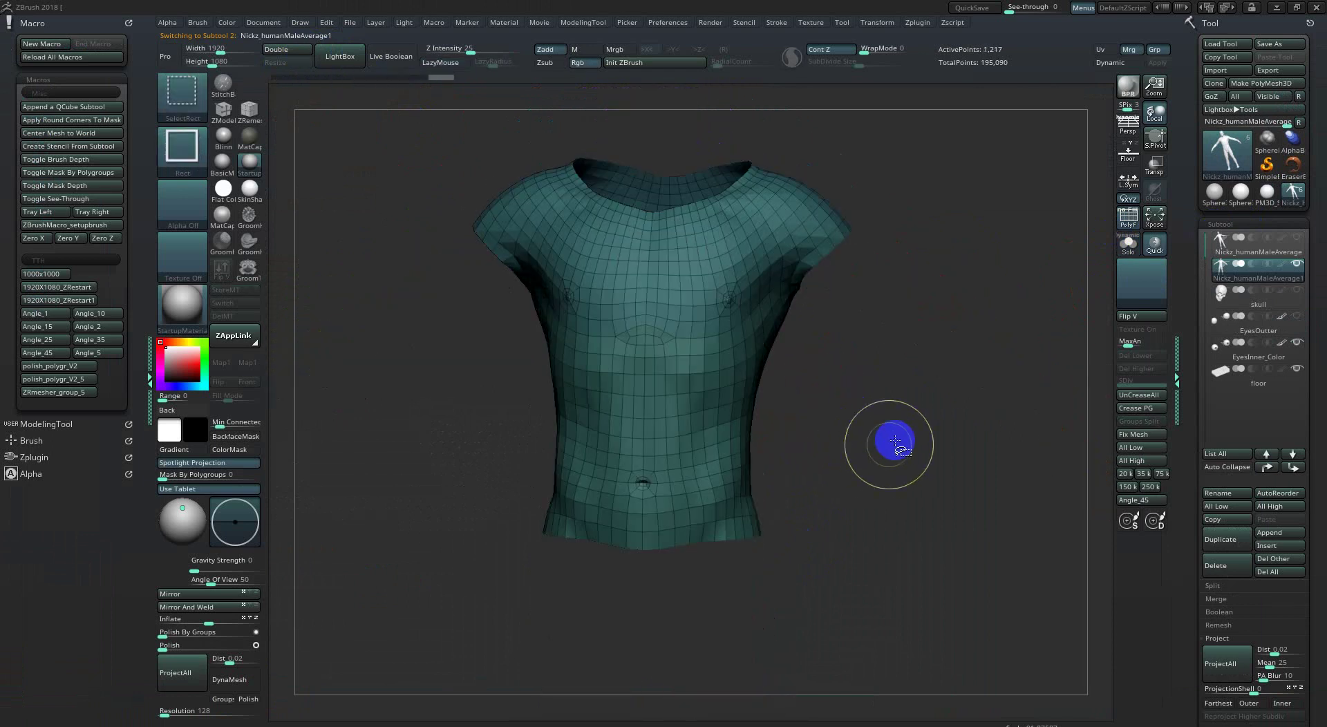
pyautogui.keyDown('ctrl'); pyautogui.keyDown('shift'); pyautogui.click(899, 437); pyautogui.keyUp('shift'); pyautogui.keyUp('ctrl')
pyautogui.hotkey('ctrl', 'z')
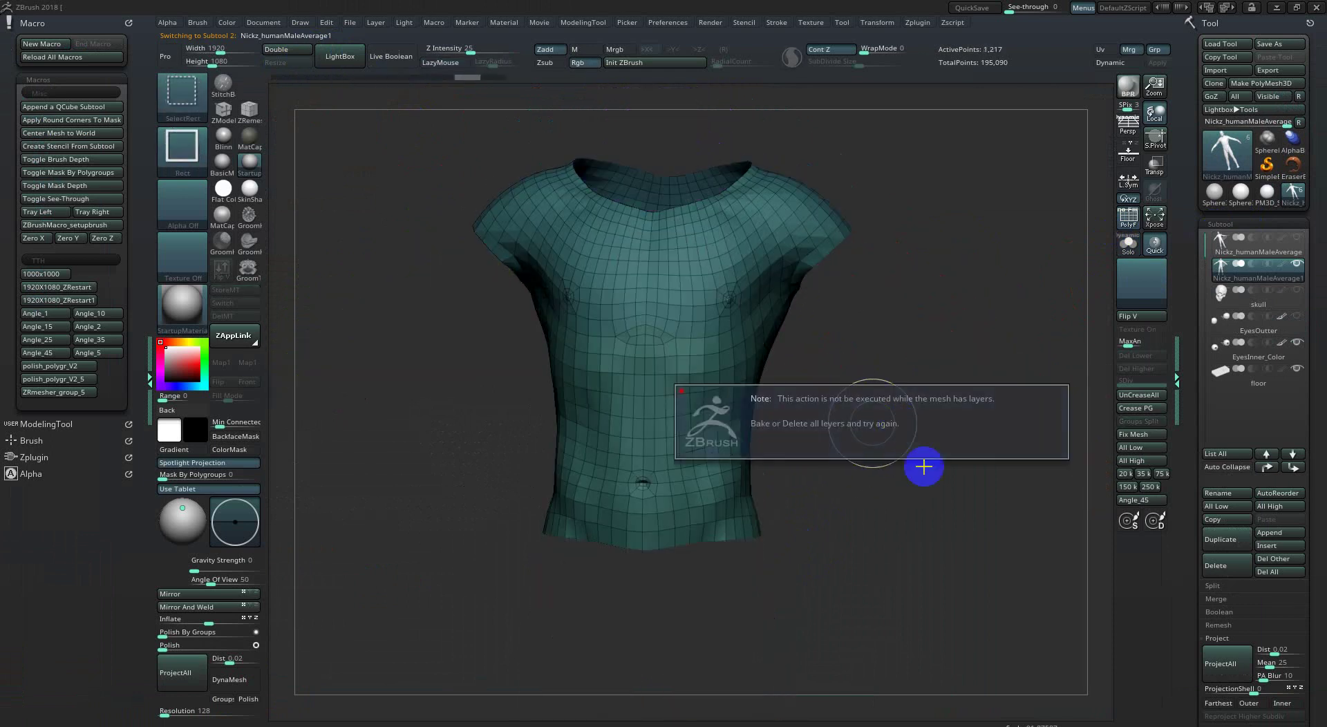
pyautogui.keyDown('ctrl'); pyautogui.click(922, 380); pyautogui.keyUp('ctrl')
pyautogui.keyDown('ctrl'); pyautogui.keyDown('shift'); pyautogui.click(927, 404); pyautogui.keyUp('shift'); pyautogui.keyUp('ctrl')
pyautogui.keyDown('ctrl'); pyautogui.keyDown('shift'); pyautogui.click(850, 388); pyautogui.keyUp('shift'); pyautogui.keyUp('ctrl')
pyautogui.moveTo(850, 388)
pyautogui.mouseDown()
pyautogui.moveTo(752, 364)
pyautogui.moveTo(737, 415)
pyautogui.moveTo(825, 377)
pyautogui.moveTo(919, 301)
pyautogui.mouseUp()
pyautogui.keyDown('ctrl'); pyautogui.keyDown('shift'); pyautogui.click(713, 401); pyautogui.keyUp('shift'); pyautogui.keyUp('ctrl')
pyautogui.keyDown('ctrl'); pyautogui.keyDown('shift'); pyautogui.click(818, 381); pyautogui.keyUp('shift'); pyautogui.keyUp('ctrl')
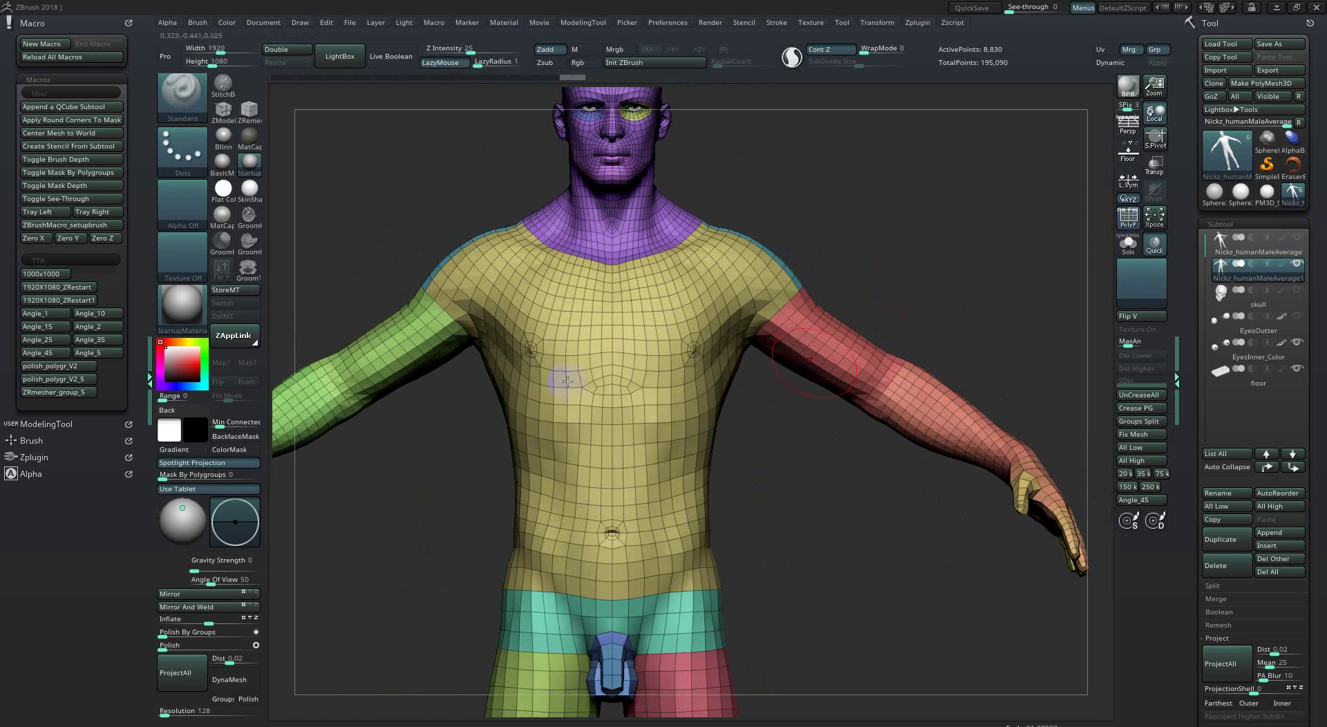
# Orbit the figure until the torso faces front.
pyautogui.press('w')
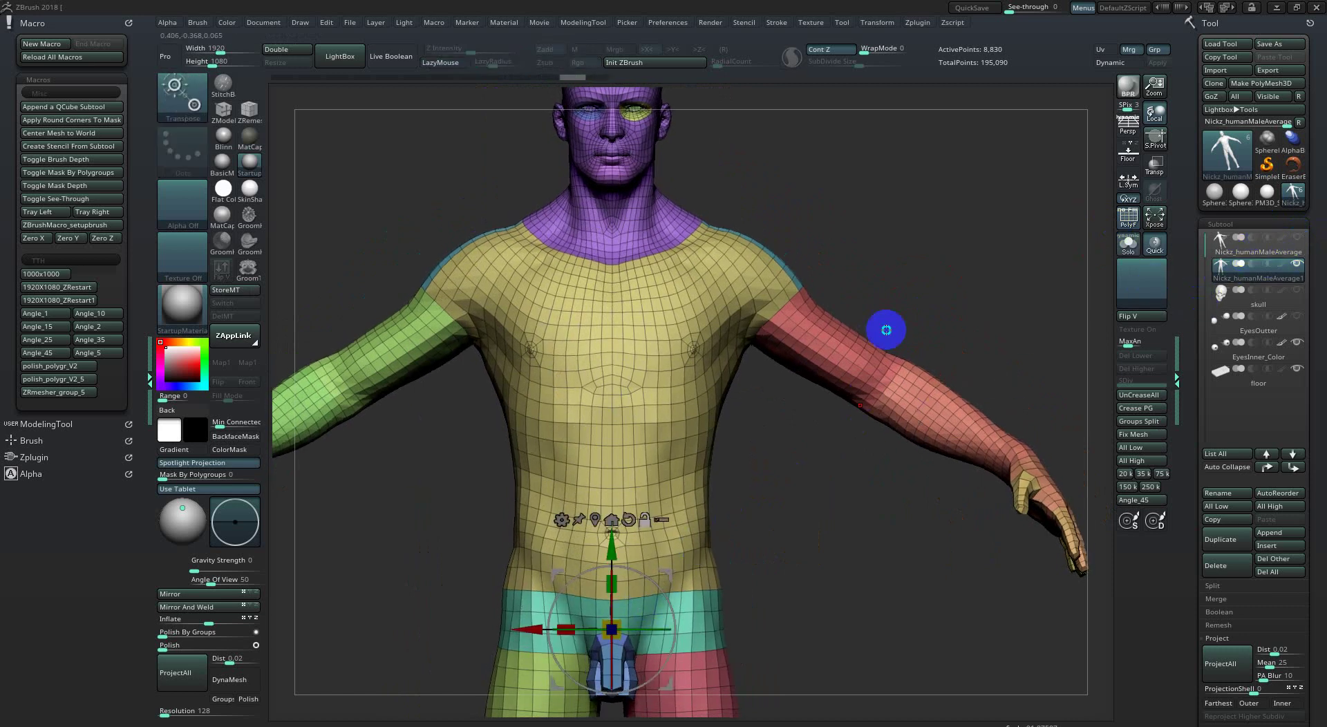
pyautogui.moveTo(886, 330); pyautogui.dragTo(841, 400)
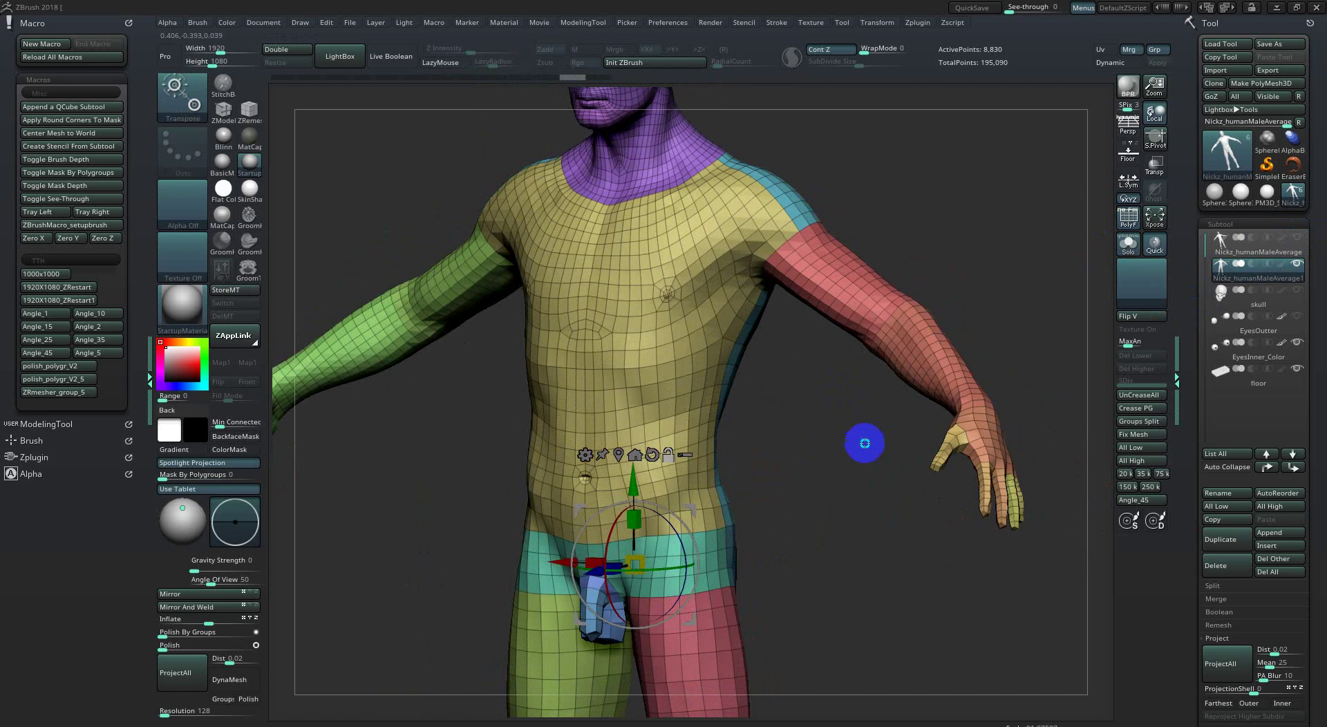
pyautogui.moveTo(865, 443)
pyautogui.mouseDown()
pyautogui.moveTo(862, 419)
pyautogui.moveTo(890, 394)
pyautogui.moveTo(840, 417)
pyautogui.mouseUp()
pyautogui.press('q')
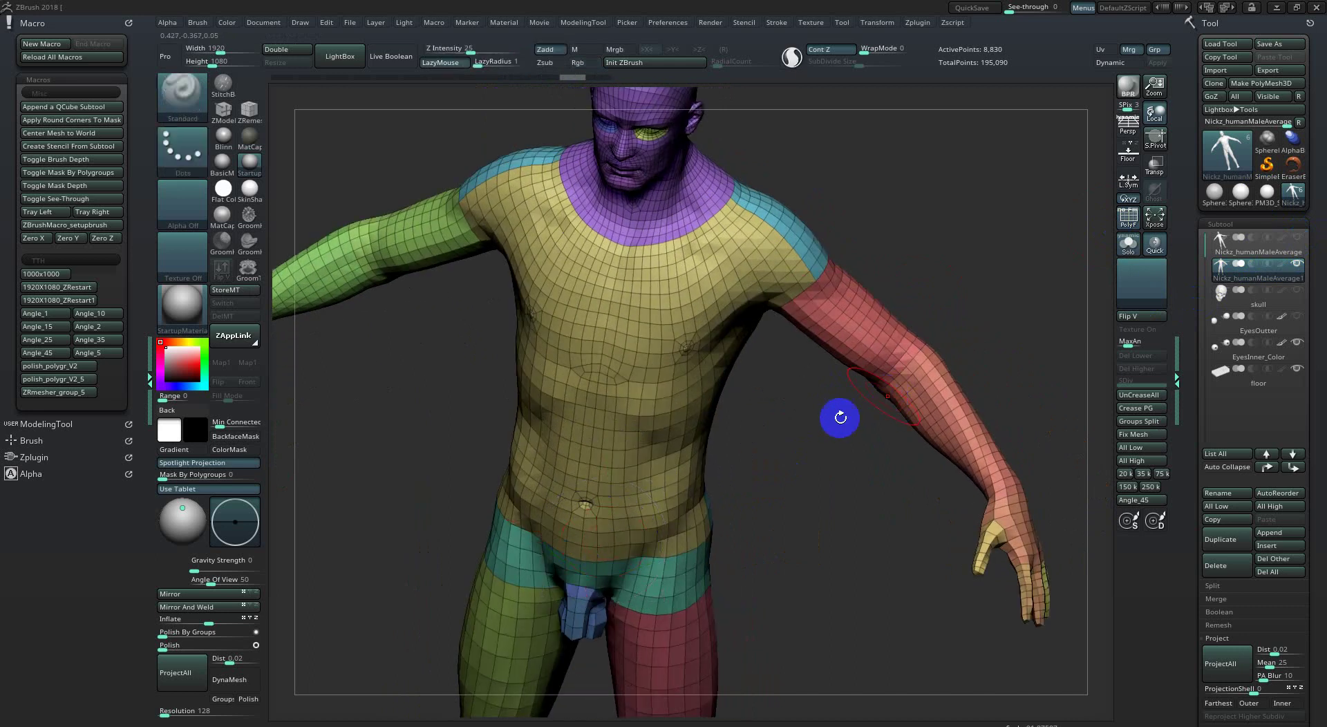
pyautogui.moveTo(936, 369); pyautogui.dragTo(1282, 260)
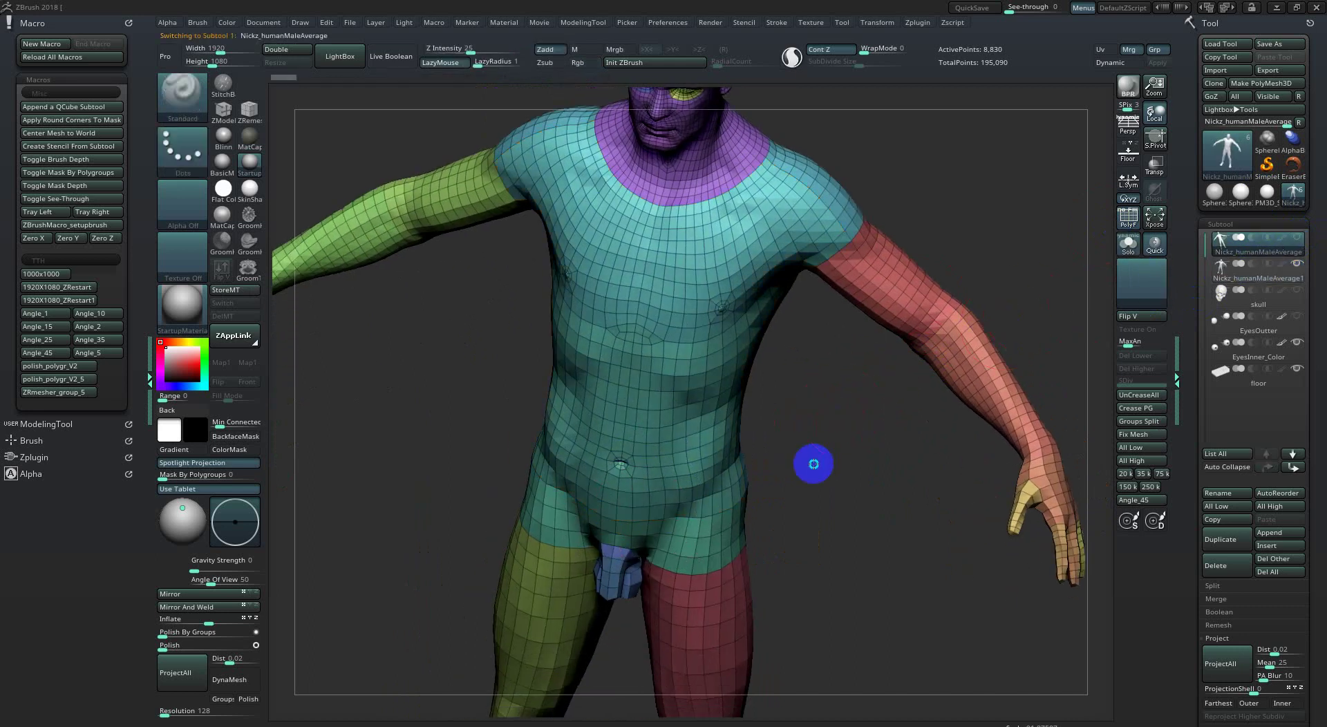
pyautogui.moveTo(813, 467)
pyautogui.mouseDown()
pyautogui.moveTo(826, 372)
pyautogui.moveTo(864, 332)
pyautogui.mouseUp()
# Make Subtool 2 active and isolate its yellow and blue shirt polygroups in side view.
pyautogui.click(1259, 274)
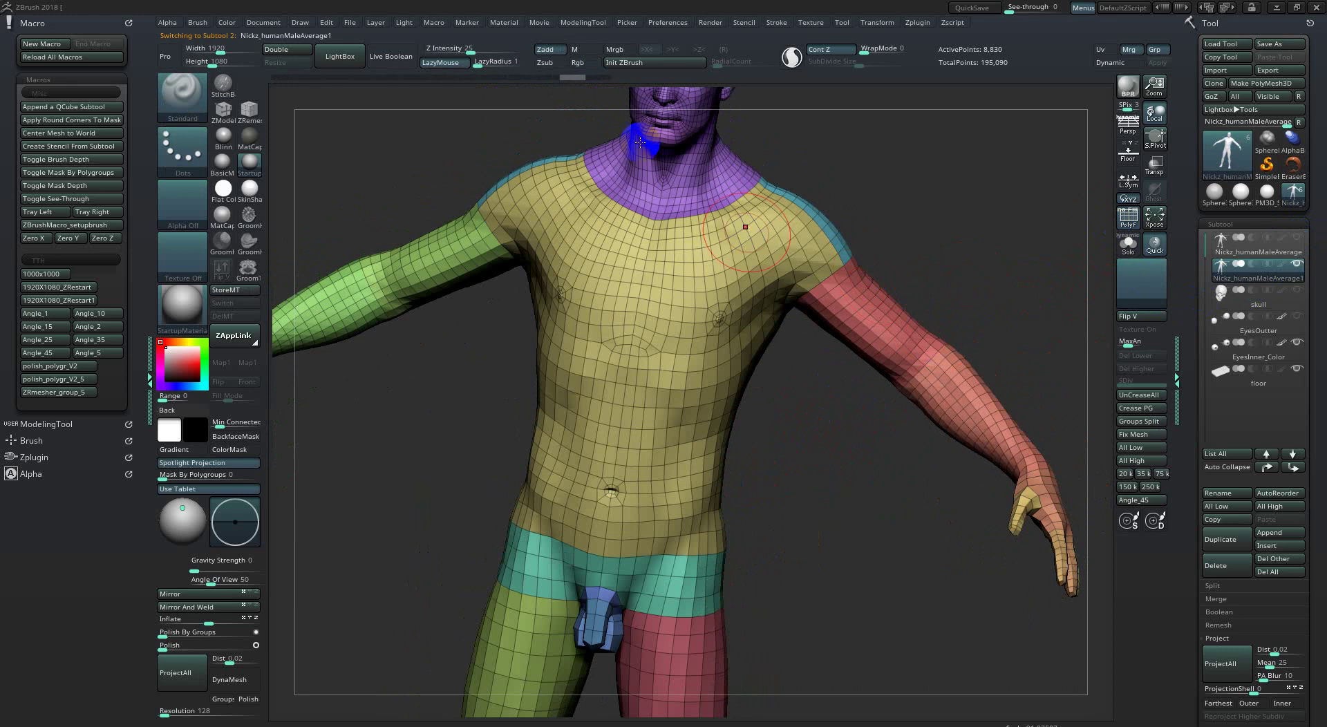
pyautogui.moveTo(579, 76); pyautogui.dragTo(607, 85)
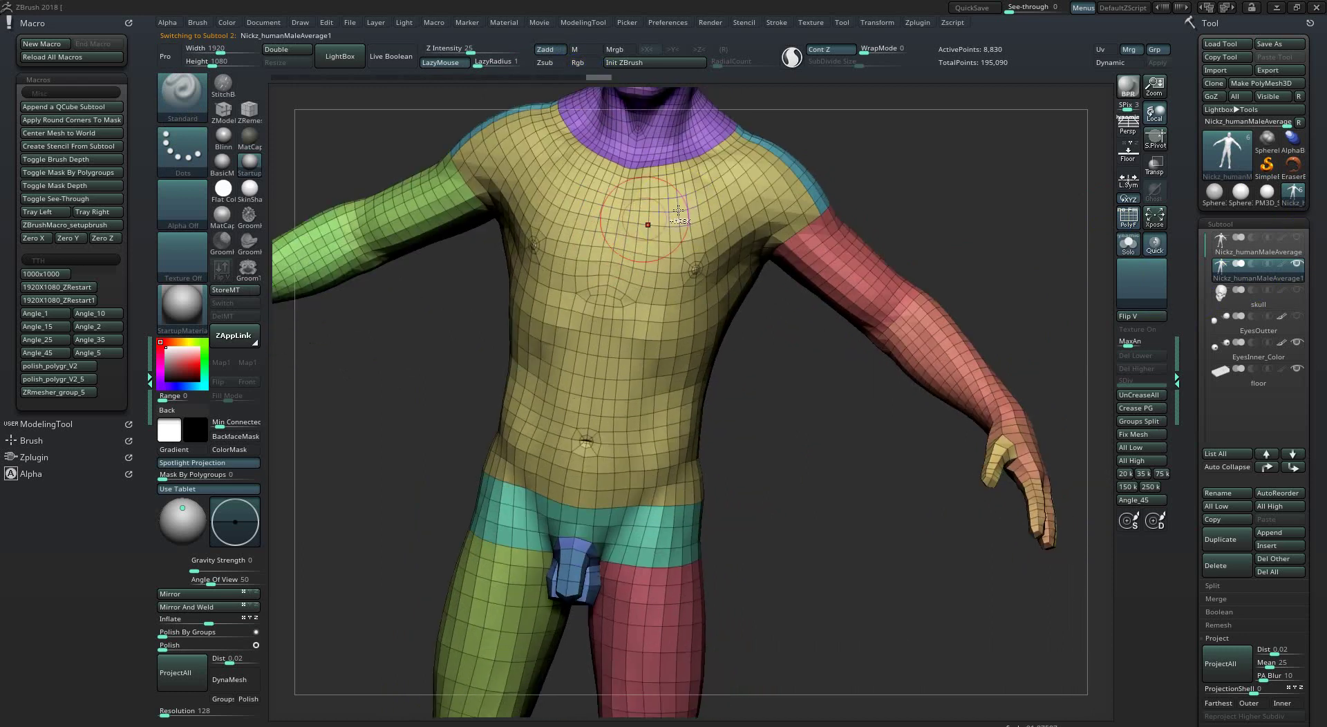
pyautogui.keyDown('ctrl'); pyautogui.keyDown('shift'); pyautogui.click(633, 289); pyautogui.keyUp('shift'); pyautogui.keyUp('ctrl')
pyautogui.moveTo(498, 228); pyautogui.dragTo(642, 225)
pyautogui.keyDown('ctrl'); pyautogui.keyDown('shift'); pyautogui.click(800, 329); pyautogui.keyUp('shift'); pyautogui.keyUp('ctrl')
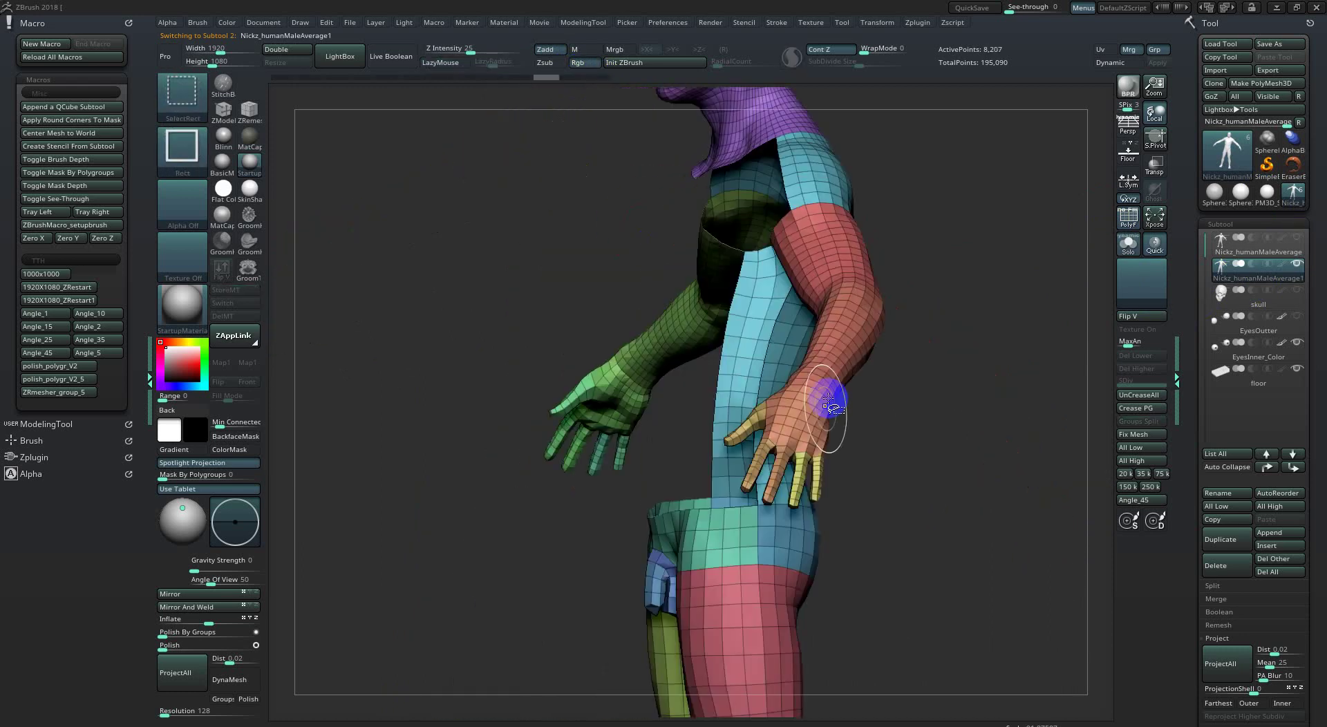
pyautogui.keyDown('ctrl'); pyautogui.keyDown('alt'); pyautogui.keyDown('shift'); pyautogui.click(764, 351); pyautogui.keyUp('shift'); pyautogui.keyUp('alt'); pyautogui.keyUp('ctrl')
pyautogui.keyDown('ctrl'); pyautogui.keyDown('shift'); pyautogui.click(912, 285); pyautogui.keyUp('shift'); pyautogui.keyUp('ctrl')
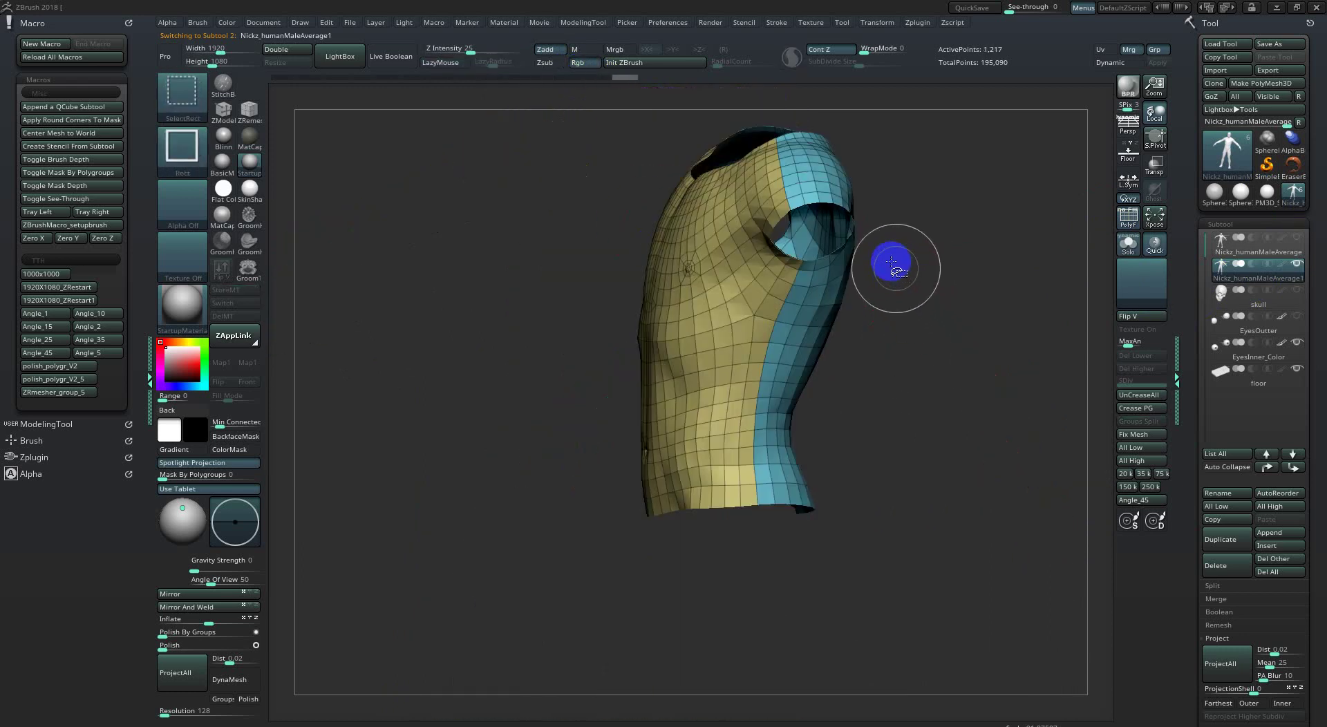
pyautogui.keyDown('ctrl'); pyautogui.keyDown('shift'); pyautogui.click(920, 219); pyautogui.keyUp('shift'); pyautogui.keyUp('ctrl')
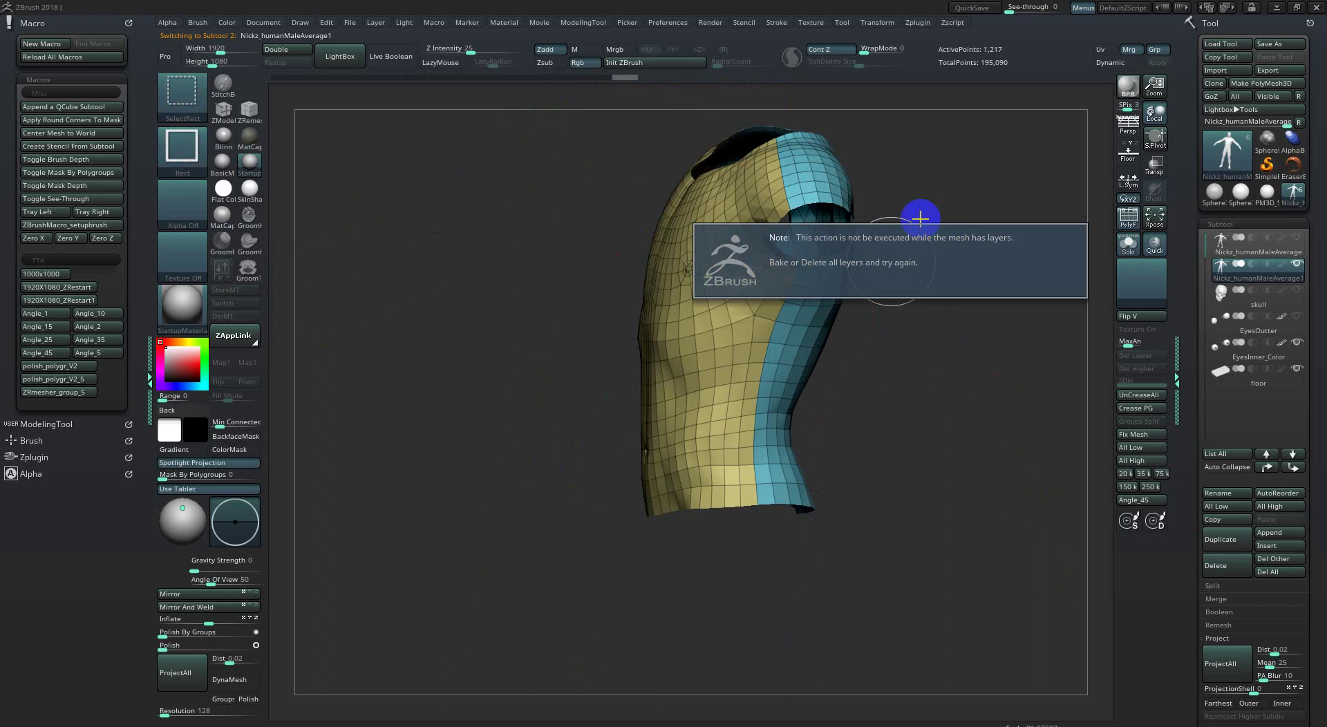
pyautogui.click(1255, 224)
# Reveal the hidden parts and bake all layers of the torso subtool.
pyautogui.click(1223, 291)
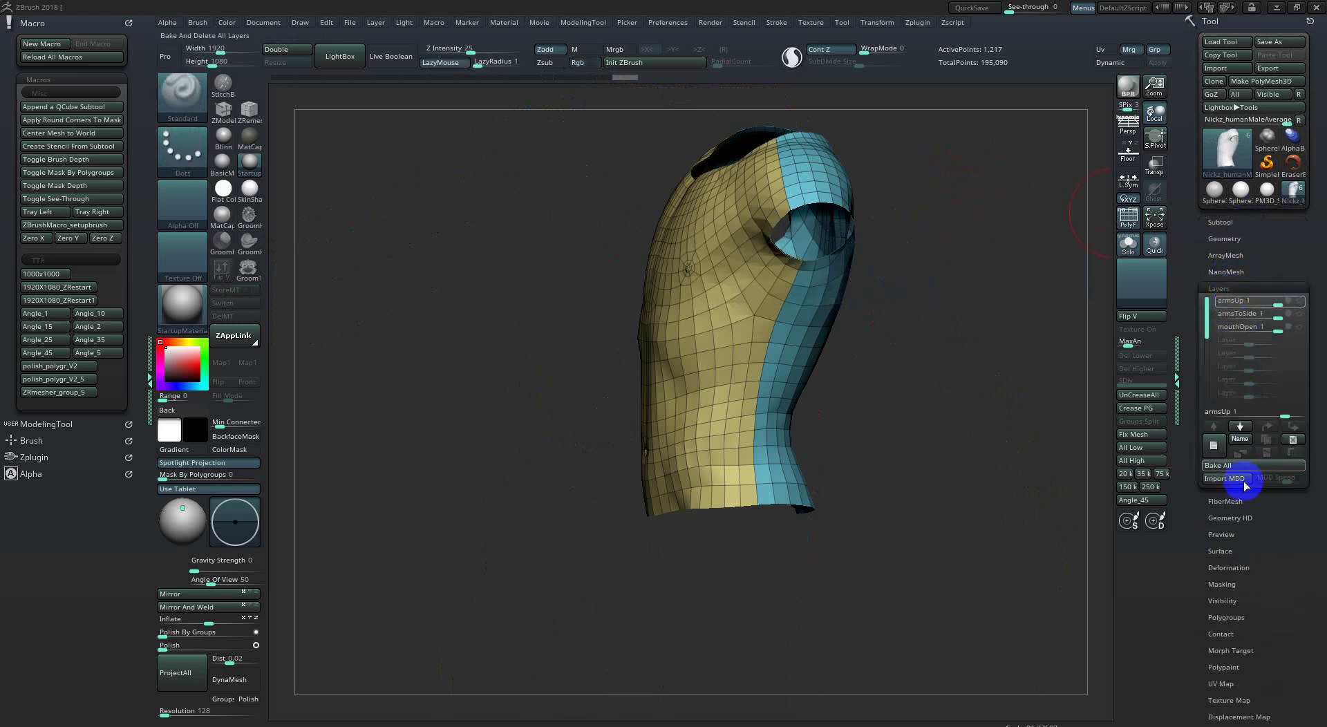
pyautogui.click(1225, 469)
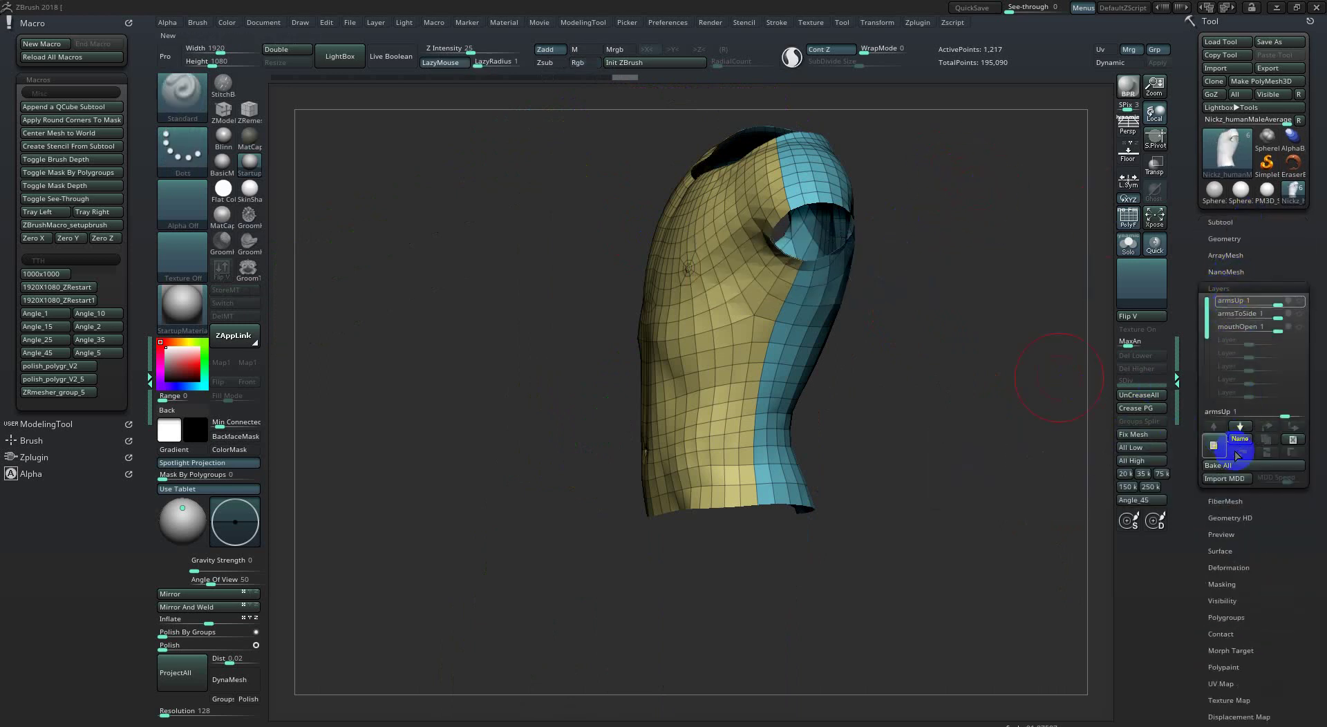
pyautogui.keyDown('ctrl'); pyautogui.keyDown('shift'); pyautogui.click(1099, 400); pyautogui.keyUp('shift'); pyautogui.keyUp('ctrl')
pyautogui.click(1203, 468)
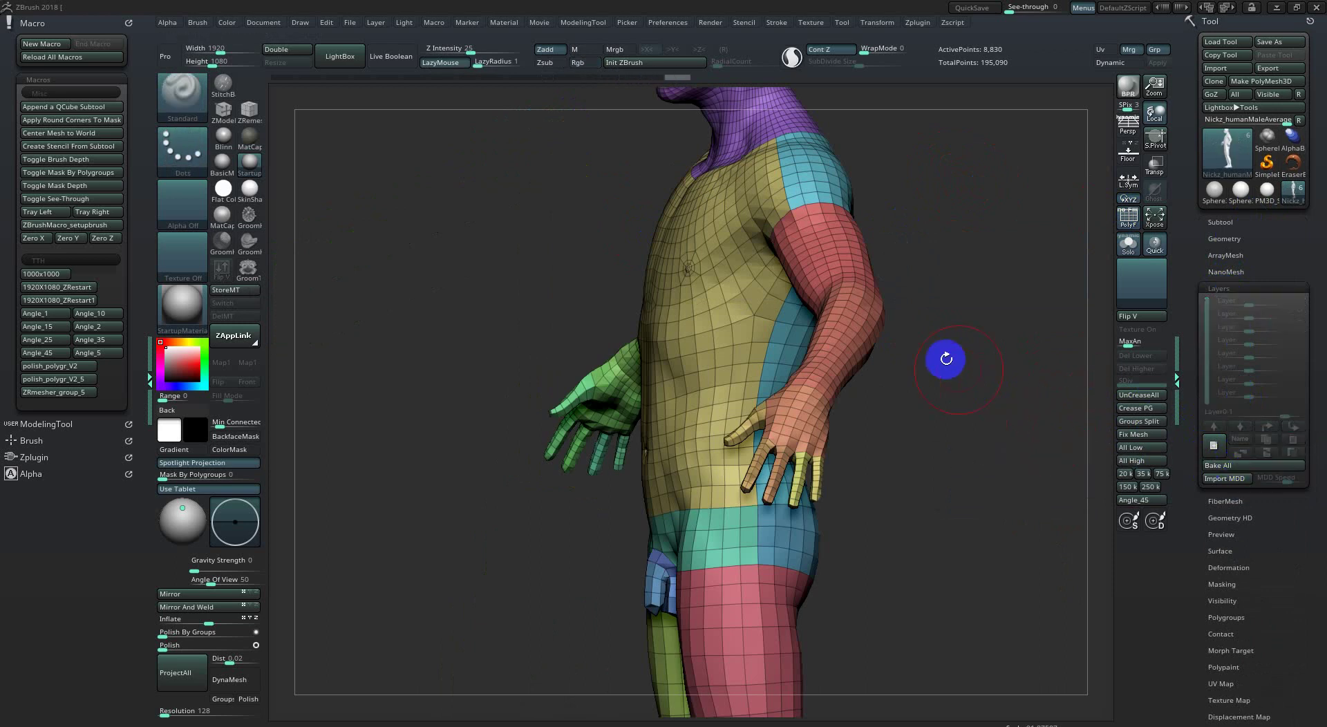
# Isolate the shirt polygroups again and turn the shirt to a front view.
pyautogui.keyDown('ctrl'); pyautogui.keyDown('shift'); pyautogui.click(735, 335); pyautogui.keyUp('shift'); pyautogui.keyUp('ctrl')
pyautogui.keyDown('ctrl'); pyautogui.keyDown('shift'); pyautogui.click(963, 334); pyautogui.keyUp('shift'); pyautogui.keyUp('ctrl')
pyautogui.keyDown('ctrl'); pyautogui.keyDown('shift'); pyautogui.click(778, 364); pyautogui.keyUp('shift'); pyautogui.keyUp('ctrl')
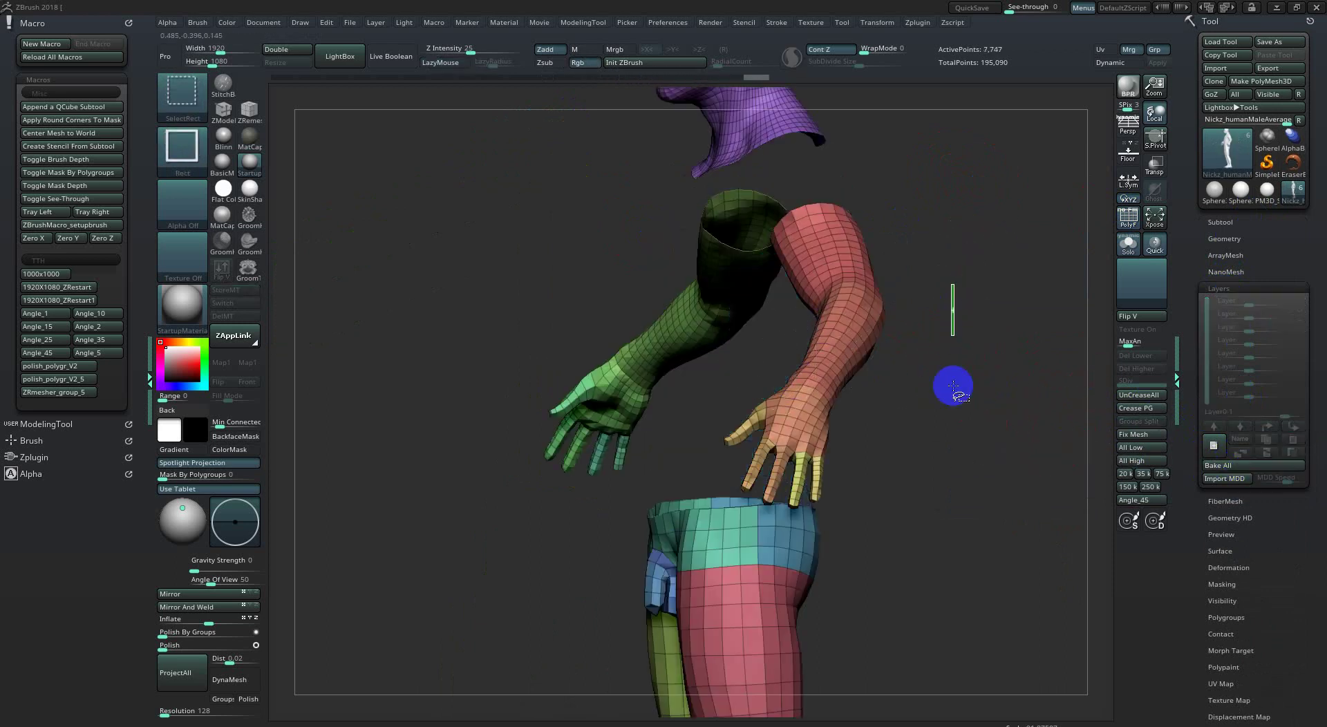
pyautogui.keyDown('ctrl'); pyautogui.keyDown('shift'); pyautogui.click(951, 382); pyautogui.keyUp('shift'); pyautogui.keyUp('ctrl')
pyautogui.moveTo(942, 350)
pyautogui.mouseDown()
pyautogui.moveTo(821, 322)
pyautogui.moveTo(785, 335)
pyautogui.moveTo(821, 361)
pyautogui.moveTo(850, 338)
pyautogui.moveTo(867, 356)
pyautogui.mouseUp()
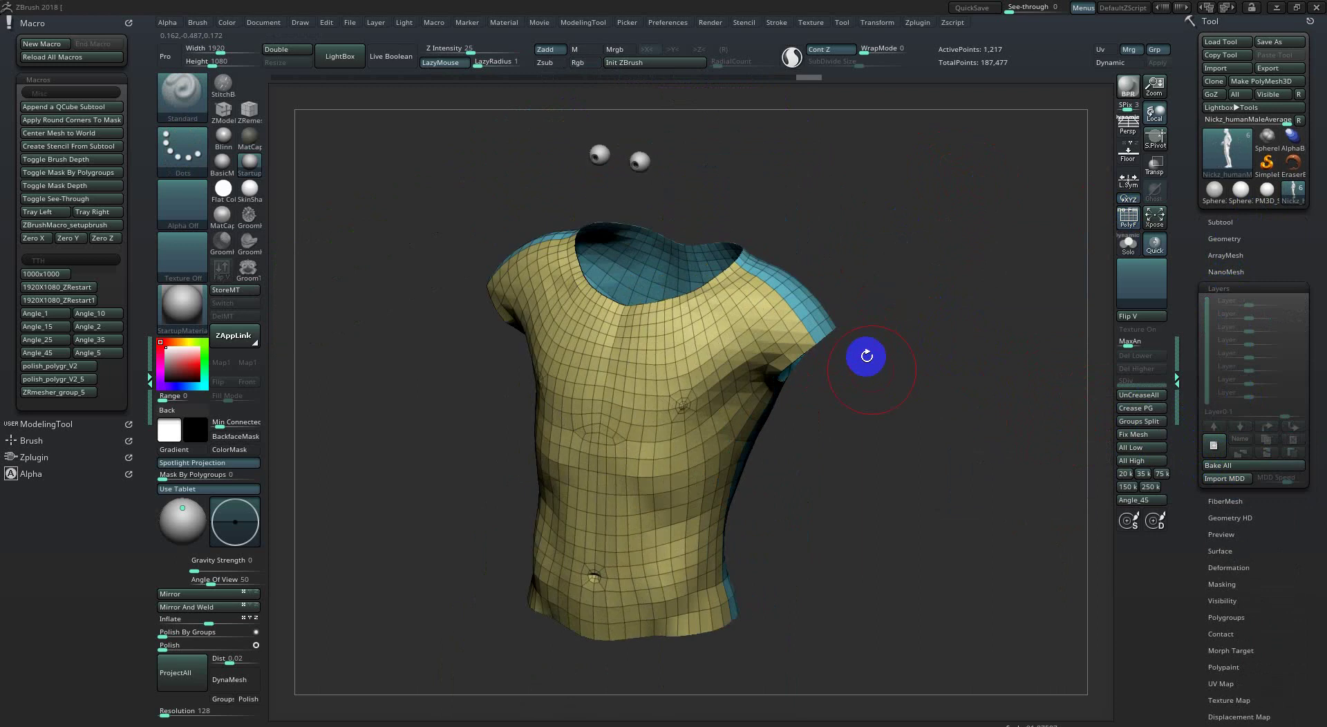
# Show the body subtool again and compare it with the shirt subtool.
pyautogui.click(1220, 222)
pyautogui.click(1296, 235)
pyautogui.click(1272, 229)
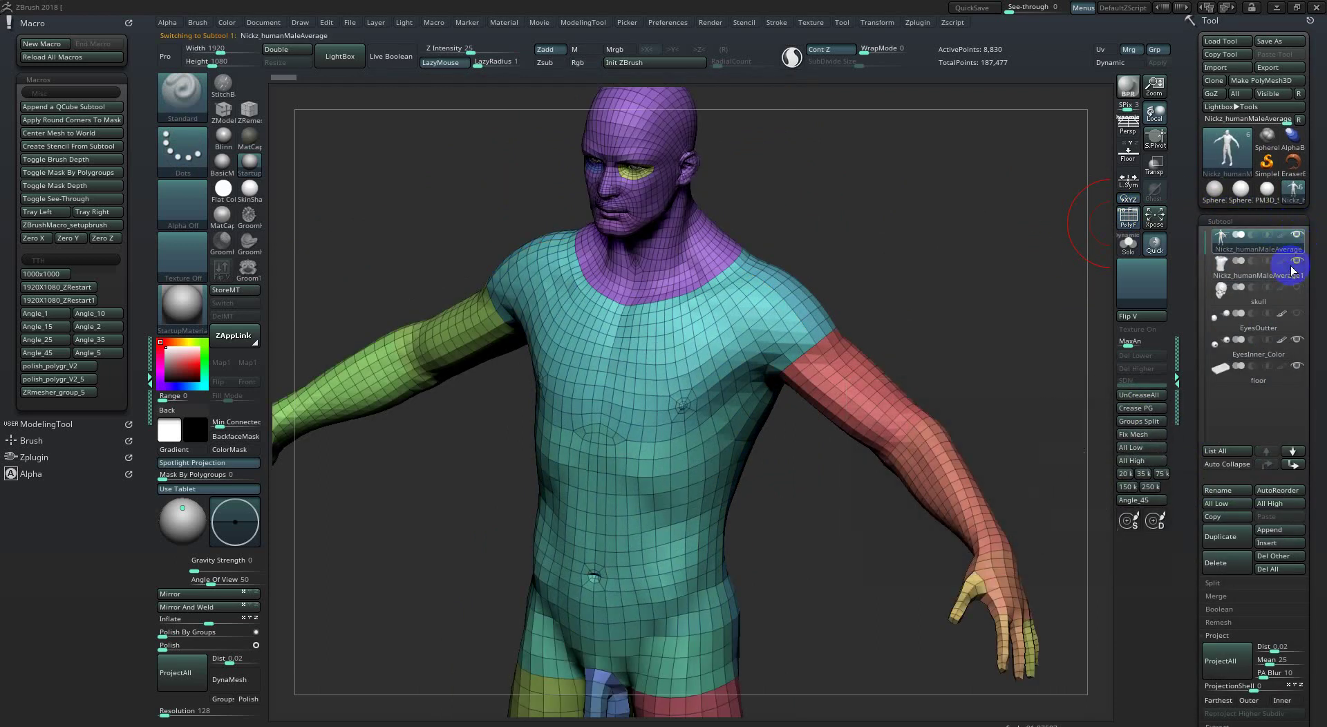
pyautogui.click(1256, 277)
pyautogui.press('w')
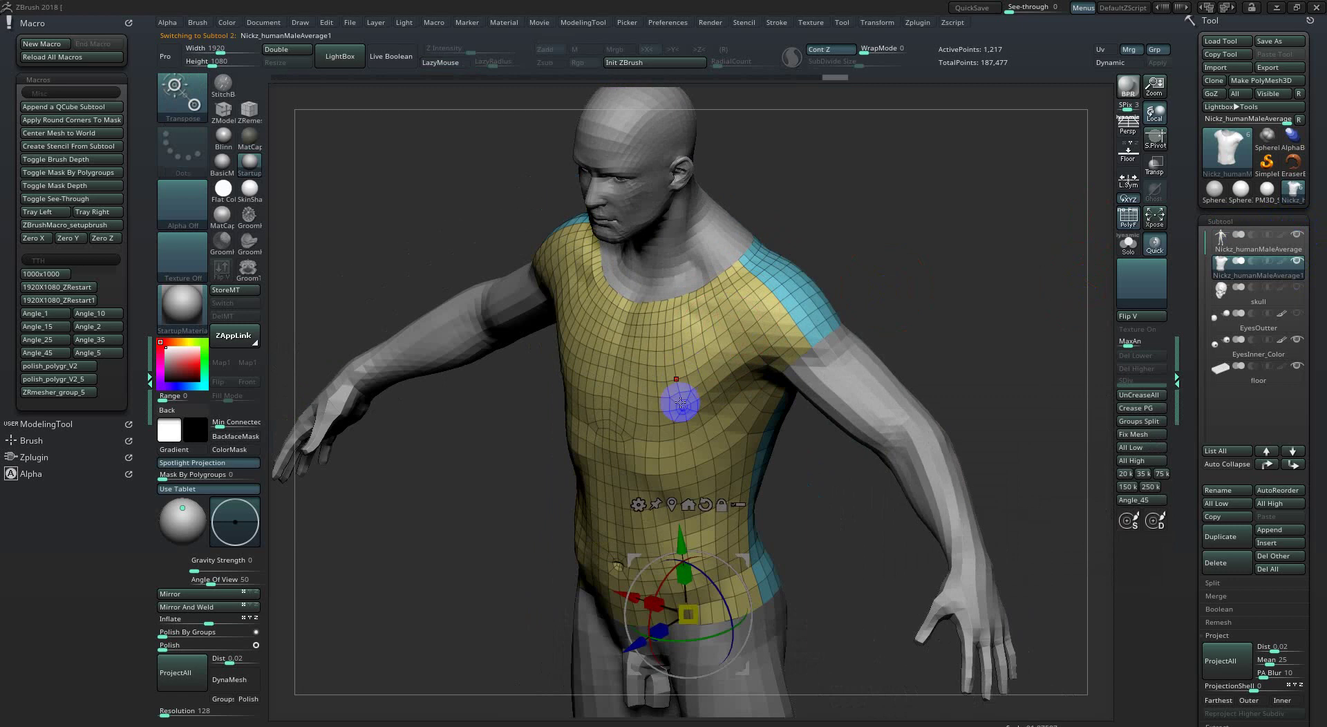
pyautogui.click(672, 415)
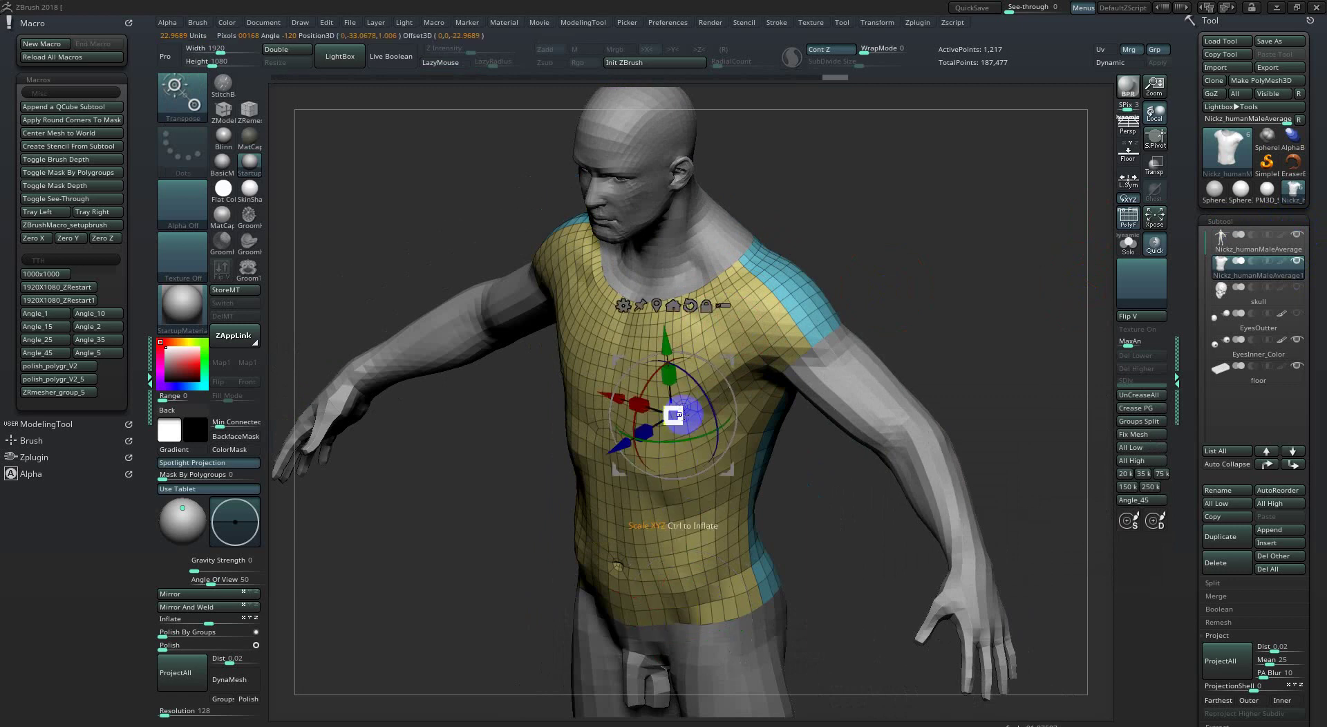
pyautogui.press('q')
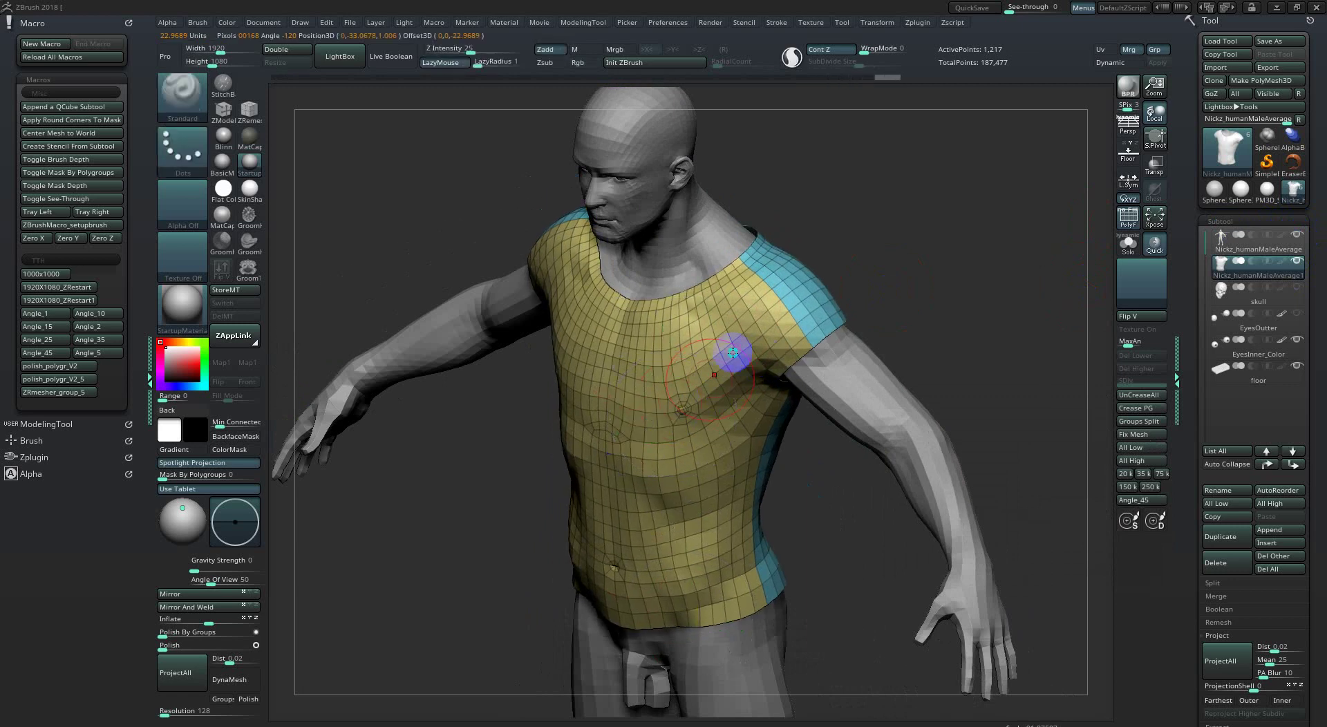
# Turn off the polygroup wireframe and enable X symmetry on the shirt.
pyautogui.keyDown('shift'); pyautogui.moveTo(729, 353); pyautogui.dragTo(628, 135, button='right'); pyautogui.keyUp('shift')
pyautogui.moveTo(623, 379)
pyautogui.mouseDown(button='right')
pyautogui.moveTo(626, 339)
pyautogui.moveTo(567, 342)
pyautogui.moveTo(691, 311)
pyautogui.mouseUp(button='right')
pyautogui.hotkey('shift', 'f')
pyautogui.hotkey('shift', 'f')
pyautogui.press('x')
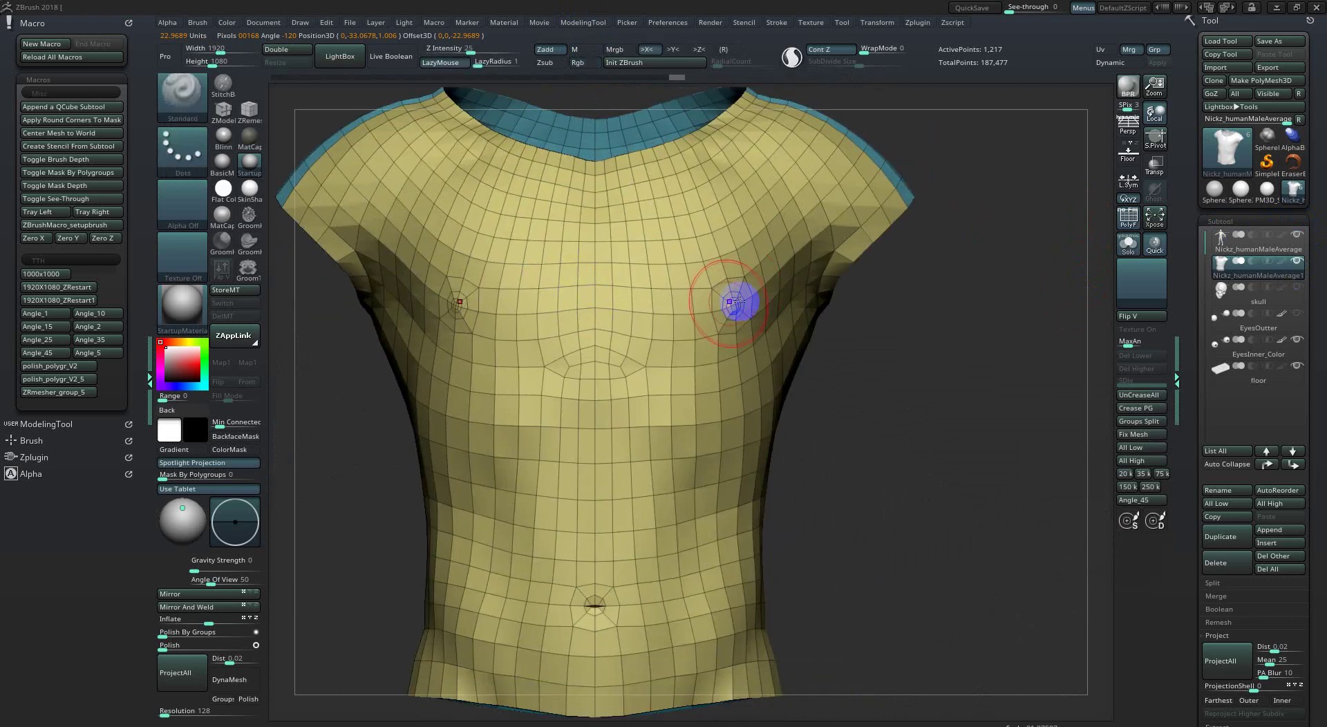
pyautogui.moveTo(735, 305); pyautogui.dragTo(689, 316, button='right')
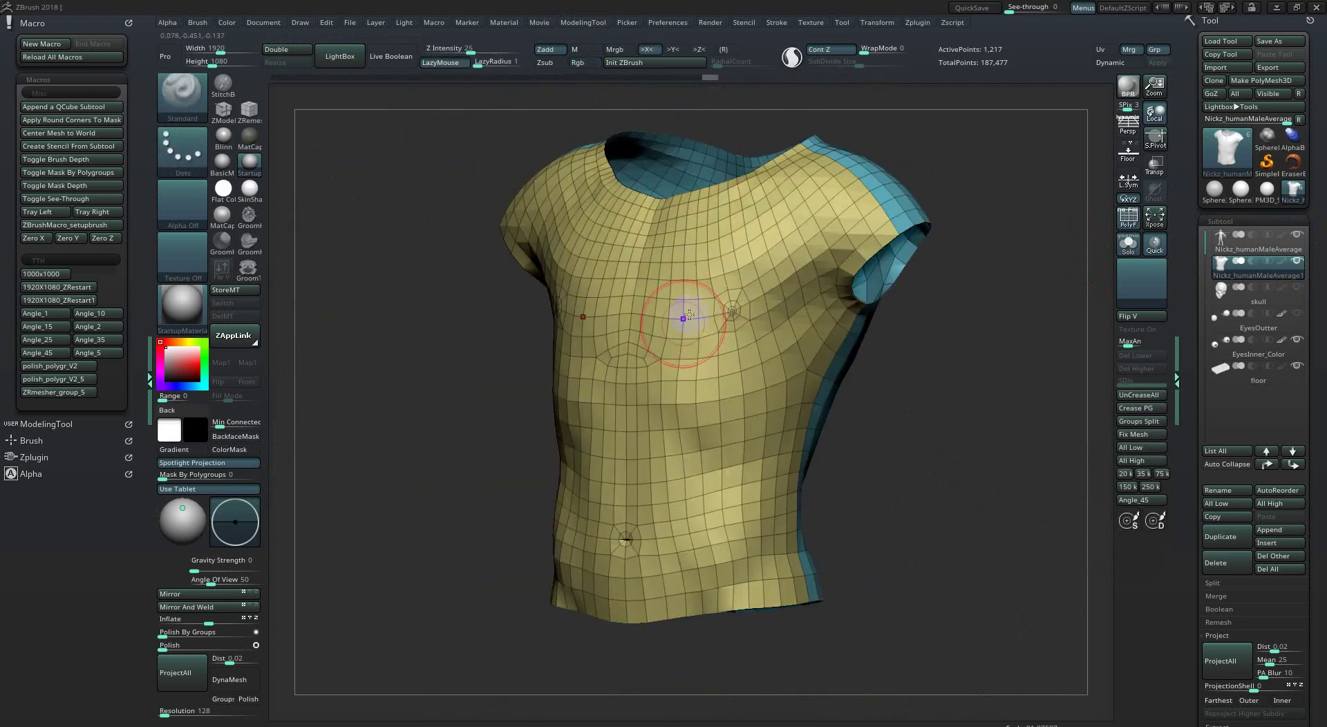
# Try remeshing the shirt, then undo to restore its finer mesh.
pyautogui.click(77, 393)
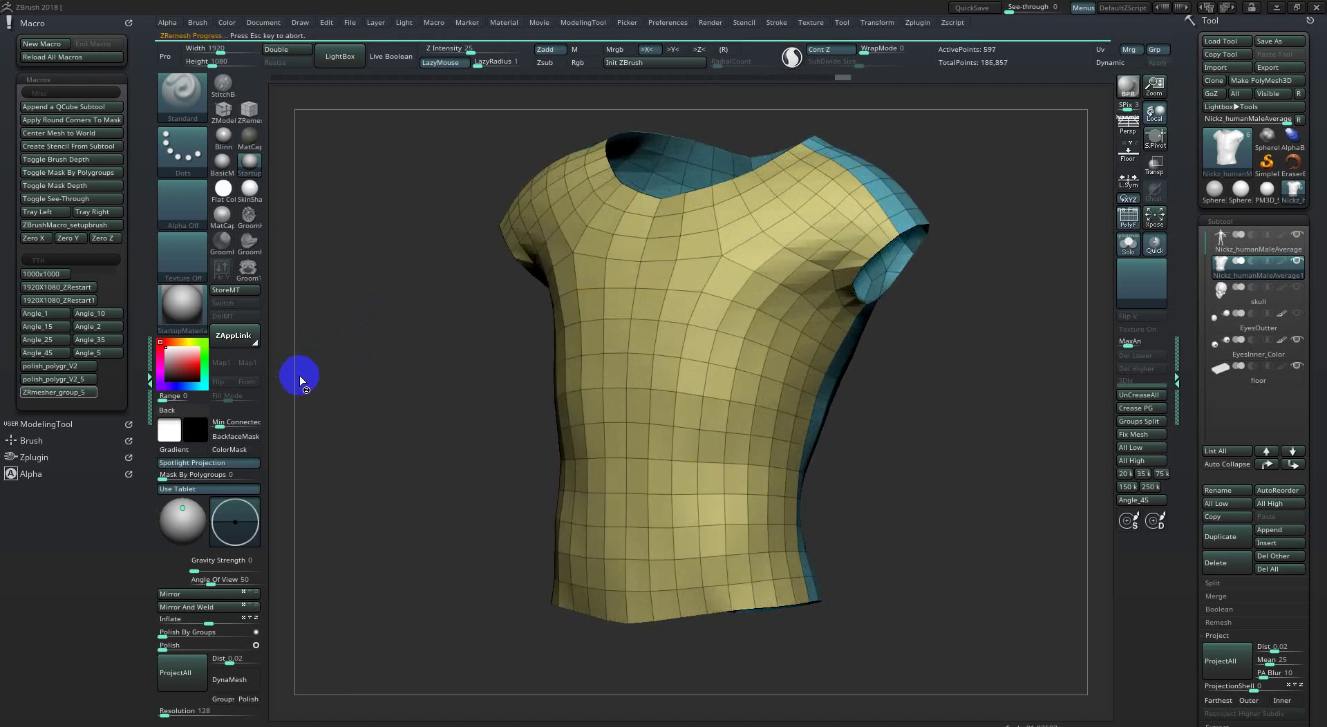
pyautogui.moveTo(302, 379)
pyautogui.mouseDown()
pyautogui.moveTo(671, 275)
pyautogui.moveTo(708, 288)
pyautogui.mouseUp()
pyautogui.hotkey('ctrl', 'z')
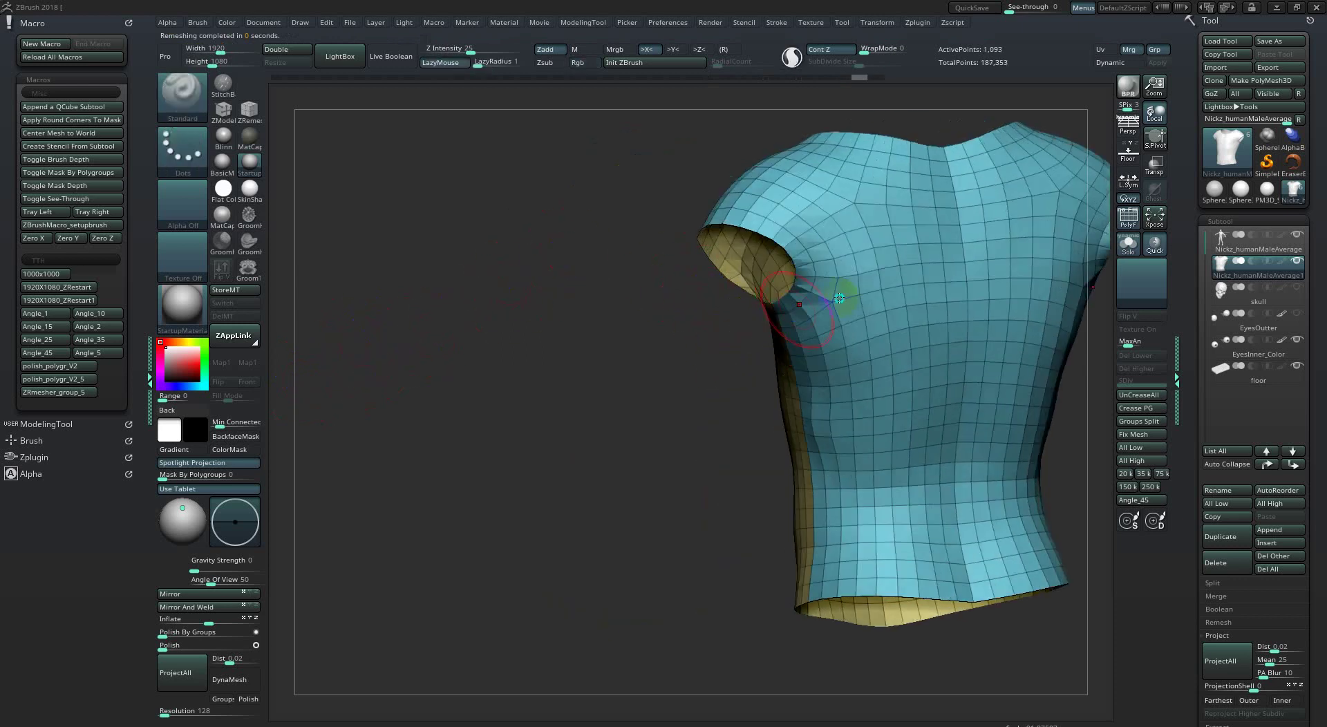
pyautogui.moveTo(732, 350)
pyautogui.mouseDown()
pyautogui.moveTo(713, 315)
pyautogui.moveTo(762, 299)
pyautogui.mouseUp()
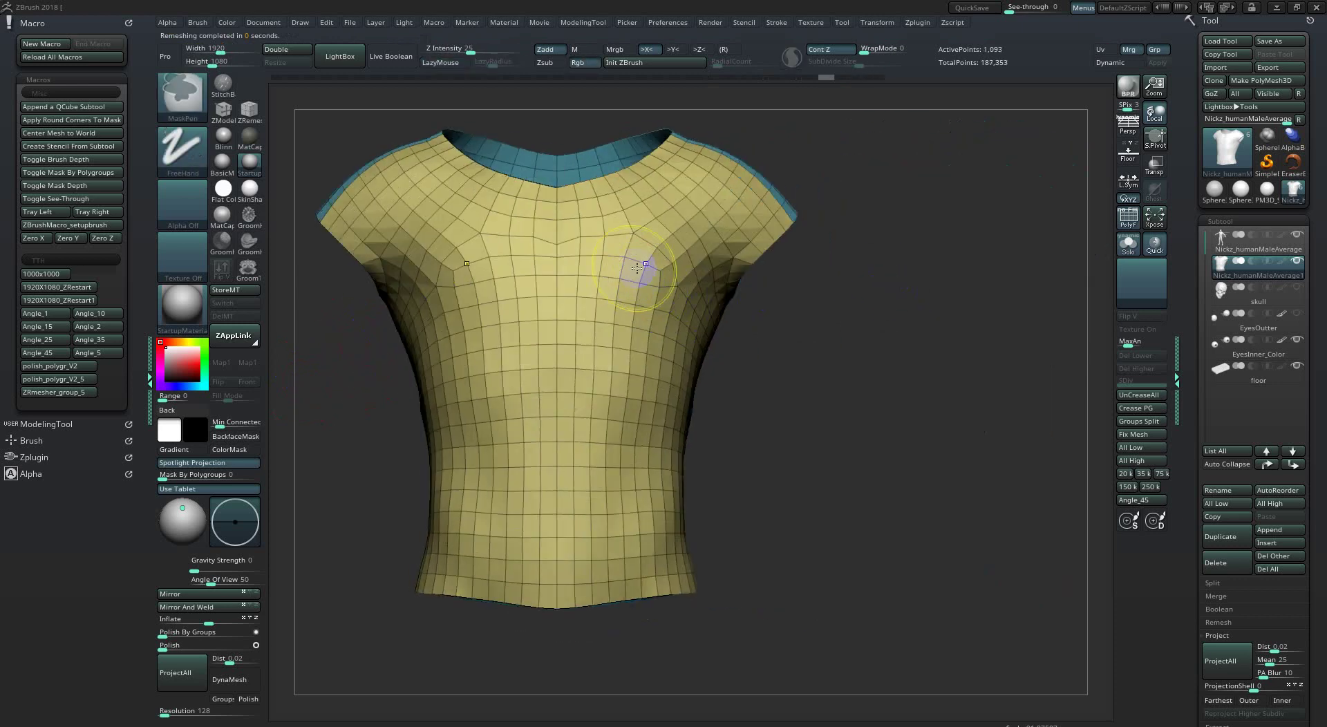
pyautogui.moveTo(637, 256)
pyautogui.keyDown('ctrl'); pyautogui.mouseDown()
pyautogui.moveTo(646, 282)
pyautogui.moveTo(534, 296)
pyautogui.moveTo(758, 282)
pyautogui.moveTo(527, 290)
pyautogui.moveTo(637, 252)
pyautogui.moveTo(726, 246)
pyautogui.moveTo(608, 237)
pyautogui.mouseUp(); pyautogui.keyUp('ctrl')
# Drop to a lower subdivision level, inspect the shirt, then return to the highest level.
pyautogui.hotkey('ctrl', 'z')
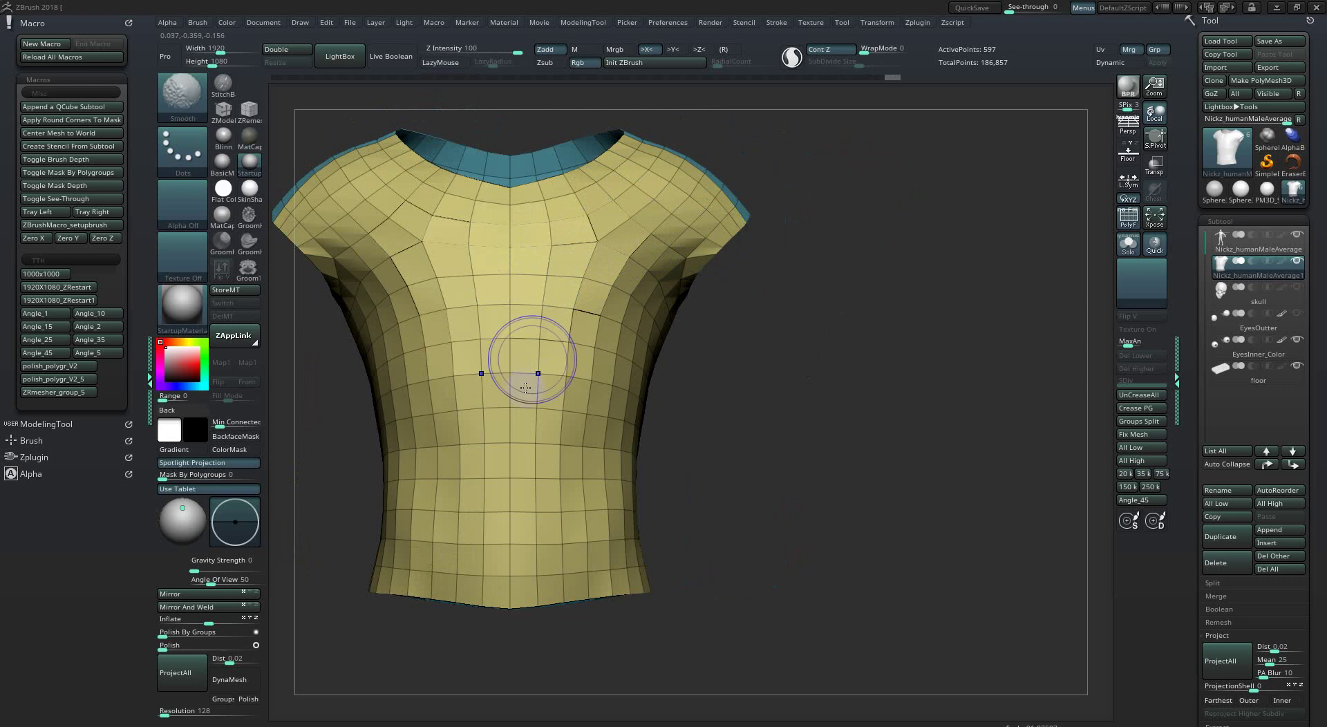
pyautogui.moveTo(493, 473)
pyautogui.mouseDown()
pyautogui.moveTo(614, 376)
pyautogui.moveTo(593, 412)
pyautogui.moveTo(545, 421)
pyautogui.moveTo(549, 308)
pyautogui.mouseUp()
pyautogui.hotkey('shift', 'f')
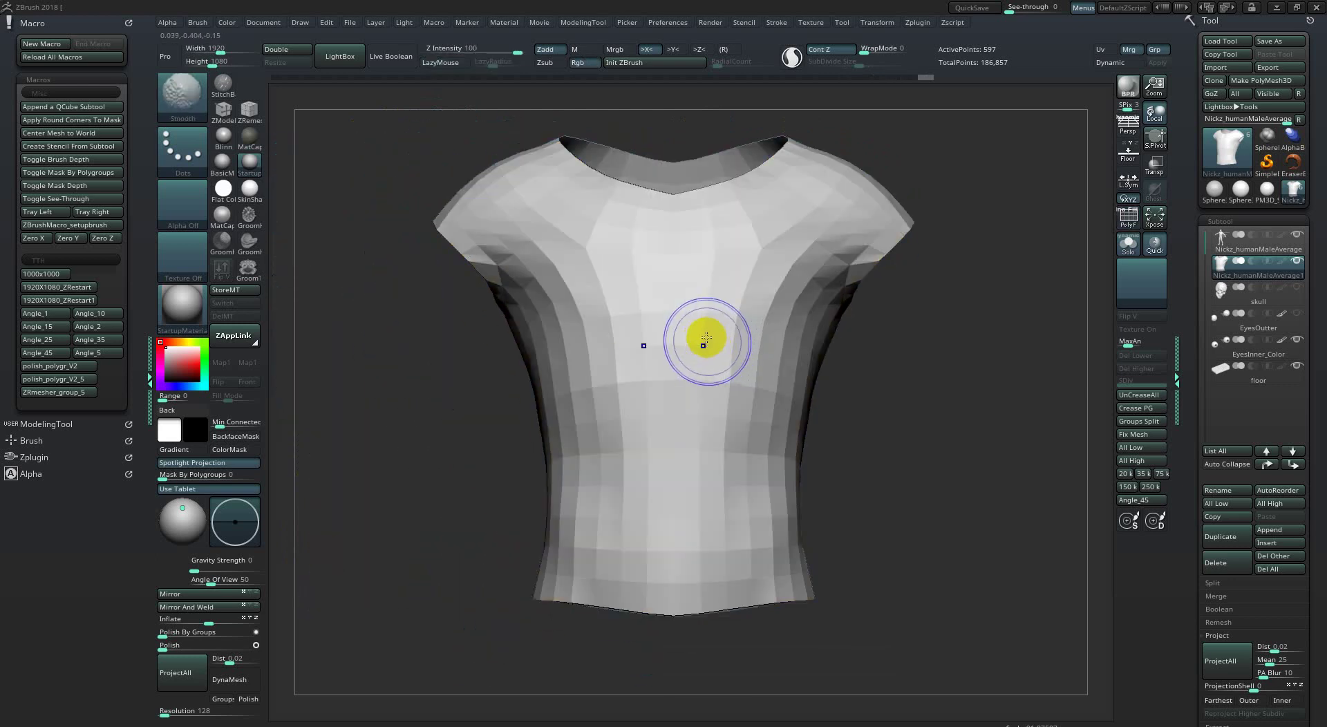
pyautogui.hotkey('shift', 'f')
pyautogui.press('ctrl')
pyautogui.moveTo(746, 283)
pyautogui.mouseDown()
pyautogui.moveTo(667, 316)
pyautogui.moveTo(731, 309)
pyautogui.moveTo(548, 353)
pyautogui.moveTo(623, 274)
pyautogui.moveTo(622, 243)
pyautogui.moveTo(613, 332)
pyautogui.moveTo(640, 293)
pyautogui.mouseUp()
pyautogui.hotkey('ctrl', 'd')
pyautogui.hotkey('ctrl', 'd')
pyautogui.press('ctrl')
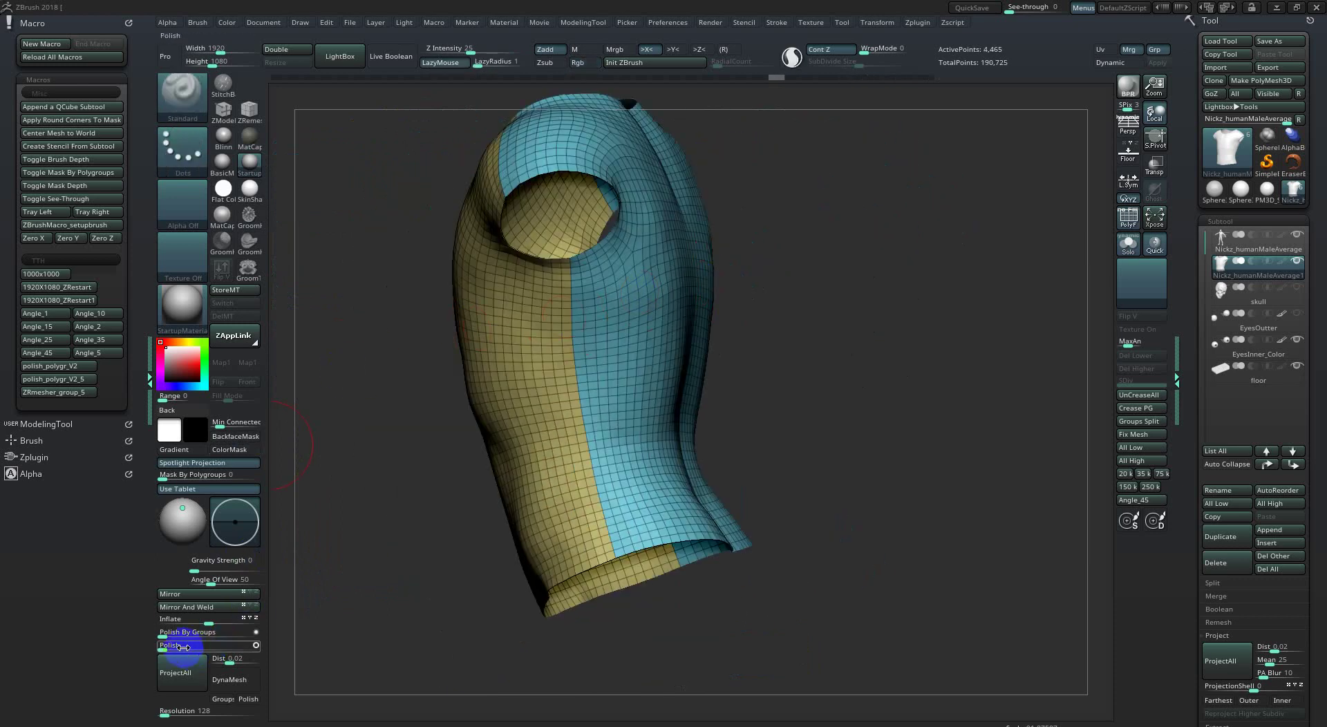
# Apply Polish from the Deformation tray and check the shirt's fit against the body.
pyautogui.moveTo(164, 645); pyautogui.dragTo(173, 645)
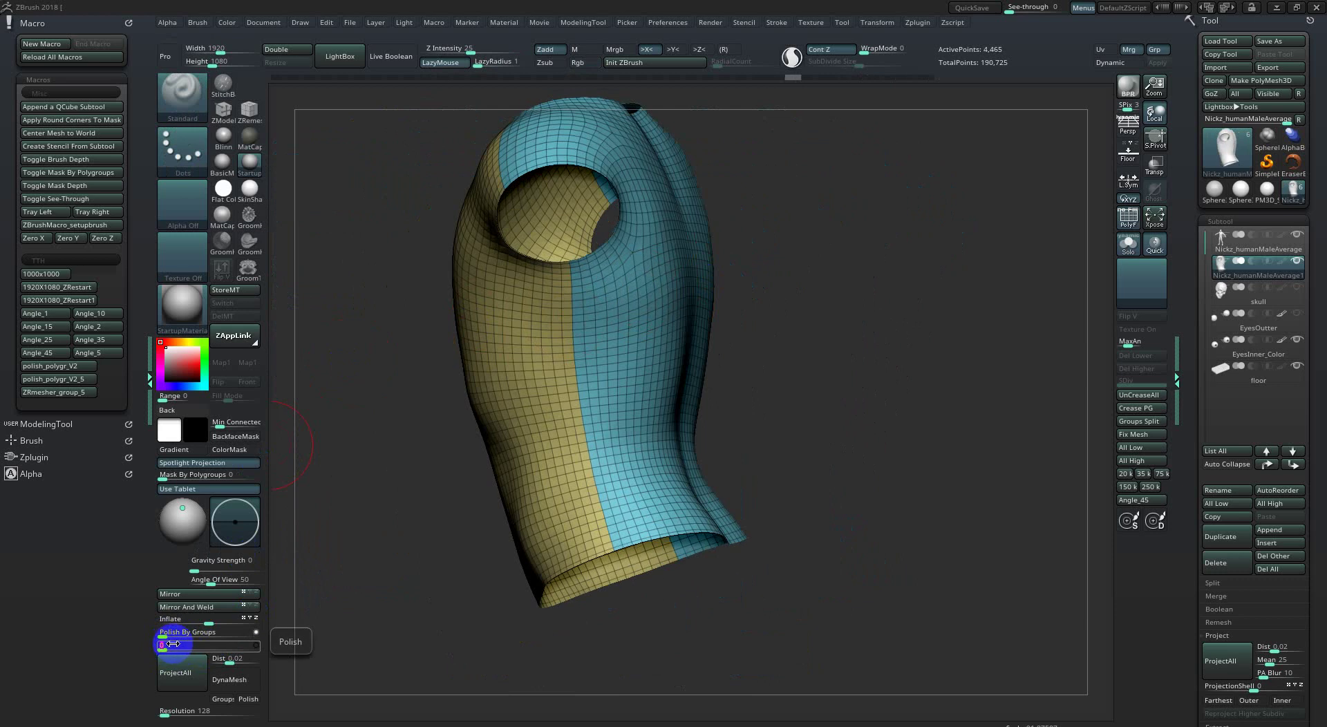
pyautogui.moveTo(483, 468); pyautogui.dragTo(545, 423)
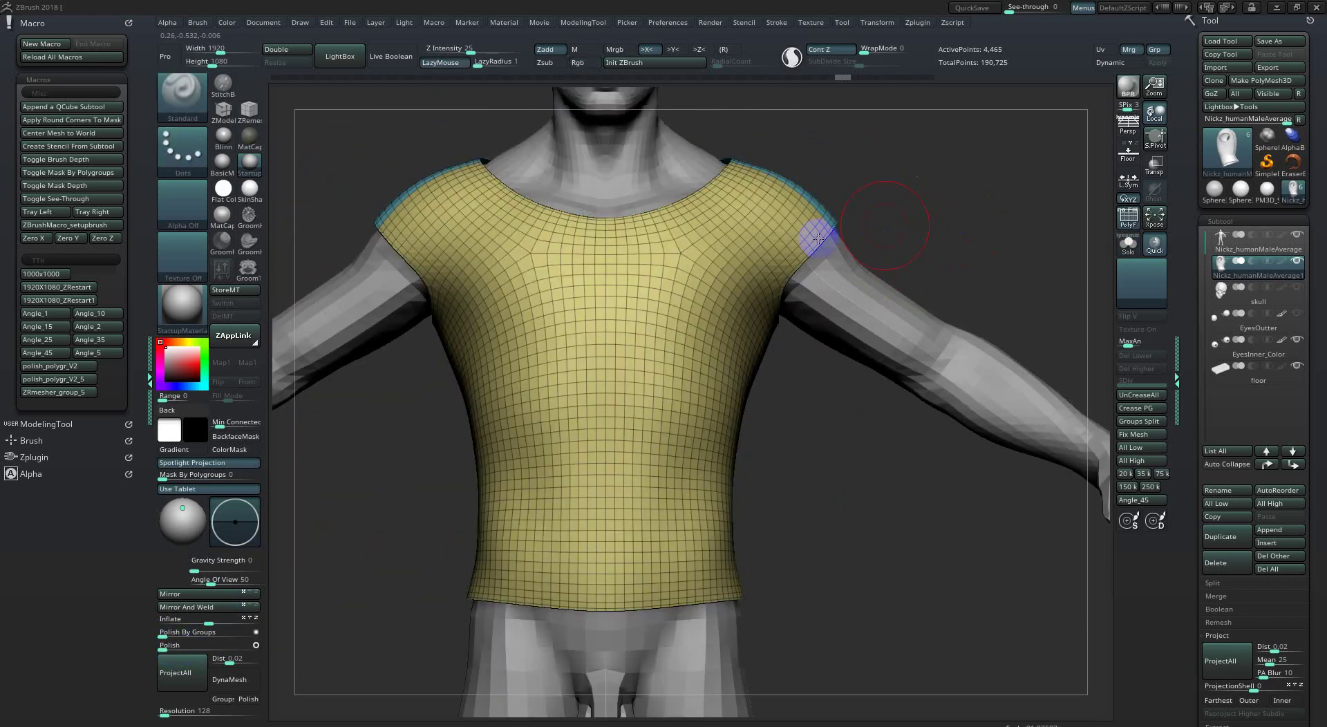
pyautogui.moveTo(761, 266)
pyautogui.keyDown('alt'); pyautogui.mouseDown()
pyautogui.moveTo(687, 297)
pyautogui.moveTo(719, 296)
pyautogui.moveTo(766, 259)
pyautogui.mouseUp(); pyautogui.keyUp('alt')
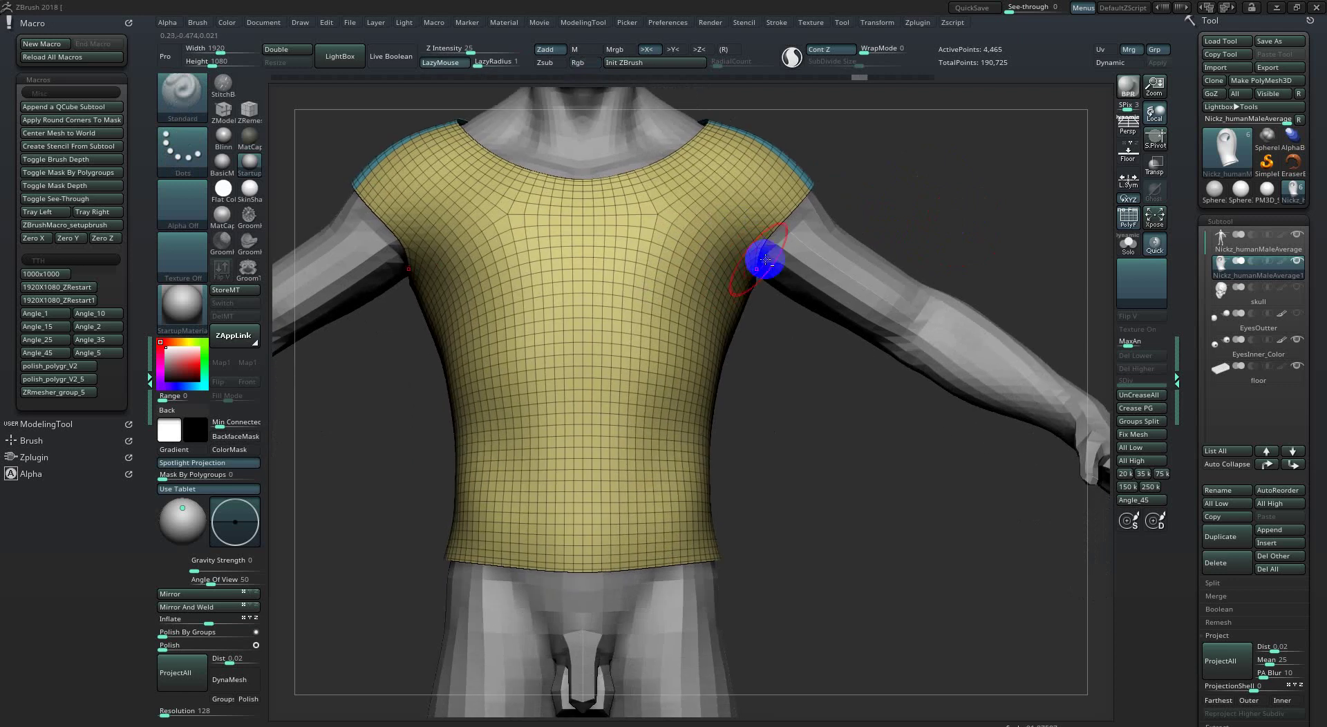
pyautogui.moveTo(732, 307)
pyautogui.mouseDown()
pyautogui.moveTo(563, 322)
pyautogui.moveTo(578, 349)
pyautogui.moveTo(652, 297)
pyautogui.moveTo(313, 253)
pyautogui.mouseUp()
pyautogui.press('space')
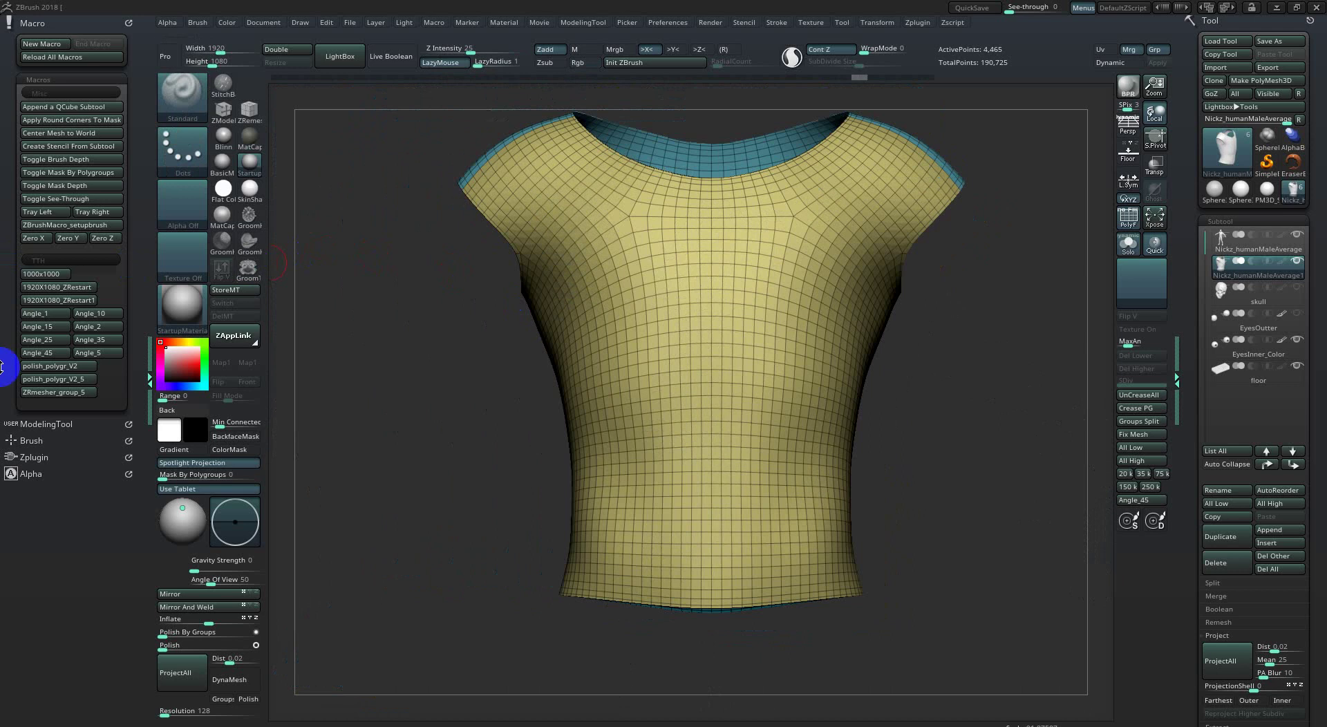
# Unwrap with Use Existing UV Seams, preview via Flatten, then UnFlatten back to 3D.
pyautogui.click(34, 425)
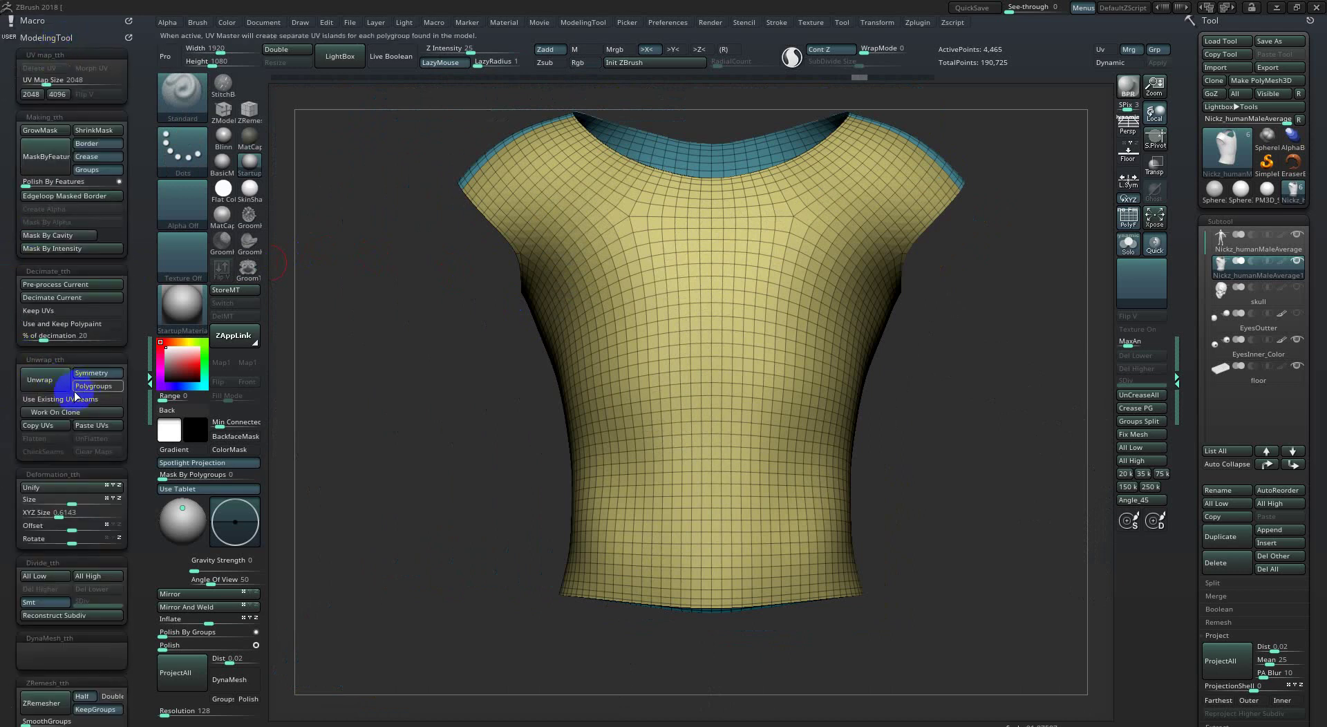
pyautogui.click(53, 401)
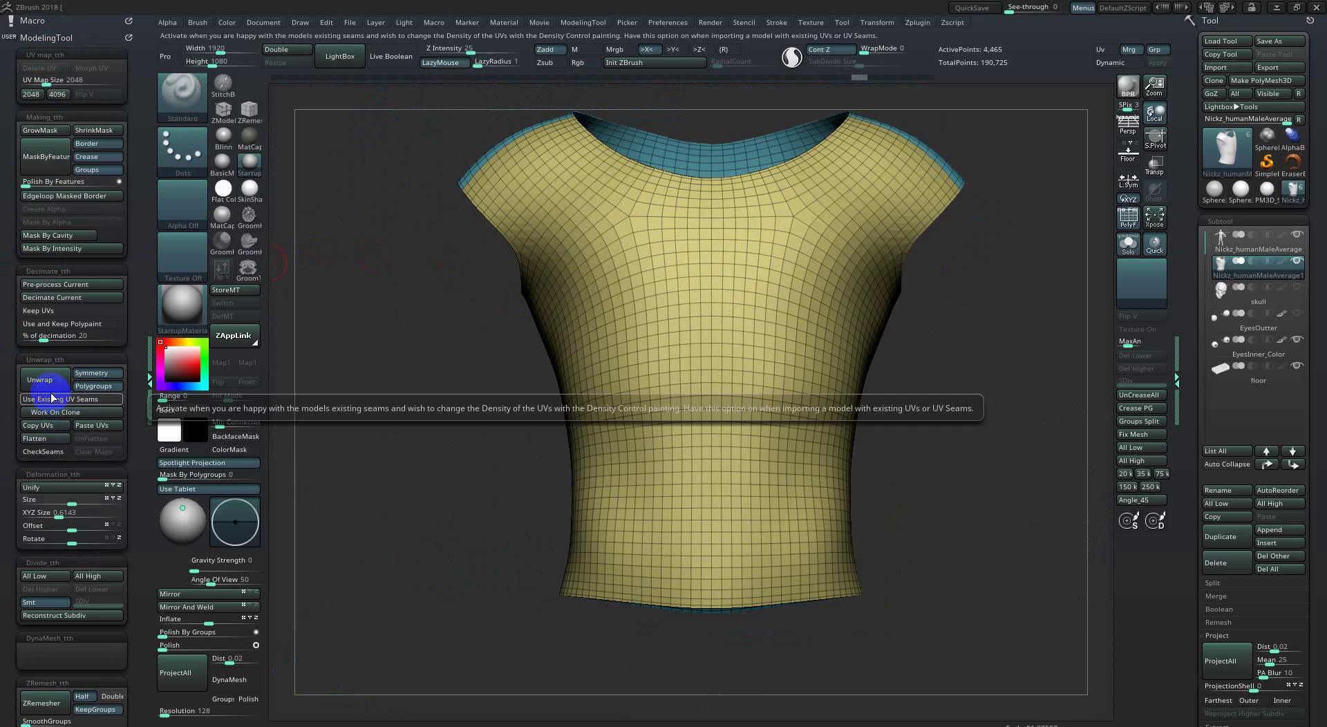
pyautogui.click(47, 383)
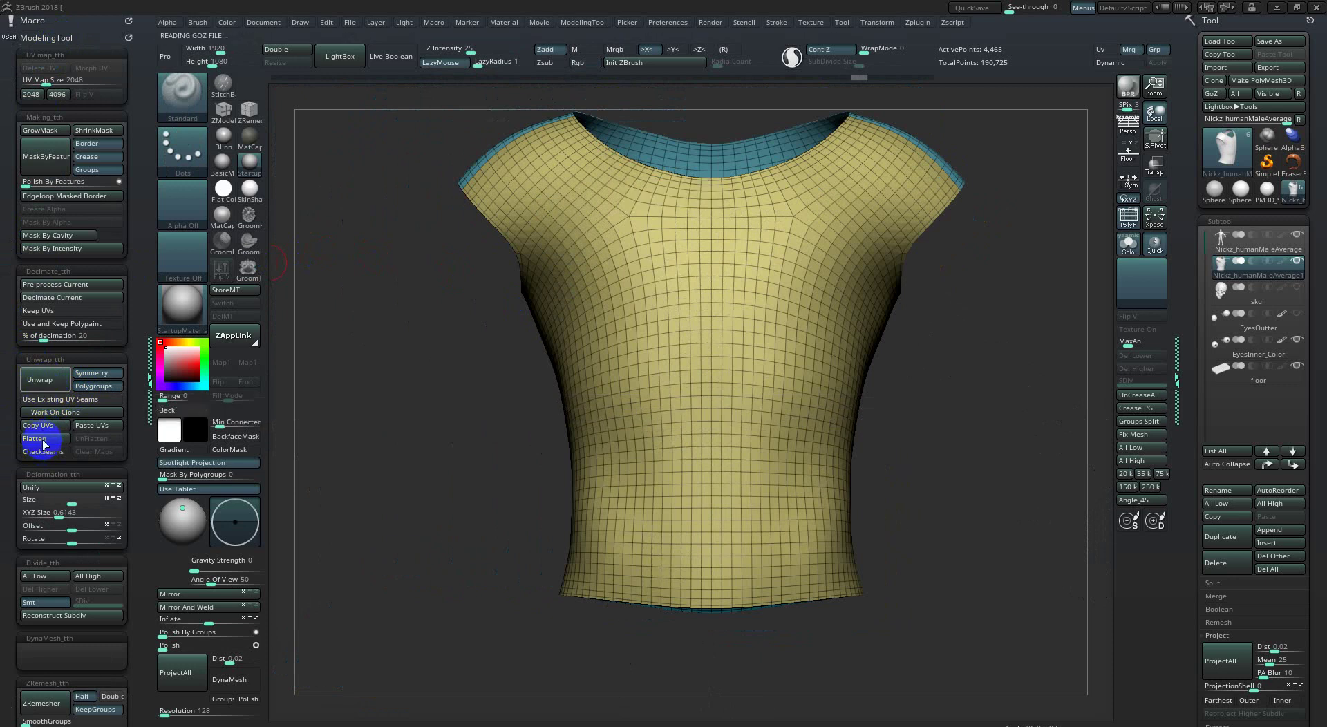
pyautogui.click(43, 443)
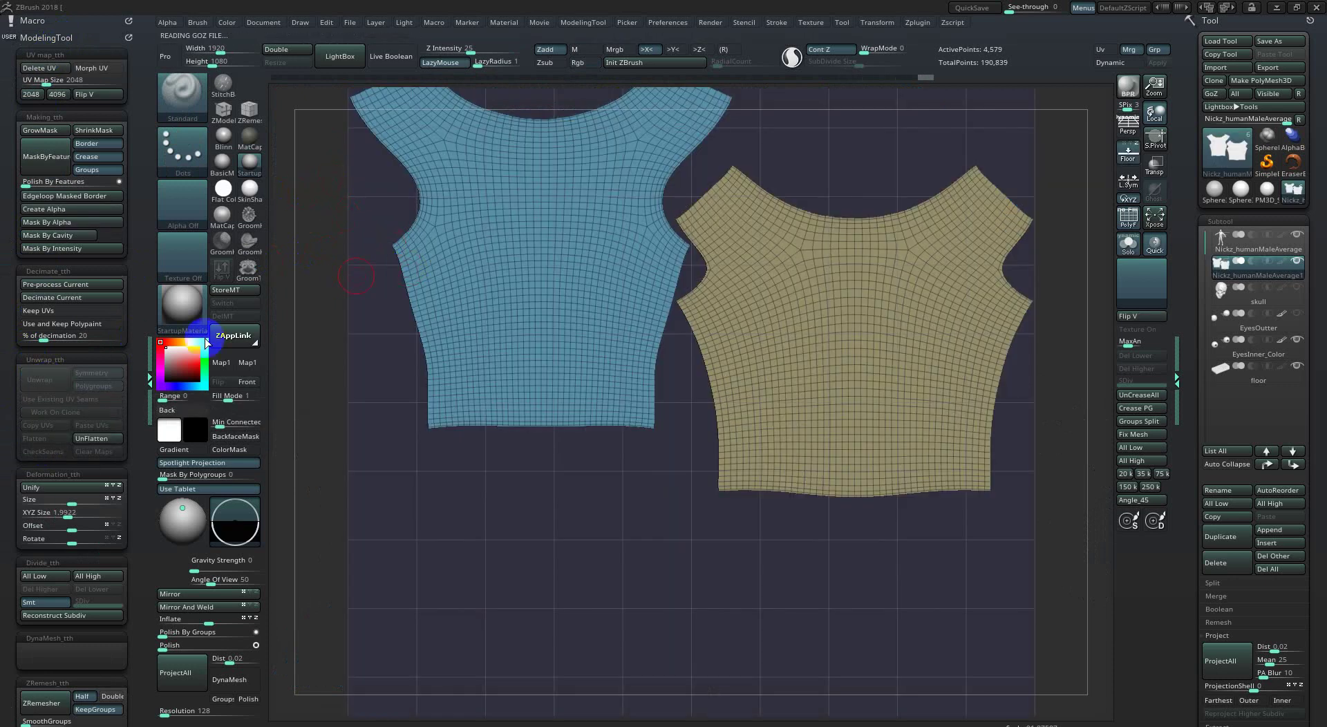
pyautogui.click(99, 442)
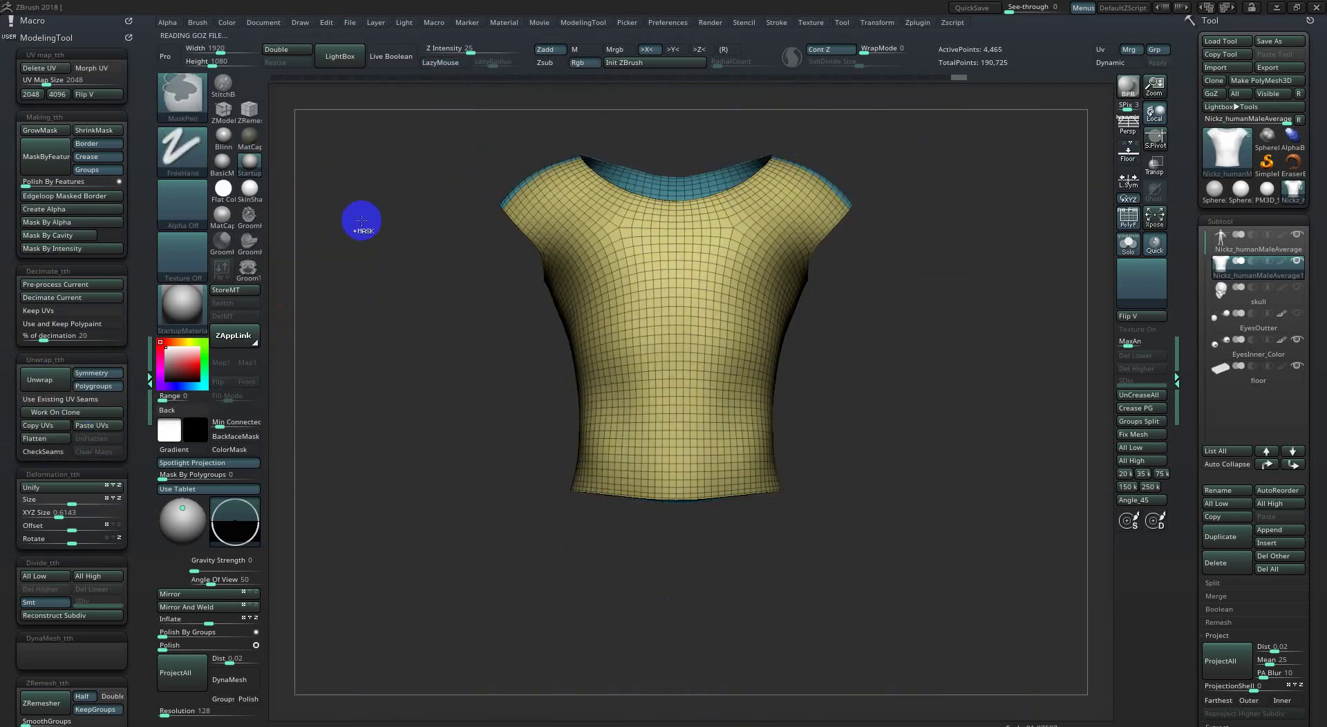
pyautogui.moveTo(756, 444)
pyautogui.mouseDown()
pyautogui.moveTo(673, 421)
pyautogui.moveTo(761, 406)
pyautogui.mouseUp()
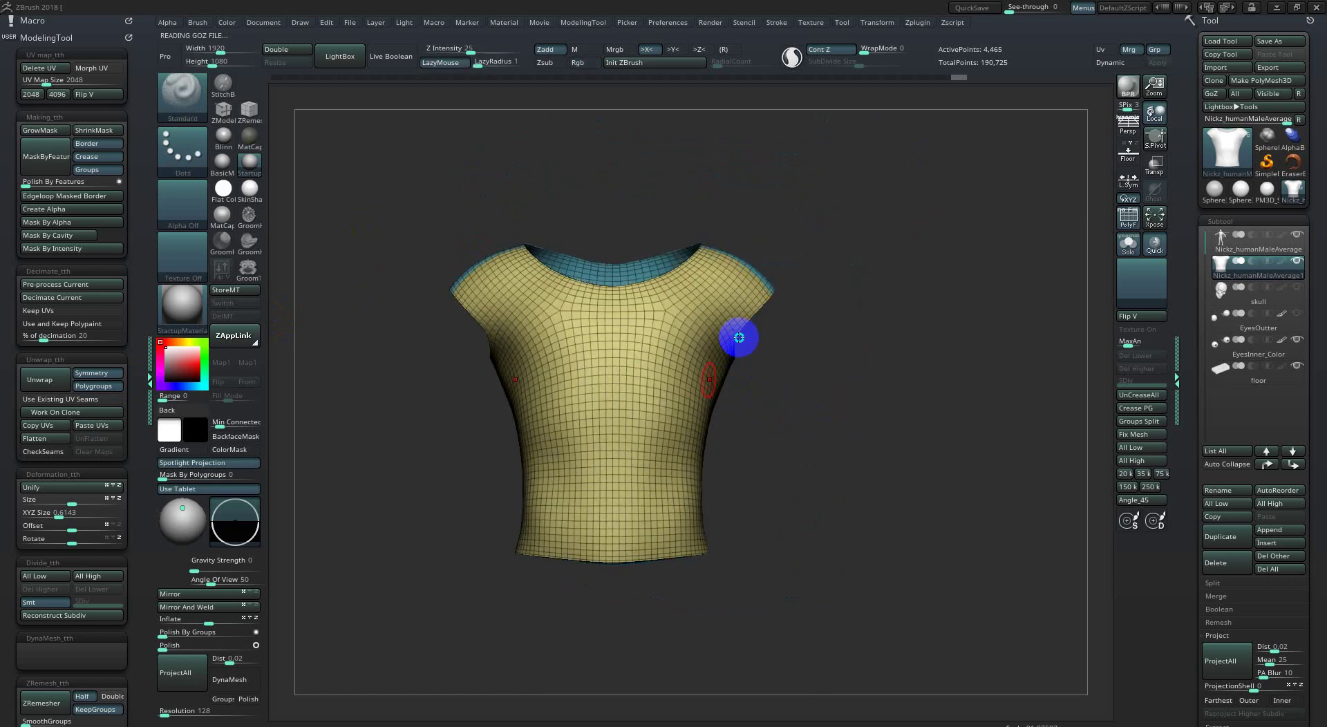
pyautogui.press('f')
pyautogui.press('space')
pyautogui.moveTo(738, 338)
pyautogui.mouseDown()
pyautogui.moveTo(747, 349)
pyautogui.moveTo(827, 343)
pyautogui.moveTo(815, 342)
pyautogui.mouseUp()
pyautogui.press('space')
pyautogui.press('space')
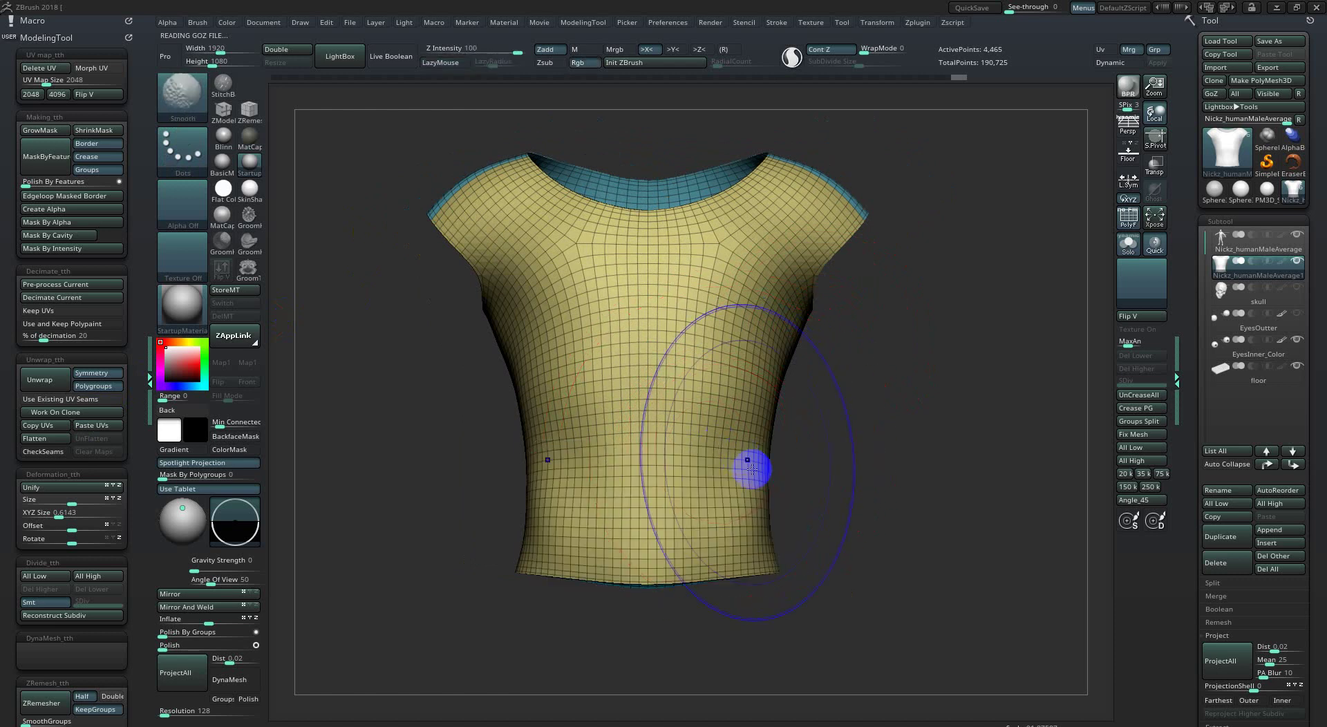
pyautogui.click(756, 469)
pyautogui.moveTo(761, 469)
pyautogui.mouseDown(button='right')
pyautogui.moveTo(661, 444)
pyautogui.moveTo(777, 445)
pyautogui.moveTo(815, 469)
pyautogui.moveTo(678, 466)
pyautogui.mouseUp(button='right')
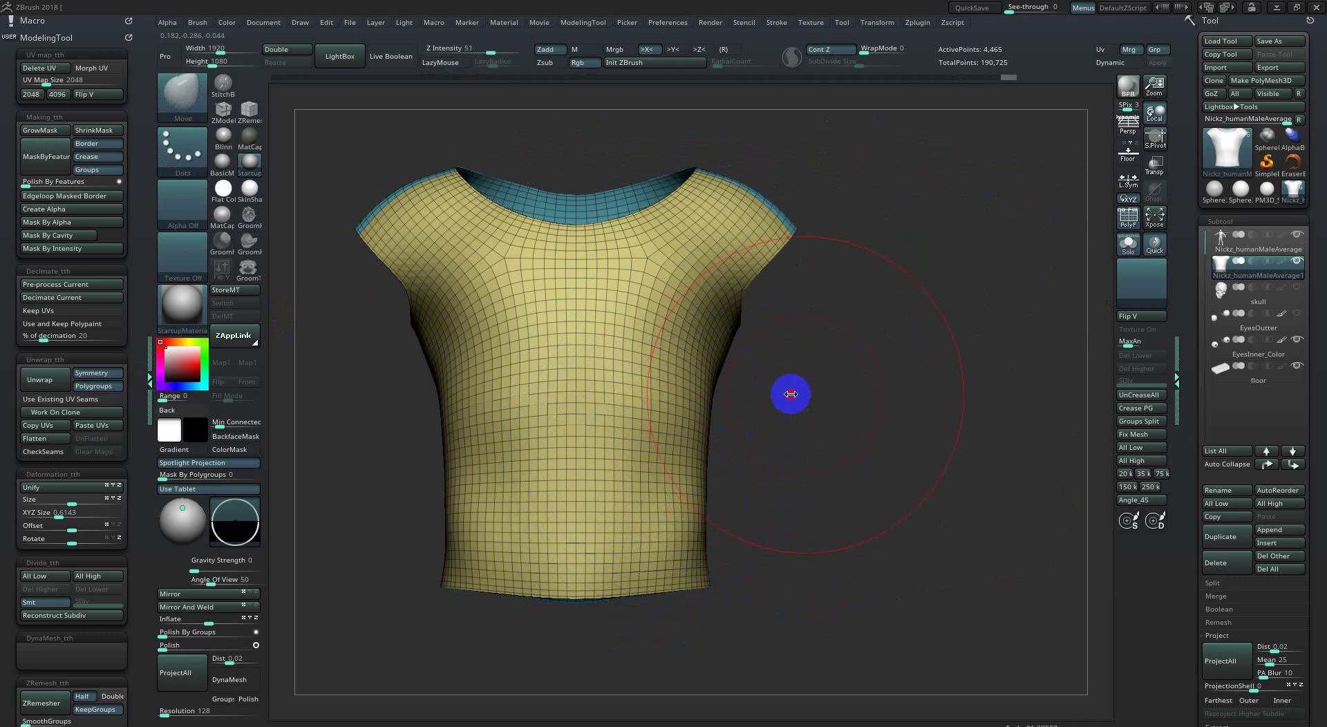
pyautogui.press('ctrl')
pyautogui.keyDown('ctrl'); pyautogui.keyDown('shift'); pyautogui.click(825, 396); pyautogui.keyUp('shift'); pyautogui.keyUp('ctrl')
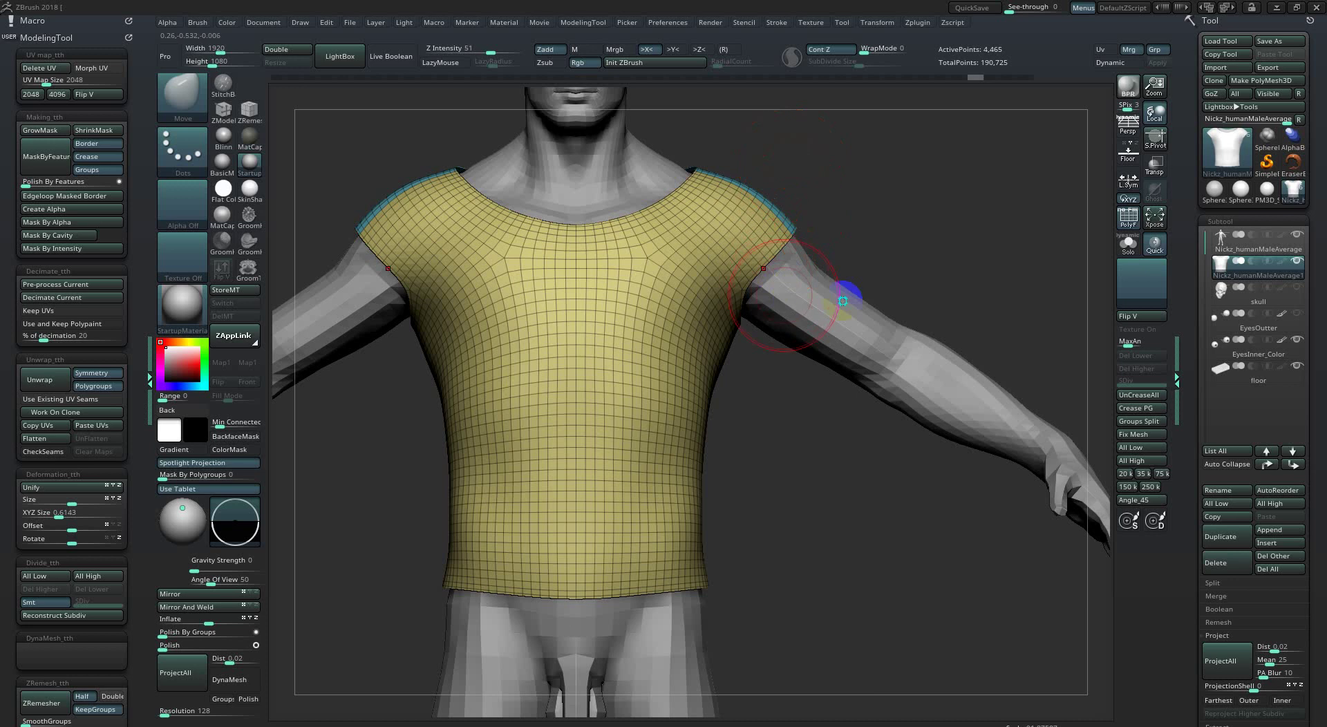
pyautogui.moveTo(843, 300)
pyautogui.keyDown('alt'); pyautogui.mouseDown()
pyautogui.moveTo(838, 213)
pyautogui.moveTo(836, 261)
pyautogui.mouseUp(); pyautogui.keyUp('alt')
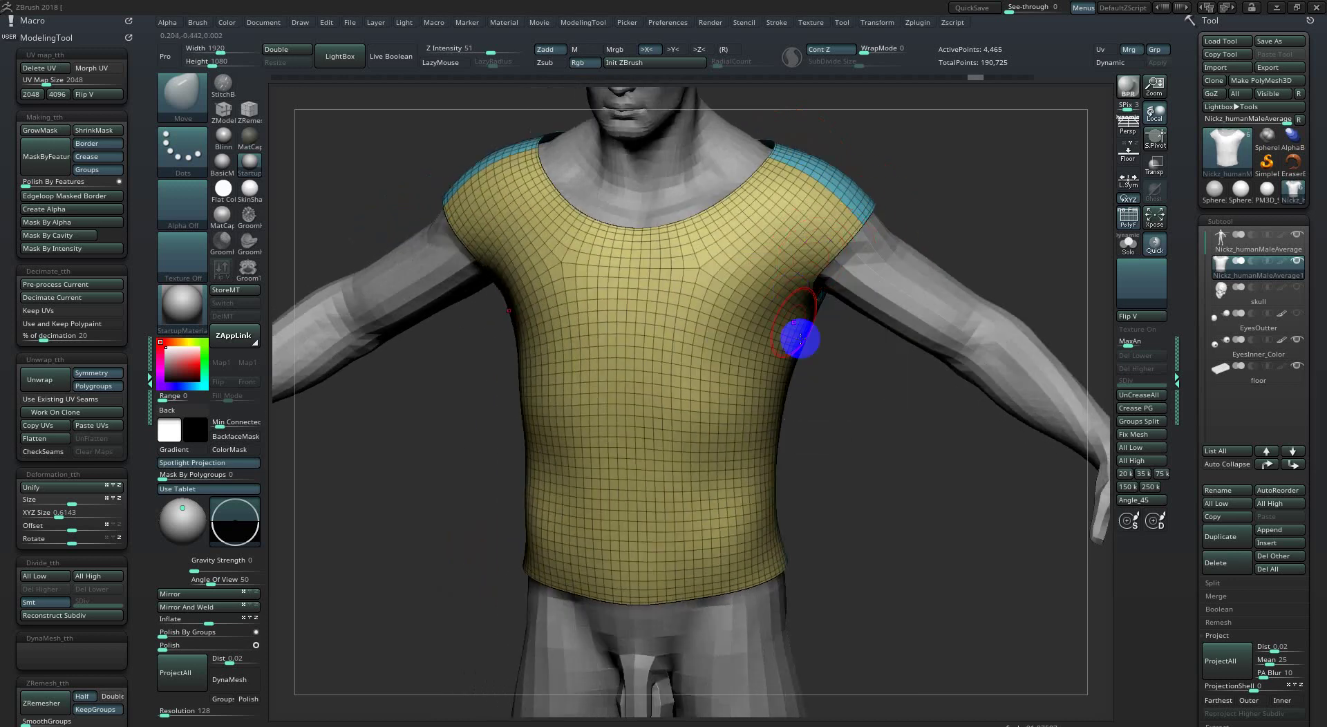
pyautogui.moveTo(799, 339)
pyautogui.mouseDown()
pyautogui.moveTo(756, 356)
pyautogui.moveTo(729, 316)
pyautogui.mouseUp()
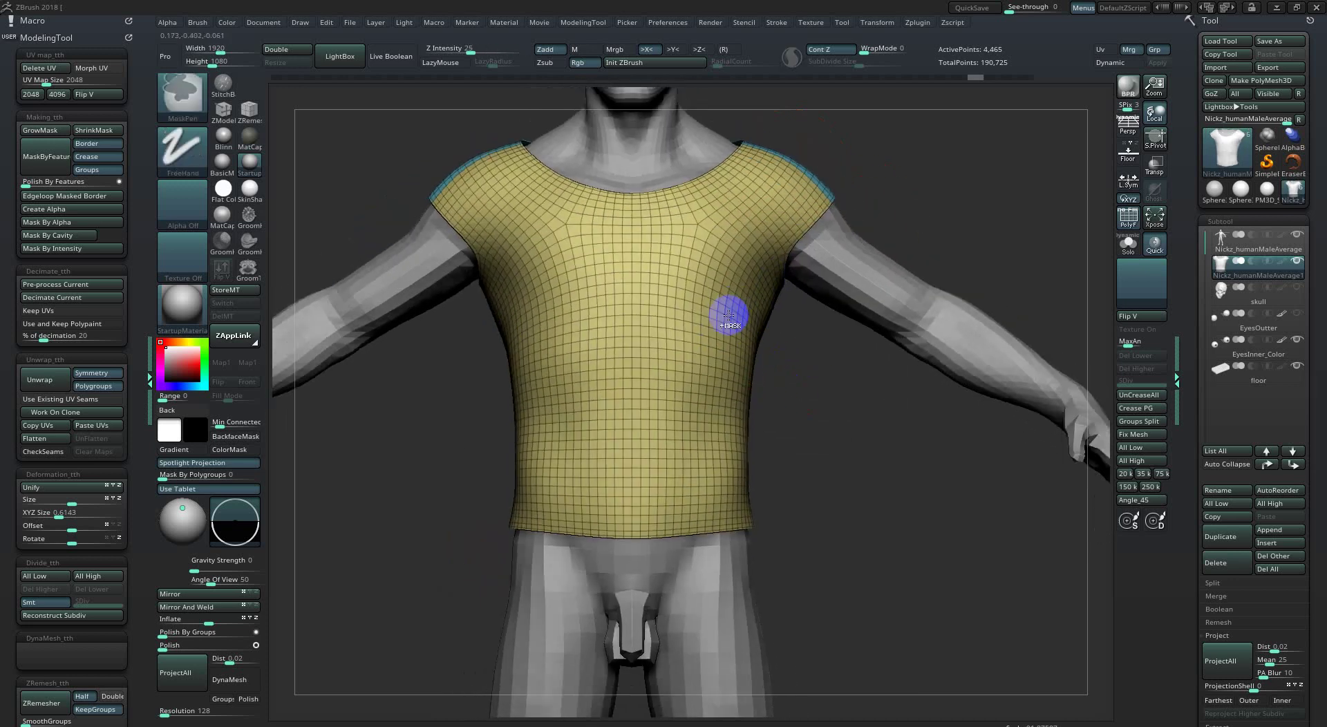
pyautogui.moveTo(712, 436)
pyautogui.mouseDown()
pyautogui.moveTo(850, 395)
pyautogui.moveTo(728, 455)
pyautogui.moveTo(784, 400)
pyautogui.moveTo(755, 385)
pyautogui.moveTo(770, 389)
pyautogui.moveTo(913, 273)
pyautogui.mouseUp()
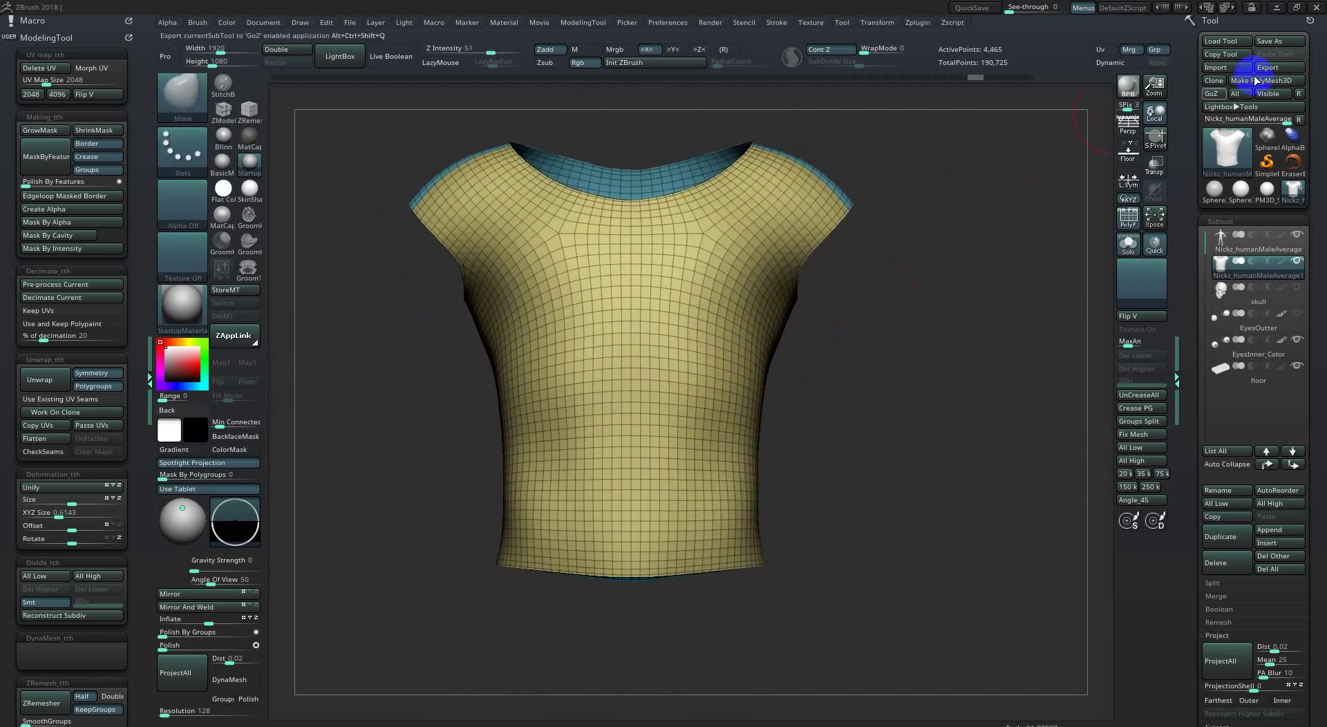
# Start the OBJ export and create the Desktop folder 'test_transfer uv to mesh maya'.
pyautogui.click(1272, 67)
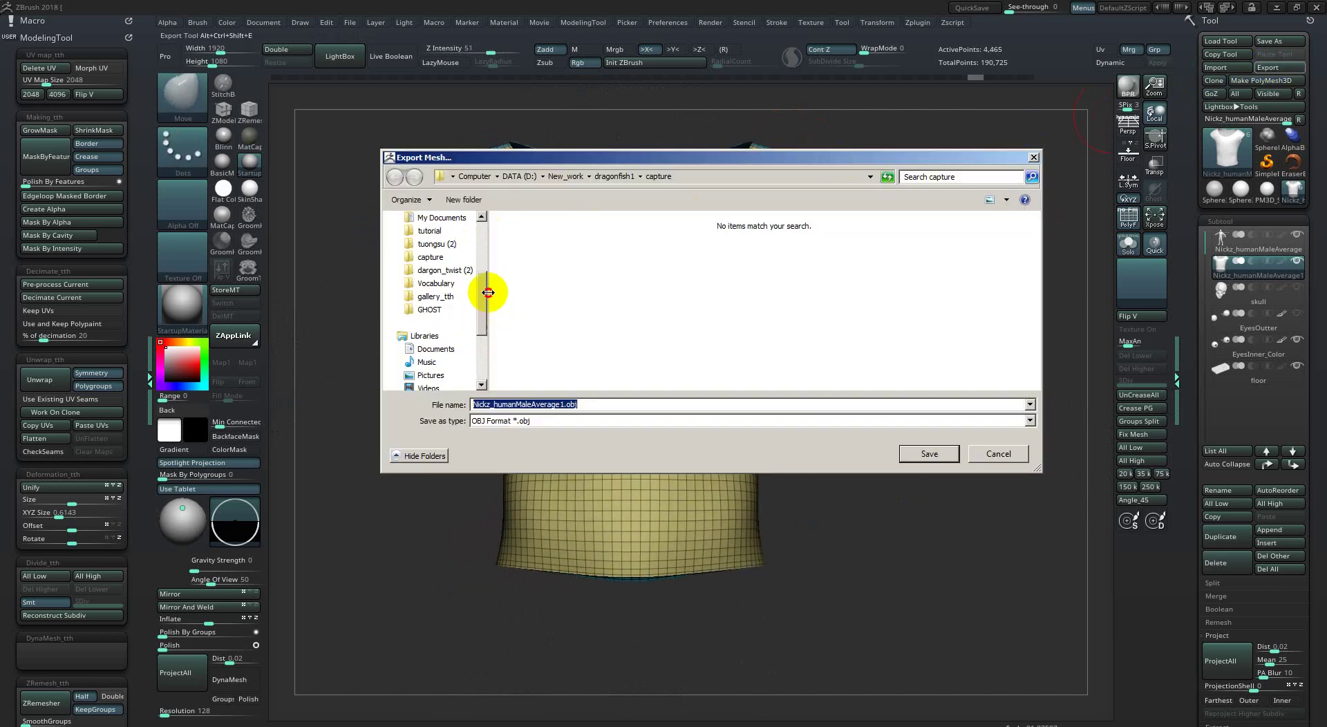
pyautogui.scroll(4, 484, 302)
pyautogui.click(449, 235)
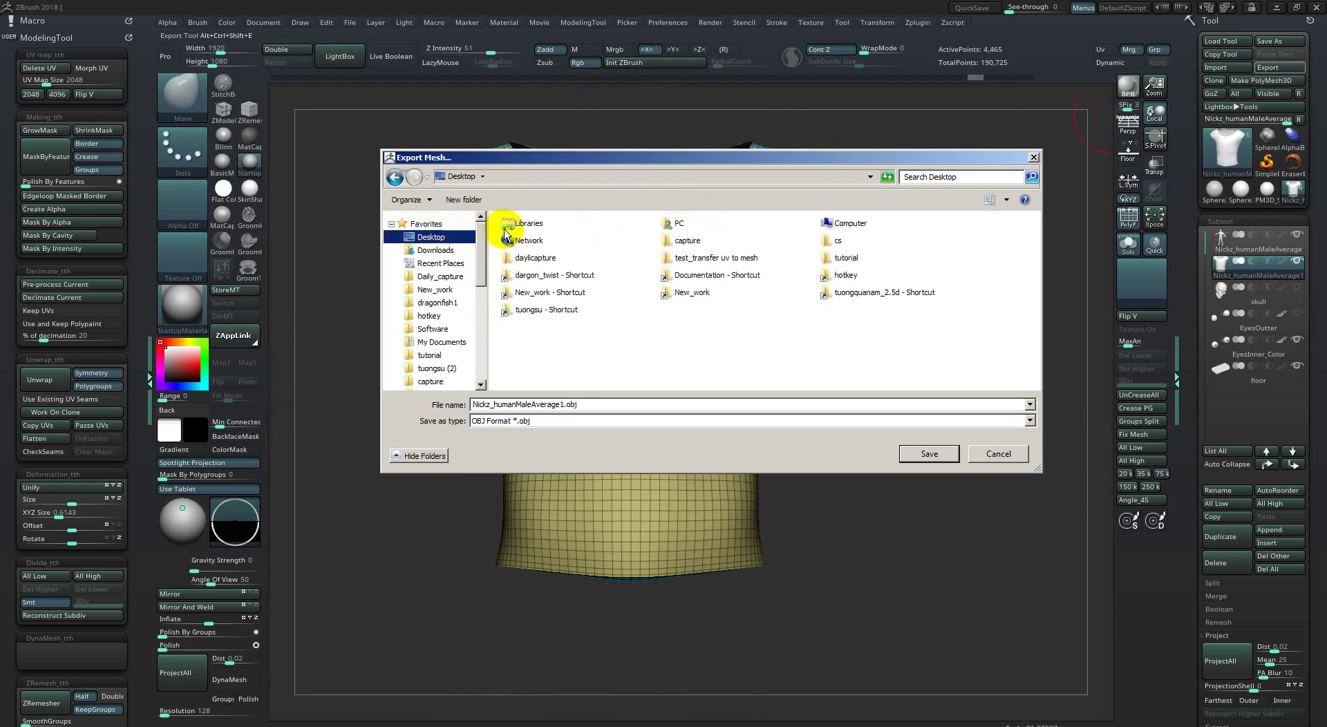
pyautogui.click(464, 200)
pyautogui.write('test_transfer uv to mesh maya')
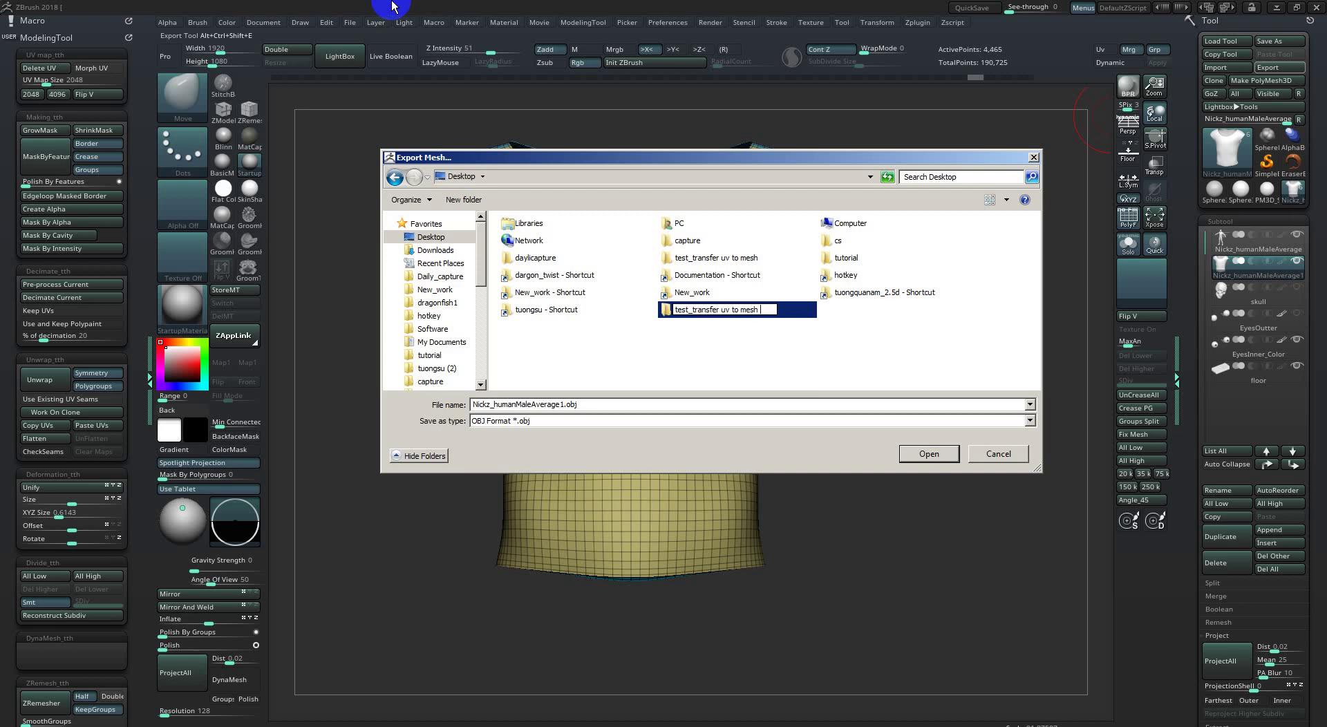
pyautogui.press('Return')
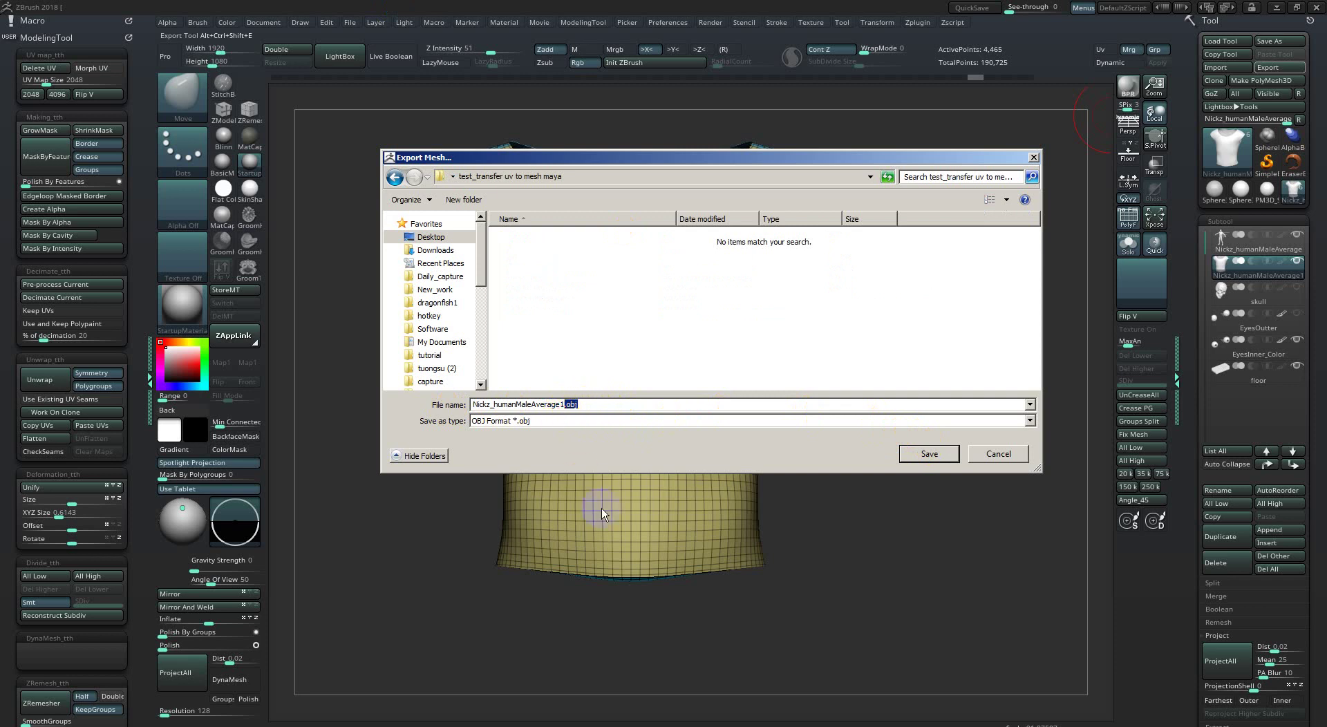
# Append _3d to the export file name and save the OBJ.
pyautogui.write('_ê')
pyautogui.write('d')
pyautogui.press('BackSpace')
pyautogui.press('BackSpace')
pyautogui.write('3d')
pyautogui.press('Return')
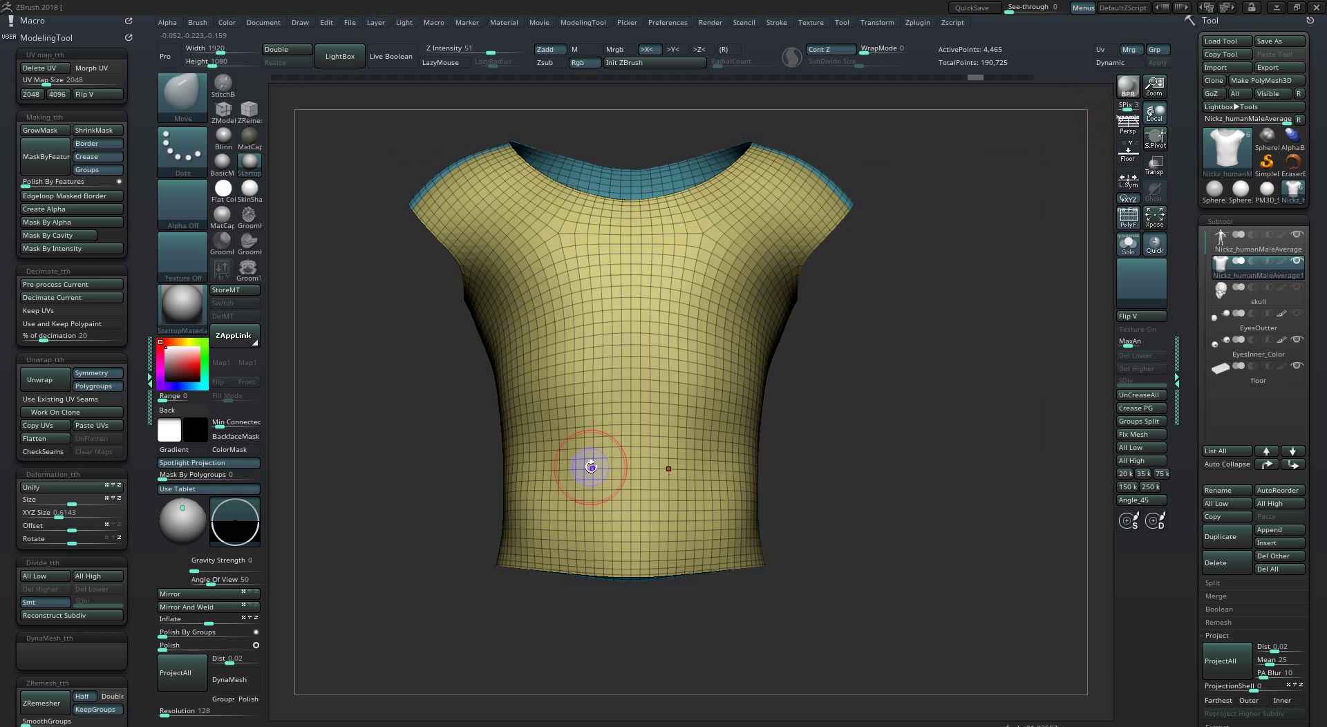
# Add a duplicate of the shirt as a new subtool.
pyautogui.keyDown('alt'); pyautogui.moveTo(401, 378); pyautogui.dragTo(325, 369); pyautogui.keyUp('alt')
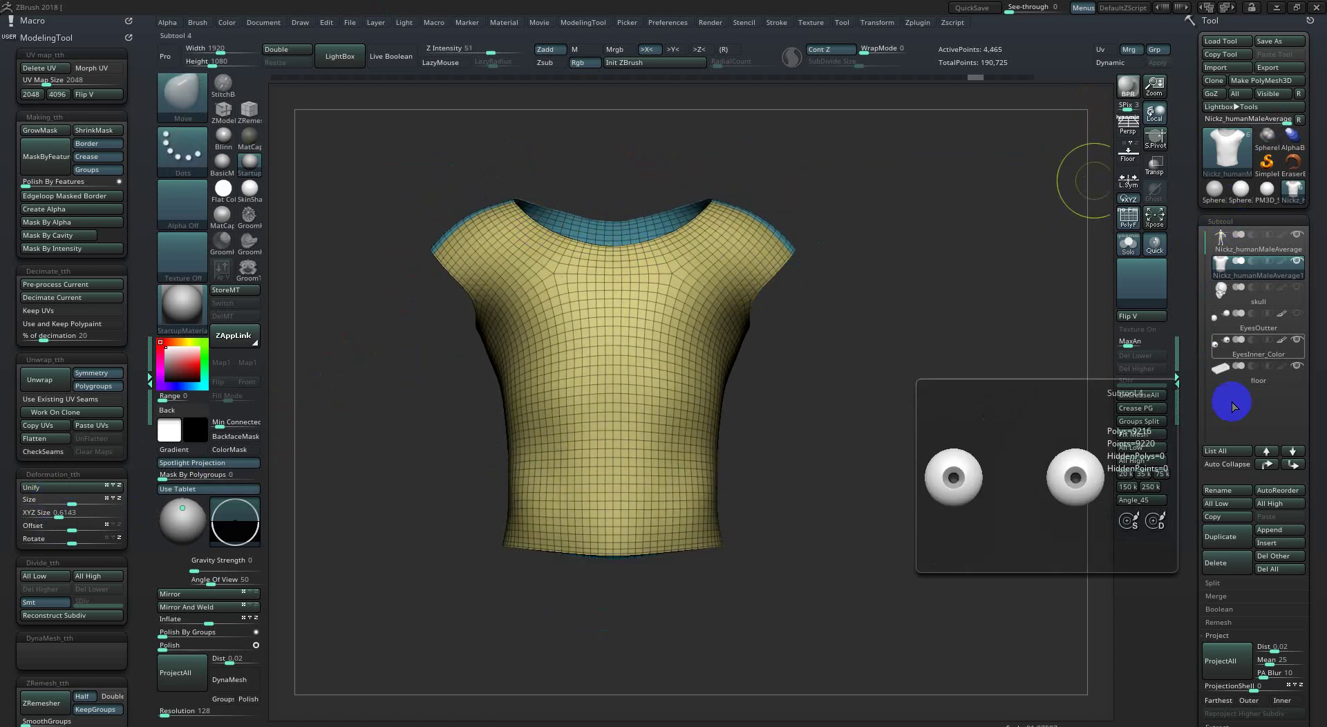
pyautogui.click(1223, 537)
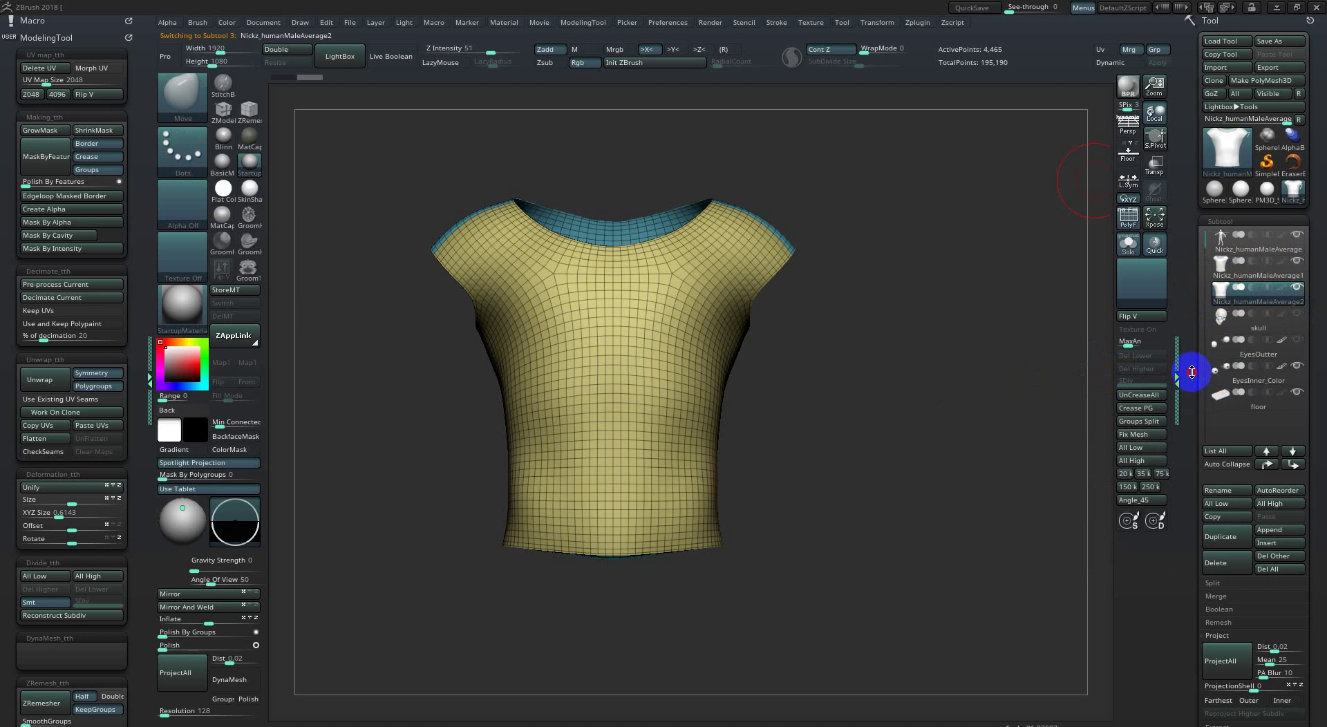
pyautogui.scroll(-5, 1191, 332)
pyautogui.scroll(-2, 1193, 278)
pyautogui.scroll(-1, 1259, 377)
pyautogui.scroll(-1, 1268, 394)
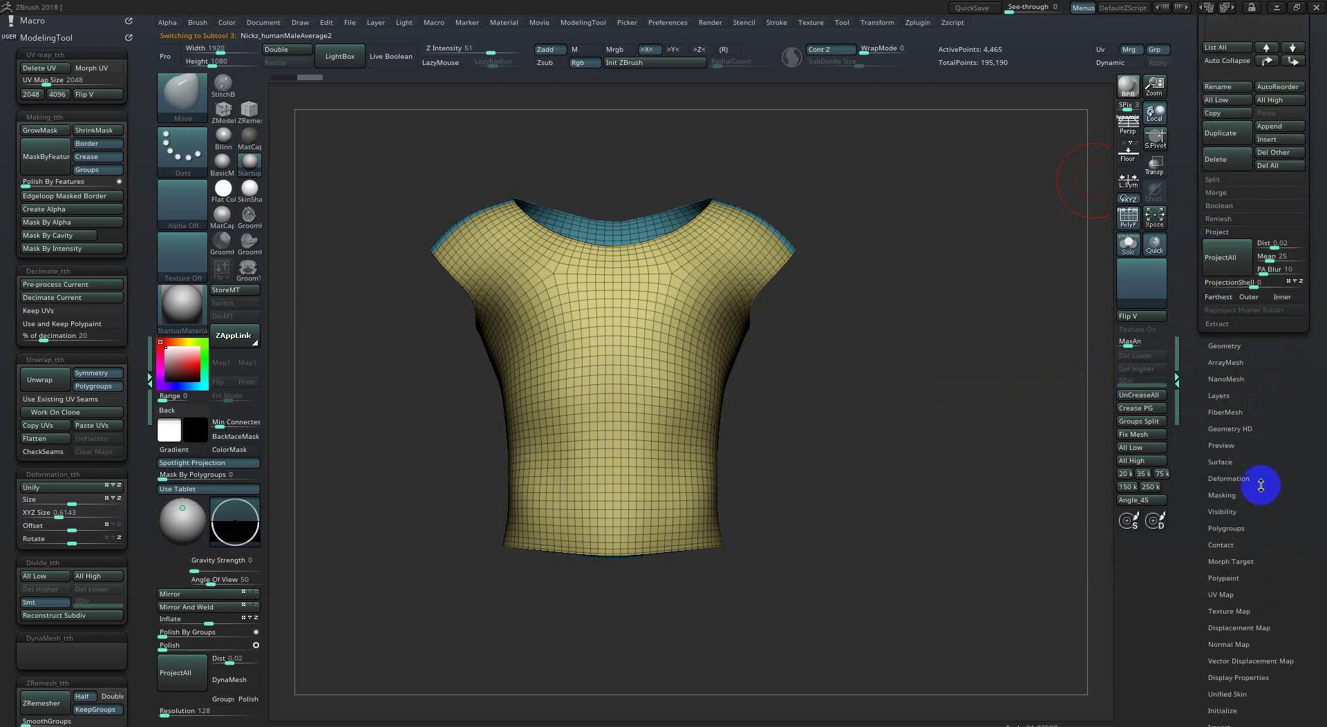
pyautogui.scroll(-2, 1268, 477)
# Flatten the copy into its UV layout and convert it to a PolyMesh3D tool.
pyautogui.click(1221, 544)
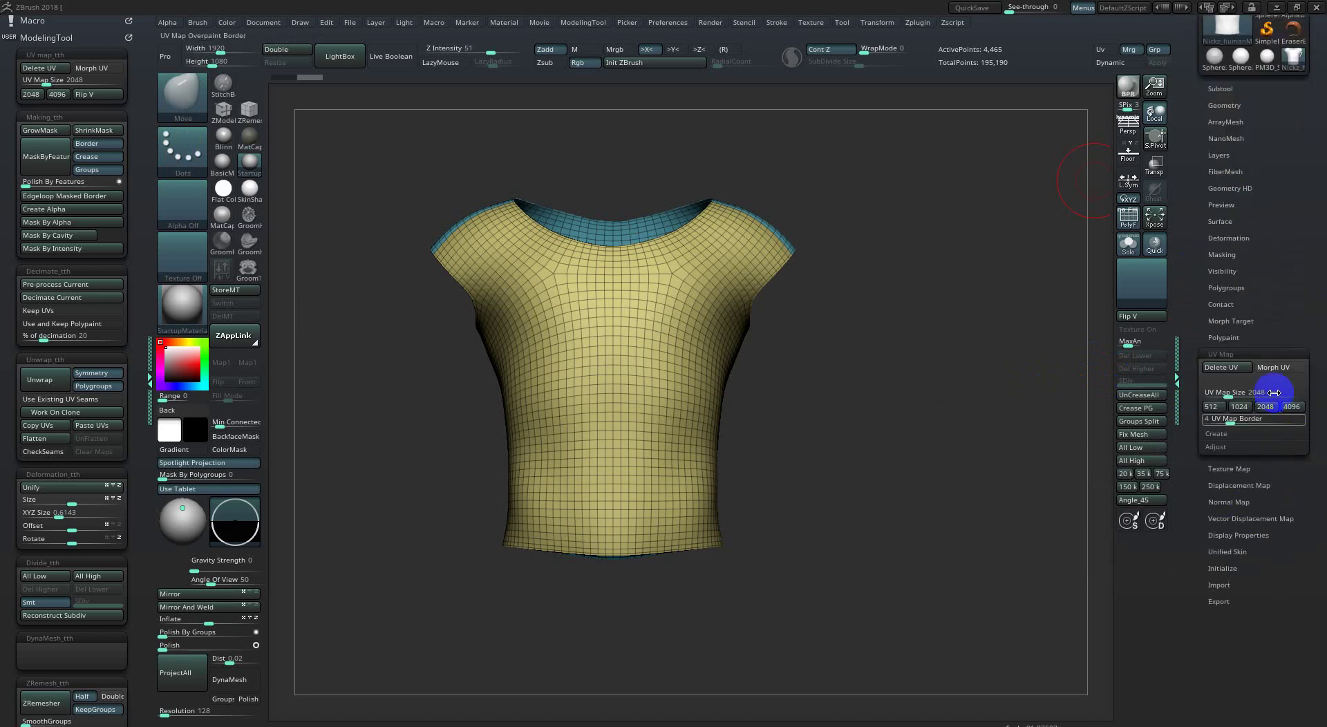
pyautogui.click(1277, 375)
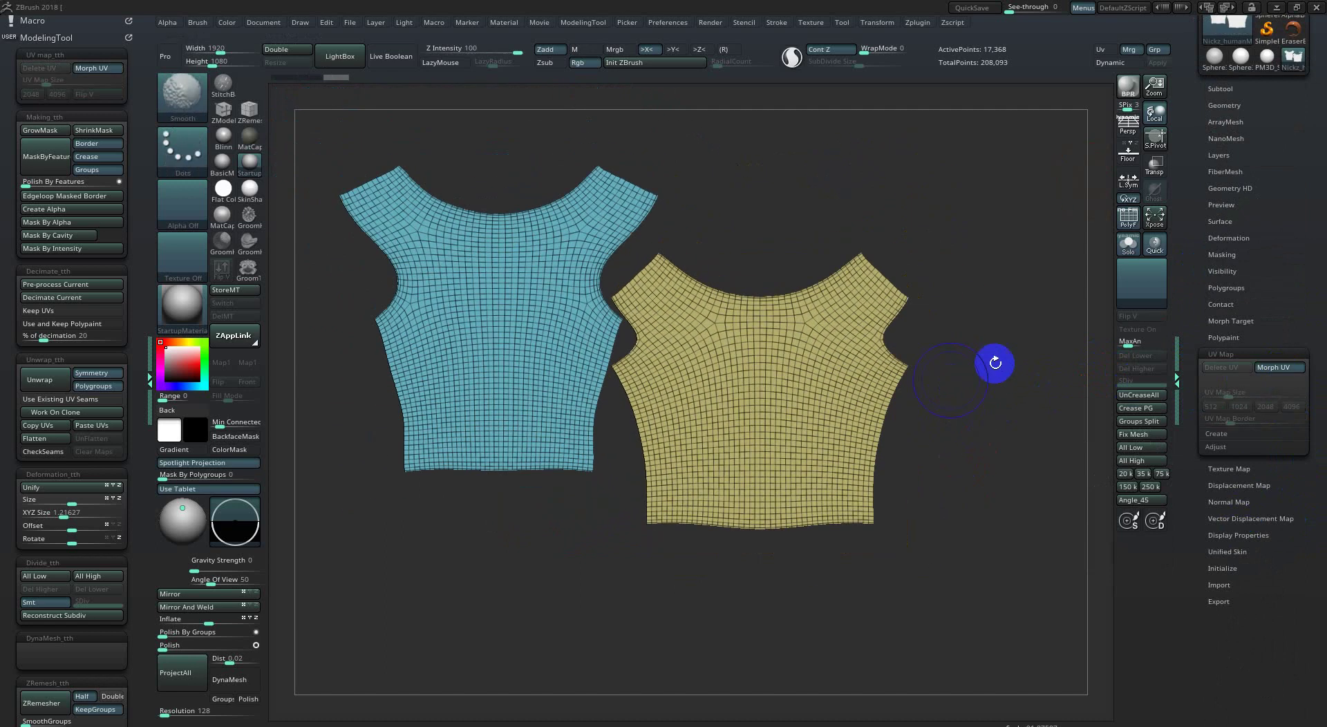
pyautogui.moveTo(1295, 229); pyautogui.dragTo(1279, 356)
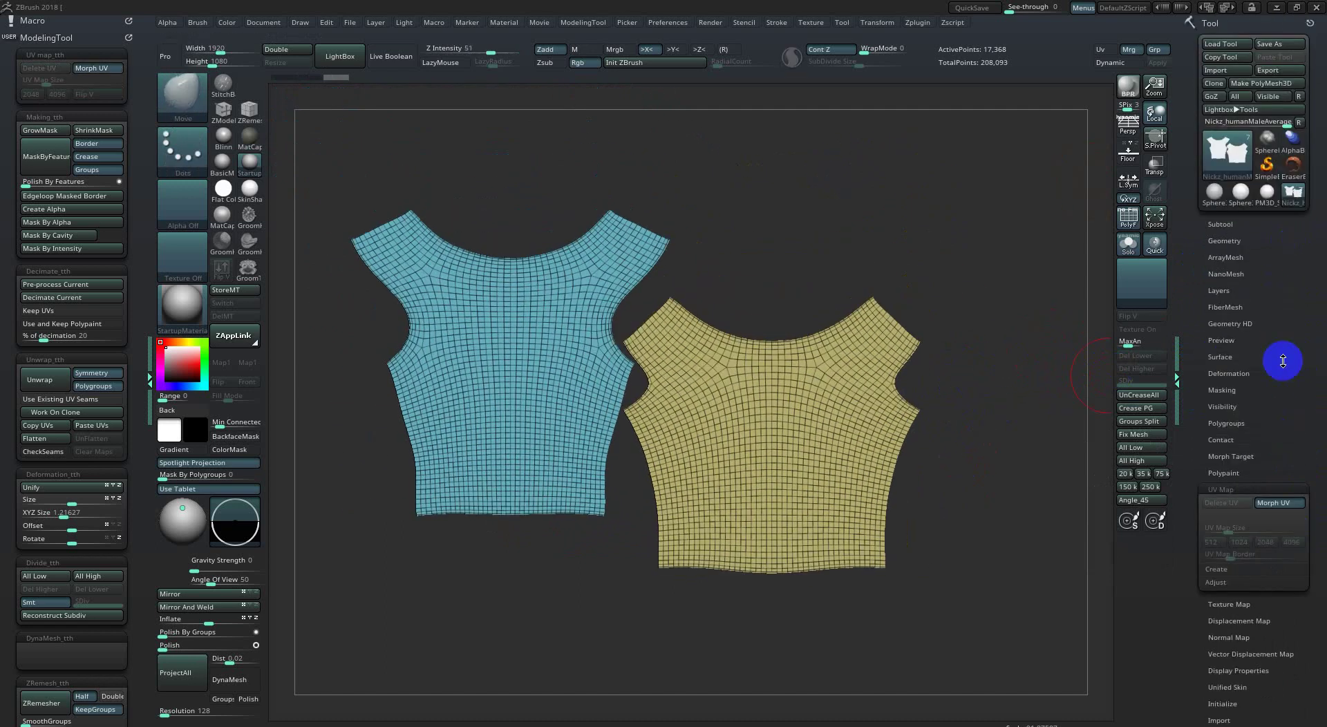
pyautogui.click(1265, 86)
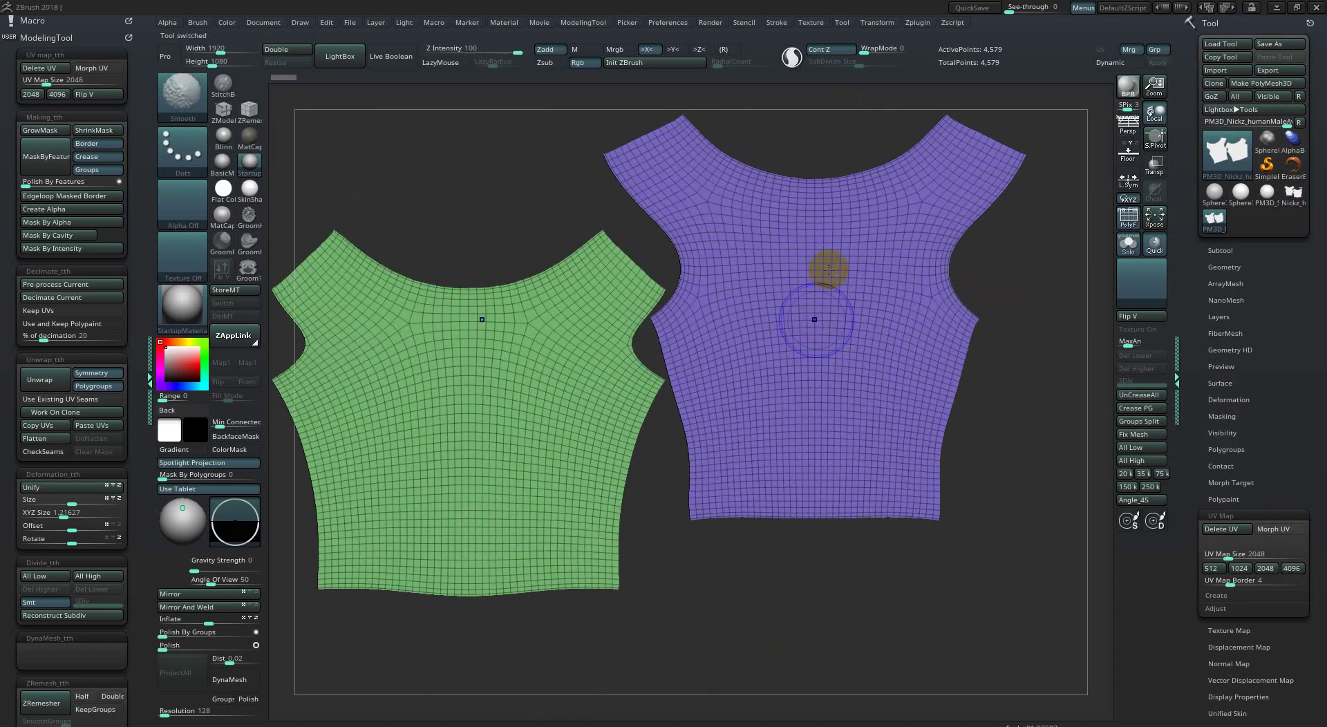
# Export the flat panels as OBJ Nickz_humanMaleAverage1_flatten in the test_transfer folder.
pyautogui.click(1283, 76)
pyautogui.click(546, 266)
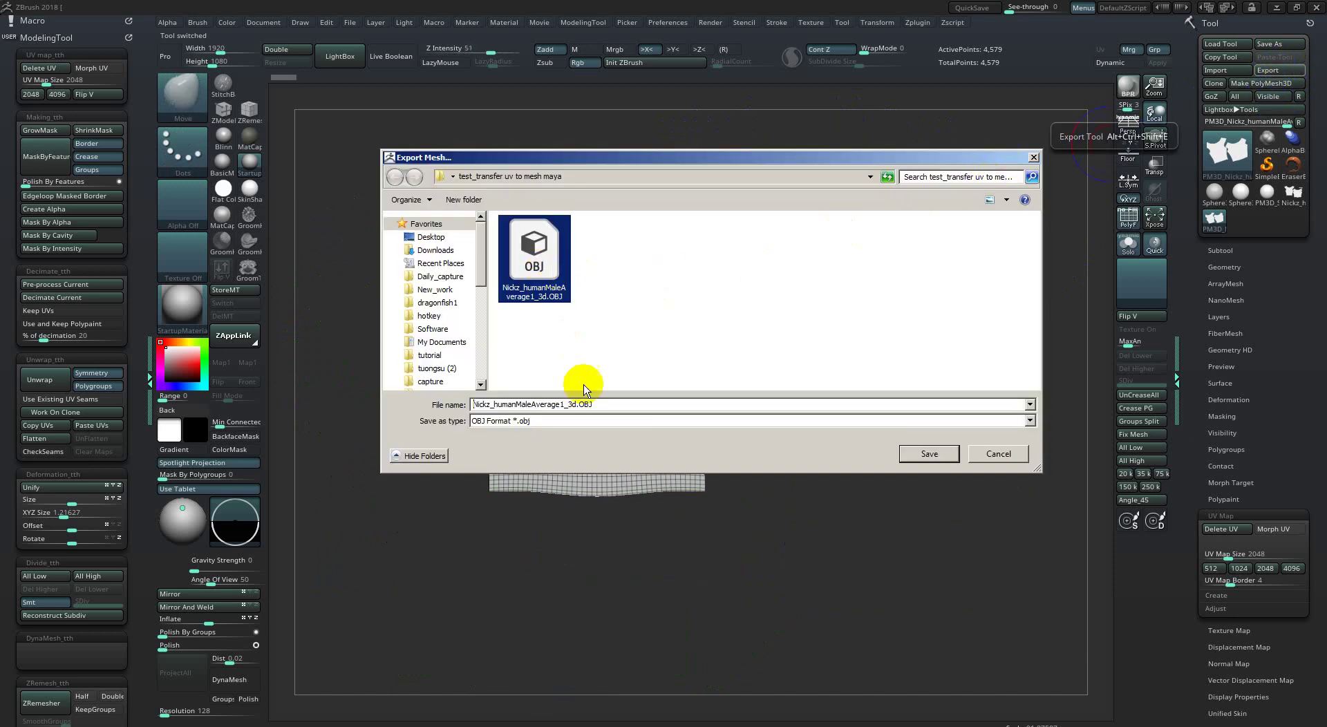
pyautogui.hotkey('ctrl', 'a')
pyautogui.press('BackSpace')
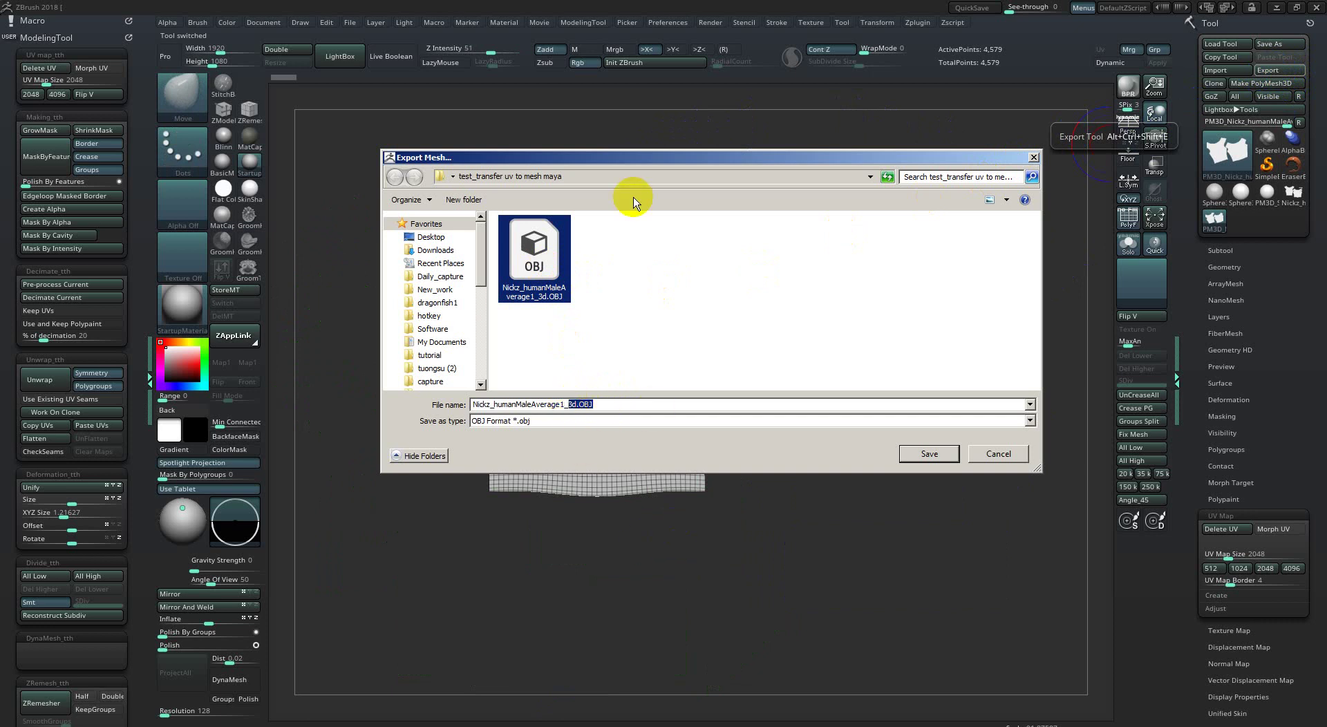
pyautogui.write('flatten')
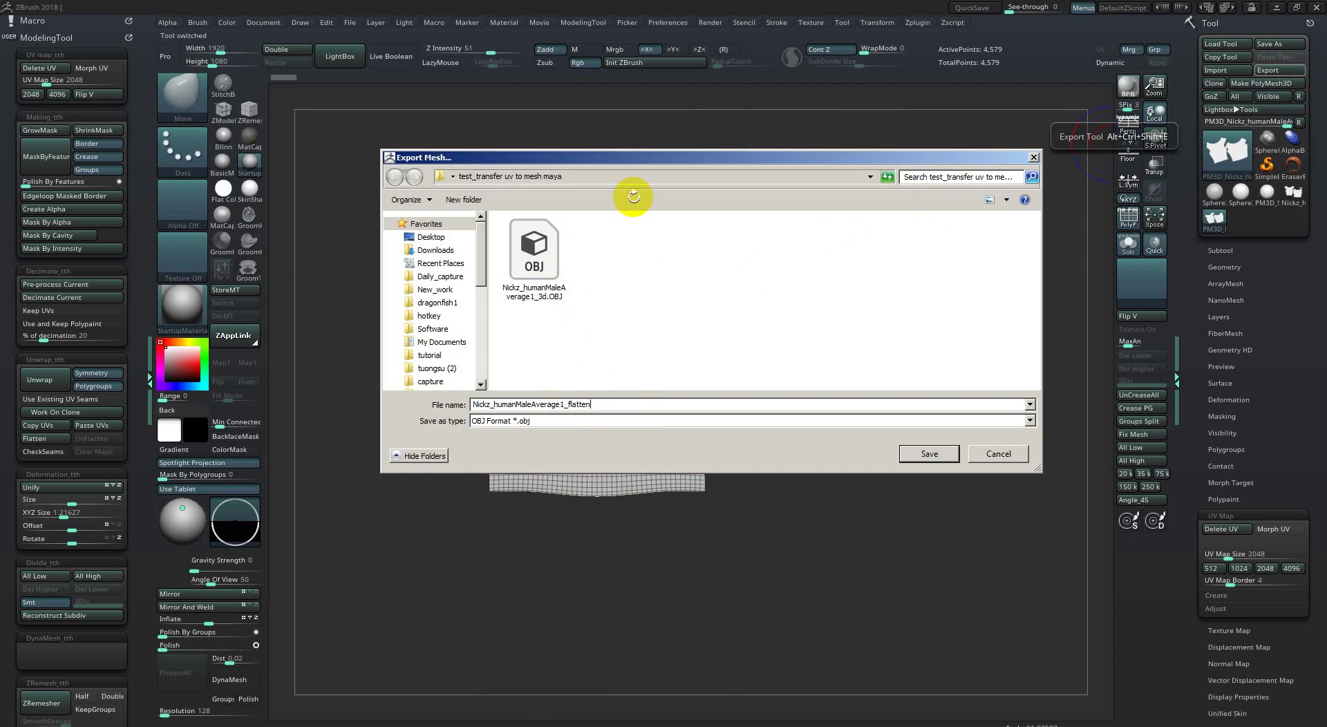
pyautogui.moveTo(700, 299); pyautogui.dragTo(831, 257)
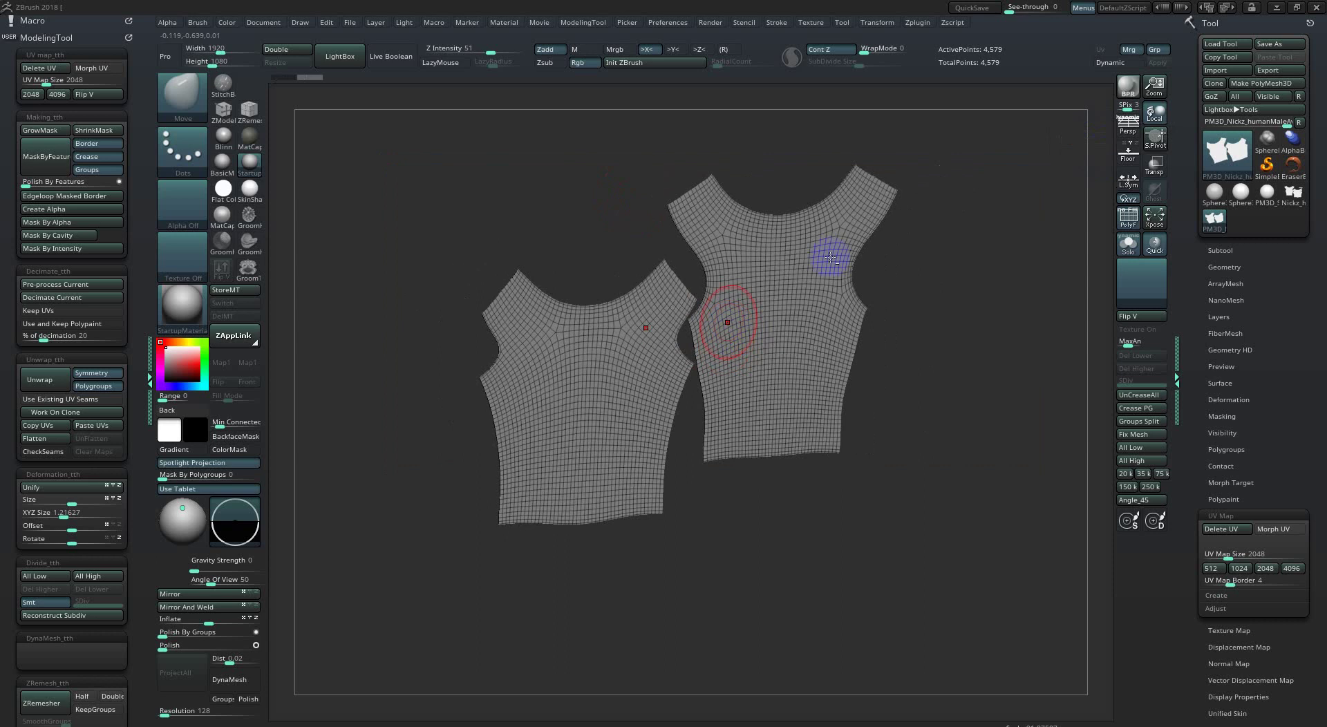
# Switch back to the original shirt tool and turn off Morph UV to restore its 3D shape.
pyautogui.click(1289, 194)
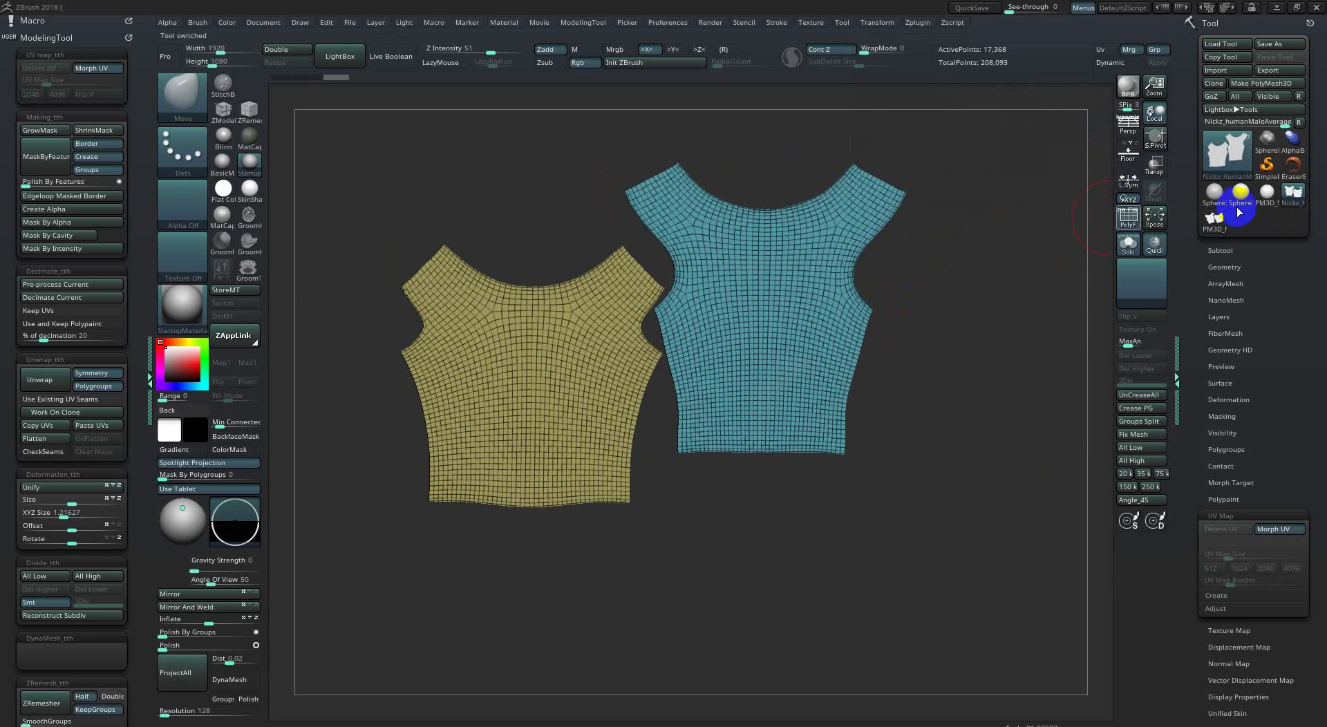
pyautogui.click(1238, 531)
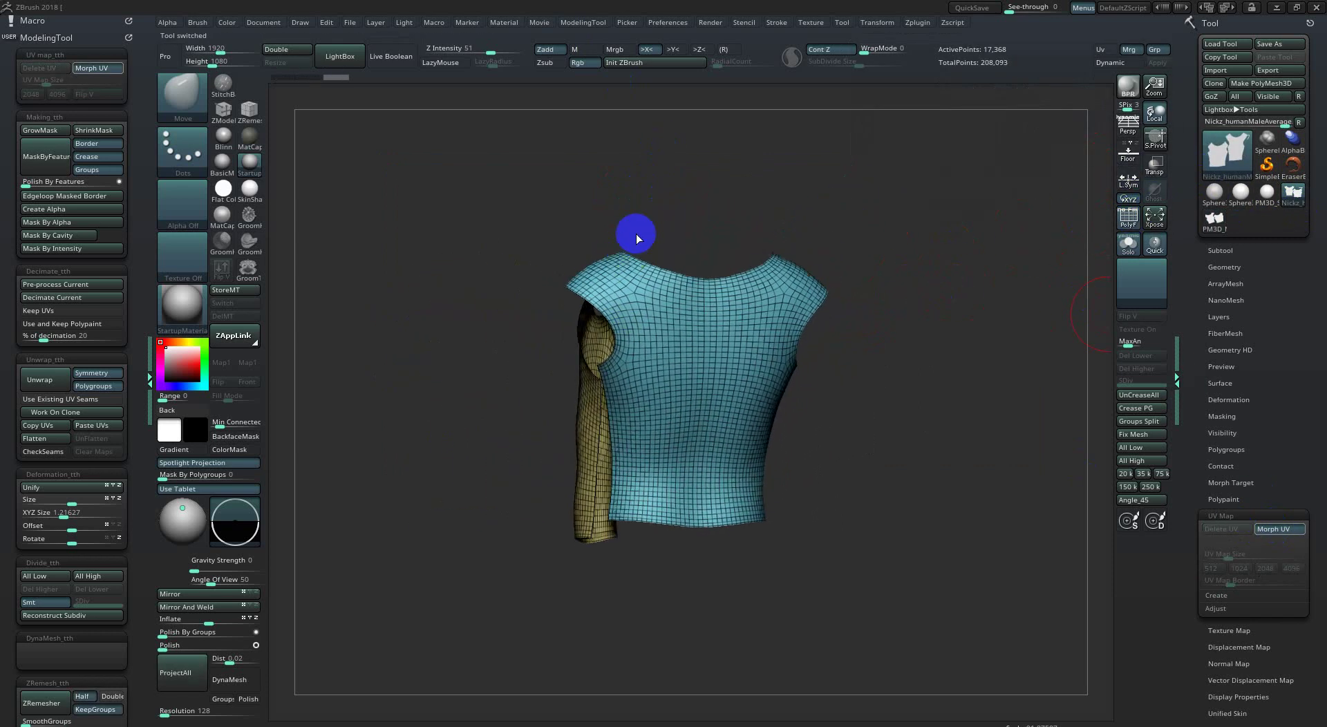
pyautogui.moveTo(636, 234)
pyautogui.mouseDown()
pyautogui.moveTo(622, 238)
pyautogui.moveTo(749, 231)
pyautogui.moveTo(803, 196)
pyautogui.moveTo(572, 154)
pyautogui.moveTo(744, 179)
pyautogui.moveTo(678, 169)
pyautogui.moveTo(608, 207)
pyautogui.moveTo(634, 149)
pyautogui.moveTo(681, 232)
pyautogui.moveTo(663, 207)
pyautogui.moveTo(693, 321)
pyautogui.moveTo(657, 284)
pyautogui.moveTo(680, 265)
pyautogui.moveTo(604, 269)
pyautogui.moveTo(687, 272)
pyautogui.moveTo(733, 314)
pyautogui.mouseUp()
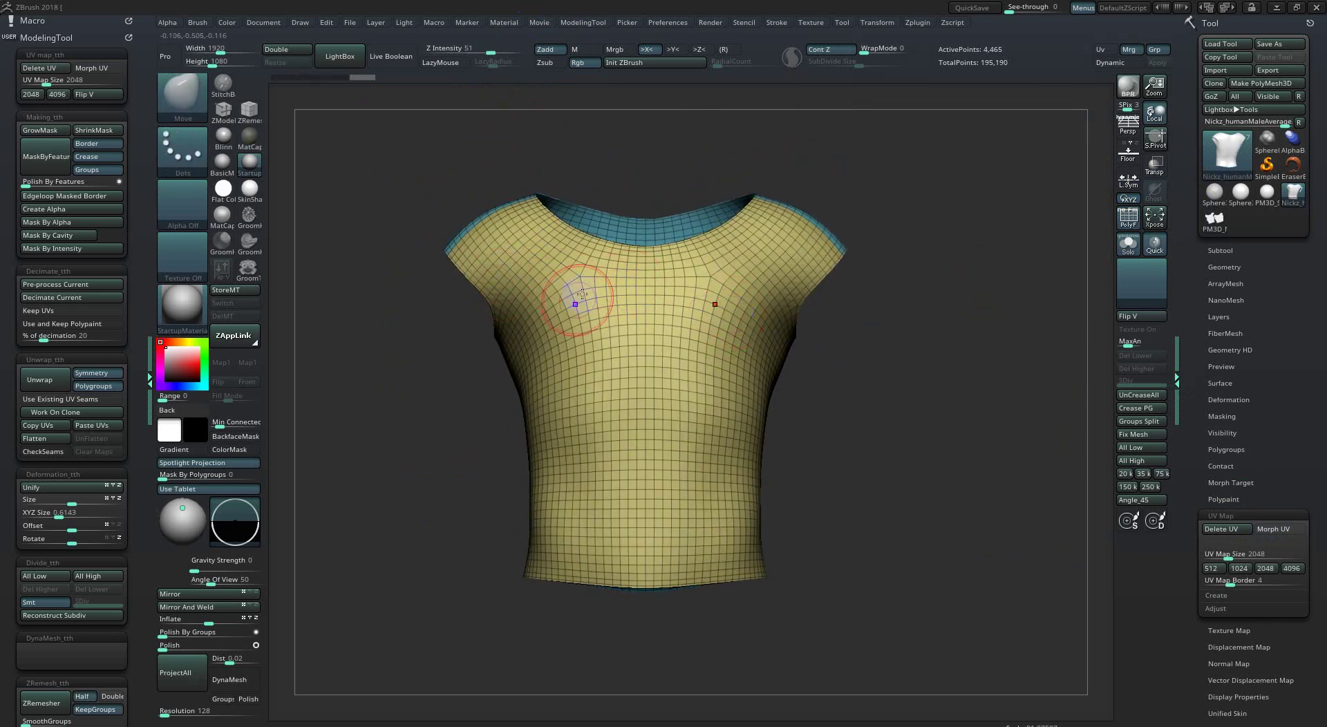
pyautogui.moveTo(583, 294)
pyautogui.mouseDown()
pyautogui.moveTo(584, 356)
pyautogui.moveTo(581, 294)
pyautogui.mouseUp()
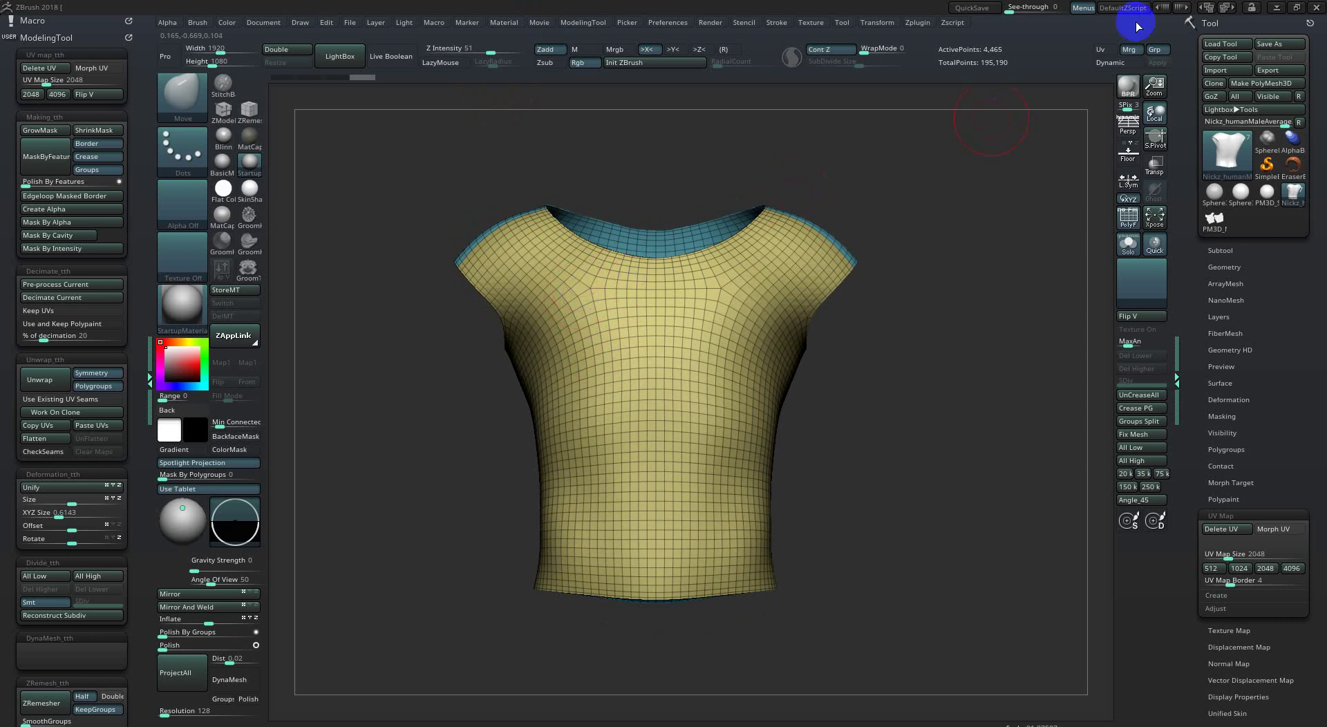
pyautogui.click(1276, 8)
pyautogui.hotkey('alt', 'Tab')
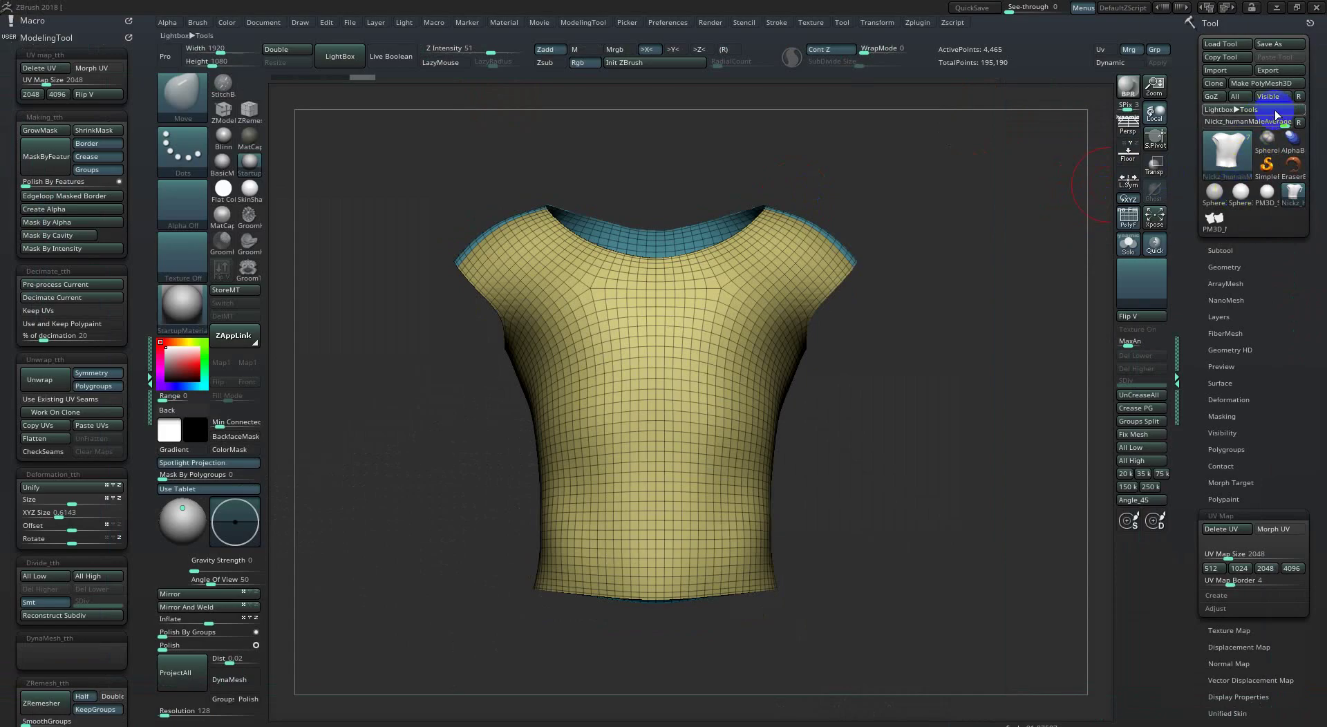
# Draw the flat PolyMesh3D copy on the canvas and send it to 3ds Max via GoZ.
pyautogui.click(1217, 216)
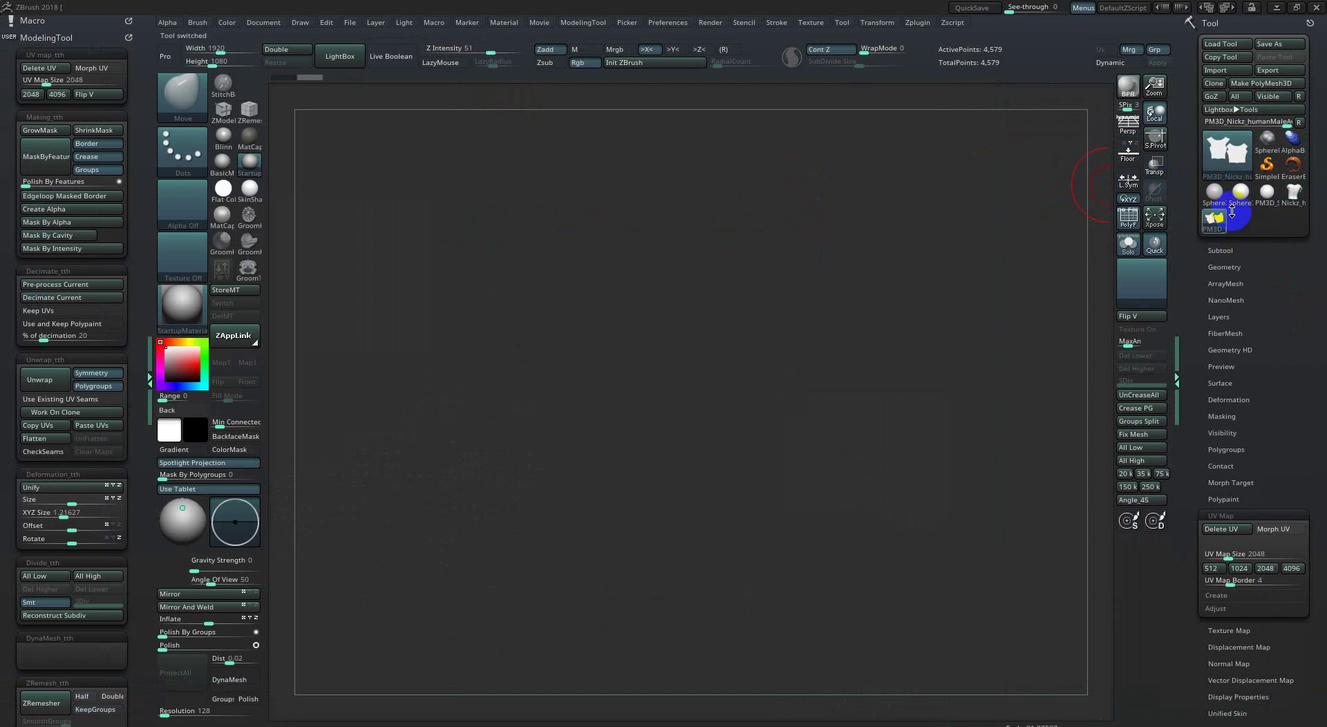
pyautogui.moveTo(749, 350)
pyautogui.mouseDown()
pyautogui.moveTo(868, 230)
pyautogui.moveTo(1002, 131)
pyautogui.mouseUp()
pyautogui.click(1211, 96)
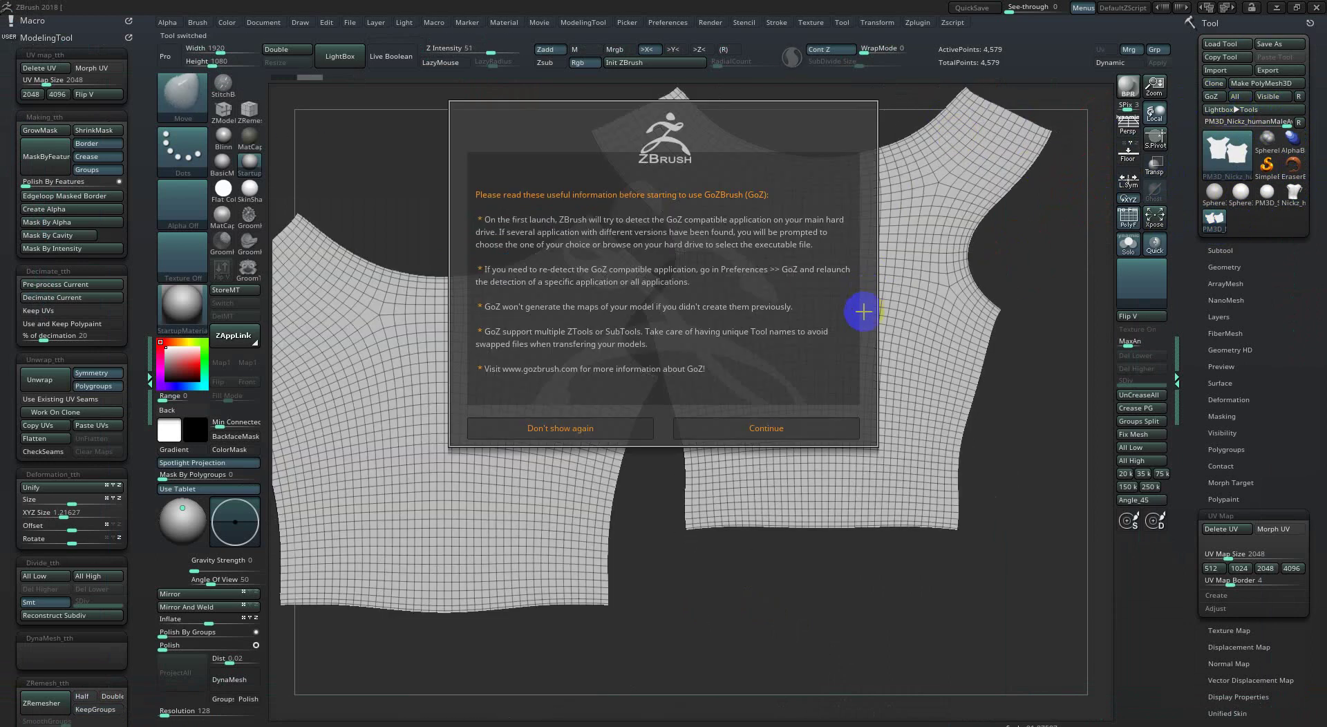
pyautogui.click(763, 427)
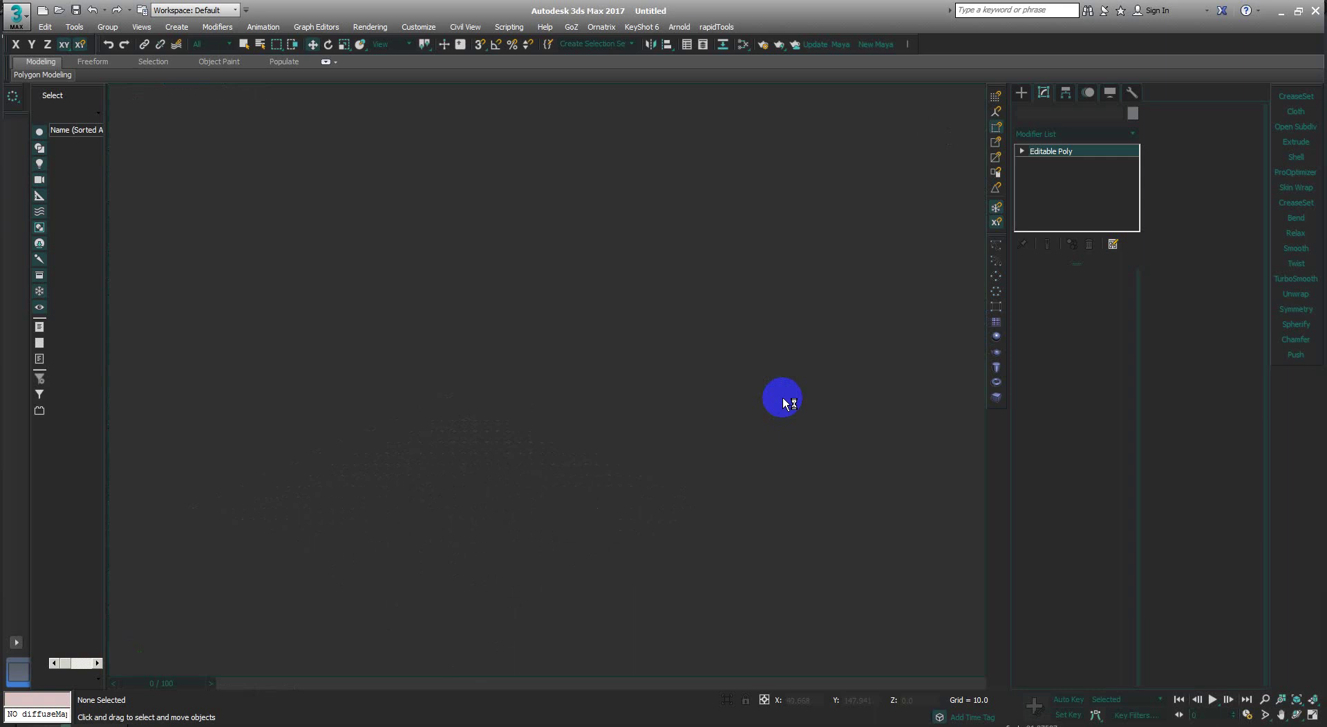
# Select the imported two-panel mesh, frame it front-on, and open the Polygon Modeling panel.
pyautogui.click(760, 359)
pyautogui.keyDown('alt'); pyautogui.moveTo(717, 361); pyautogui.dragTo(442, 325, button='middle'); pyautogui.keyUp('alt')
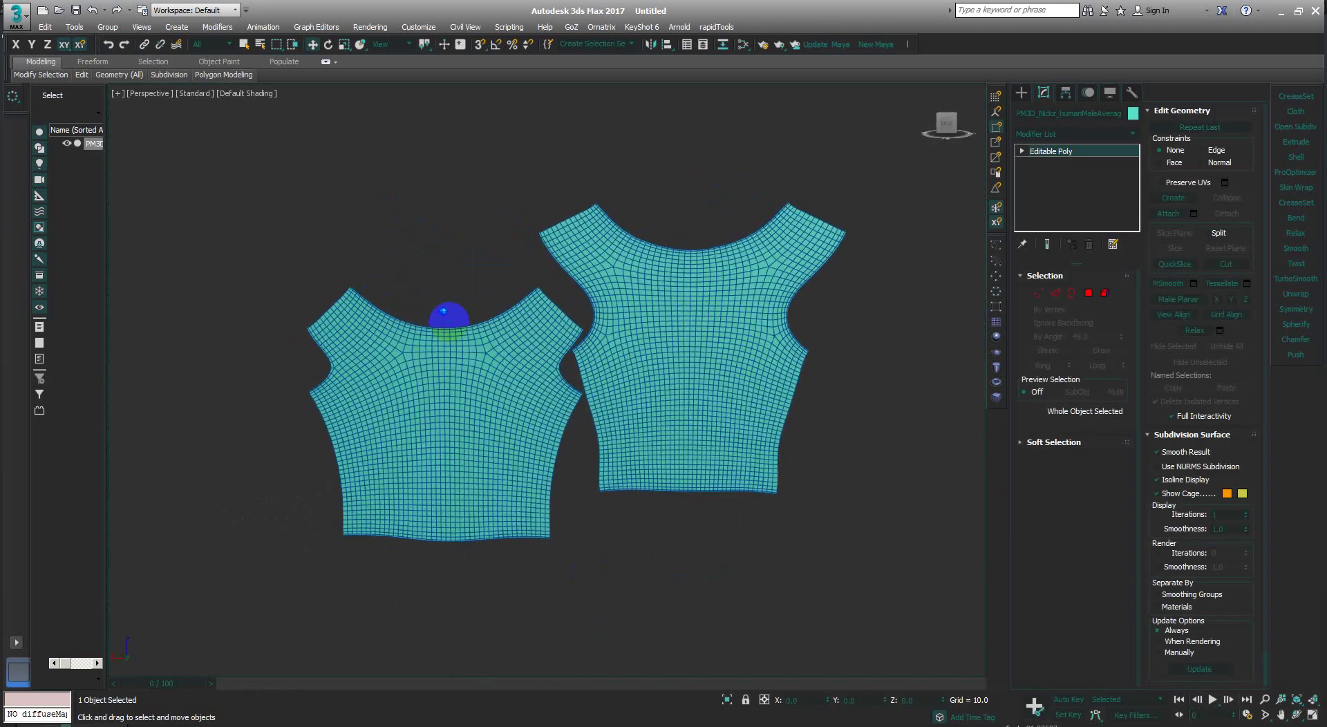
pyautogui.scroll(3, 491, 302)
pyautogui.scroll(2, 491, 302)
pyautogui.moveTo(509, 334); pyautogui.dragTo(489, 352, button='middle')
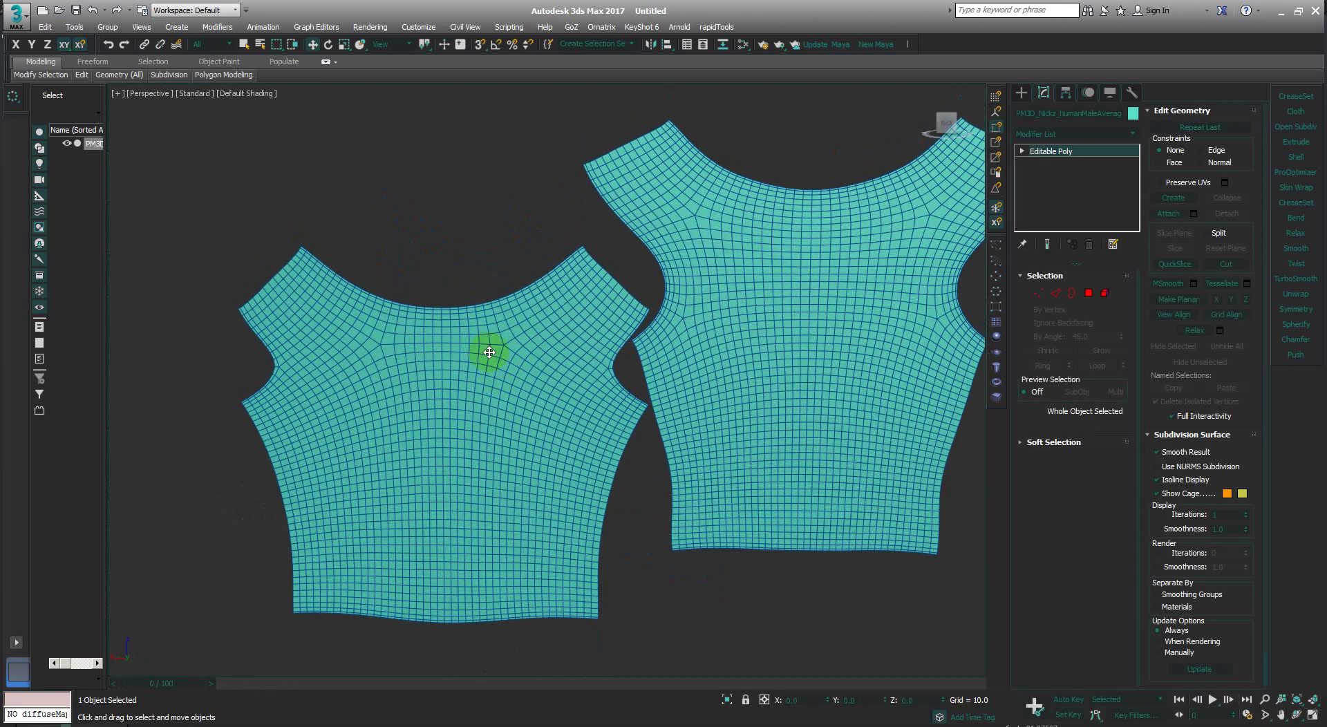
pyautogui.moveTo(444, 213); pyautogui.dragTo(403, 320, button='middle')
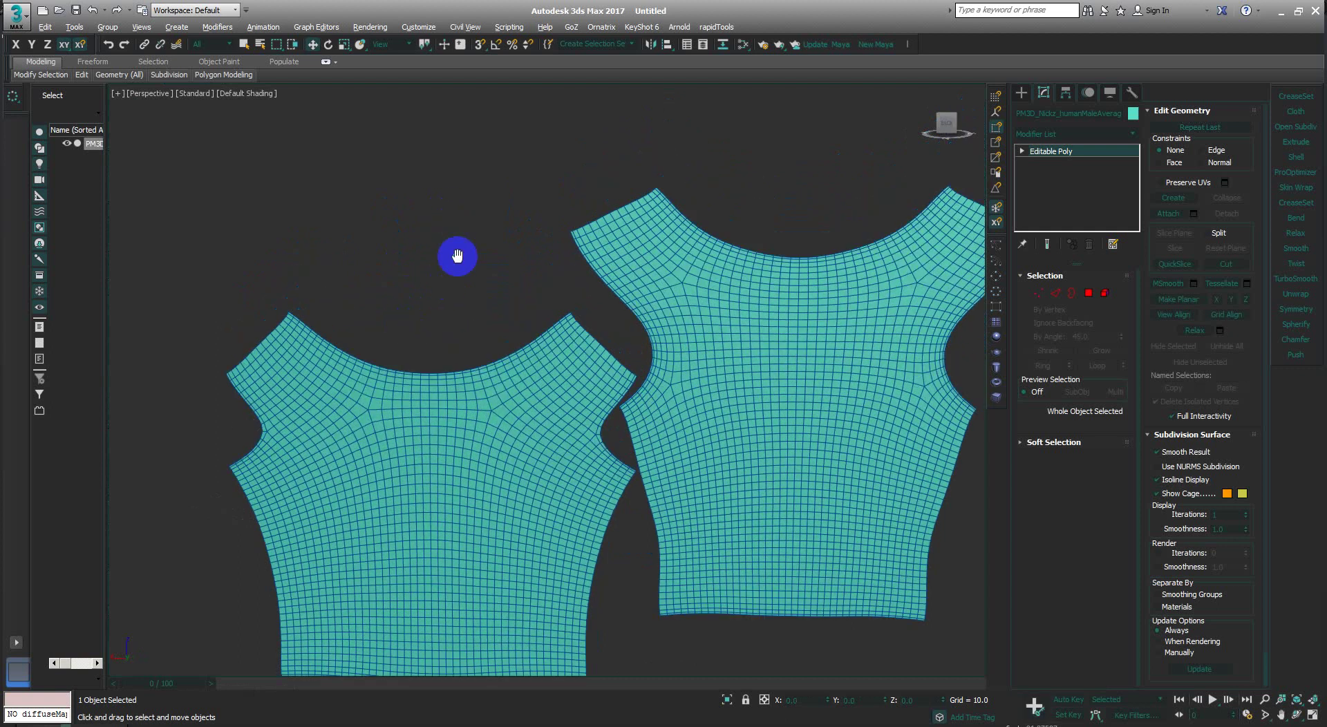
pyautogui.moveTo(459, 255); pyautogui.dragTo(486, 285, button='middle')
pyautogui.click(56, 76)
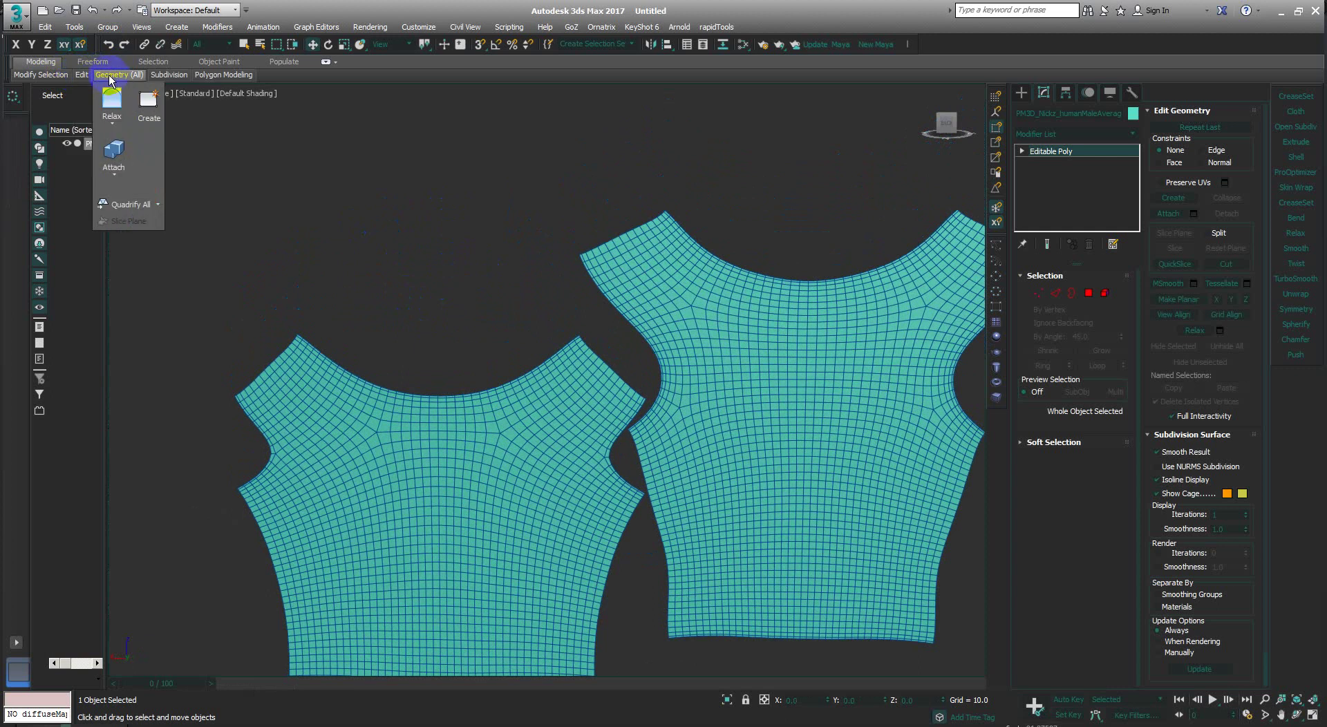
pyautogui.moveTo(222, 75)
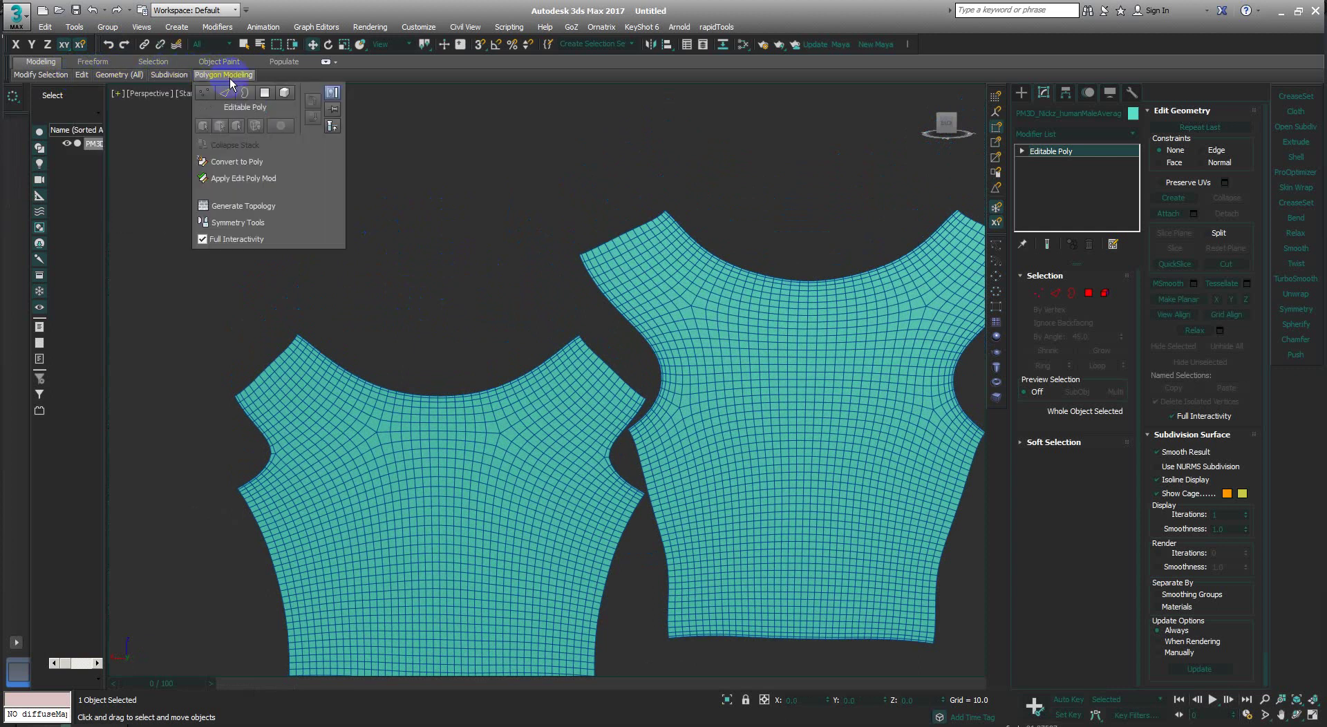
# Run Generate Topology on the panels with a diagonal cross-hatch pattern.
pyautogui.click(236, 207)
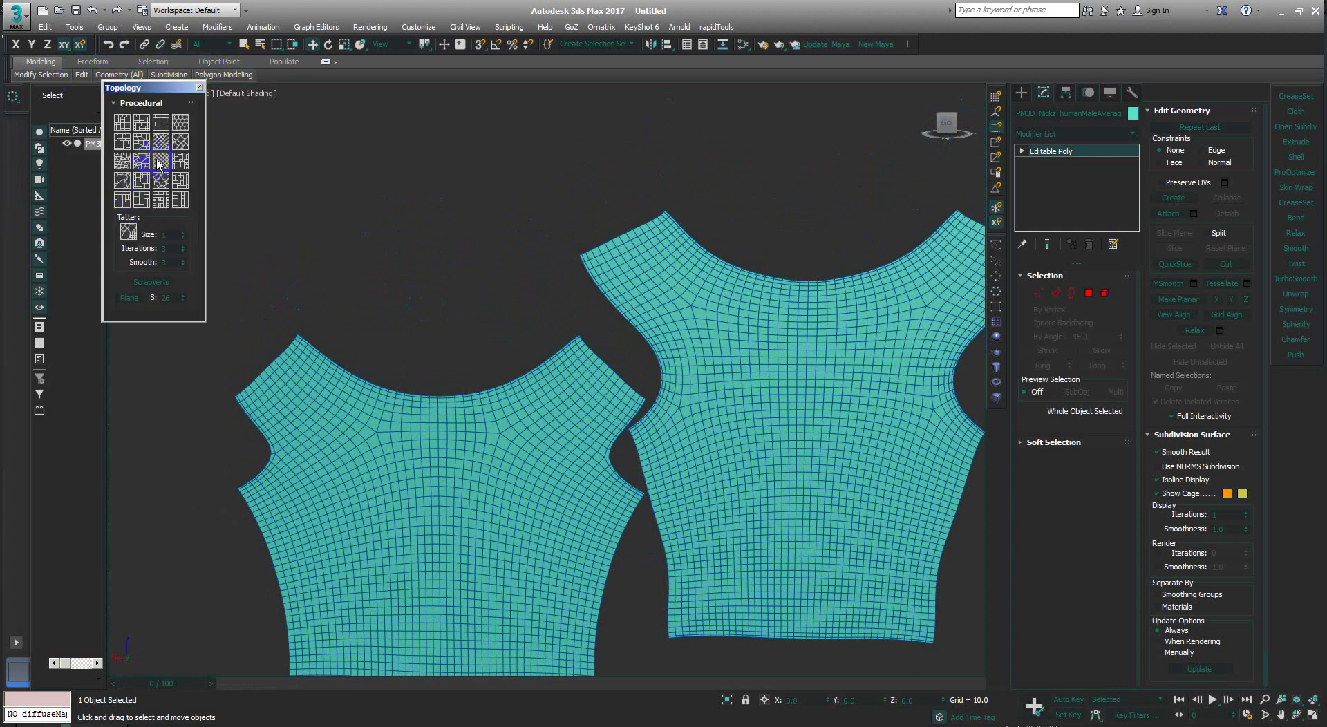
pyautogui.scroll(1, 459, 201)
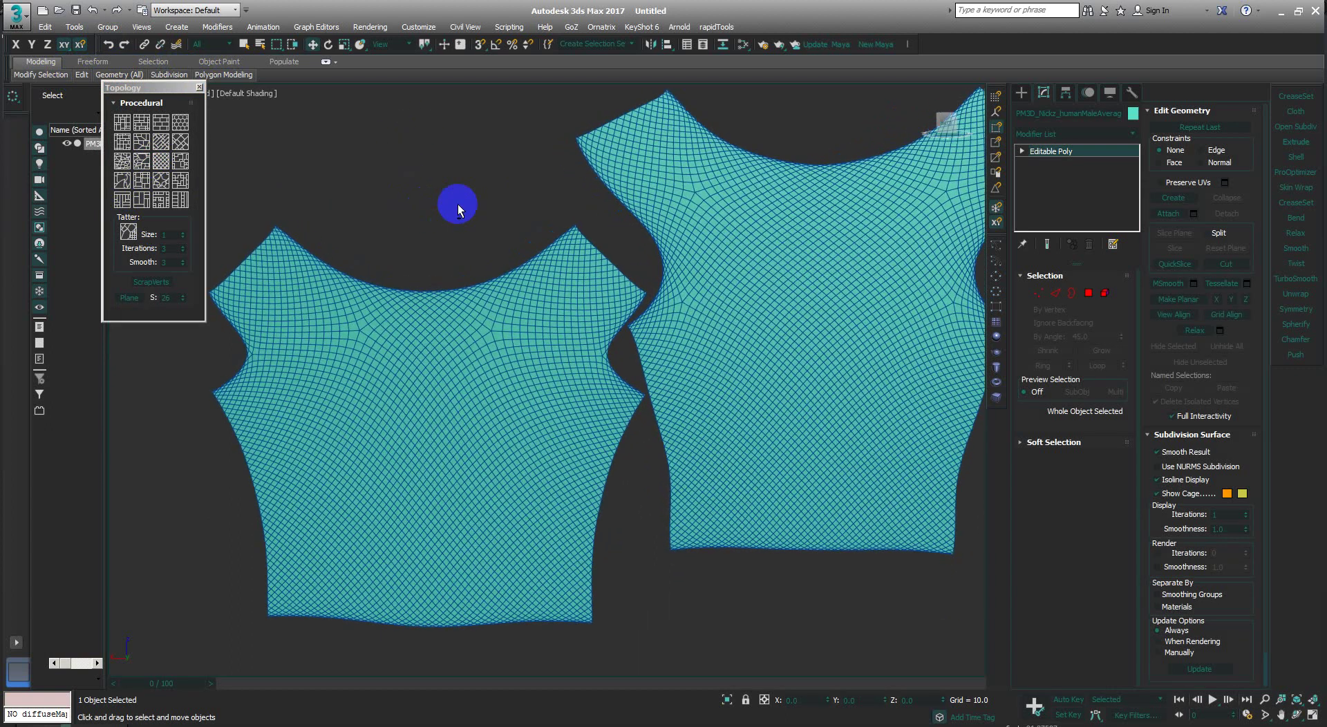
pyautogui.scroll(1, 377, 237)
pyautogui.scroll(1, 438, 282)
pyautogui.scroll(1, 439, 282)
pyautogui.scroll(1, 437, 282)
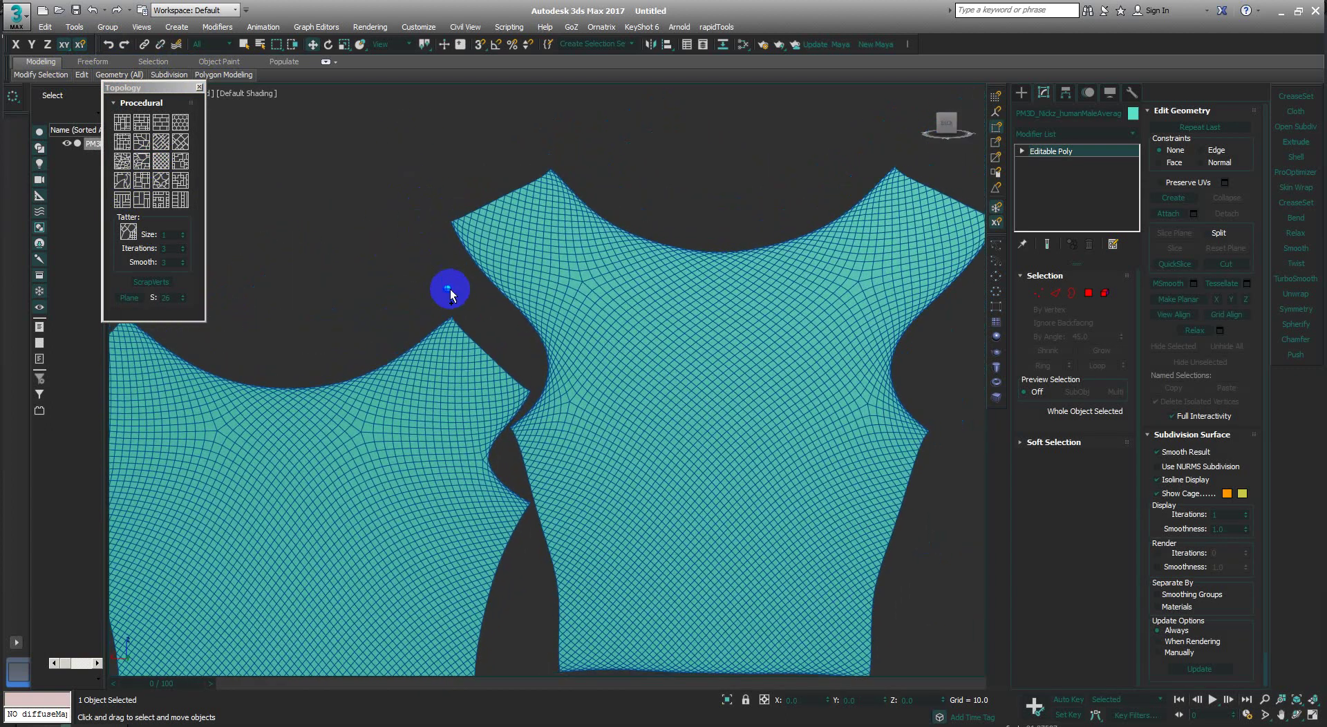
pyautogui.scroll(1, 447, 287)
pyautogui.scroll(1, 417, 240)
# Zoom and pan to inspect the new diagonal topology on both shirt panels.
pyautogui.scroll(-1, 435, 215)
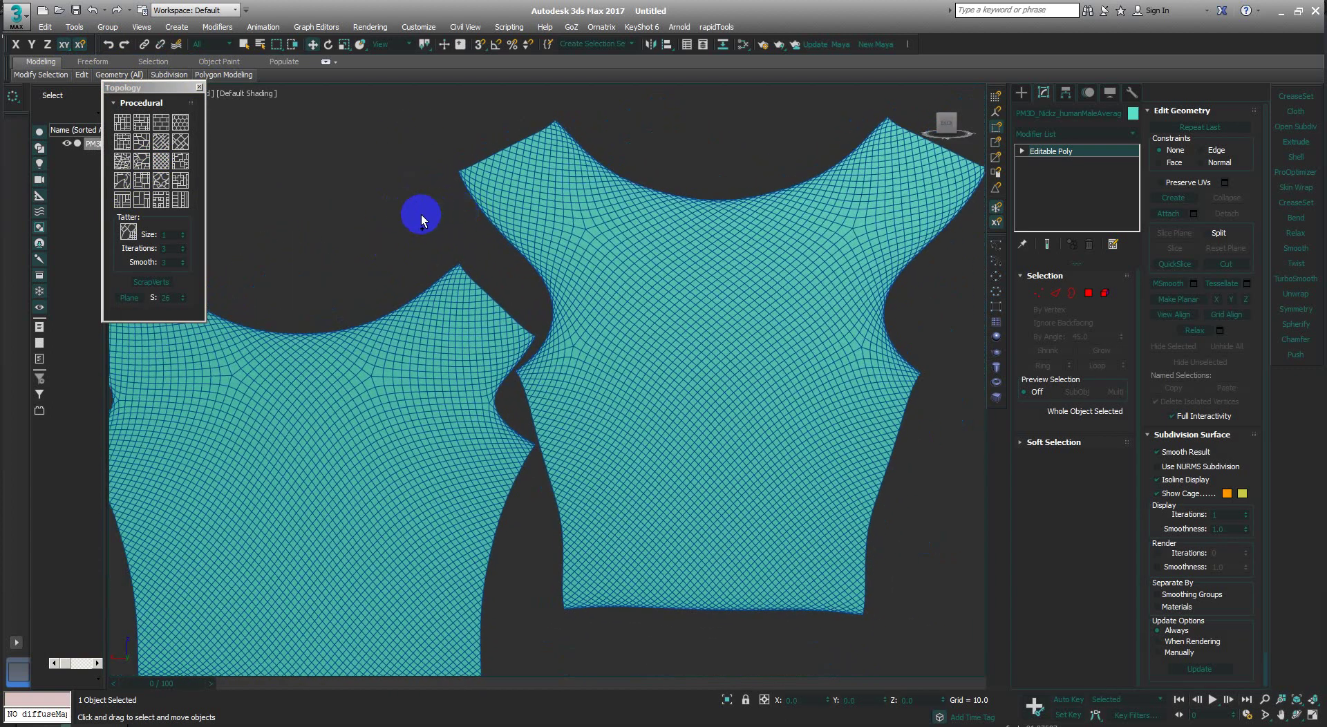
pyautogui.scroll(-1, 408, 208)
pyautogui.scroll(1, 415, 220)
pyautogui.scroll(1, 415, 226)
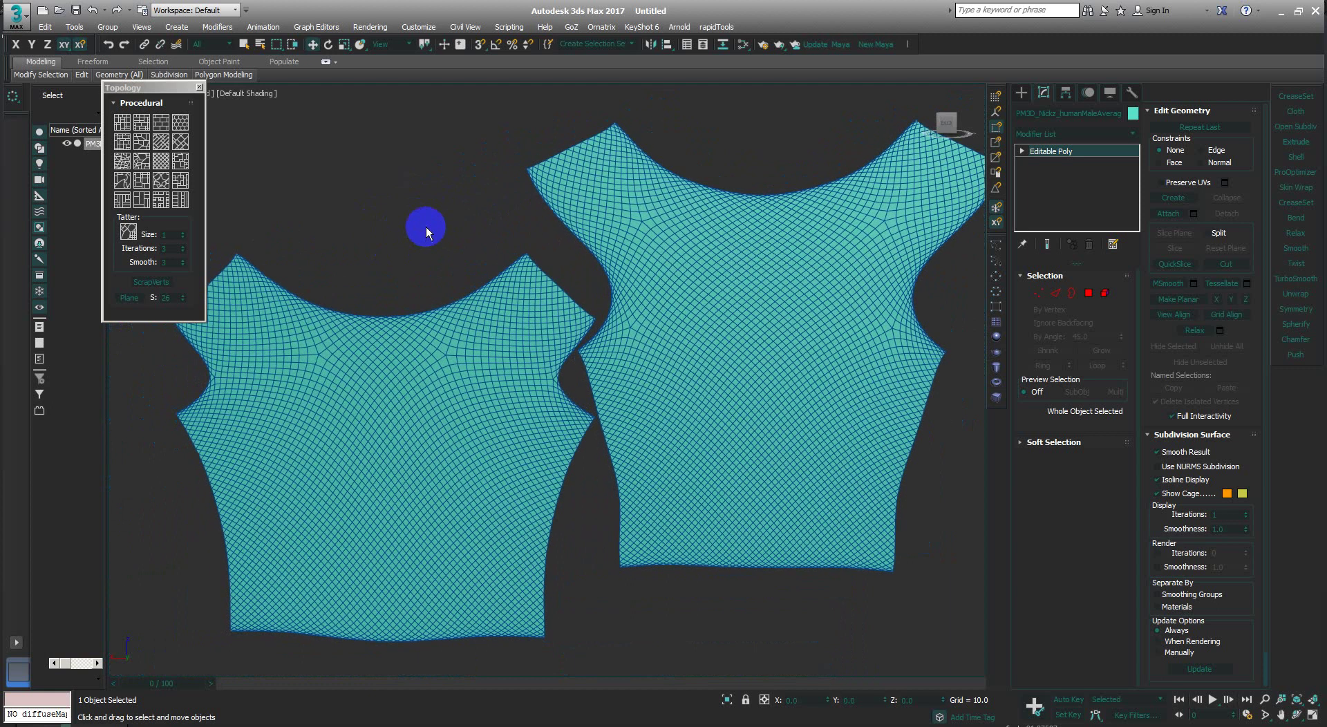
pyautogui.scroll(1, 429, 238)
pyautogui.scroll(1, 450, 235)
pyautogui.scroll(1, 463, 222)
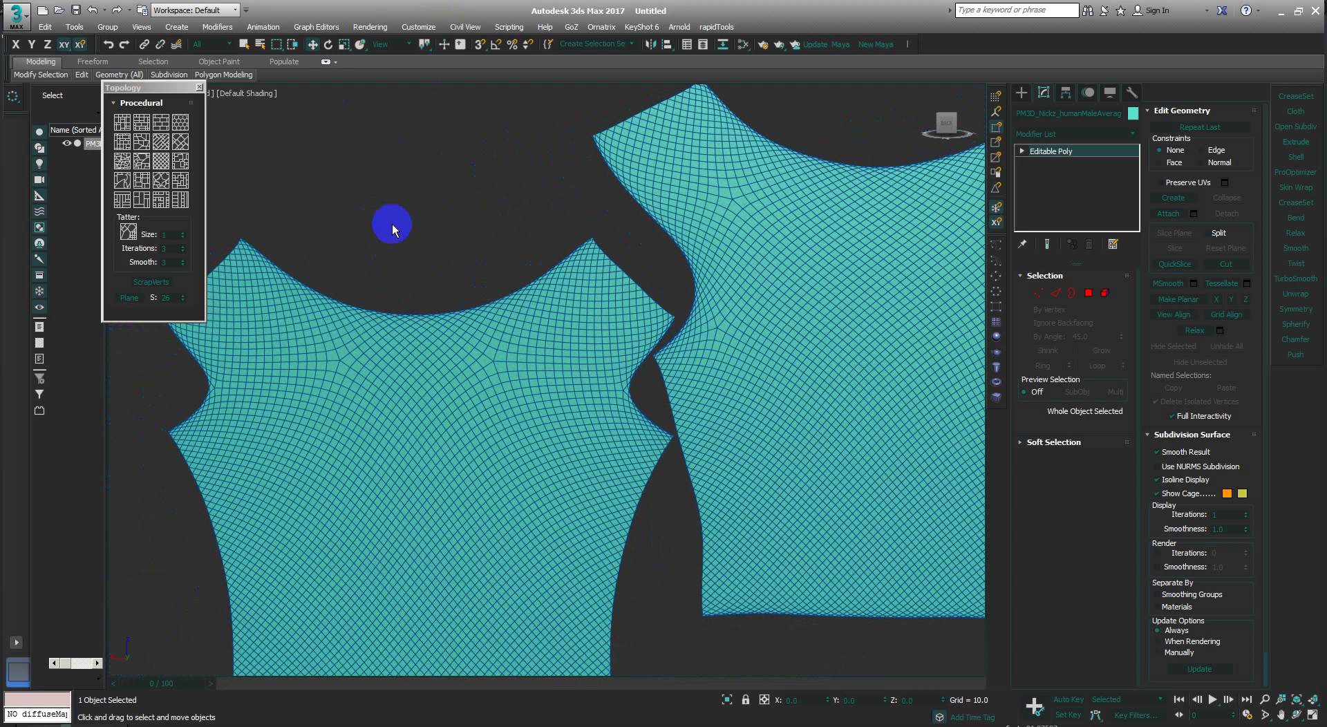
pyautogui.scroll(-2, 387, 221)
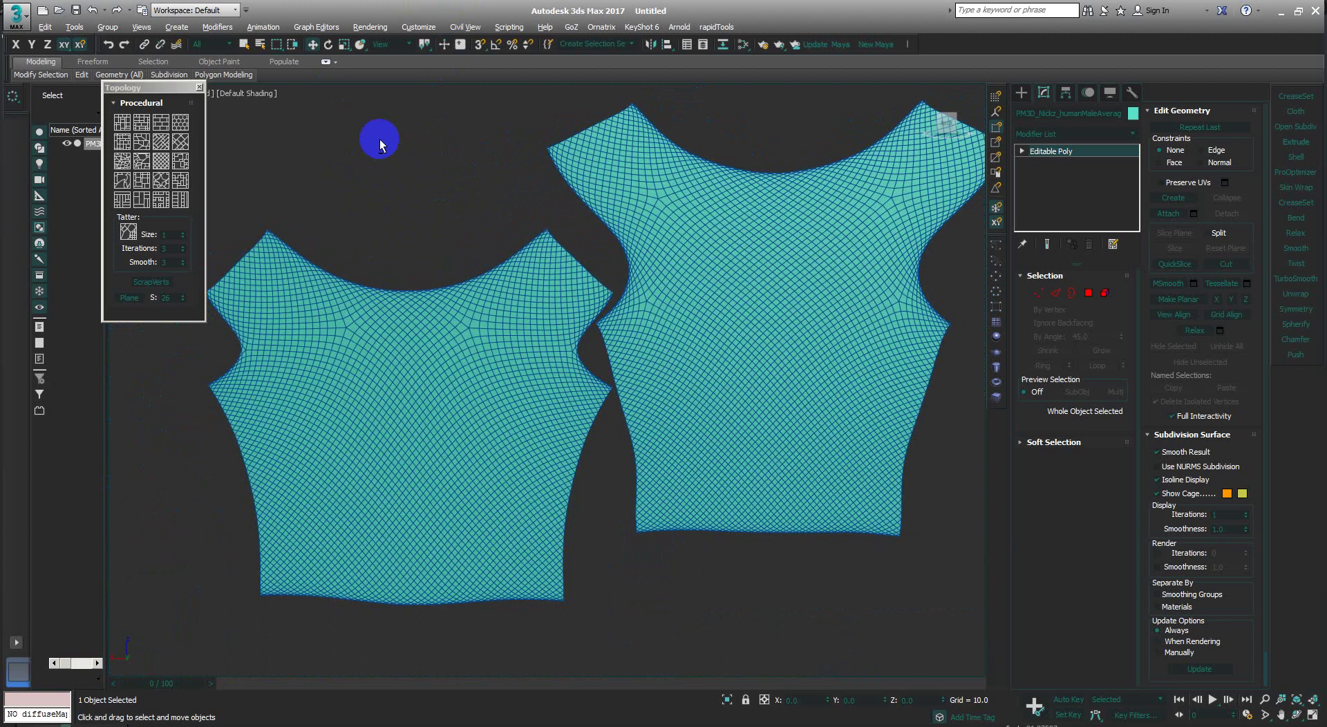
pyautogui.moveTo(385, 335); pyautogui.dragTo(380, 379, button='middle')
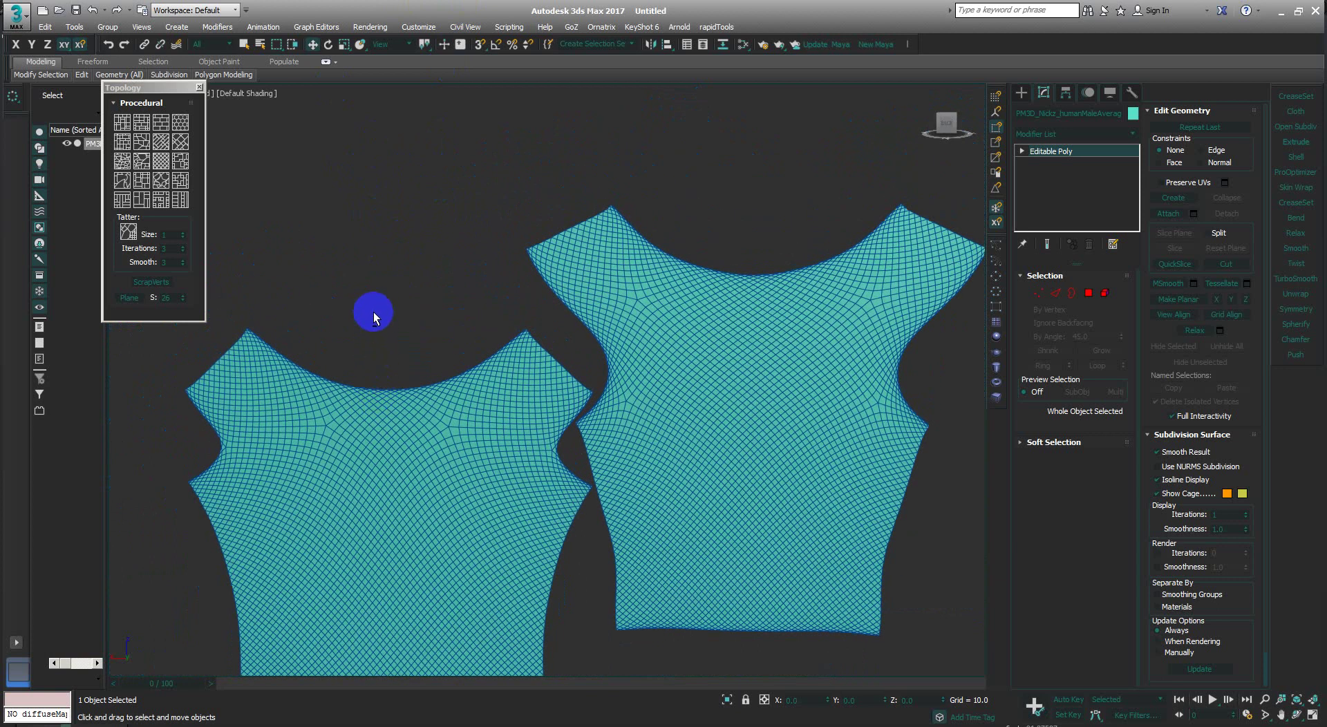
pyautogui.moveTo(371, 308); pyautogui.dragTo(380, 239, button='middle')
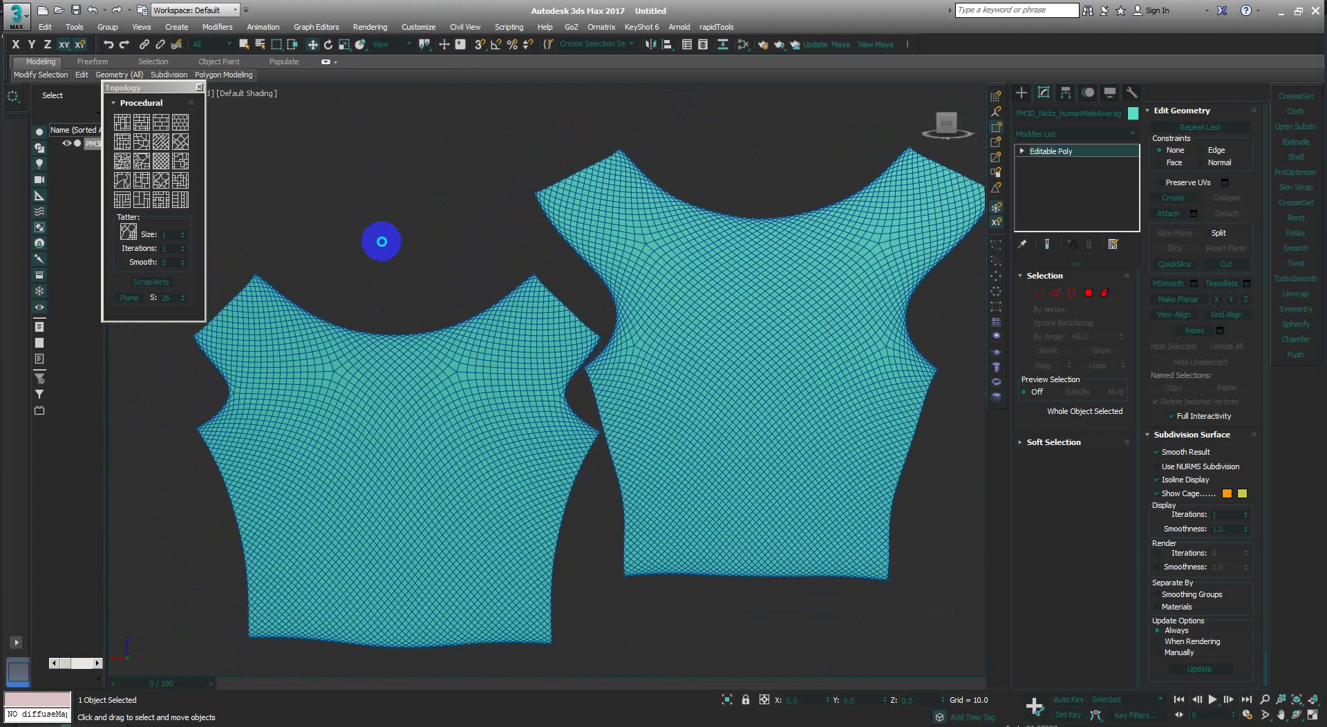
pyautogui.scroll(1, 382, 241)
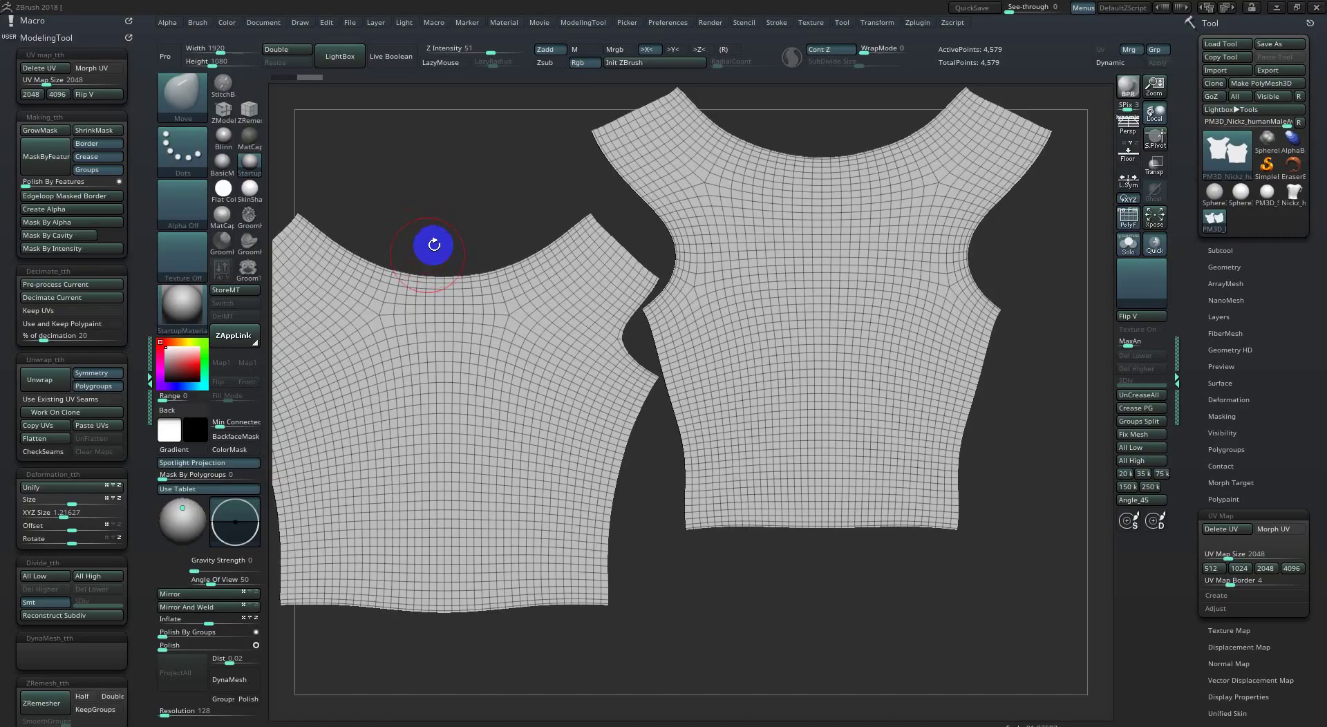
pyautogui.moveTo(434, 245)
pyautogui.keyDown('alt'); pyautogui.mouseDown()
pyautogui.moveTo(400, 261)
pyautogui.moveTo(433, 246)
pyautogui.mouseUp(); pyautogui.keyUp('alt')
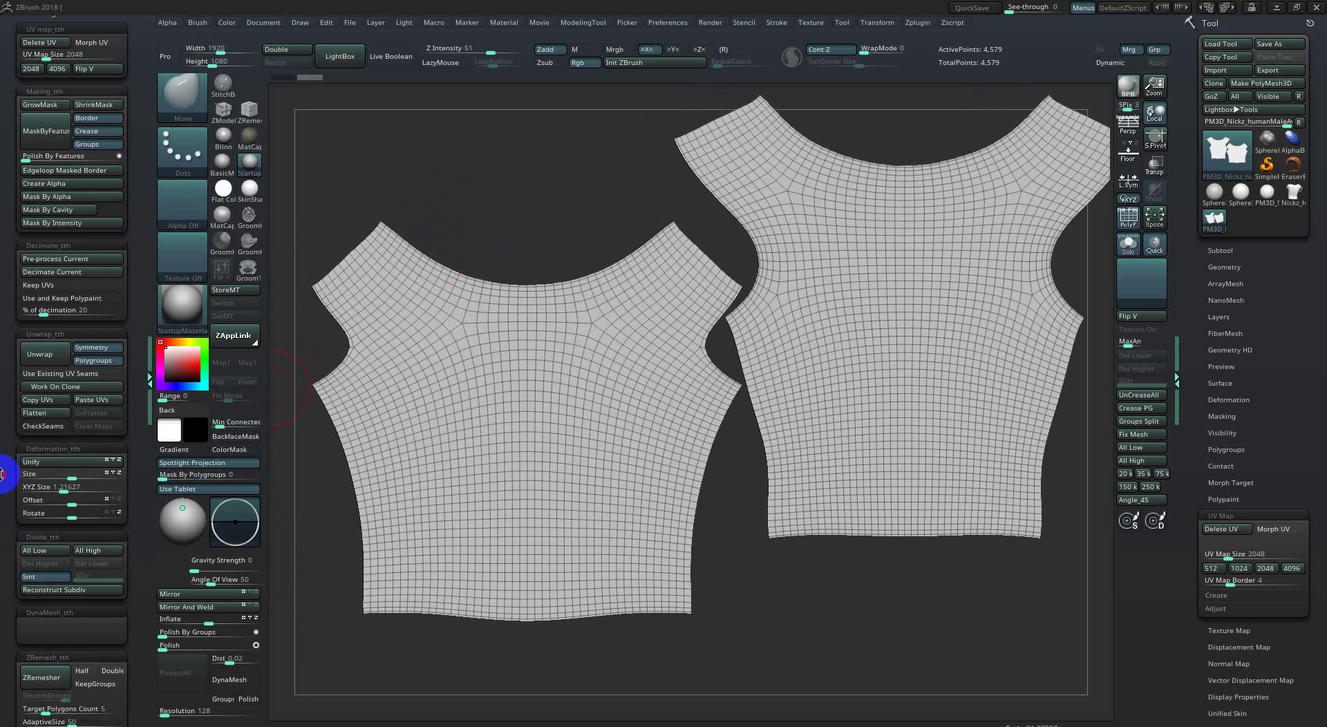
# Try ZRemesher on the flat panels twice with lower SmoothGroups, undoing each attempt.
pyautogui.moveTo(22, 553); pyautogui.dragTo(13, 439)
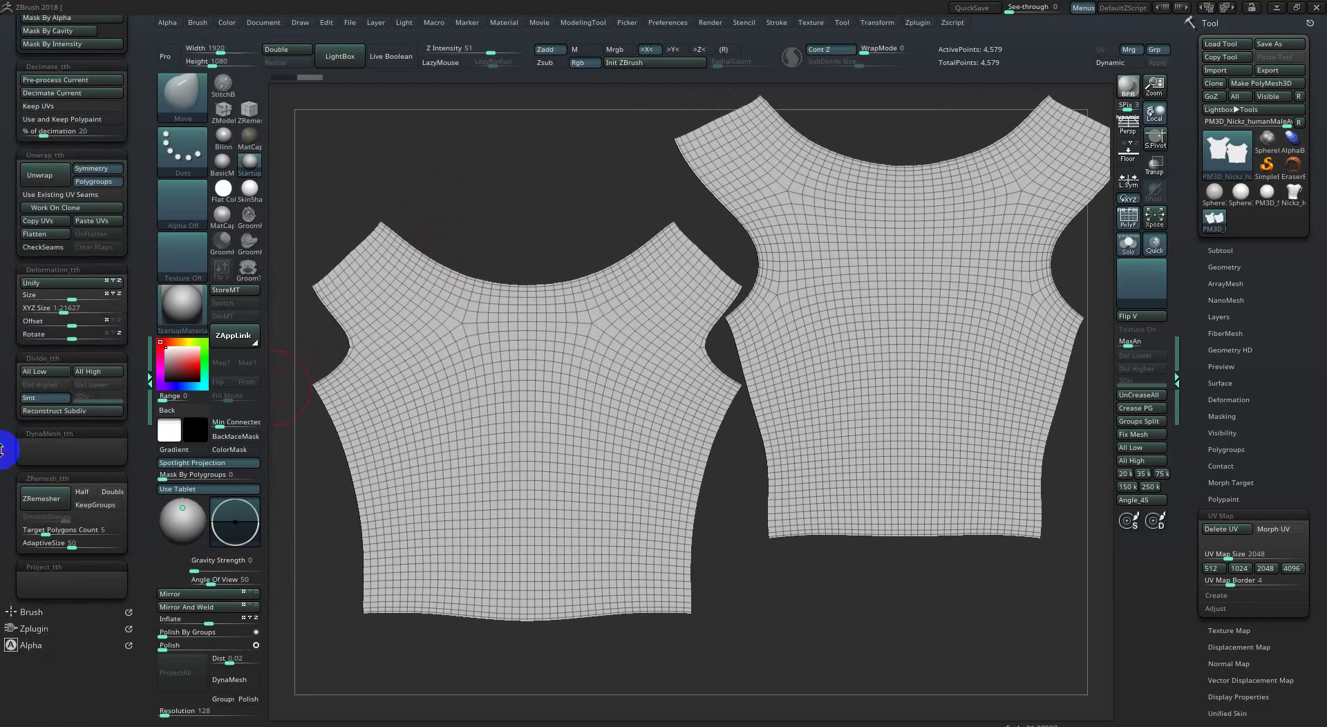
pyautogui.click(52, 507)
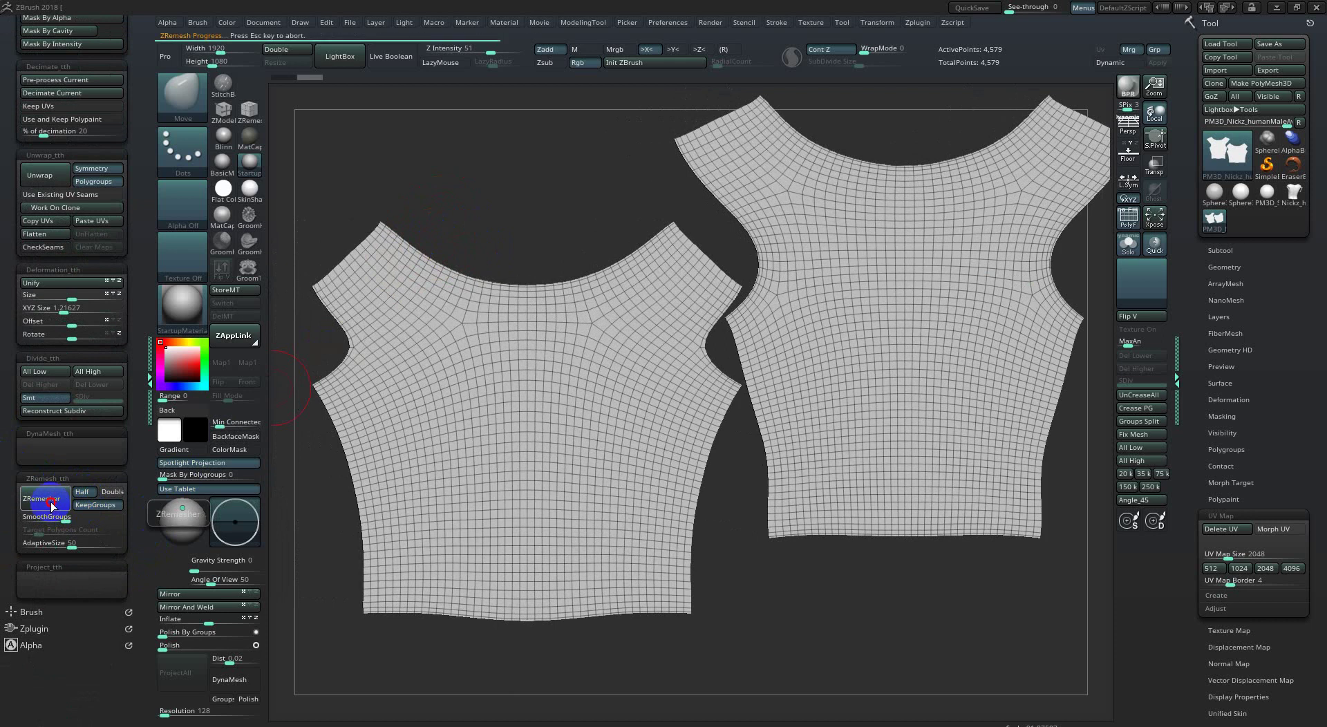
pyautogui.hotkey('ctrl', 'z')
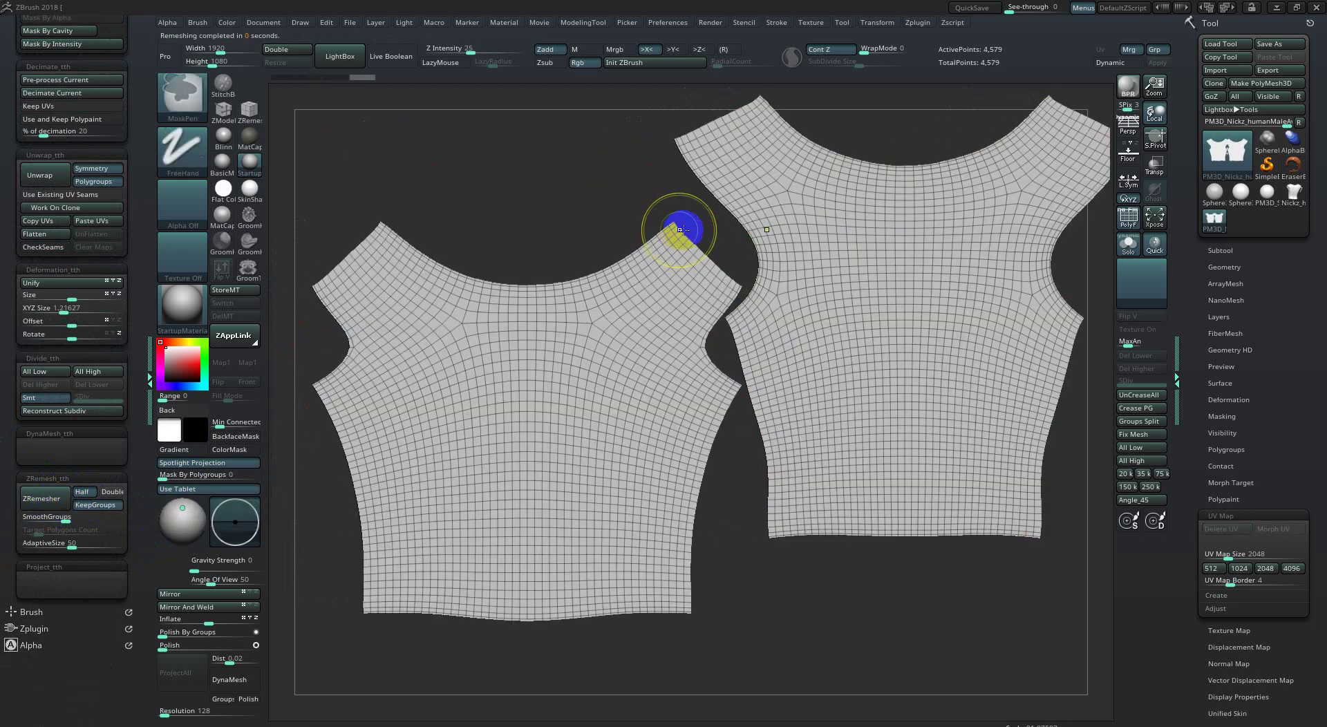
pyautogui.moveTo(43, 513); pyautogui.dragTo(44, 506)
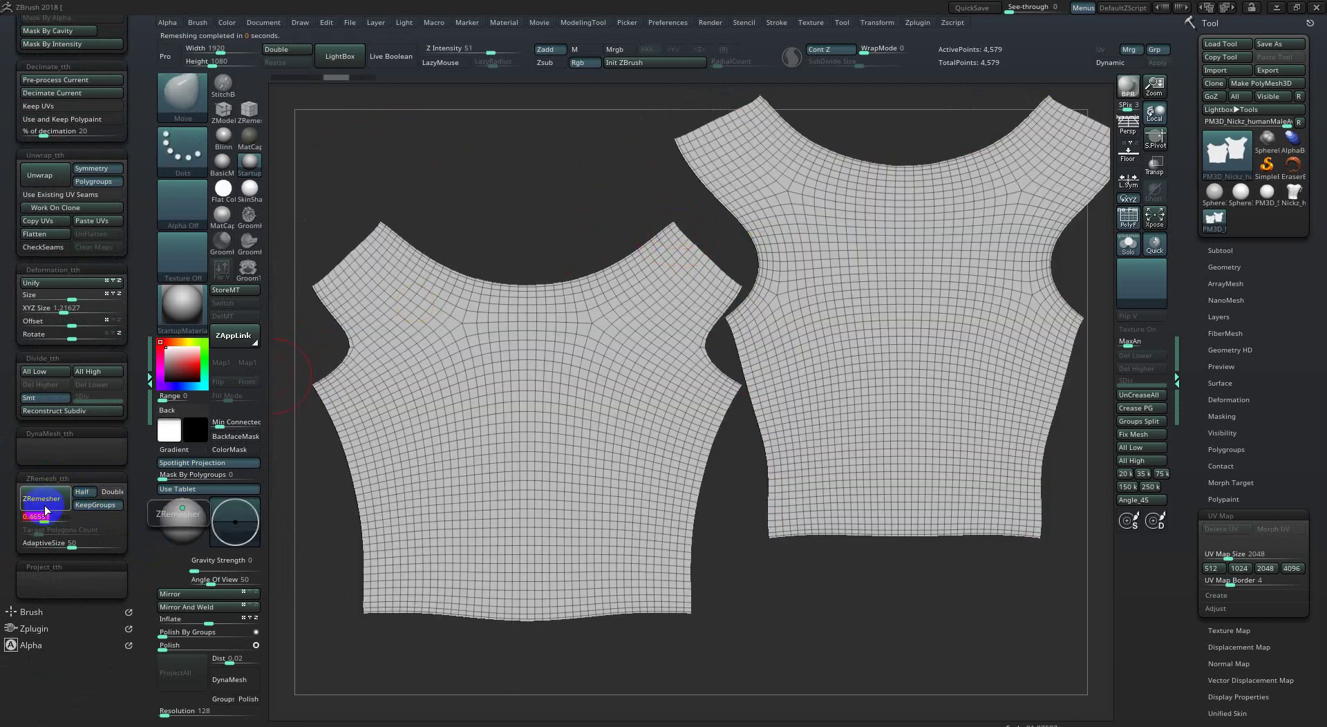
pyautogui.click(43, 507)
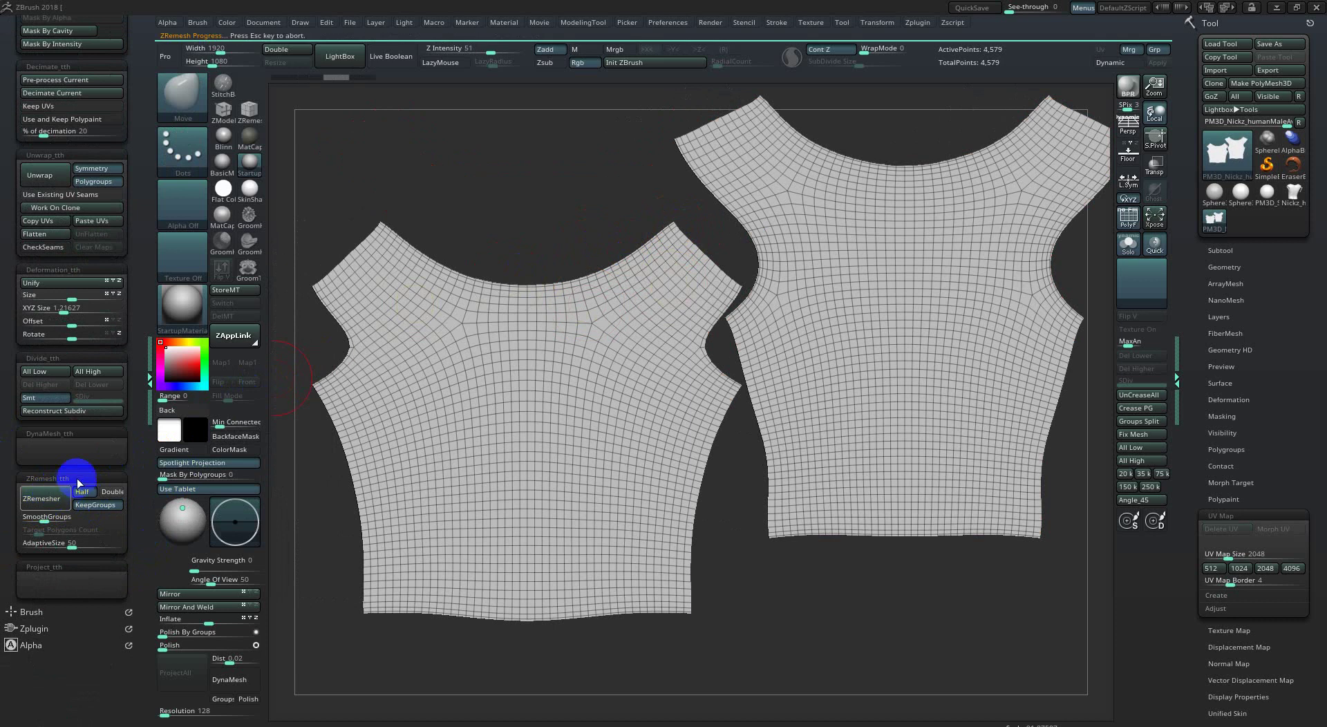
pyautogui.hotkey('ctrl', 'z')
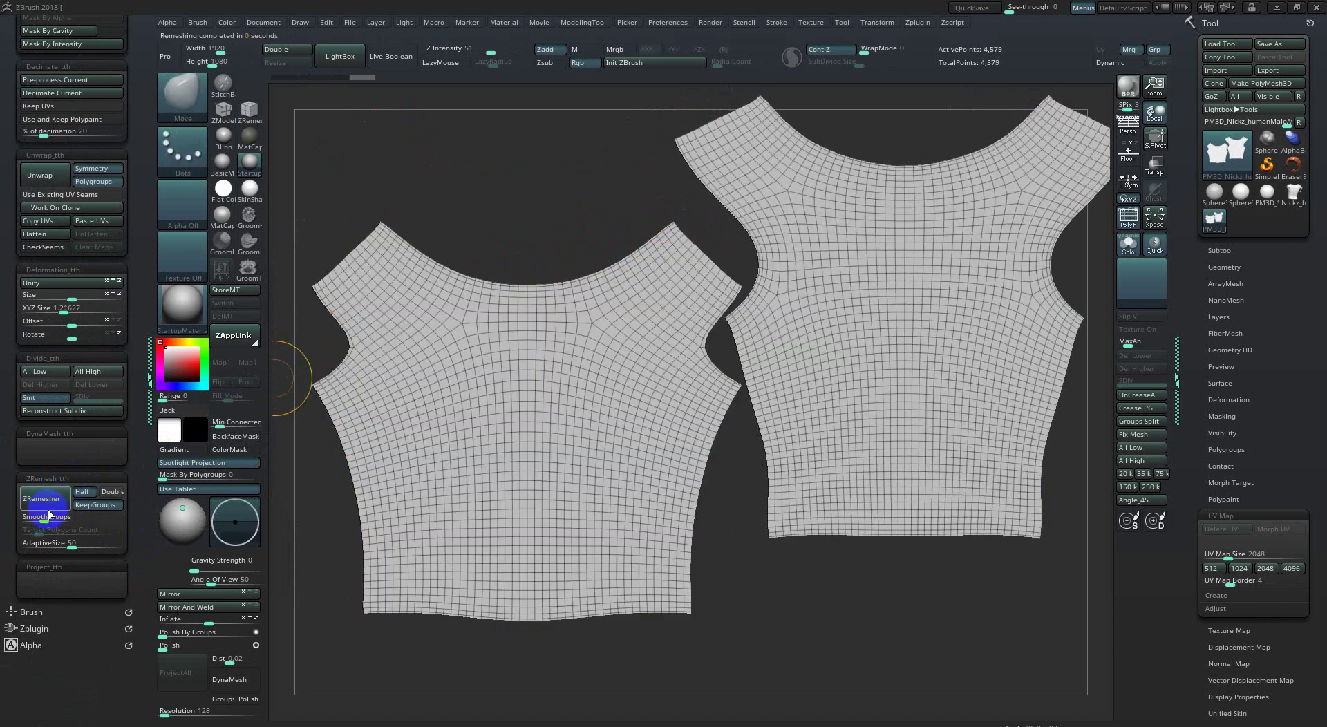
# Remesh with SmoothGroups 0, keep the finer quad grid, and send it to 3ds Max via GoZ.
pyautogui.moveTo(40, 515); pyautogui.dragTo(7, 515)
pyautogui.click(50, 504)
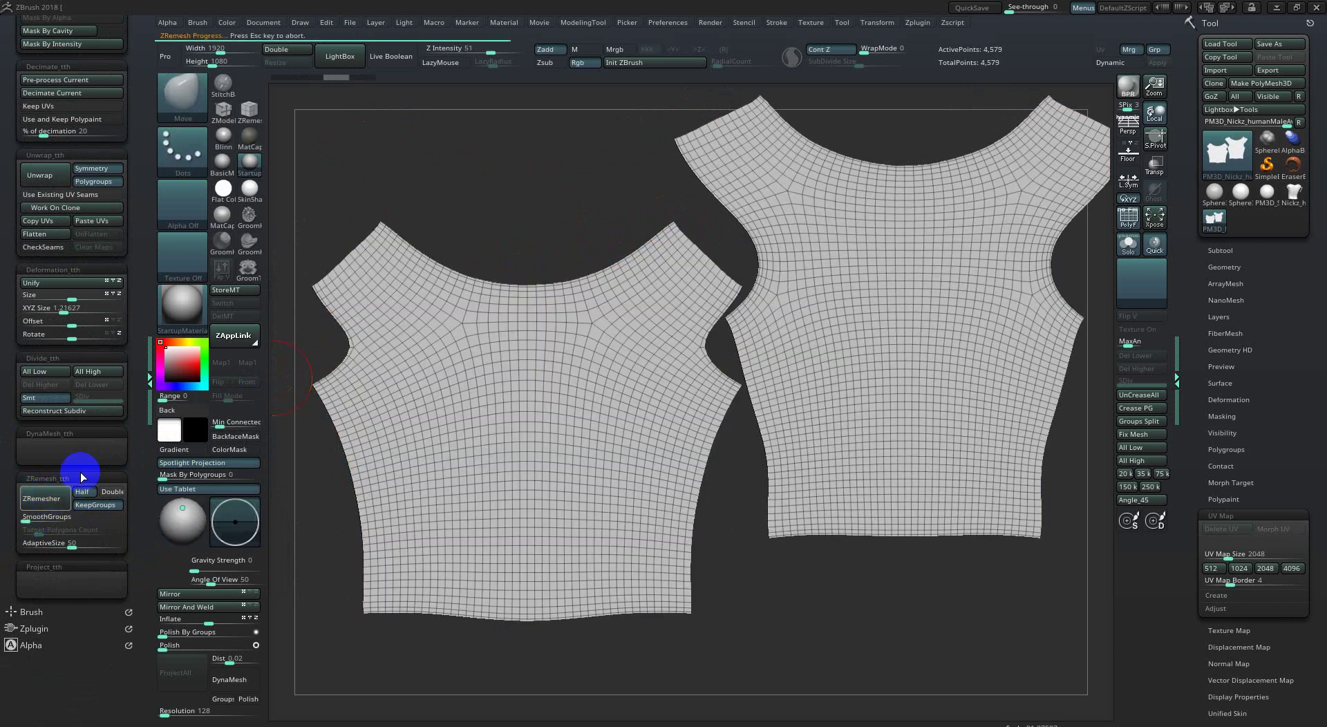
pyautogui.click(41, 508)
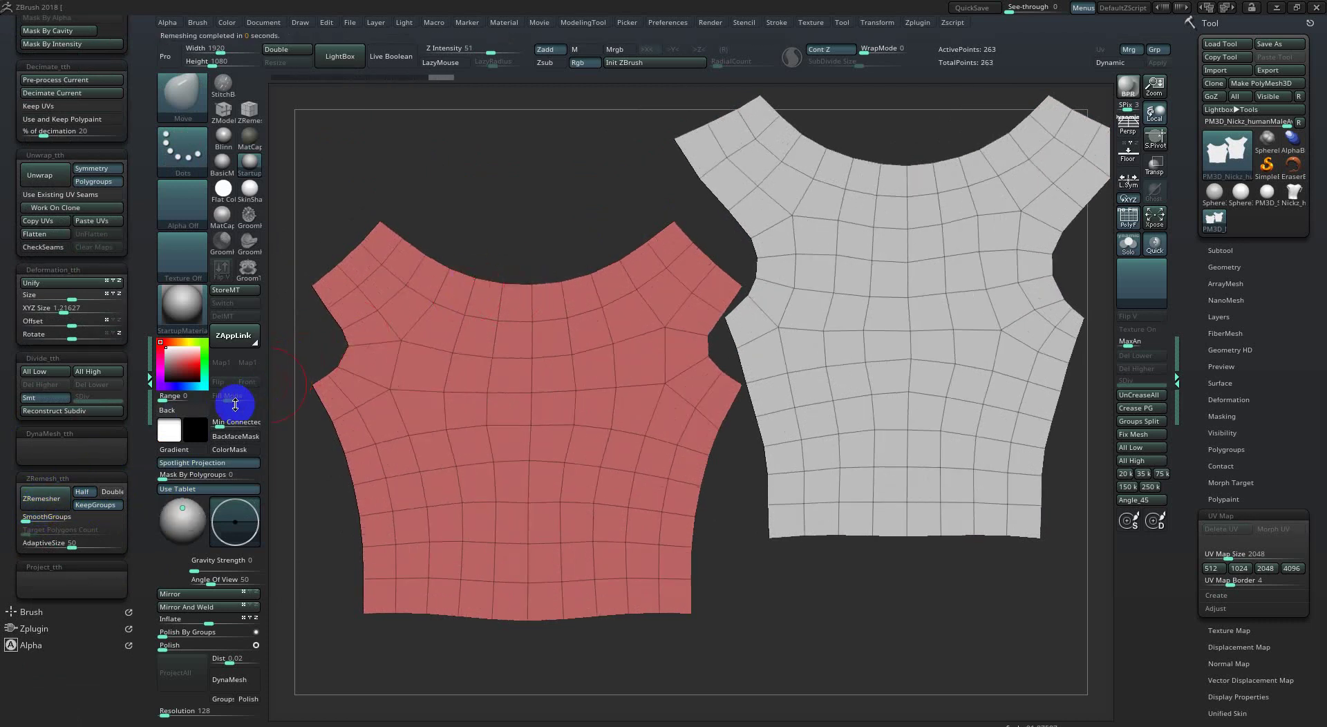
pyautogui.press('ctrl')
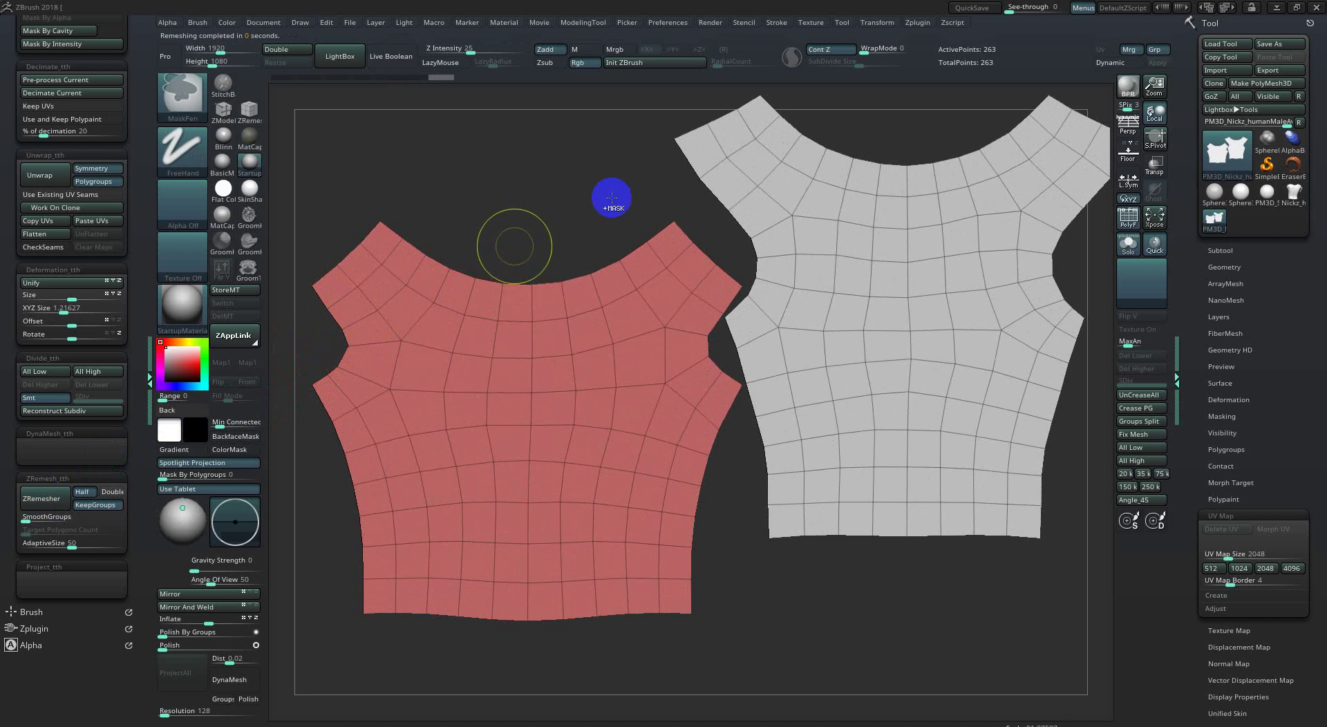
pyautogui.hotkey('ctrl', 'z')
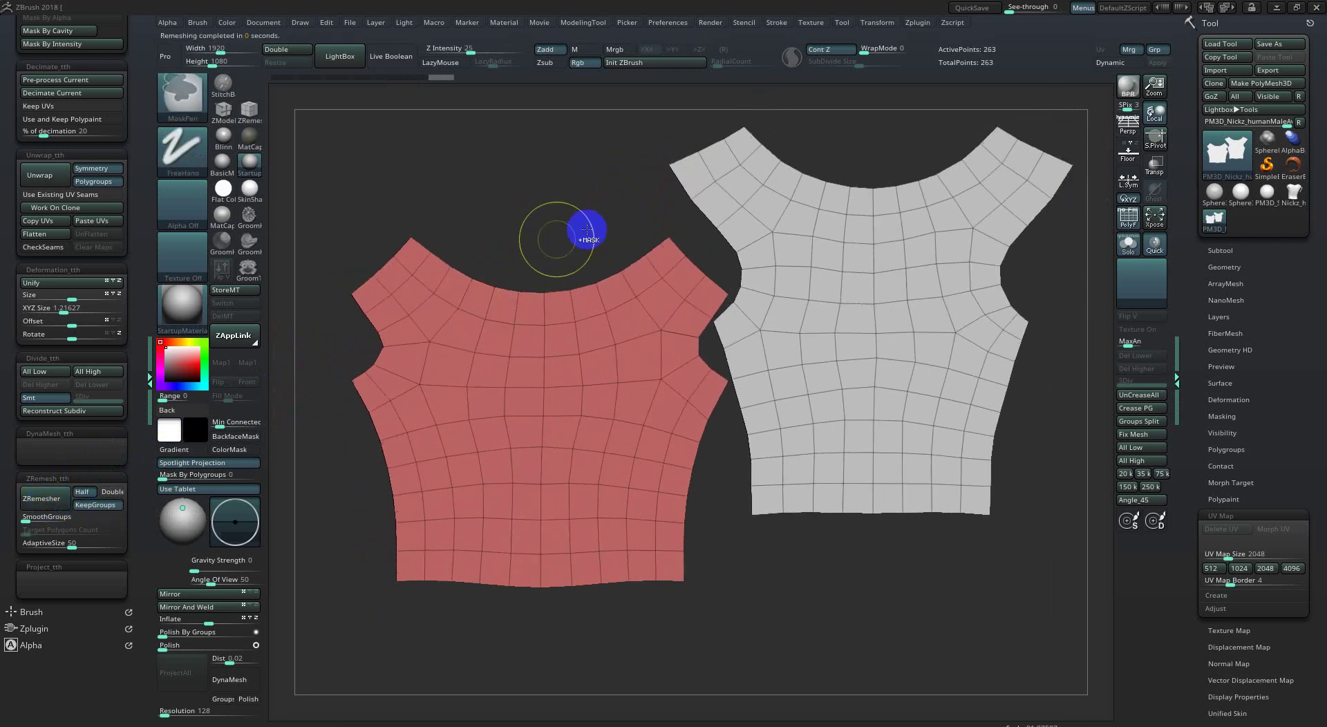
pyautogui.press('ctrl')
pyautogui.hotkey('ctrl', 'z')
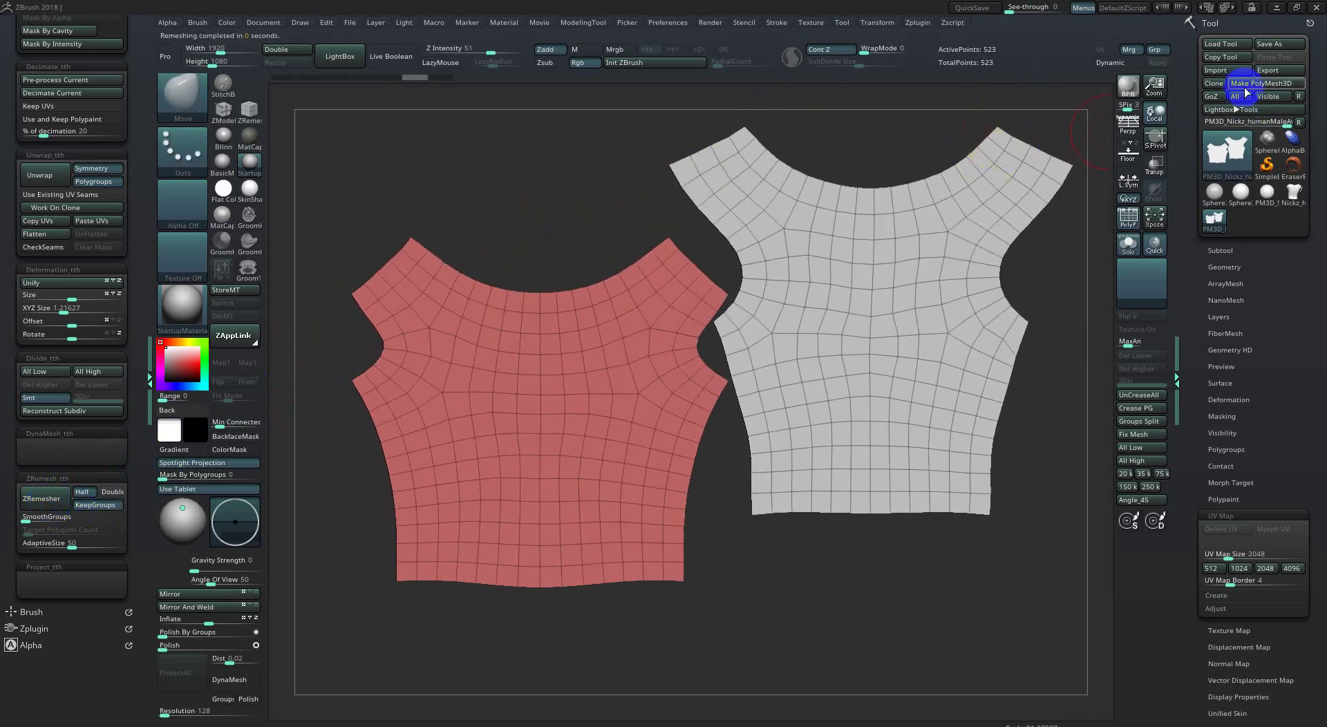
pyautogui.click(1223, 98)
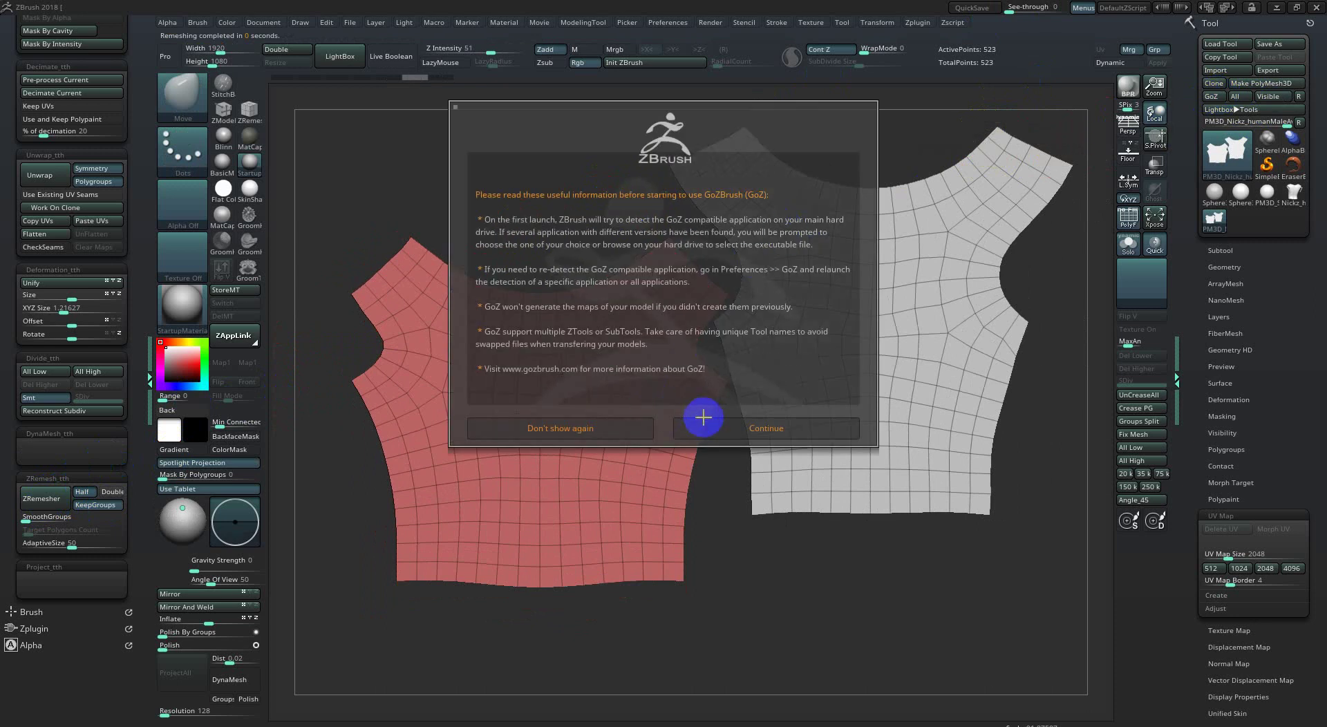
pyautogui.click(612, 429)
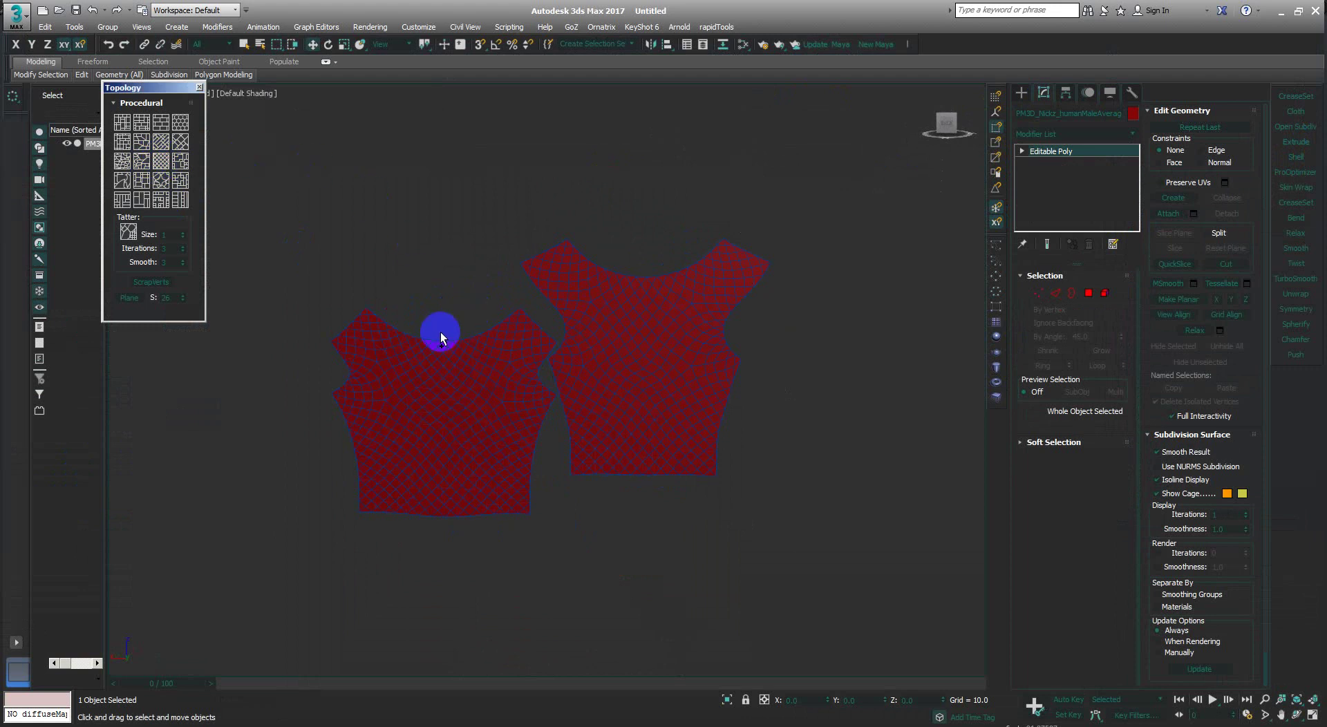
# Set the shirt mesh's object colour to grey, after briefly trying blue.
pyautogui.scroll(3, 456, 367)
pyautogui.scroll(2, 526, 366)
pyautogui.scroll(-2, 566, 342)
pyautogui.scroll(-3, 581, 287)
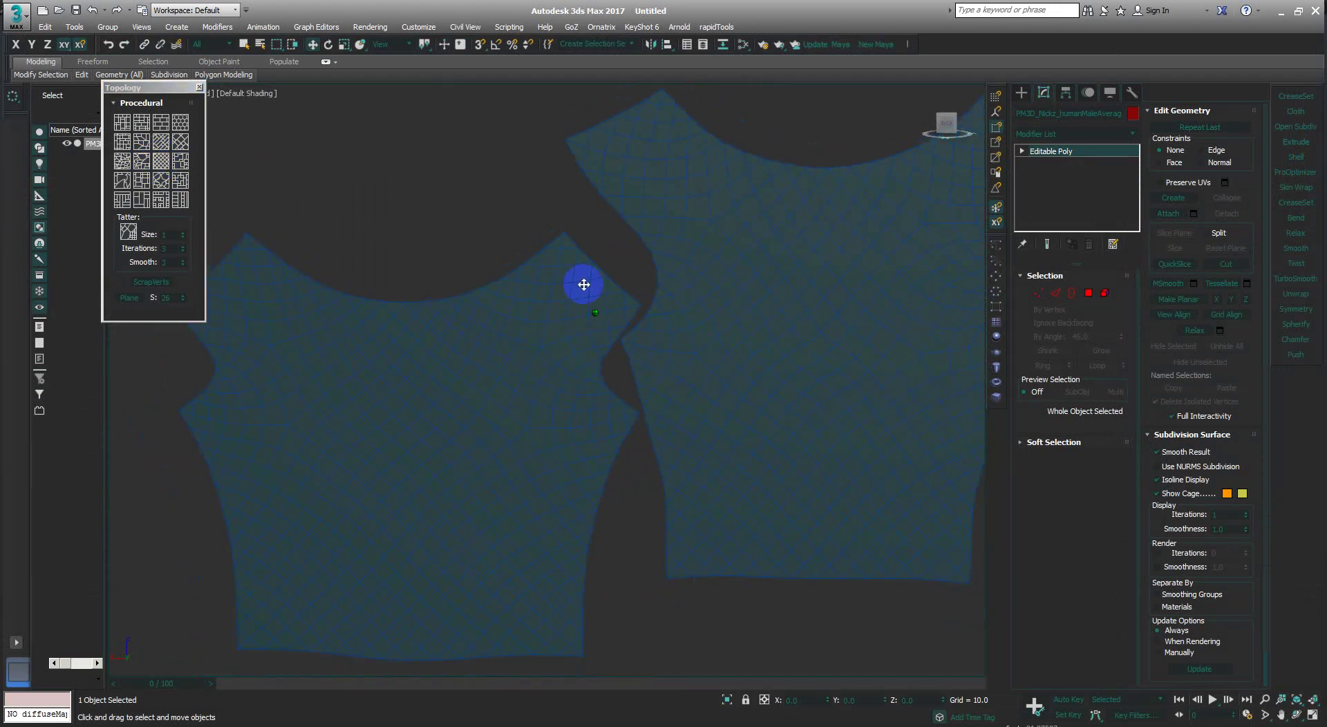
pyautogui.click(1133, 114)
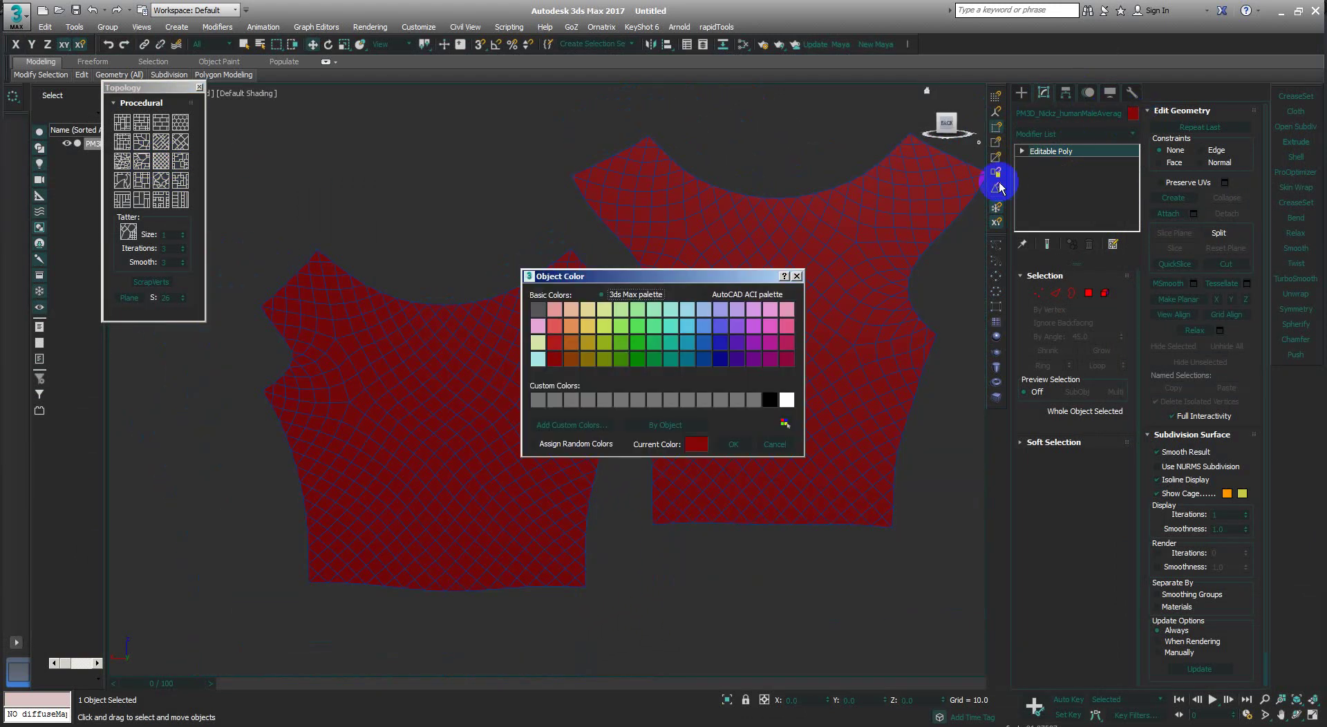
pyautogui.click(724, 441)
pyautogui.hotkey('ctrl', 'd')
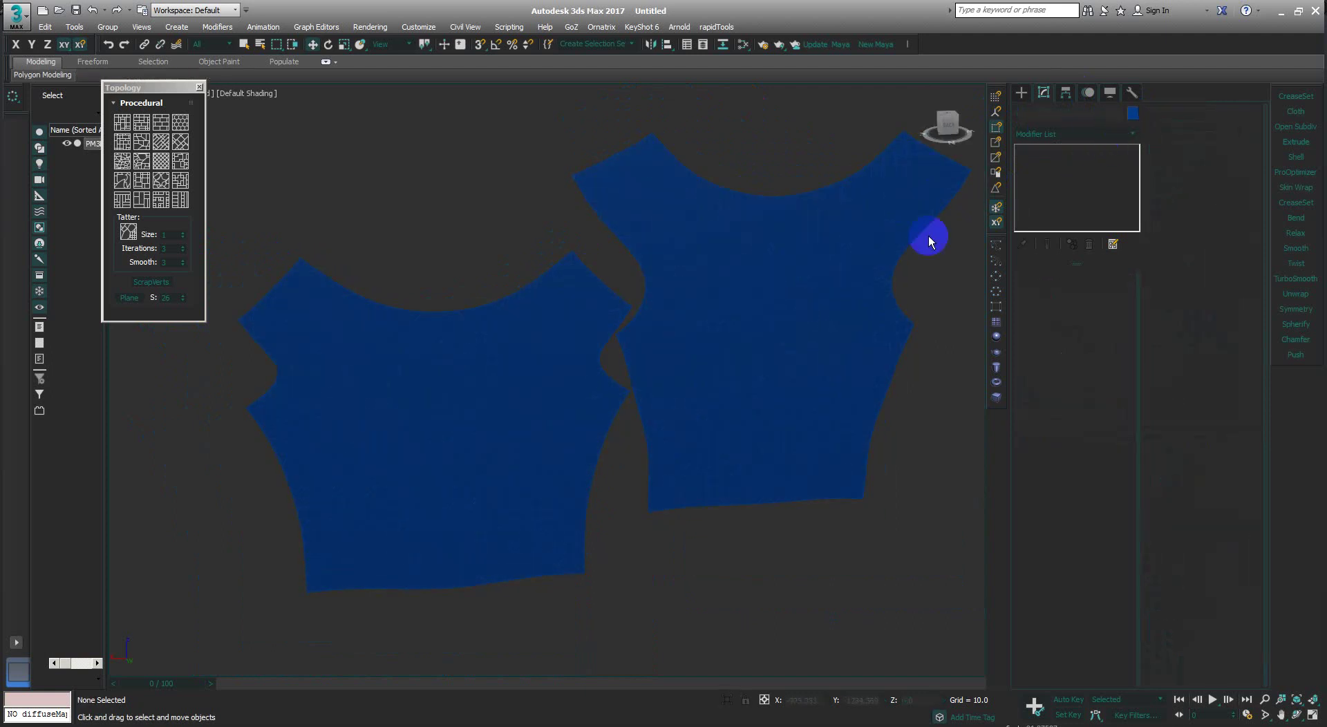
pyautogui.hotkey('ctrl', 'a')
pyautogui.click(1133, 113)
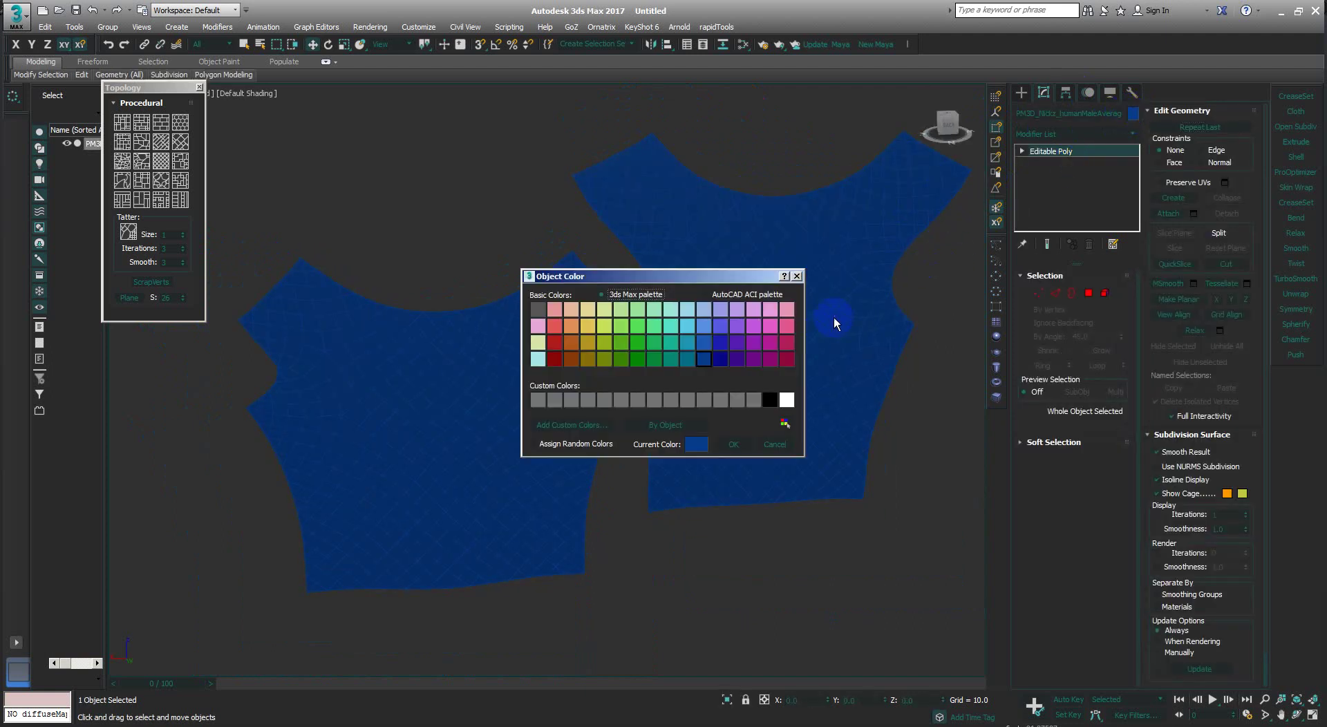
pyautogui.click(714, 405)
pyautogui.click(734, 444)
# Add a Relax modifier to the panels with Iterations set to 23.
pyautogui.moveTo(681, 451)
pyautogui.mouseDown()
pyautogui.moveTo(623, 406)
pyautogui.moveTo(649, 428)
pyautogui.moveTo(740, 329)
pyautogui.mouseUp()
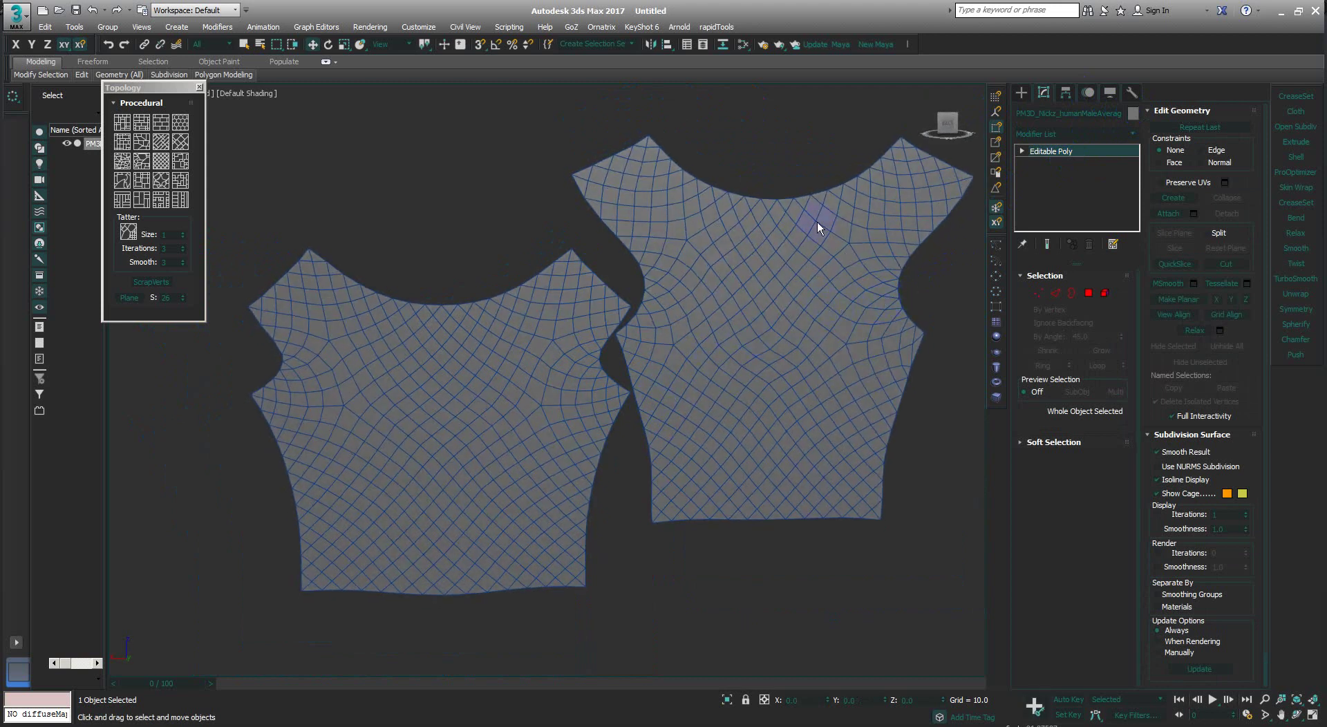
pyautogui.scroll(3, 723, 334)
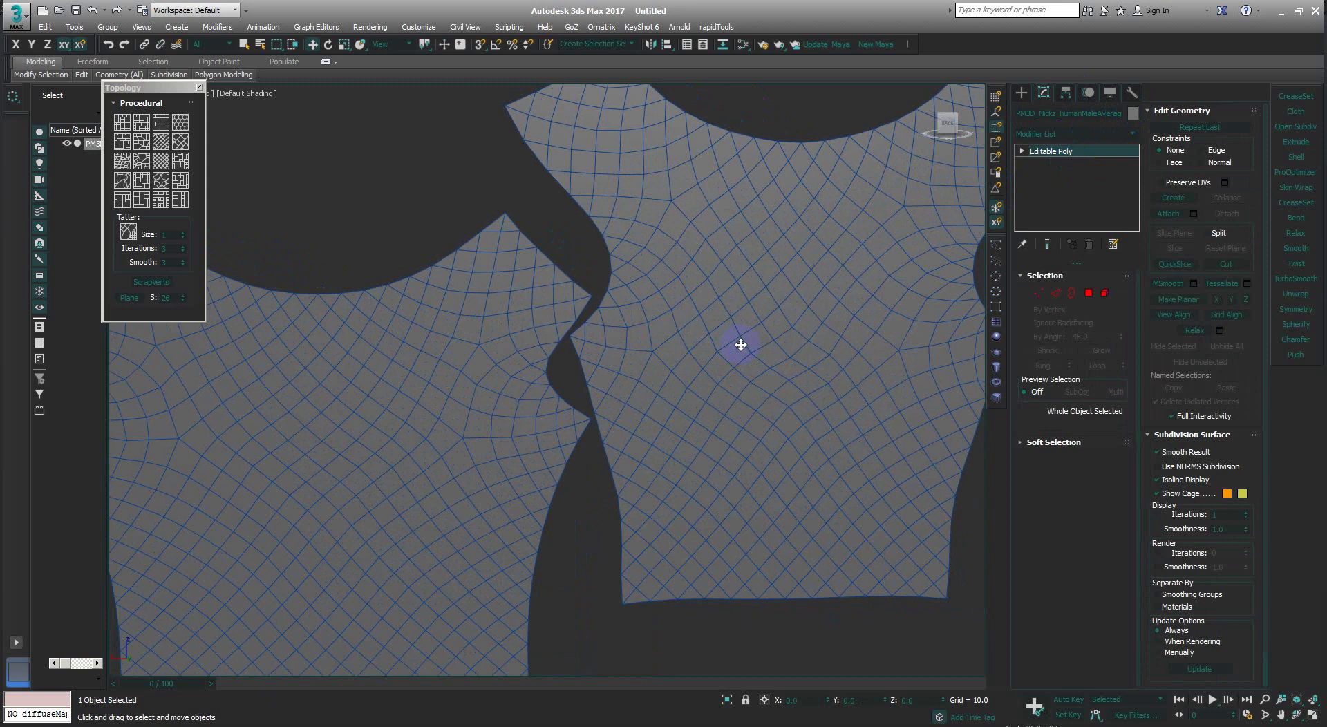
pyautogui.moveTo(737, 341); pyautogui.dragTo(699, 398, button='middle')
pyautogui.scroll(-2, 699, 397)
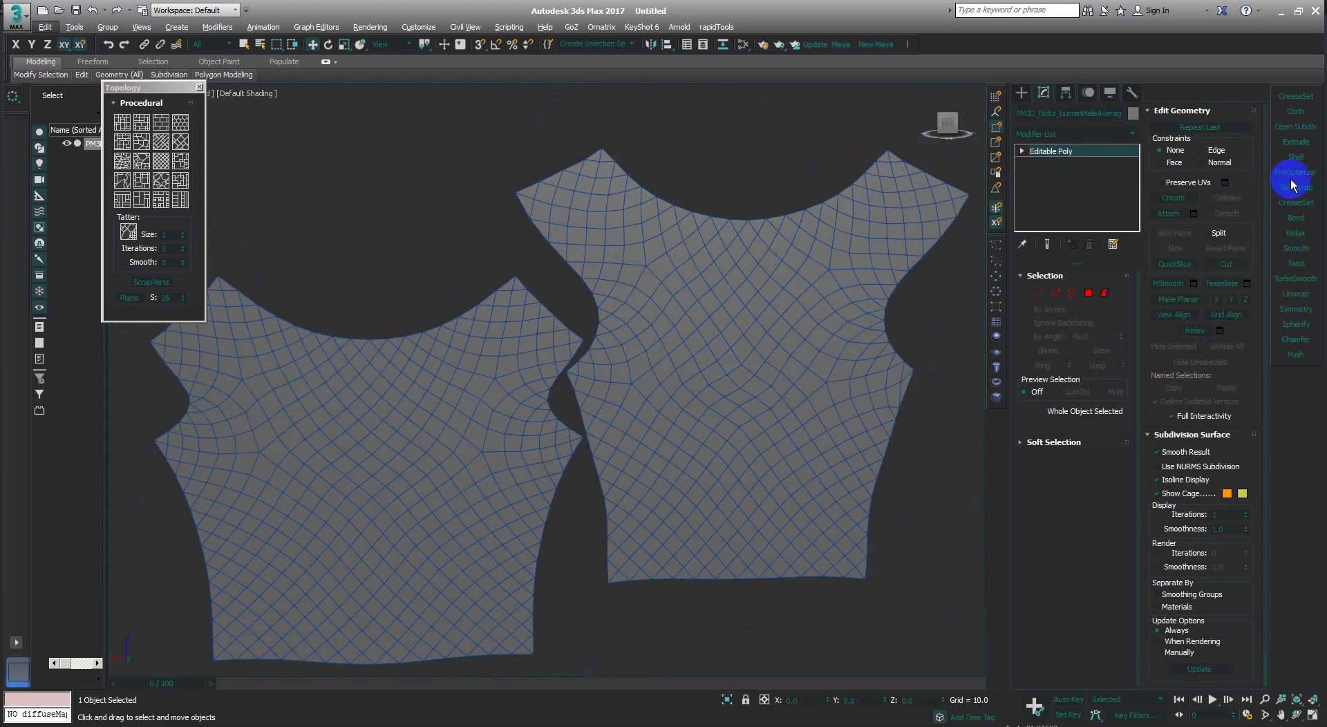
pyautogui.click(1297, 234)
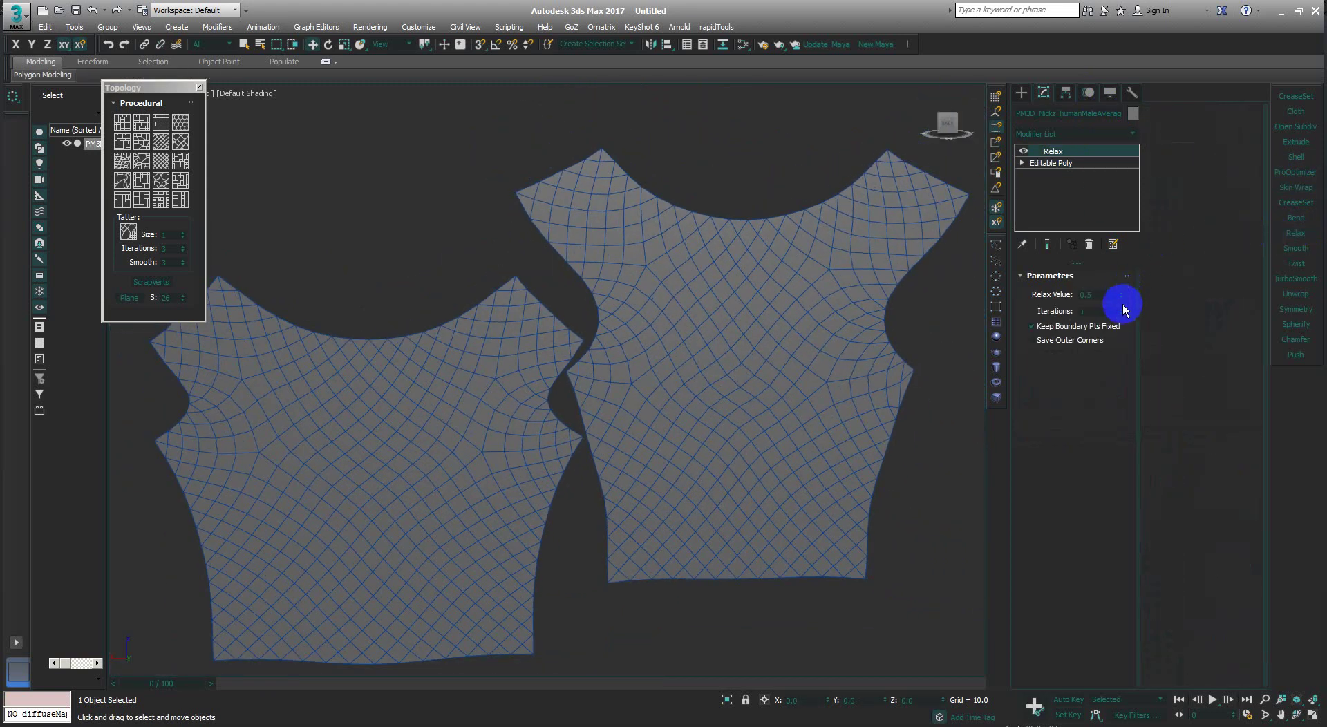
pyautogui.moveTo(1121, 313); pyautogui.dragTo(1111, 272)
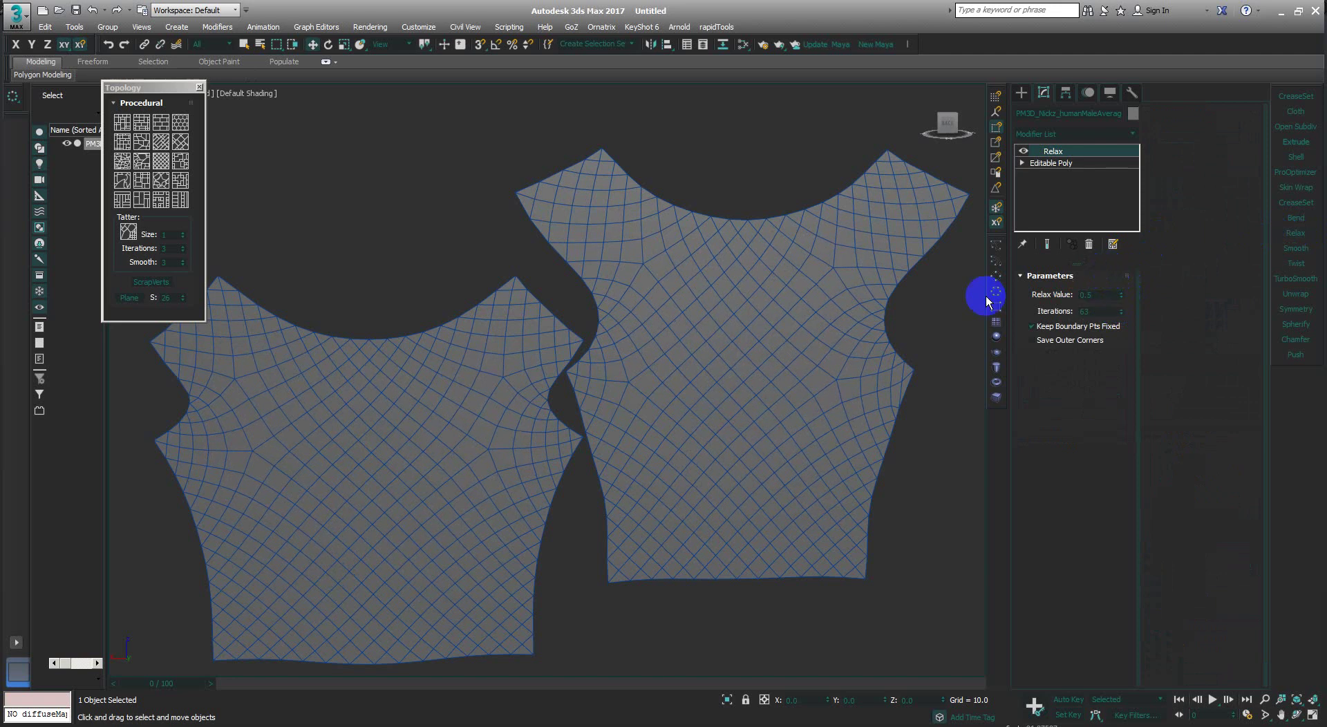
pyautogui.keyDown('alt'); pyautogui.moveTo(750, 399); pyautogui.dragTo(685, 404, button='middle'); pyautogui.keyUp('alt')
pyautogui.scroll(-1, 705, 405)
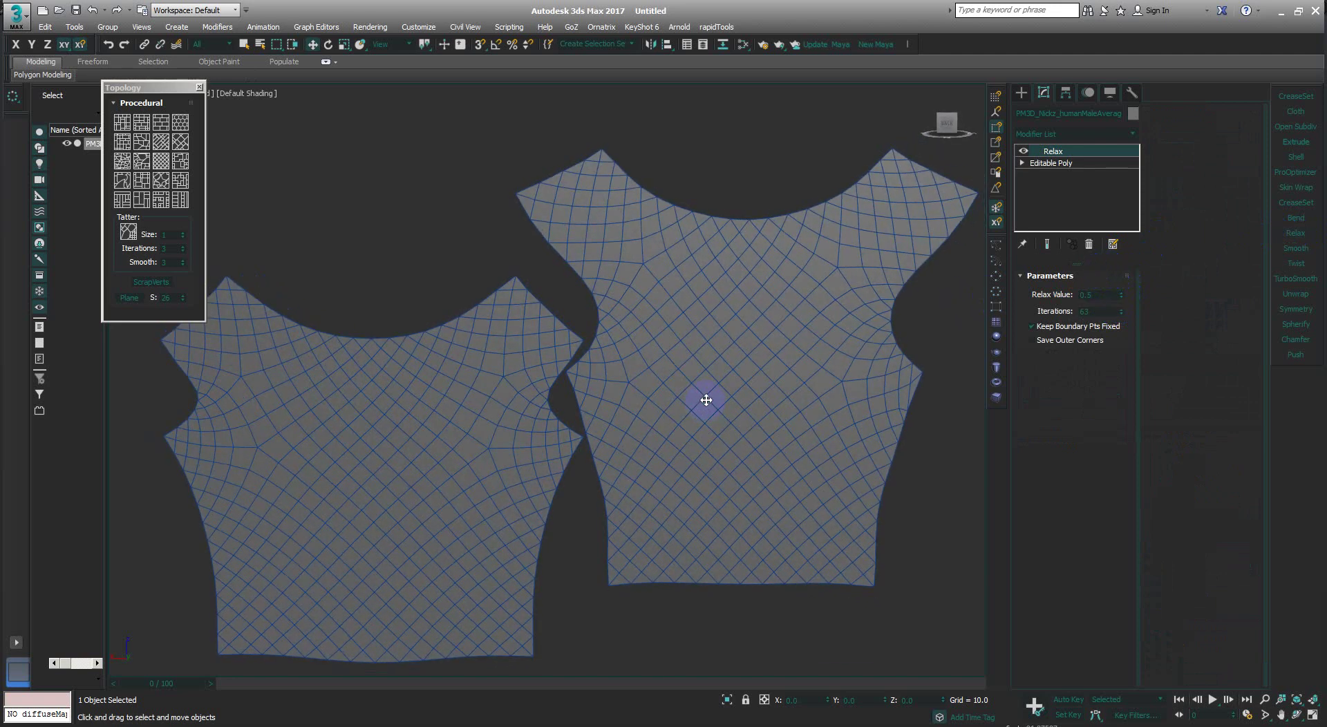
pyautogui.scroll(-2, 705, 405)
# Add an Edit Poly modifier and select all polygons of the shirt mesh.
pyautogui.hotkey('ctrl', 'e')
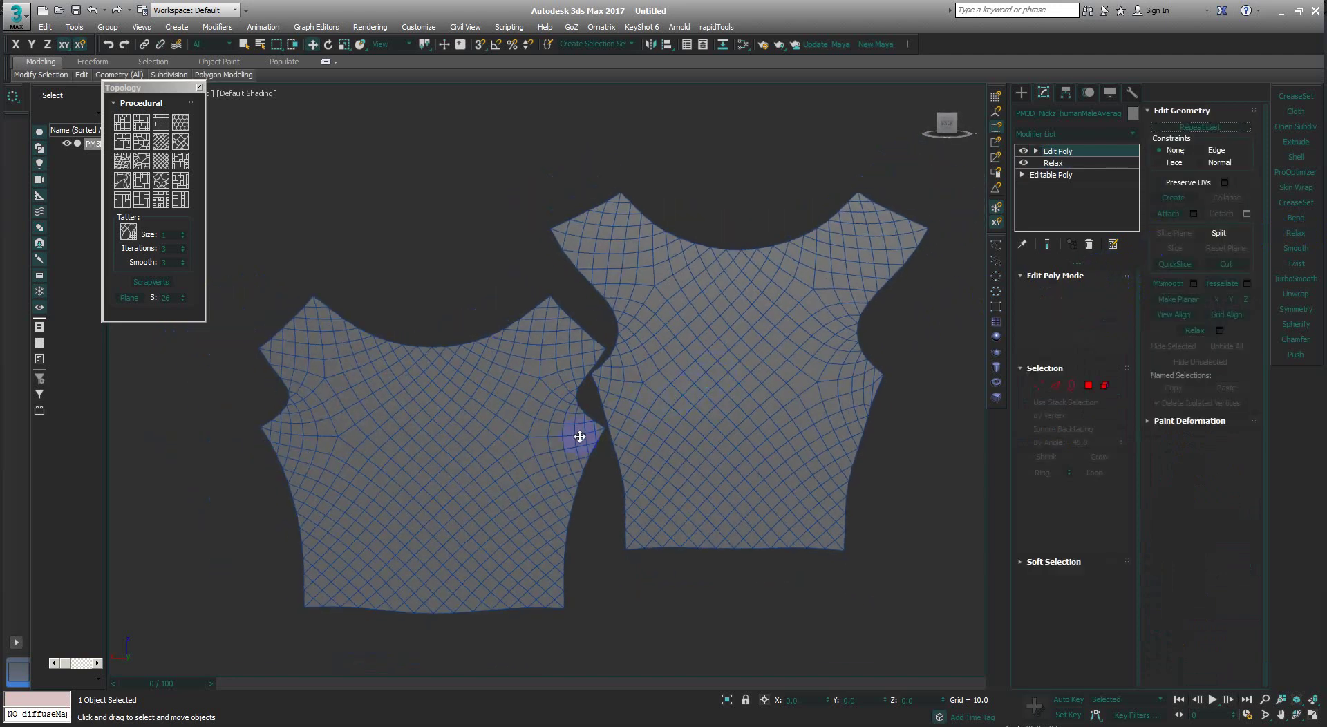
pyautogui.scroll(2, 634, 388)
pyautogui.scroll(2, 622, 416)
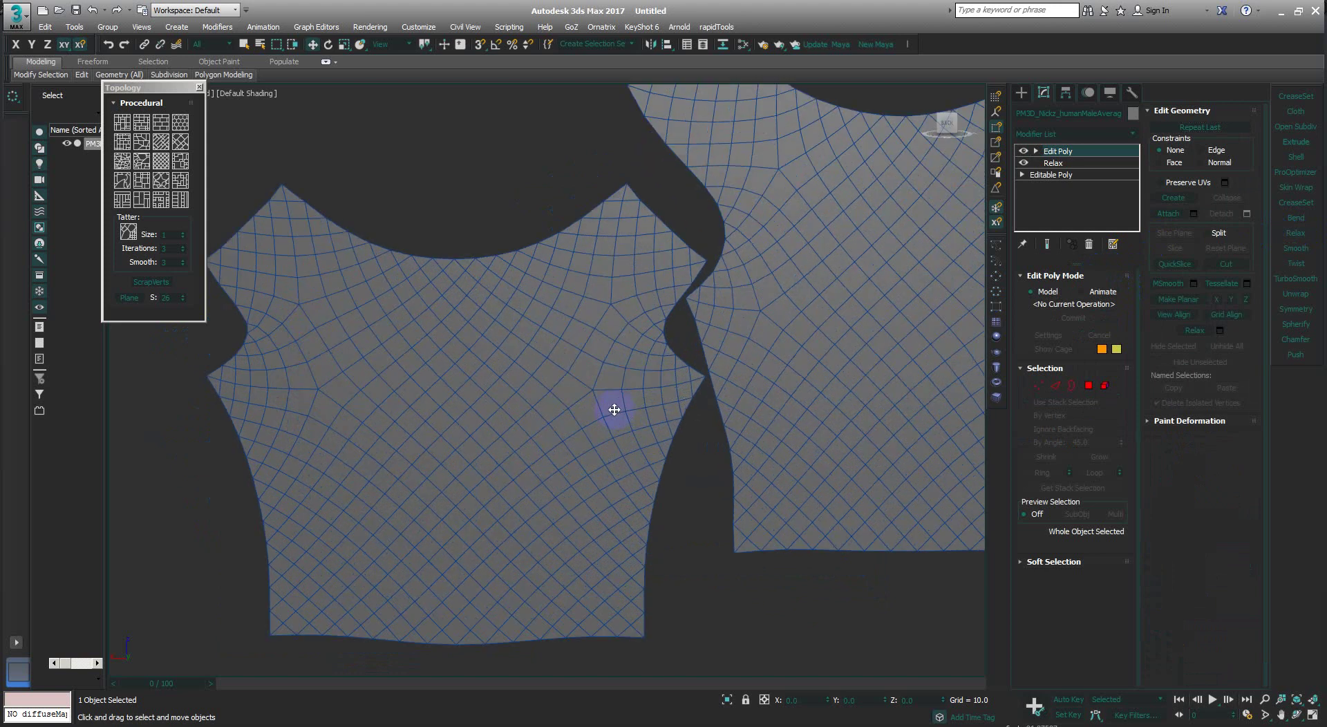
pyautogui.press('4')
pyautogui.hotkey('ctrl', 'a')
pyautogui.scroll(2, 618, 411)
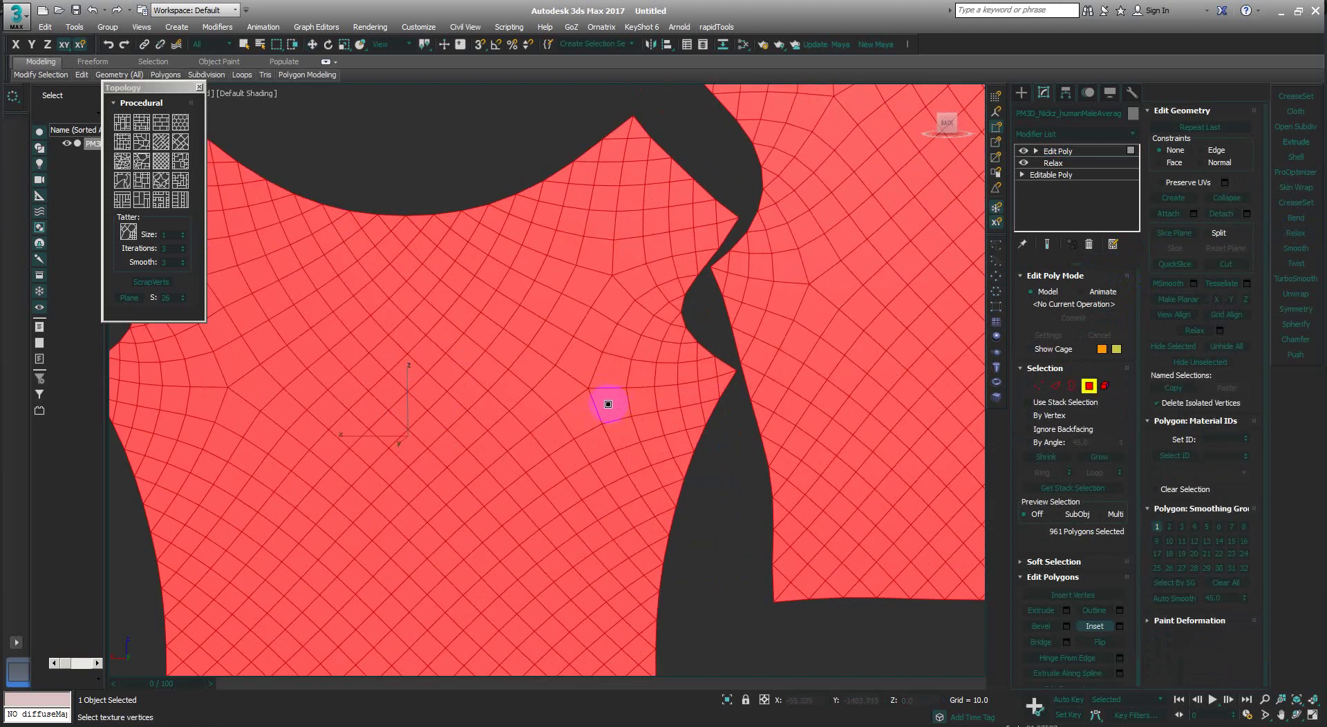
pyautogui.press('w')
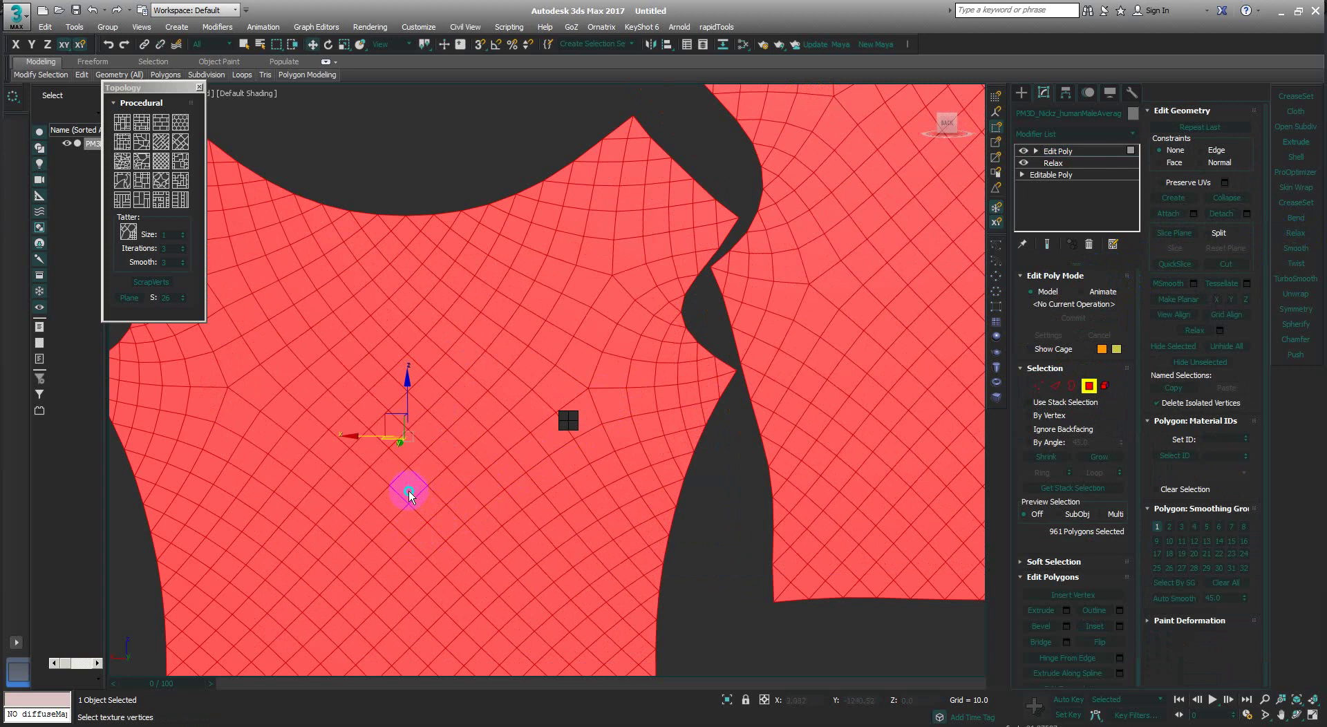
# Inset each polygon separately to open the lattice gaps, then clear the selection.
pyautogui.hotkey('shift', 'i')
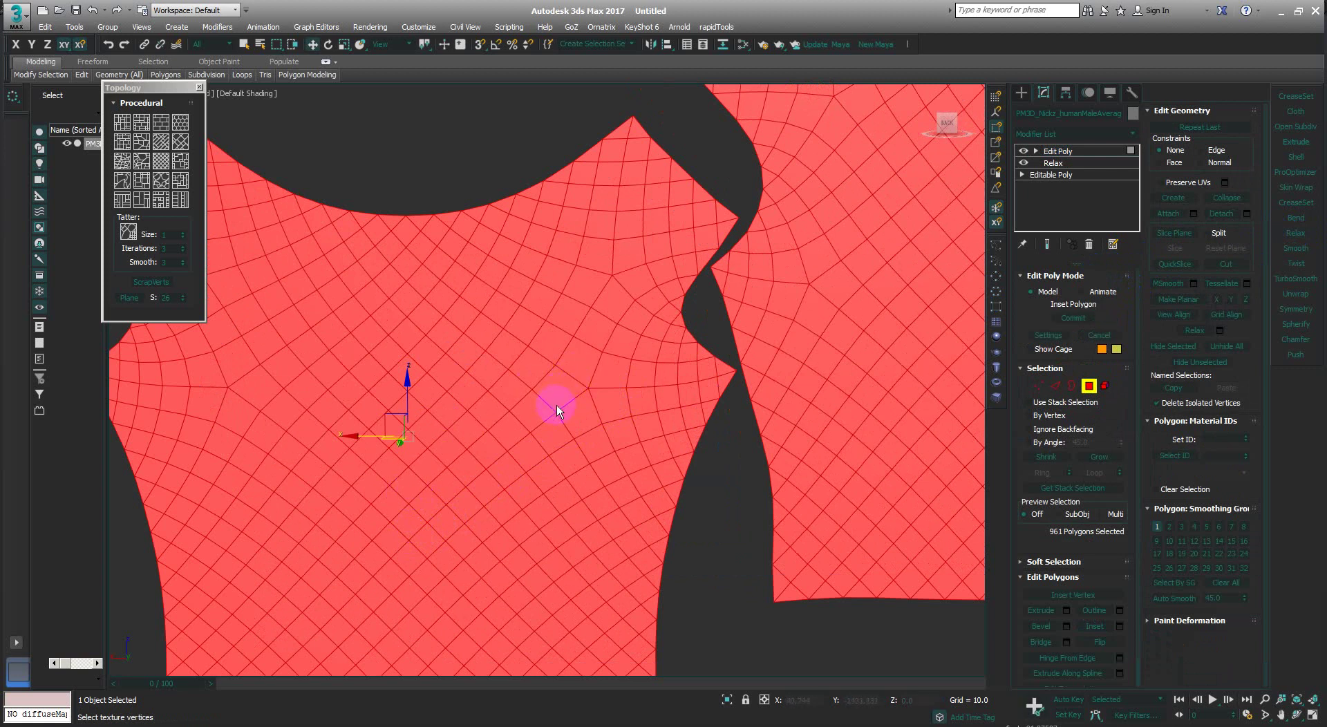
pyautogui.moveTo(558, 405); pyautogui.dragTo(553, 399)
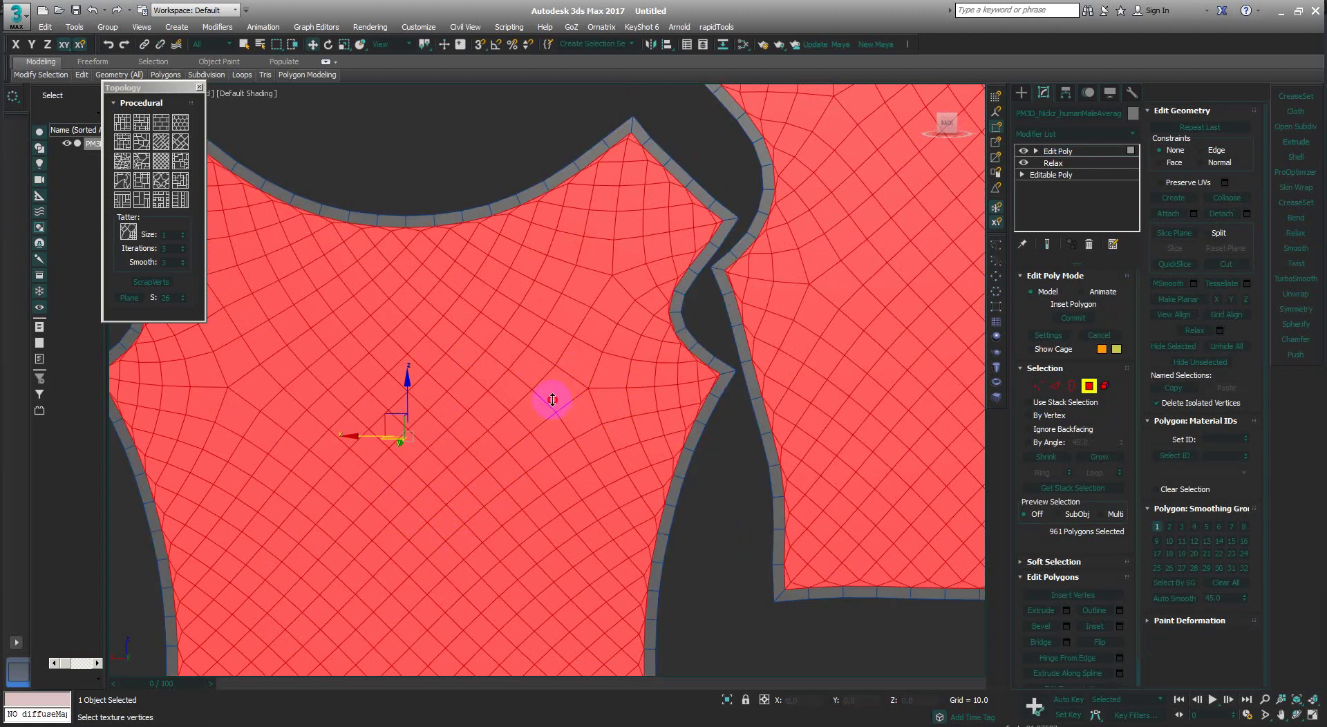
pyautogui.rightClick(557, 387)
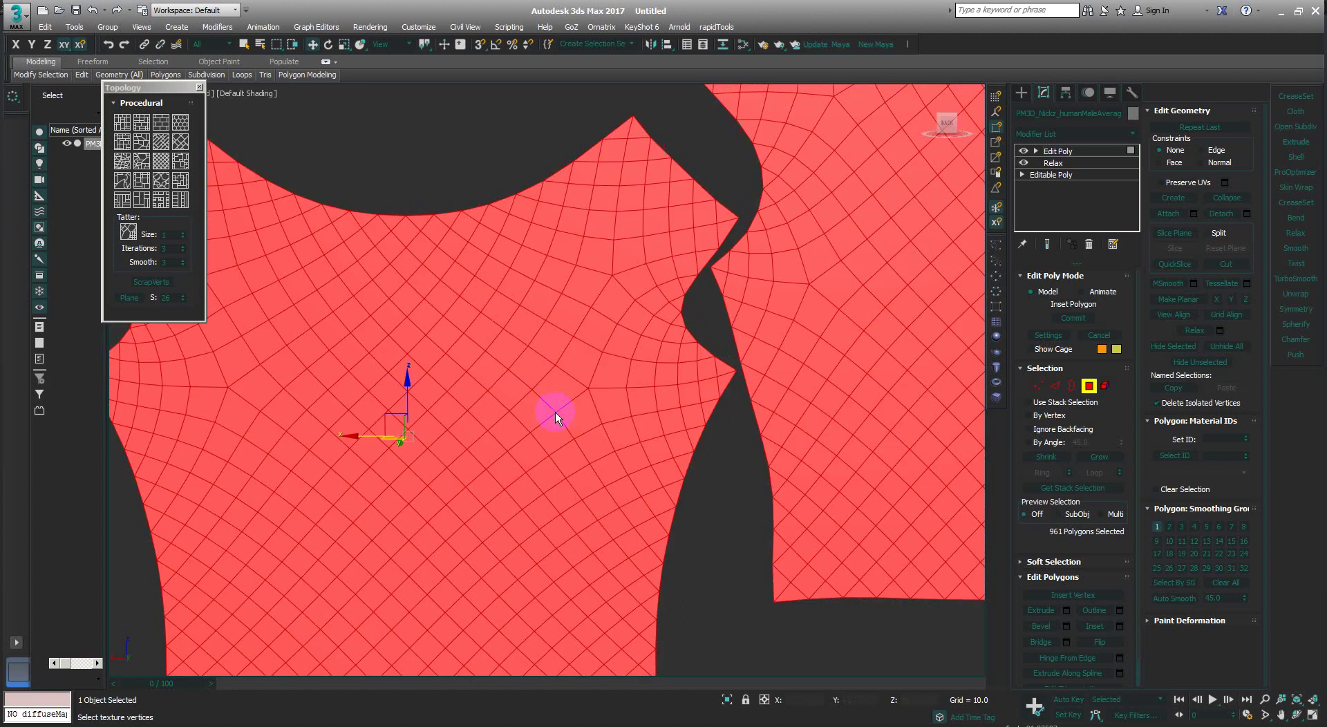
pyautogui.moveTo(555, 412); pyautogui.dragTo(553, 406)
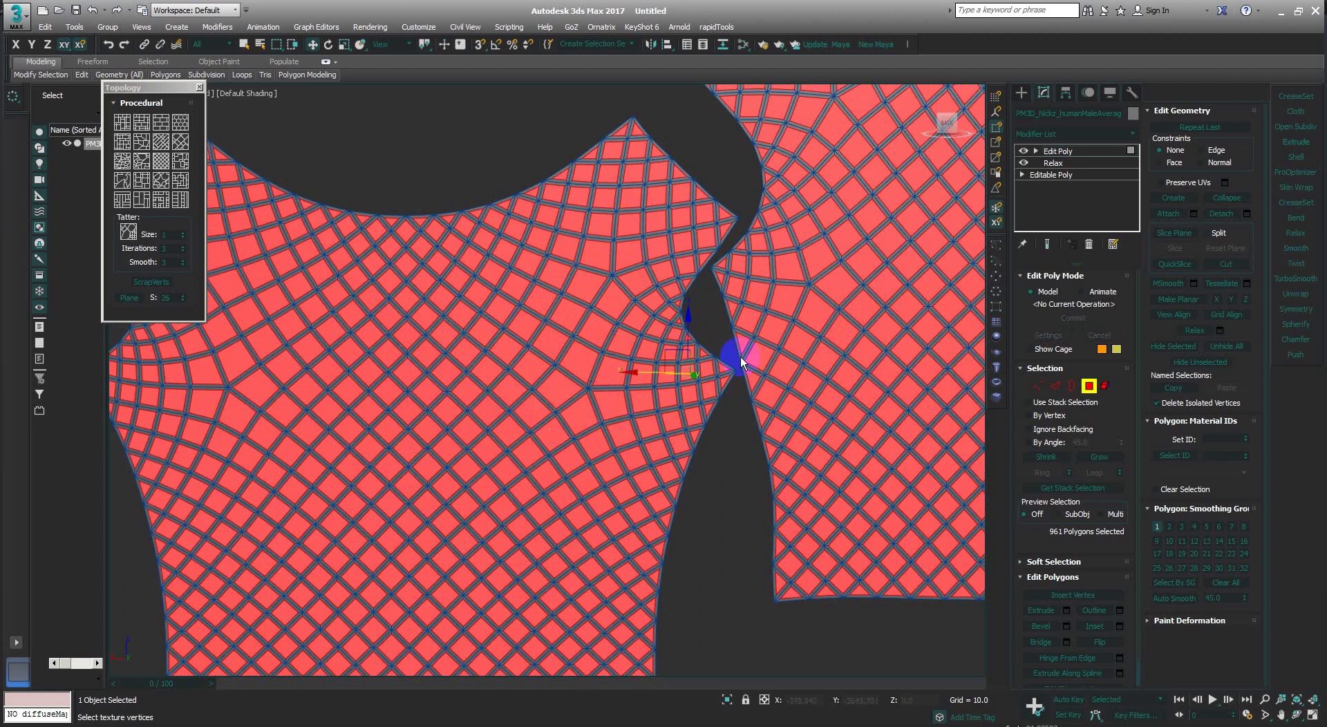
pyautogui.click(788, 309)
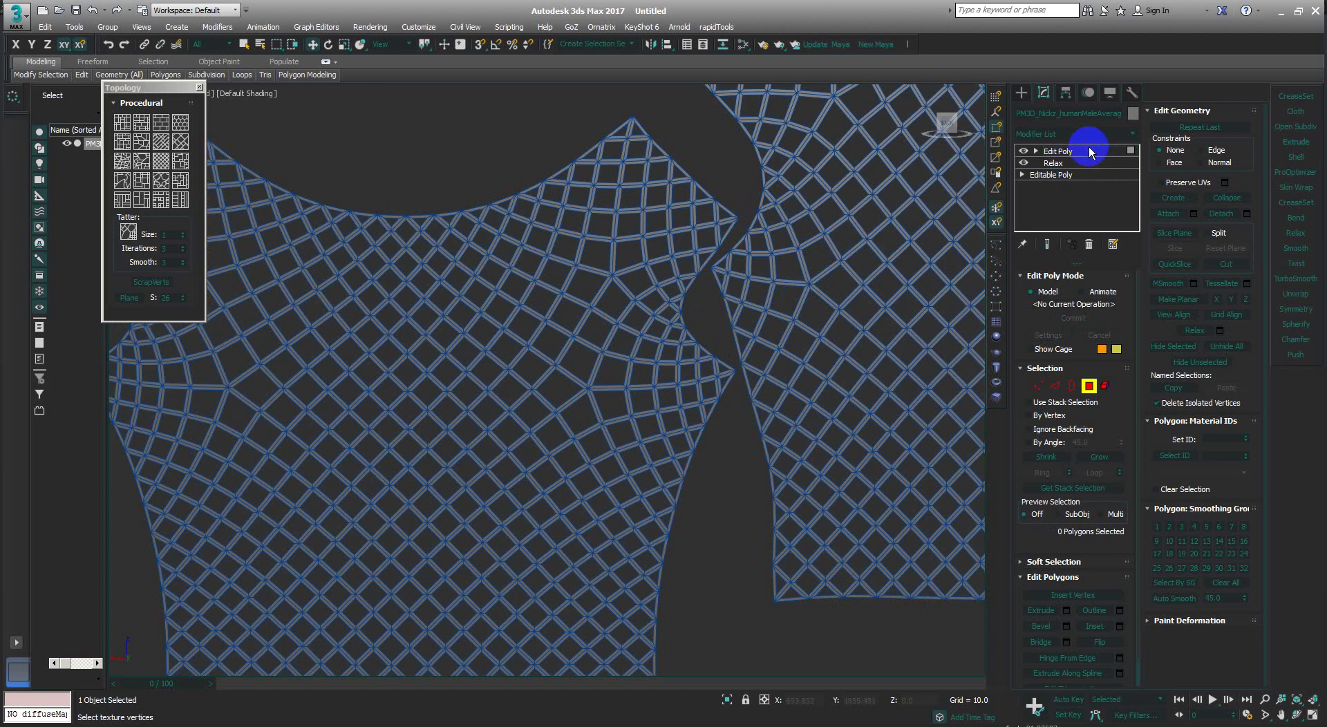
pyautogui.scroll(-3, 848, 269)
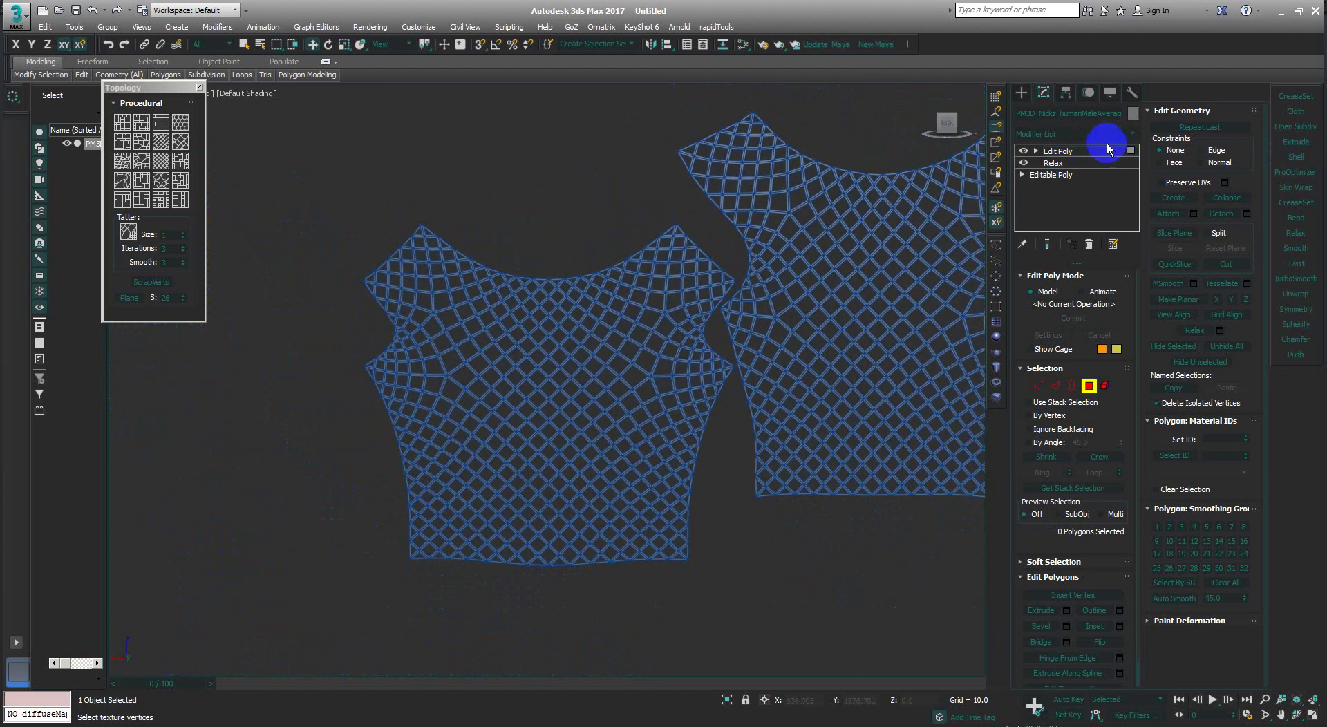
# Add a Shell modifier for thickness and an Edit Poly modifier above it.
pyautogui.click(1296, 157)
pyautogui.moveTo(845, 309)
pyautogui.mouseDown(button='middle')
pyautogui.moveTo(747, 360)
pyautogui.moveTo(669, 332)
pyautogui.moveTo(671, 294)
pyautogui.moveTo(652, 276)
pyautogui.moveTo(632, 285)
pyautogui.moveTo(666, 281)
pyautogui.moveTo(705, 321)
pyautogui.mouseUp(button='middle')
pyautogui.hotkey('ctrl', 'e')
pyautogui.keyDown('alt'); pyautogui.moveTo(809, 285); pyautogui.dragTo(788, 293, button='middle'); pyautogui.keyUp('alt')
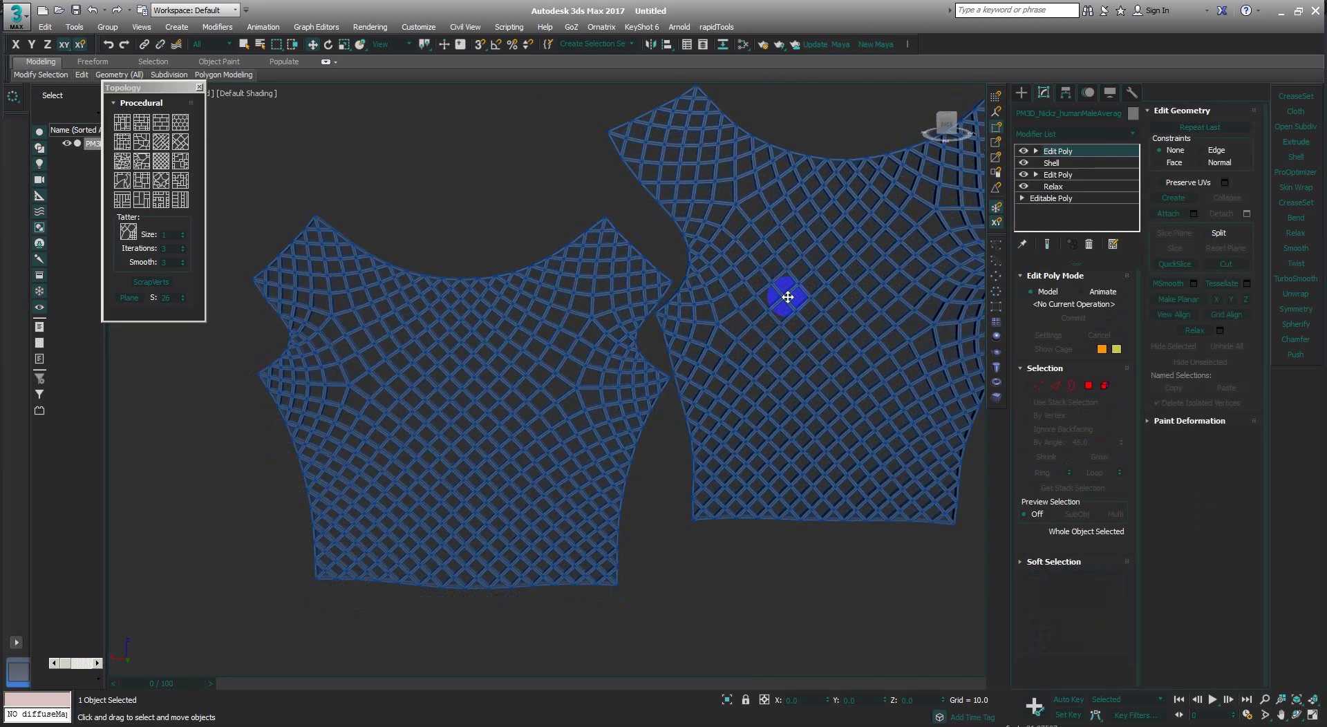
# Try TurboSmooth at 2 and 1 iterations, then delete the TurboSmooth modifier.
pyautogui.click(1288, 283)
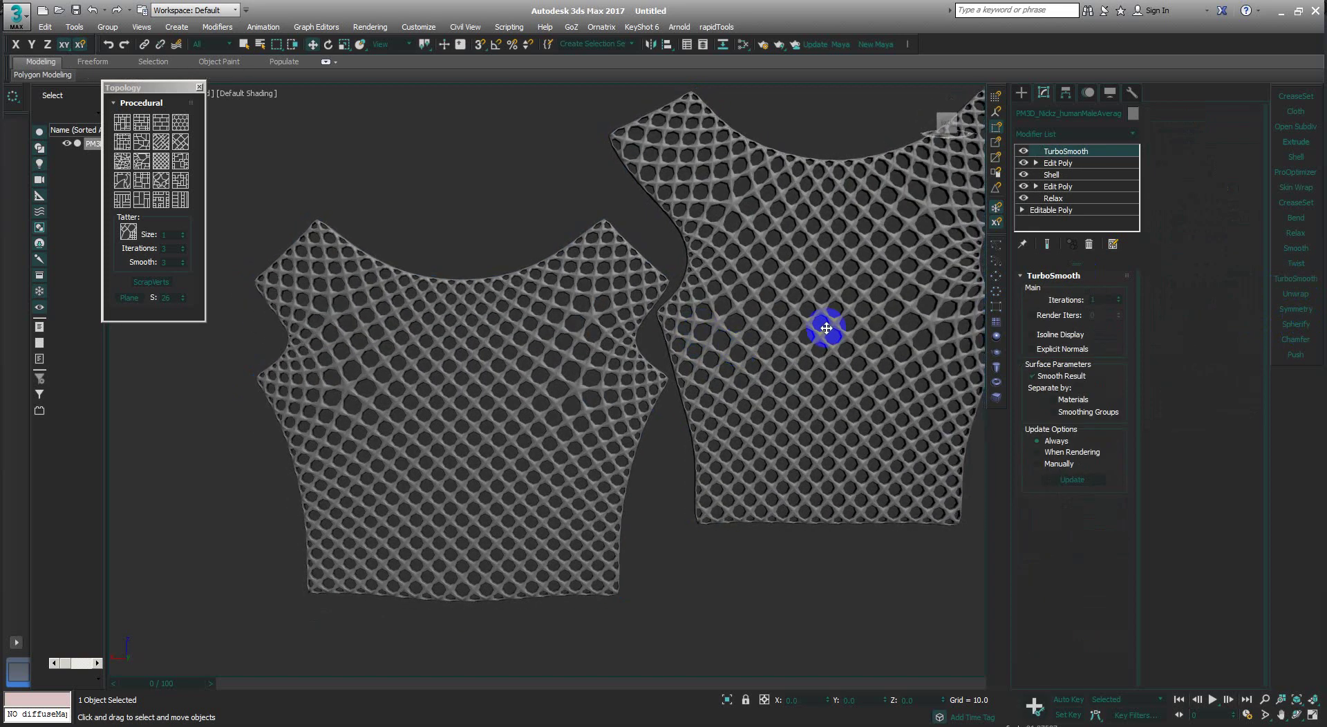
pyautogui.click(1119, 297)
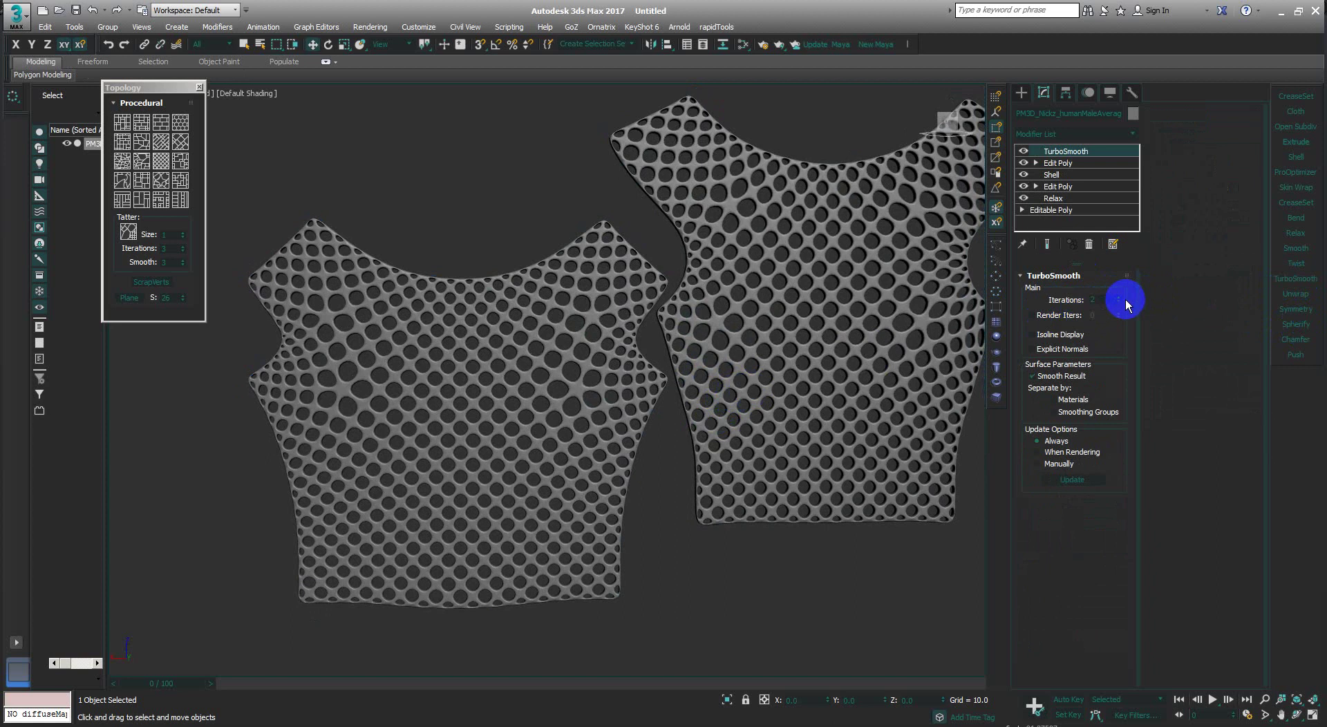
pyautogui.click(1120, 302)
pyautogui.keyDown('alt'); pyautogui.moveTo(826, 356); pyautogui.dragTo(857, 345, button='middle'); pyautogui.keyUp('alt')
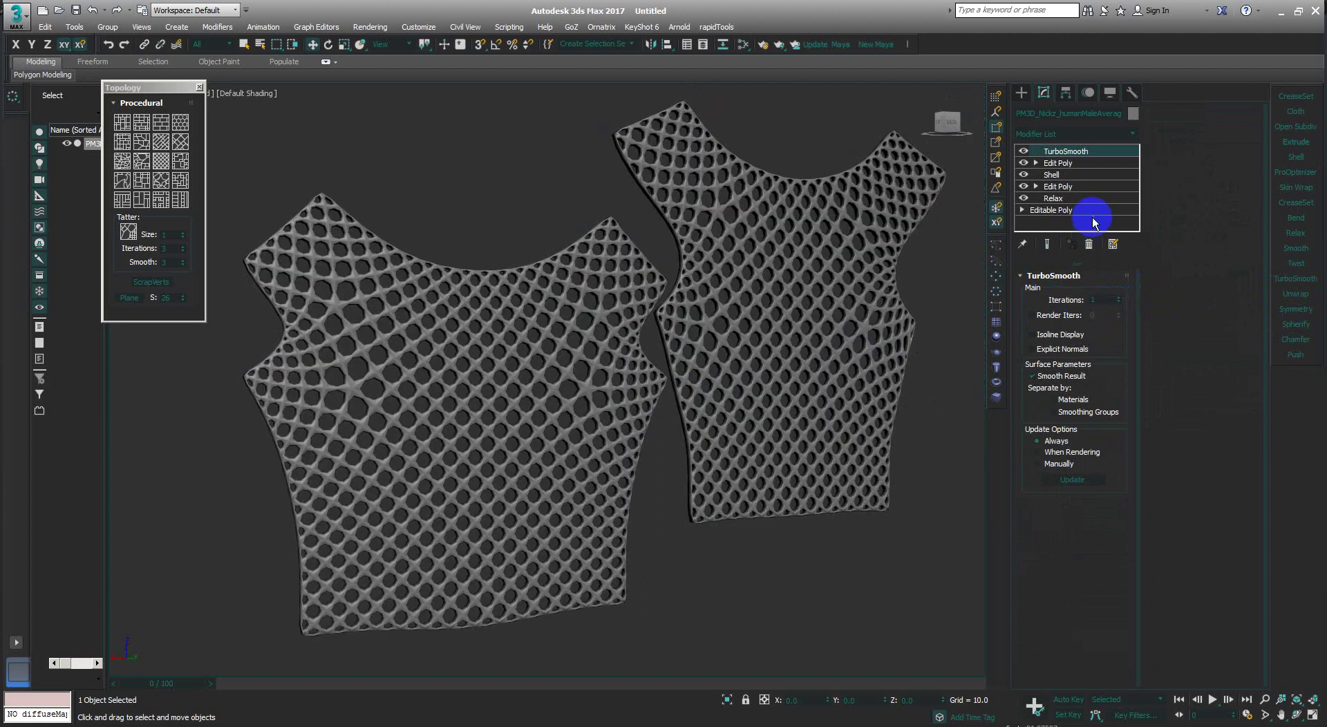
pyautogui.click(1088, 245)
pyautogui.click(806, 305)
# Try a Tessellate modifier on Polygon with 3 iterations, then delete it.
pyautogui.scroll(5, 580, 359)
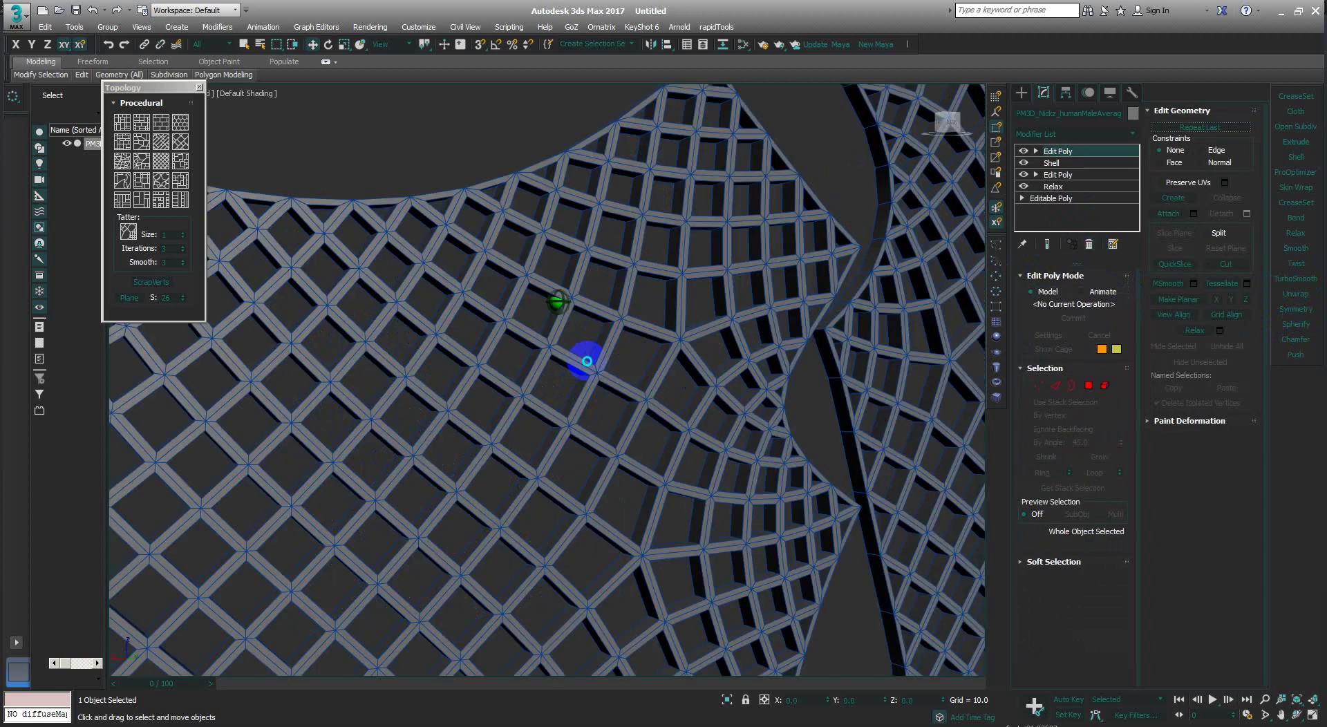
pyautogui.scroll(5, 577, 306)
pyautogui.scroll(-5, 553, 305)
pyautogui.scroll(-3, 546, 298)
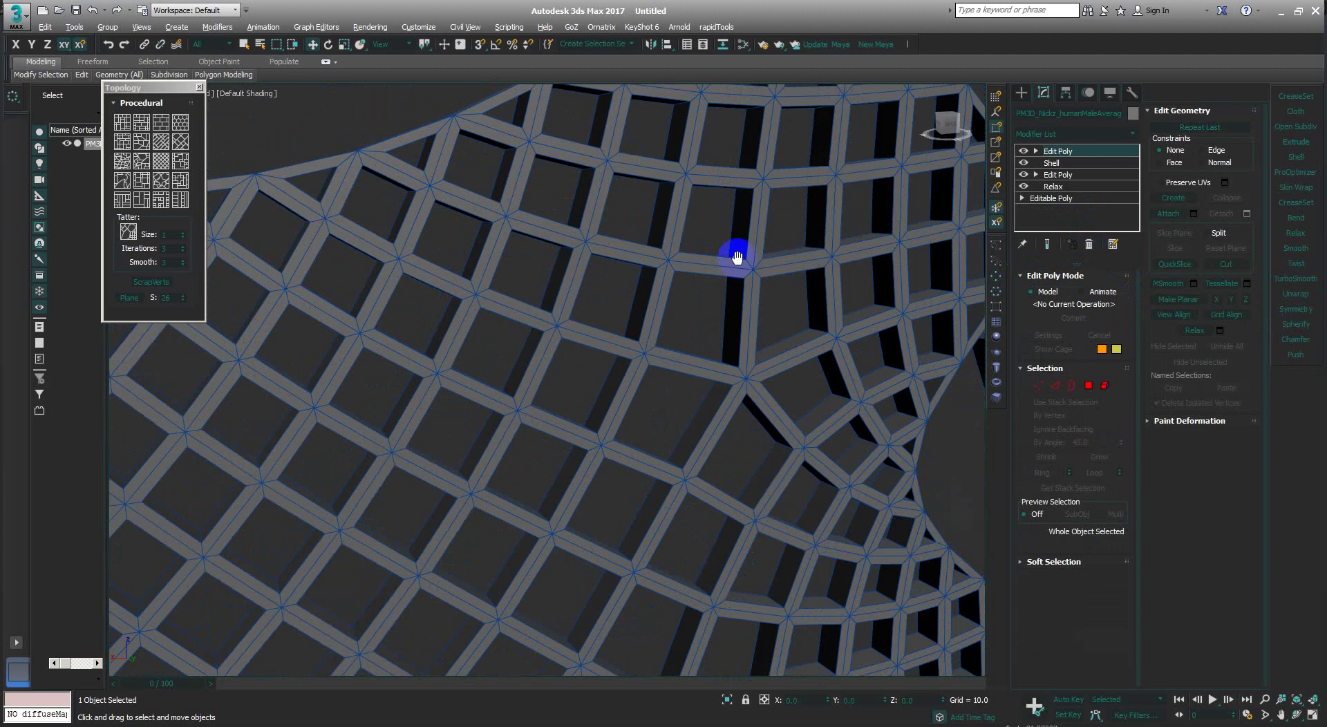
pyautogui.click(1083, 135)
pyautogui.scroll(-10, 1082, 159)
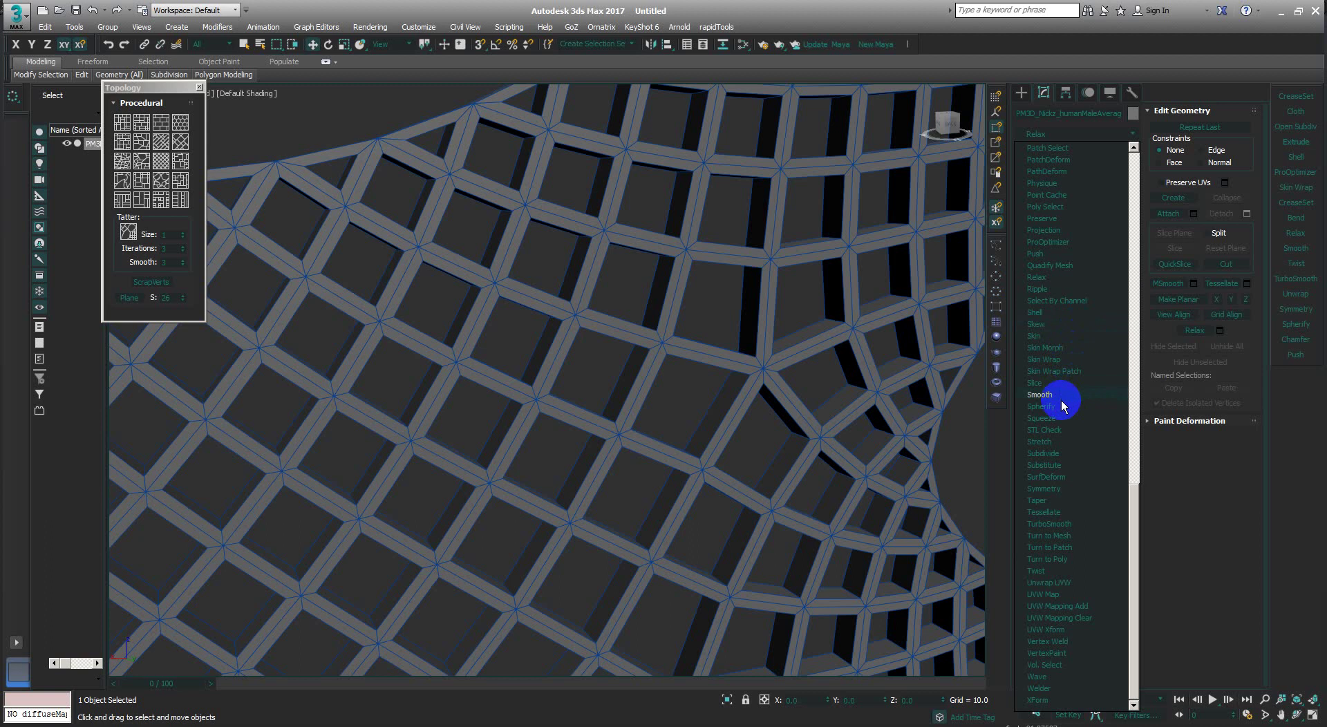
pyautogui.click(1056, 514)
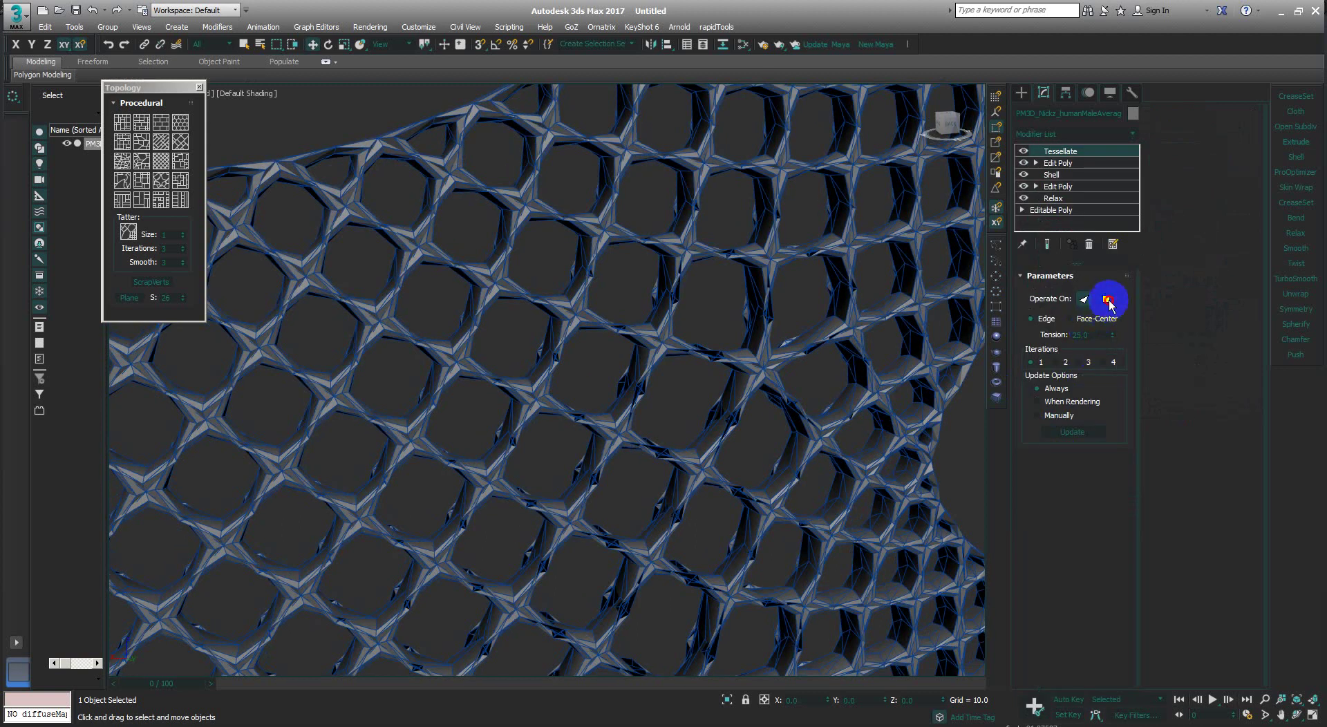
pyautogui.click(1108, 300)
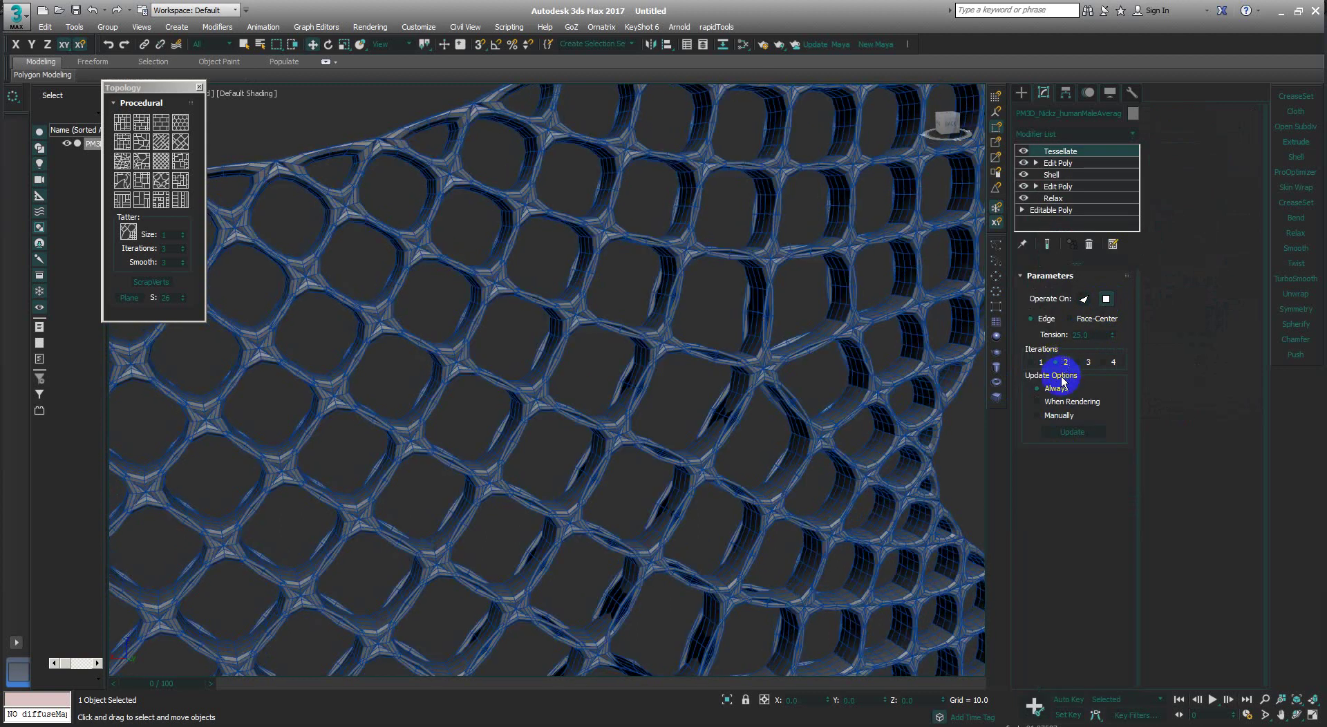
pyautogui.click(1089, 363)
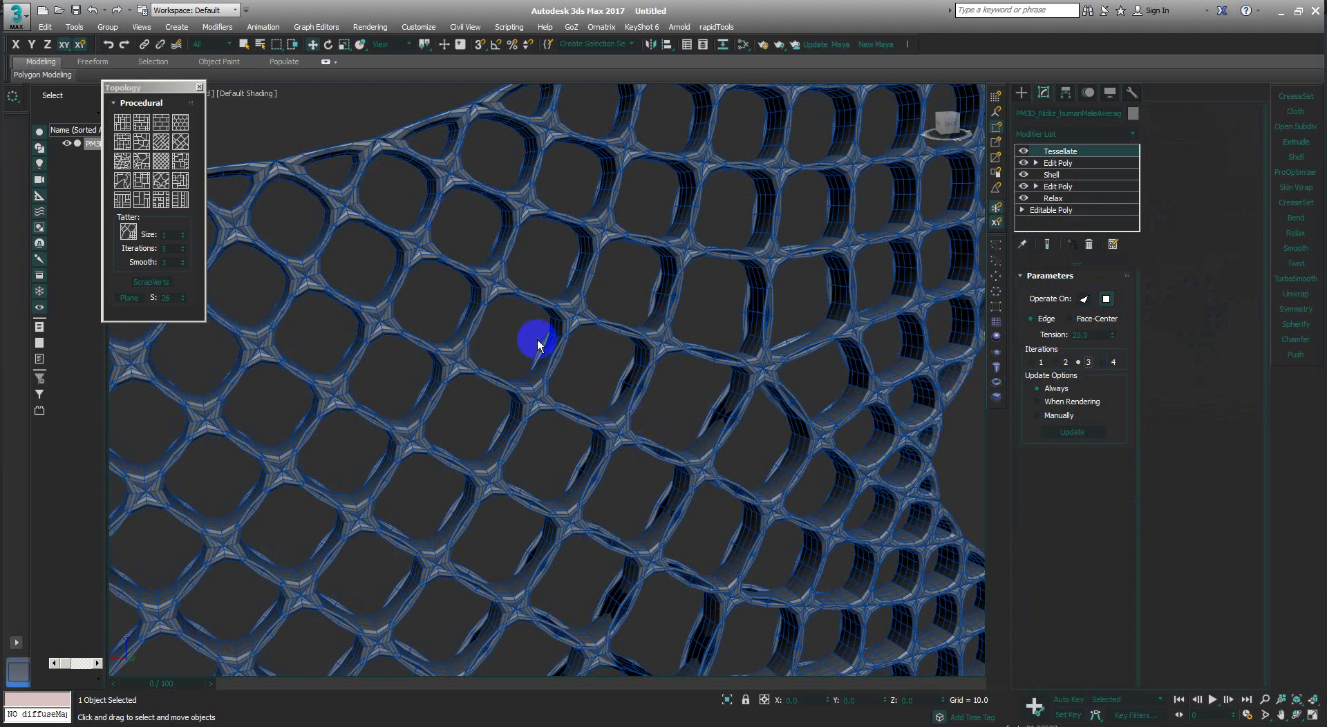
pyautogui.scroll(-5, 588, 356)
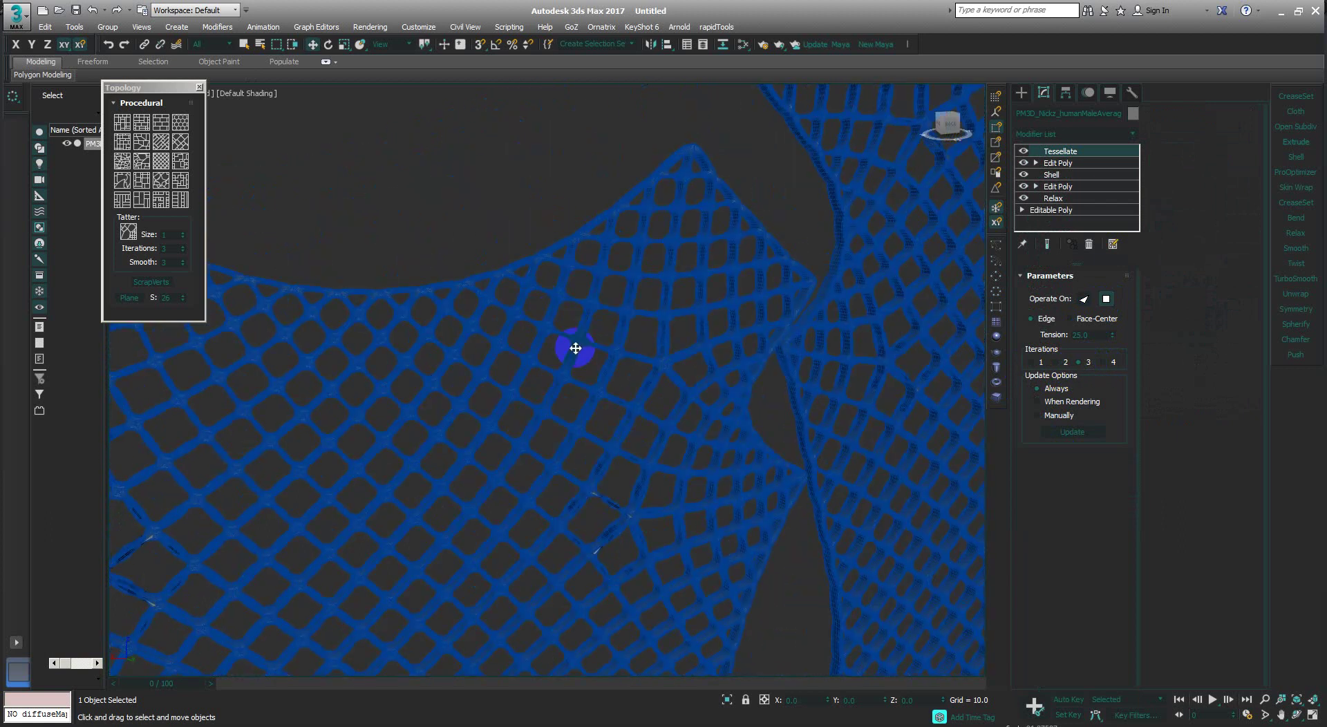
pyautogui.scroll(2, 555, 379)
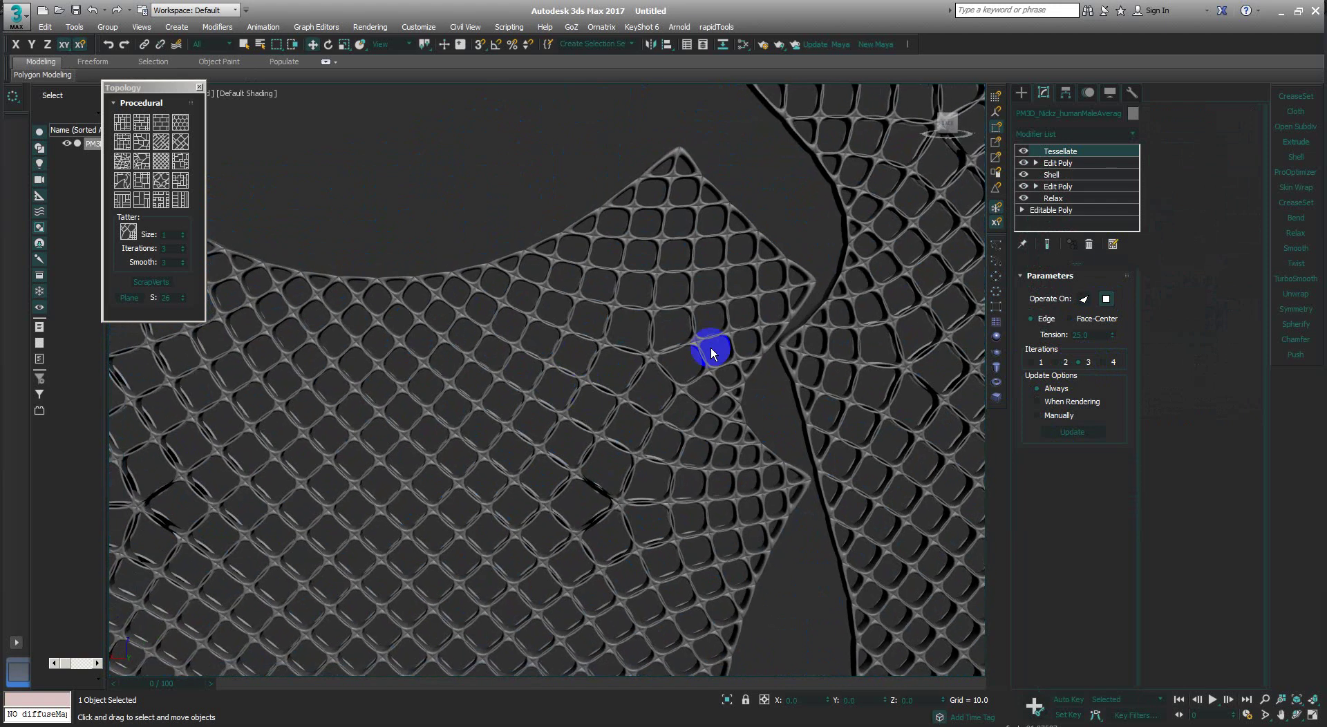
pyautogui.click(1090, 245)
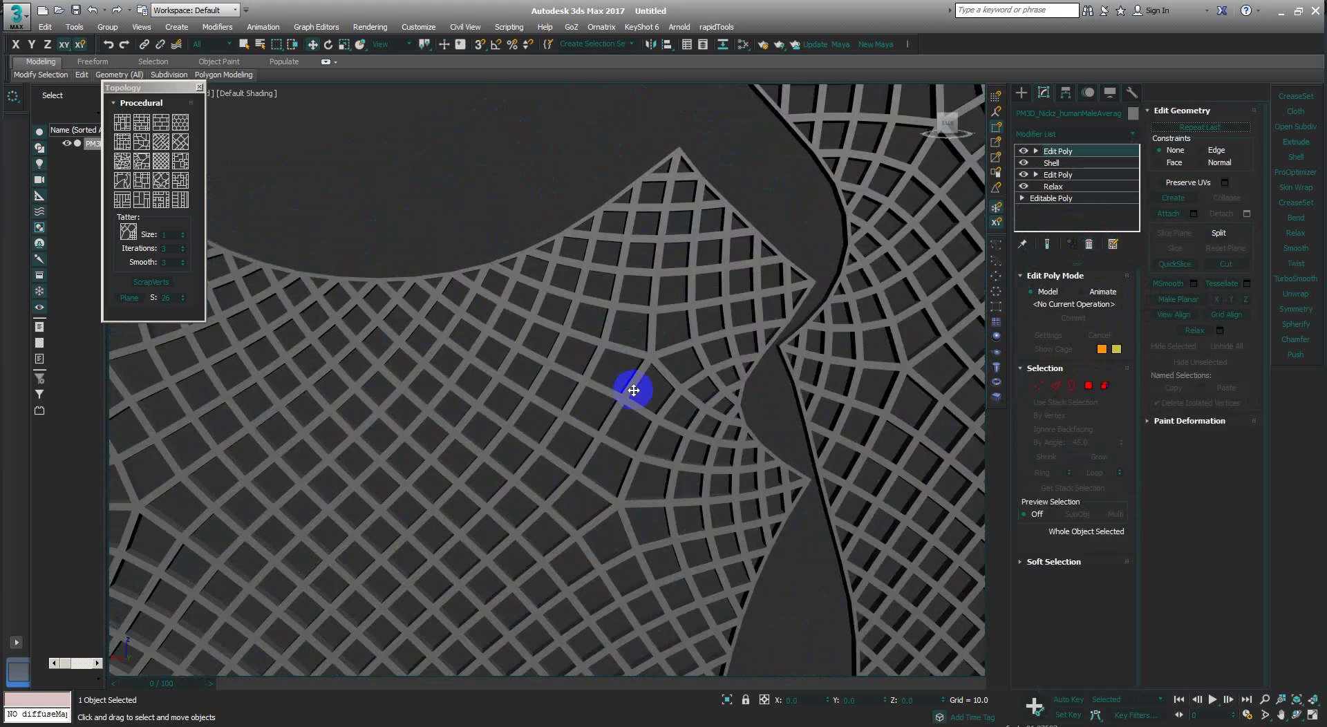
# Collapse the modifier stack into a single Editable Poly and review both panels.
pyautogui.scroll(-2, 663, 387)
pyautogui.scroll(-2, 685, 337)
pyautogui.scroll(-2, 685, 336)
pyautogui.scroll(-2, 687, 305)
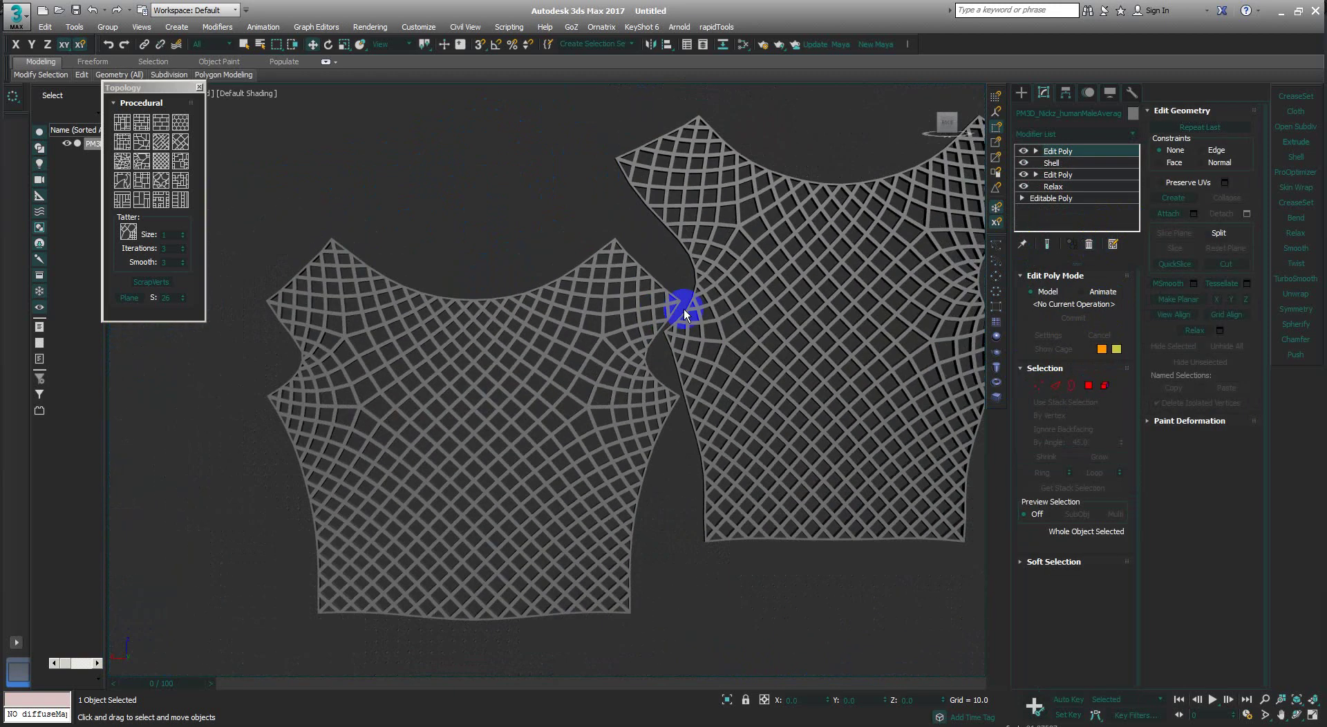
pyautogui.scroll(1, 664, 350)
pyautogui.scroll(1, 698, 363)
pyautogui.keyDown('alt'); pyautogui.moveTo(697, 362); pyautogui.dragTo(735, 333, button='middle'); pyautogui.keyUp('alt')
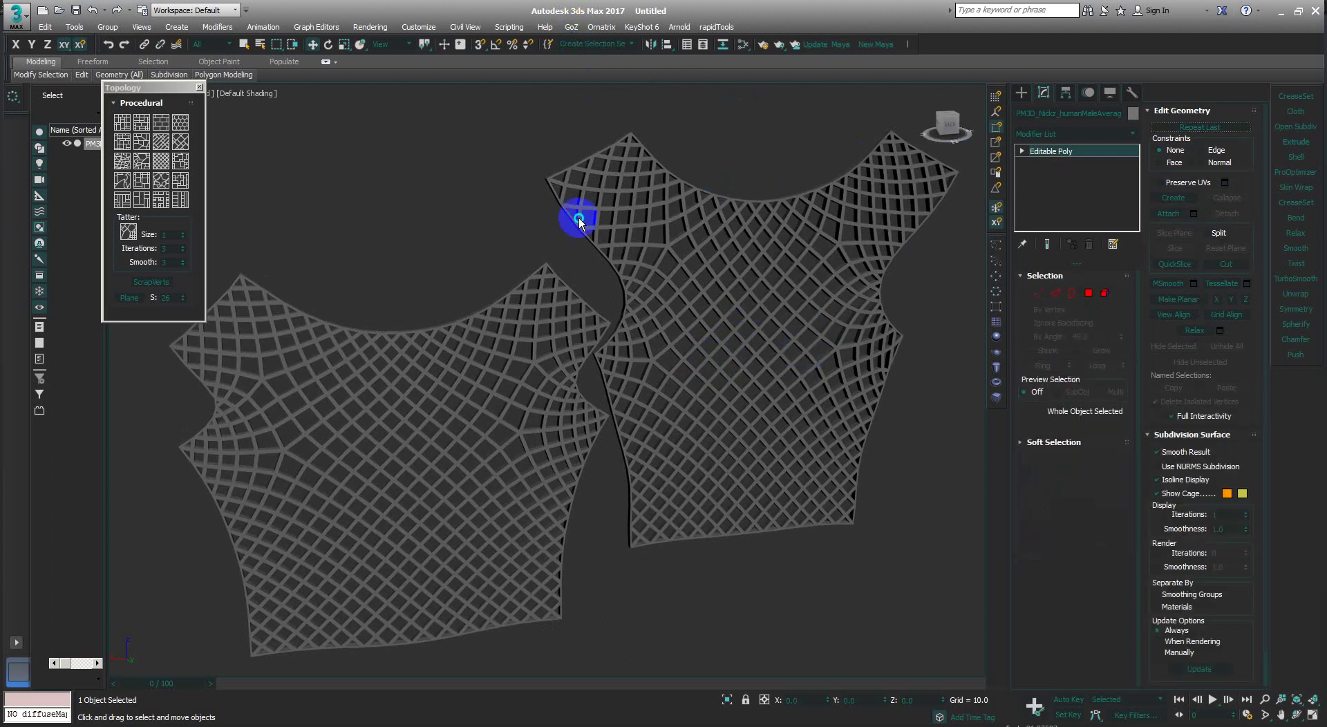
# Start an export and navigate to the Desktop\test_transfer uv to mesh maya folder.
pyautogui.hotkey('ctrl', 'e')
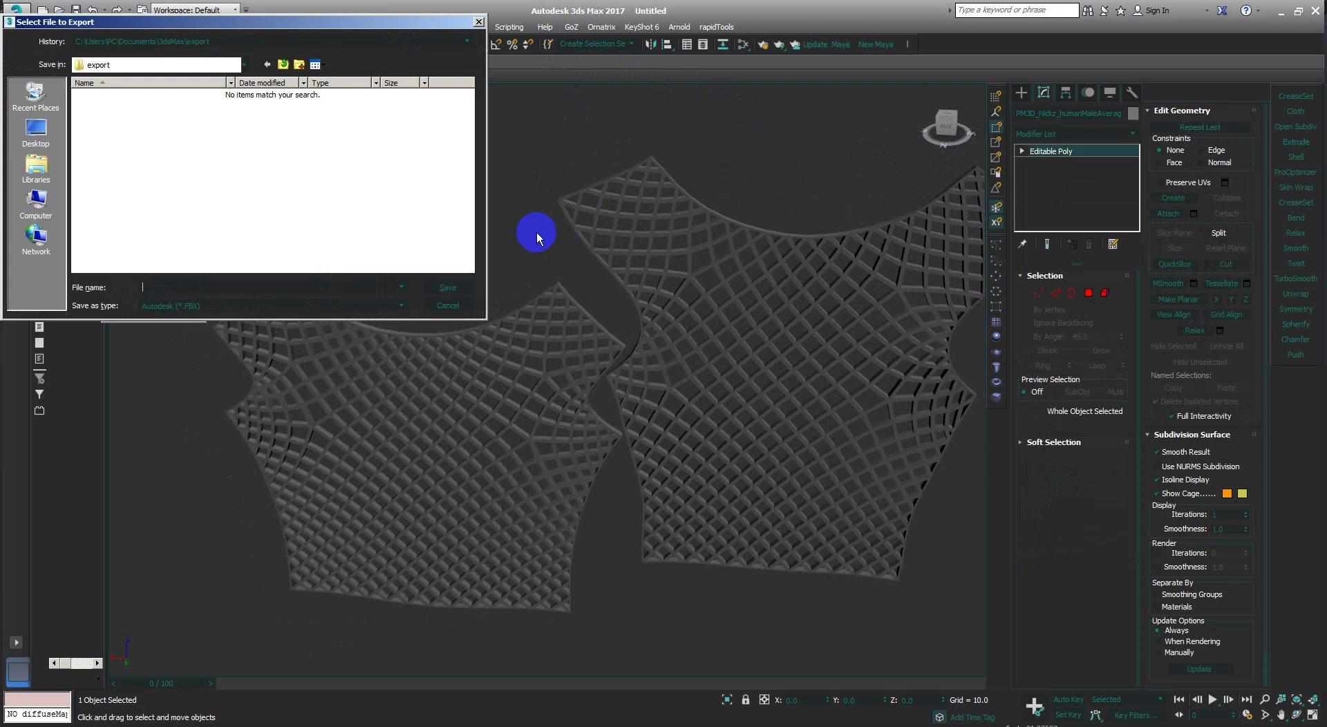
pyautogui.click(61, 134)
pyautogui.doubleClick(285, 201)
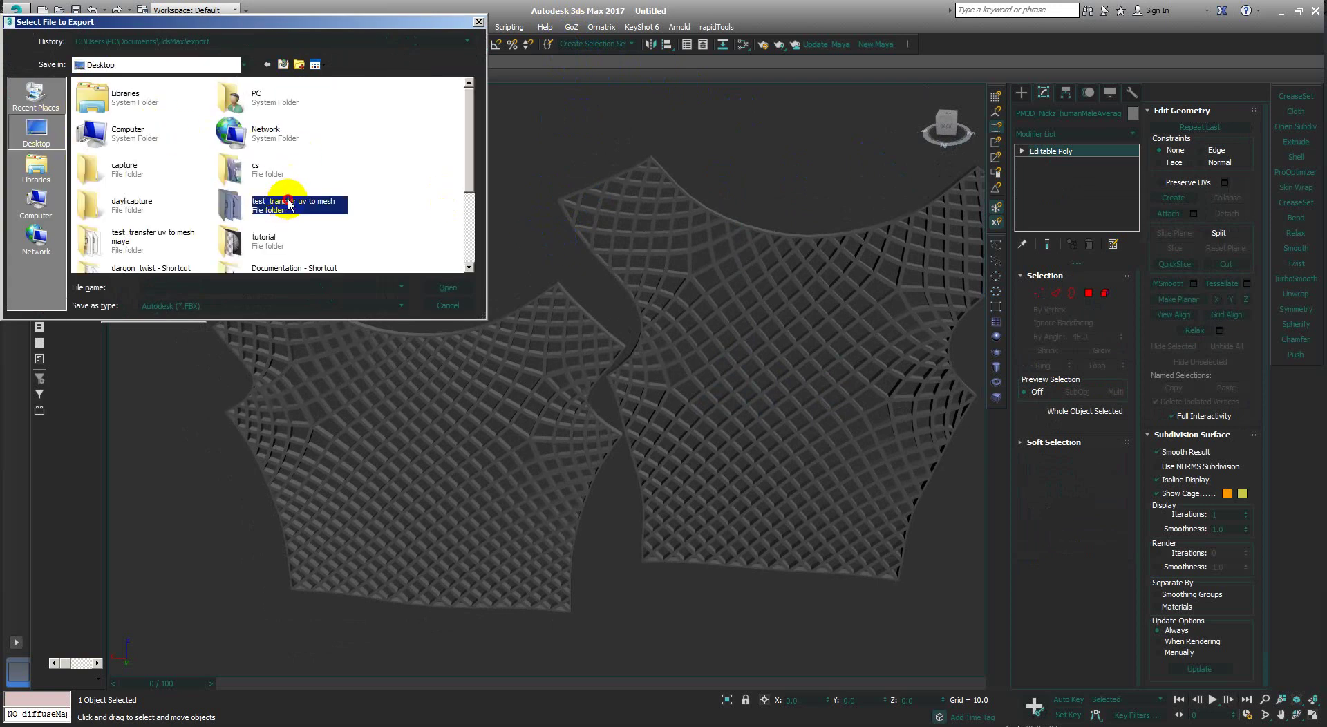
pyautogui.click(36, 131)
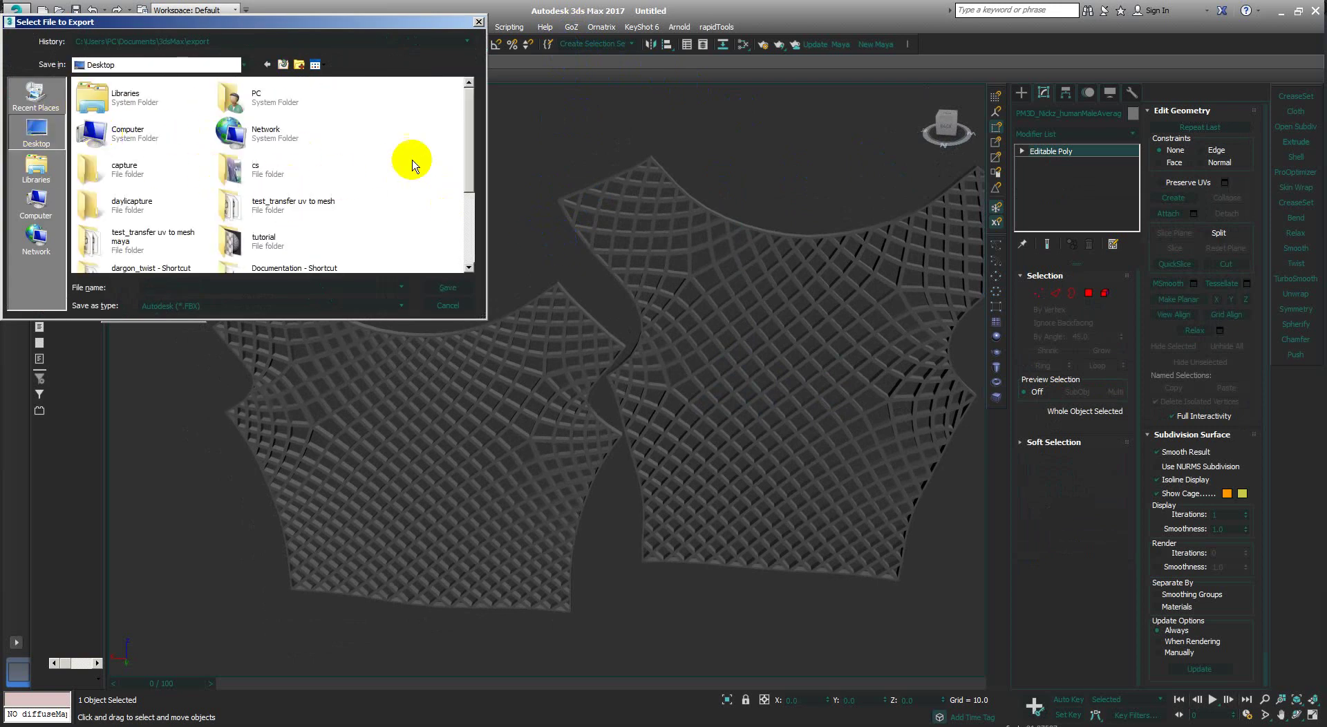
pyautogui.scroll(-4, 459, 177)
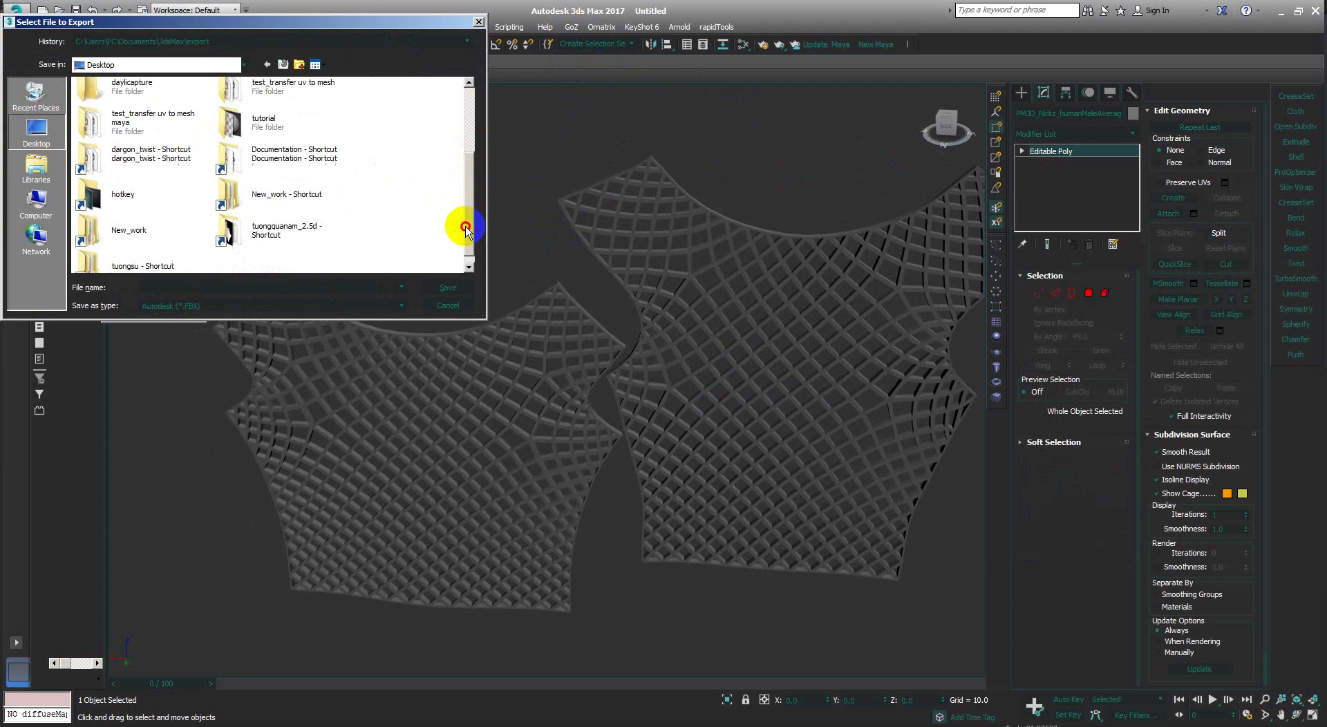
pyautogui.doubleClick(133, 114)
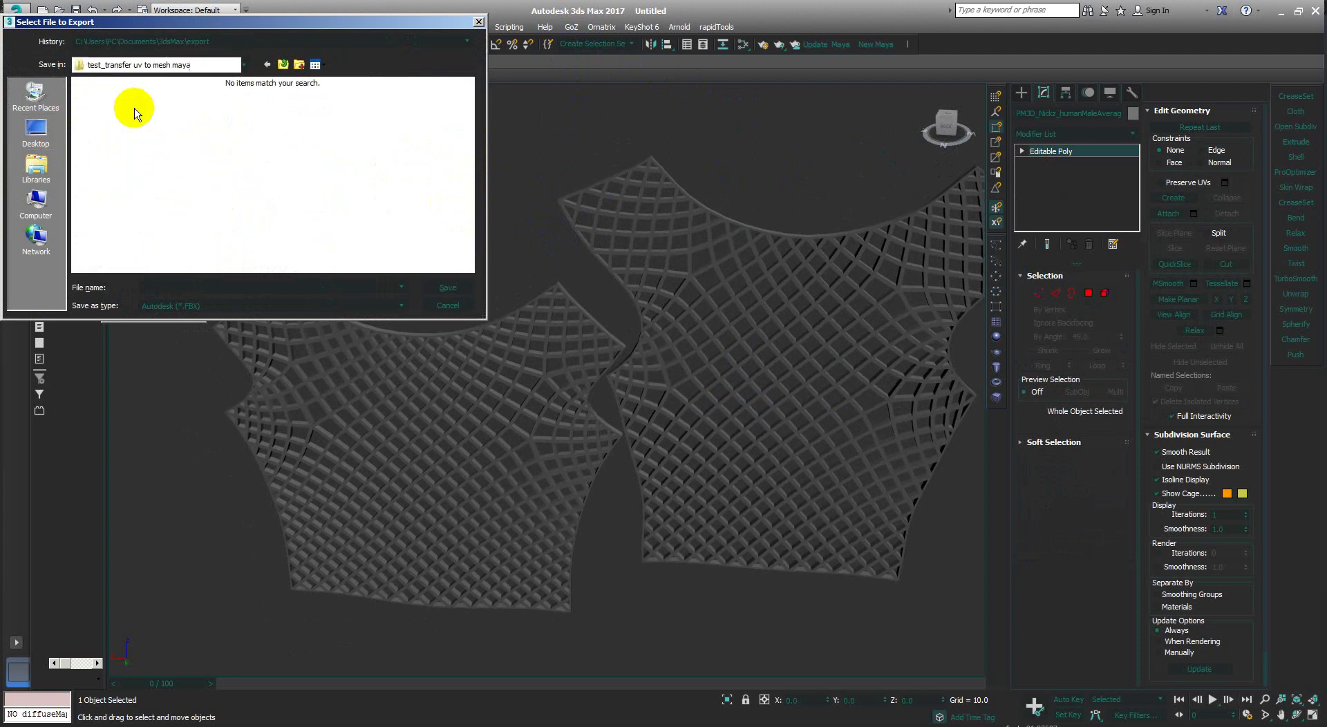
# Save the mesh as OBJ, editing the name from the existing flatten.OBJ file, and export.
pyautogui.click(176, 306)
pyautogui.click(194, 417)
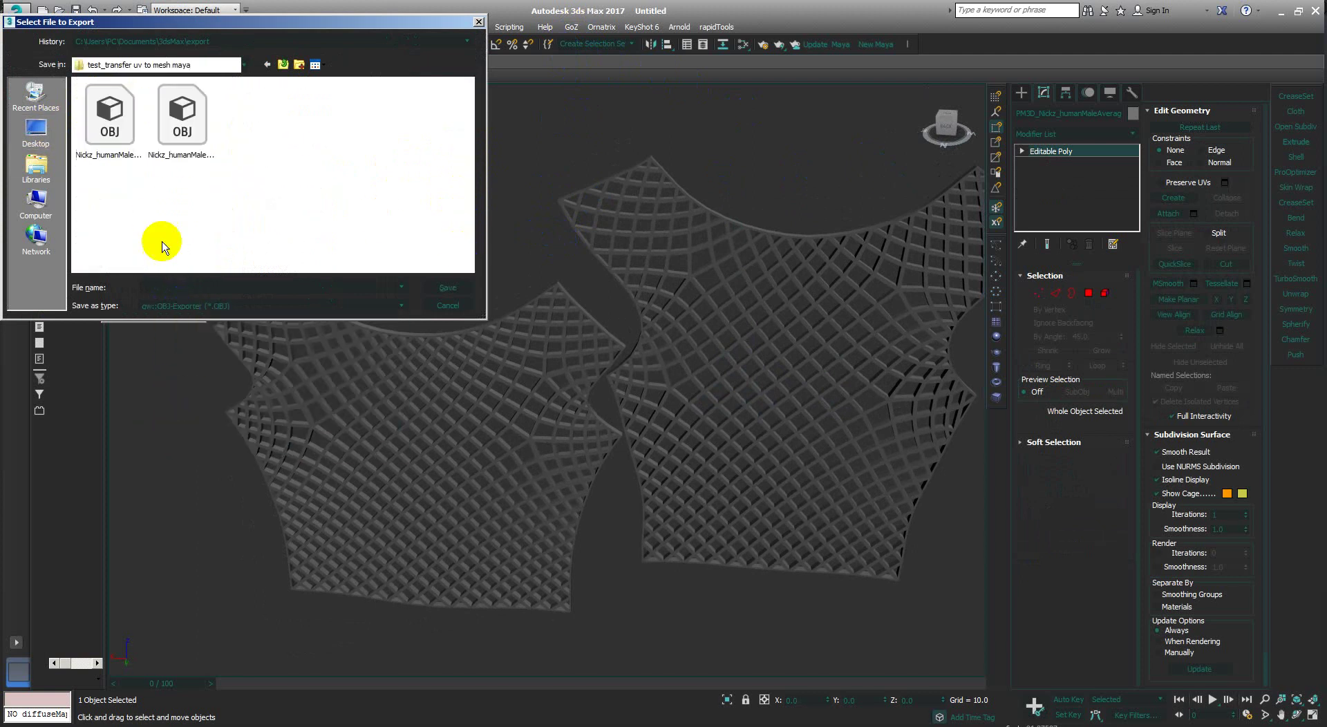
pyautogui.click(183, 128)
pyautogui.click(298, 284)
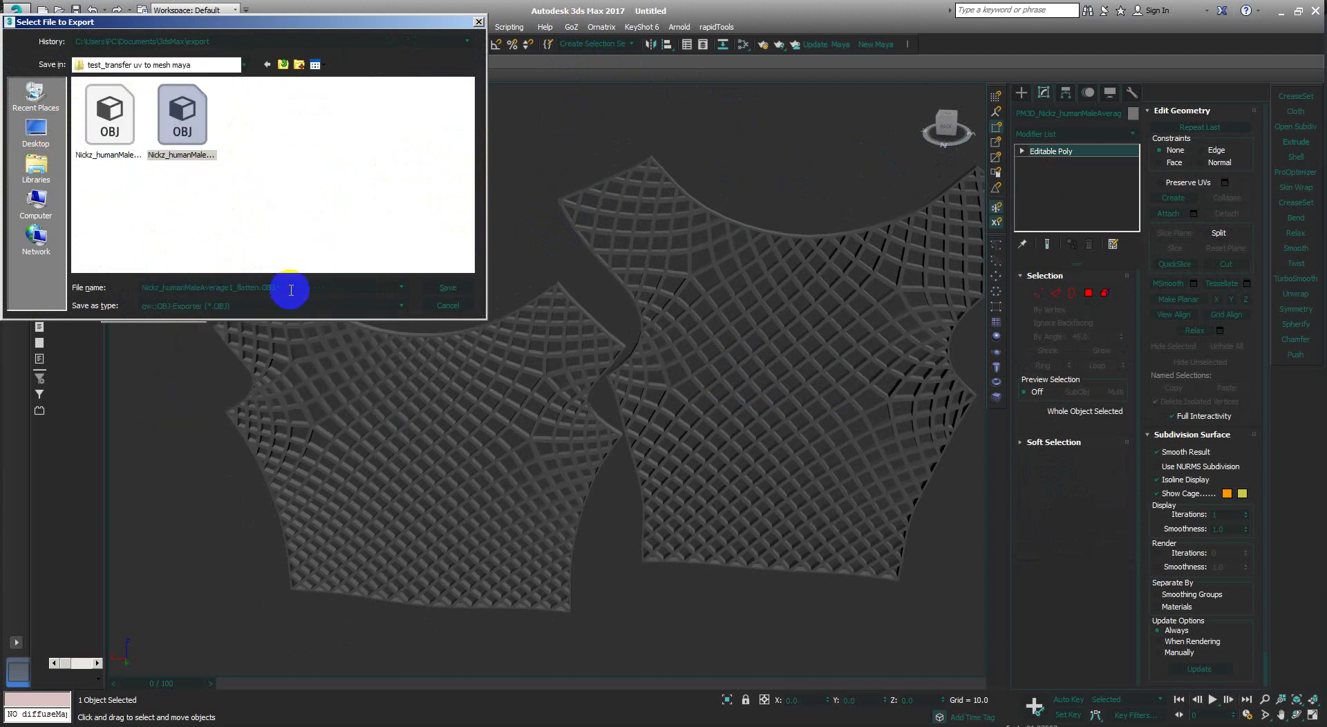
pyautogui.moveTo(291, 288); pyautogui.dragTo(237, 287)
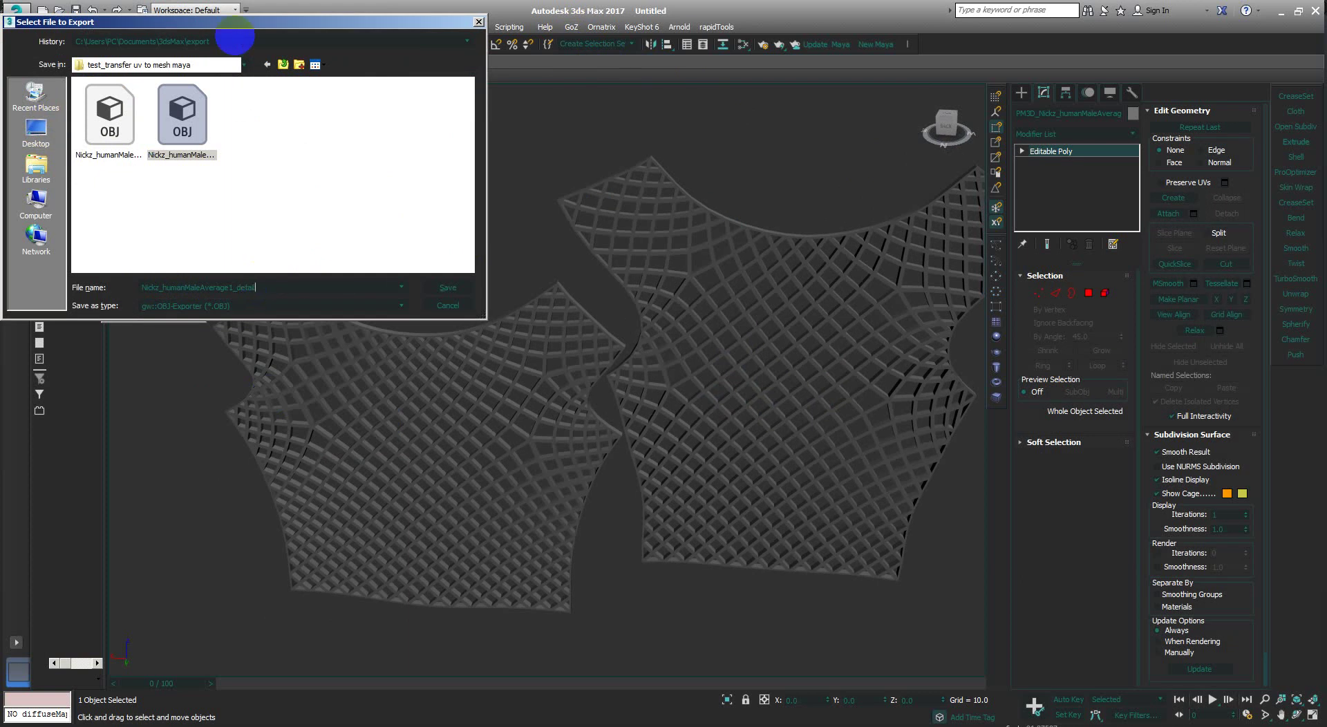
pyautogui.click(448, 288)
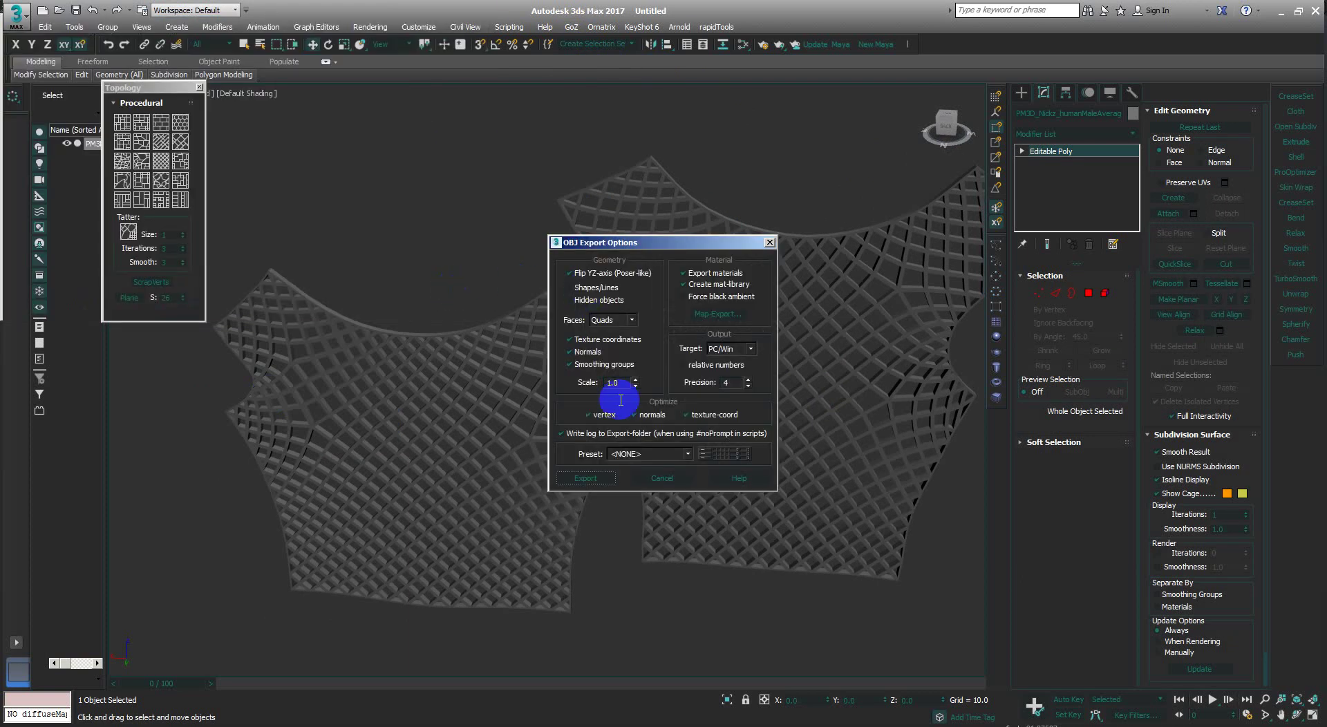
pyautogui.click(606, 480)
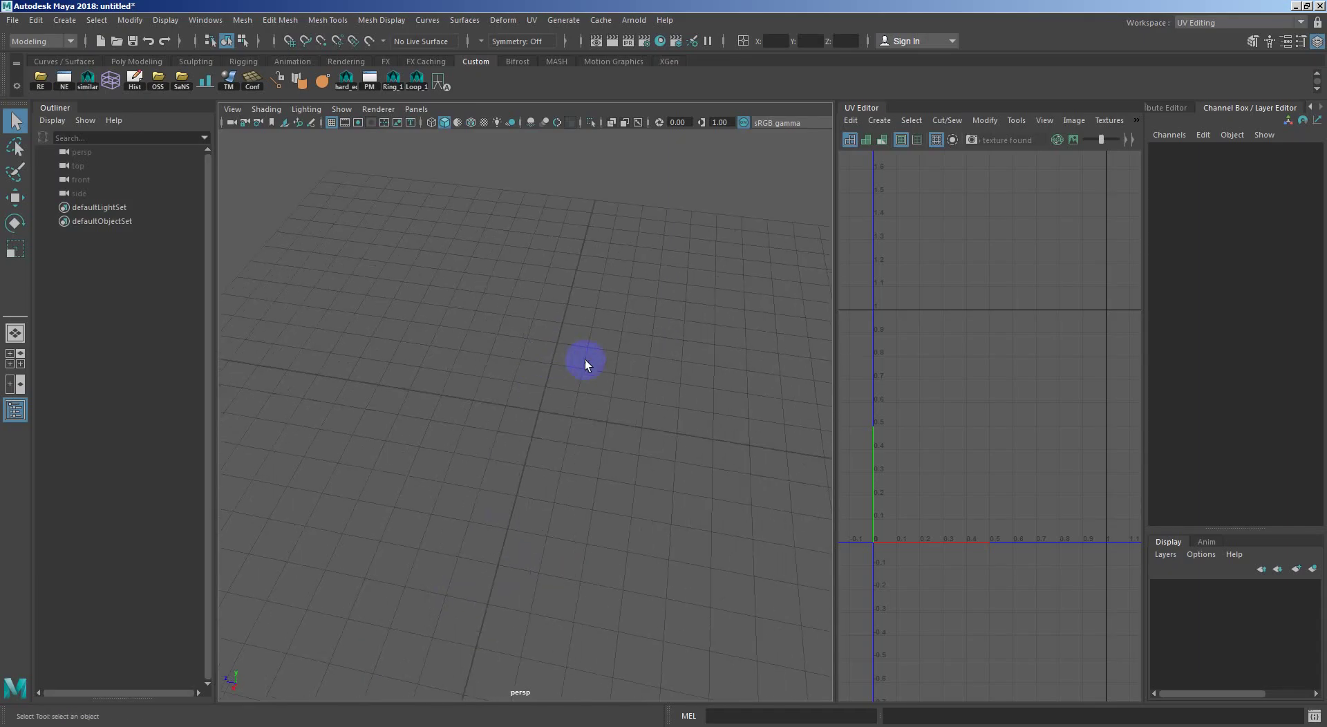
# Import Nickz_humanMaleAverage1_3d.OBJ from the test_transfer uv to mesh maya folder and frame it.
pyautogui.keyDown('alt'); pyautogui.moveTo(585, 364); pyautogui.dragTo(860, 348); pyautogui.keyUp('alt')
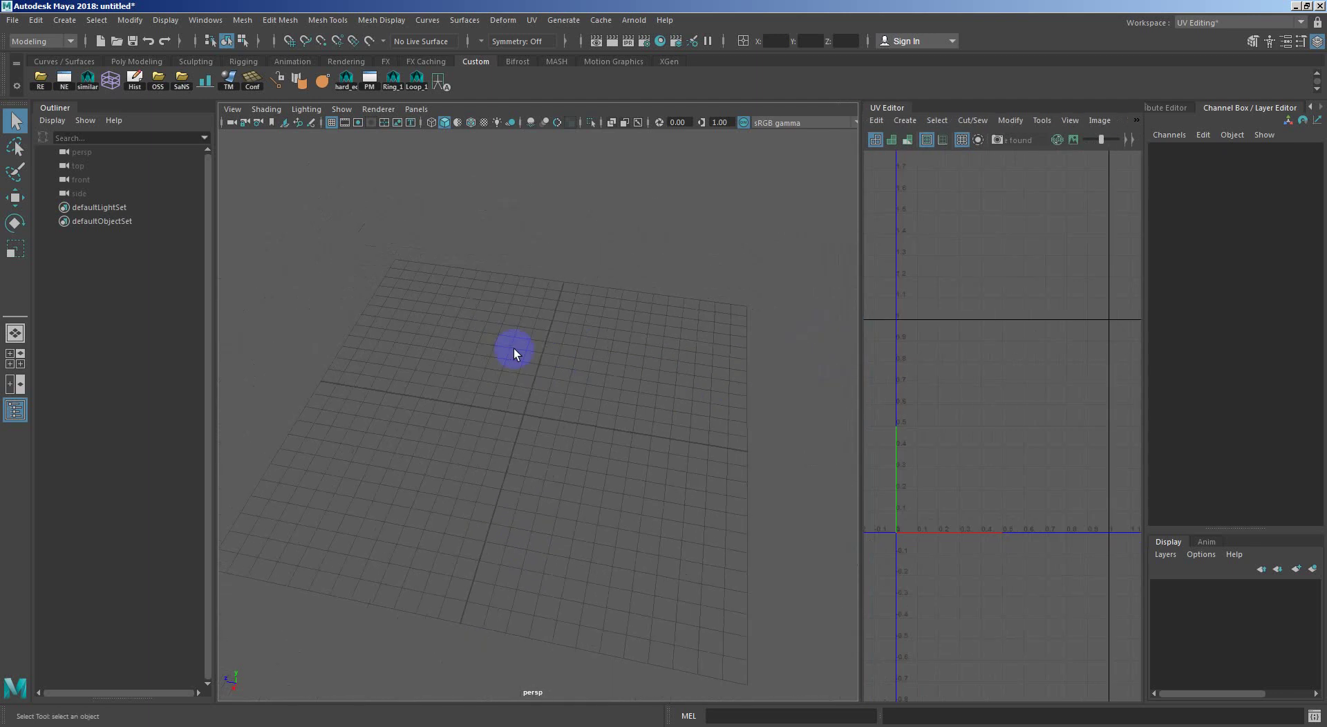
pyautogui.keyDown('alt'); pyautogui.moveTo(518, 350); pyautogui.dragTo(524, 385); pyautogui.keyUp('alt')
pyautogui.hotkey('ctrl', 'i')
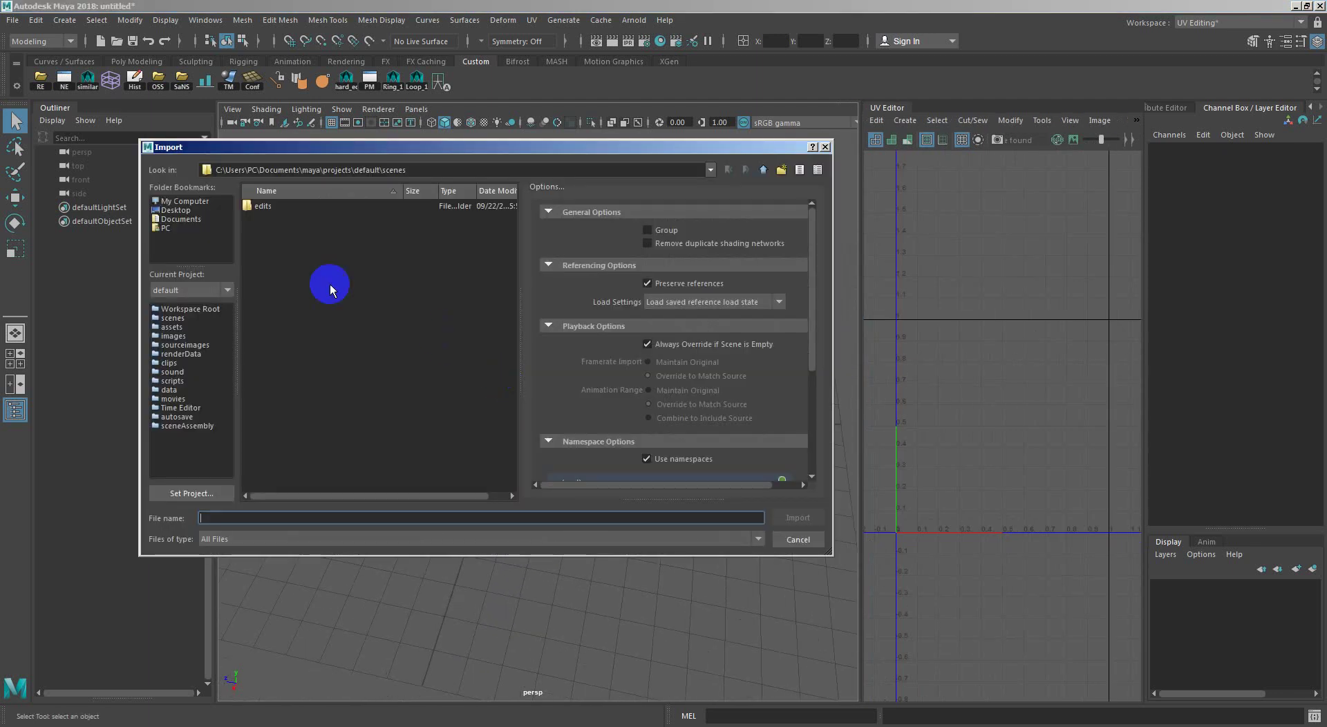
pyautogui.click(179, 212)
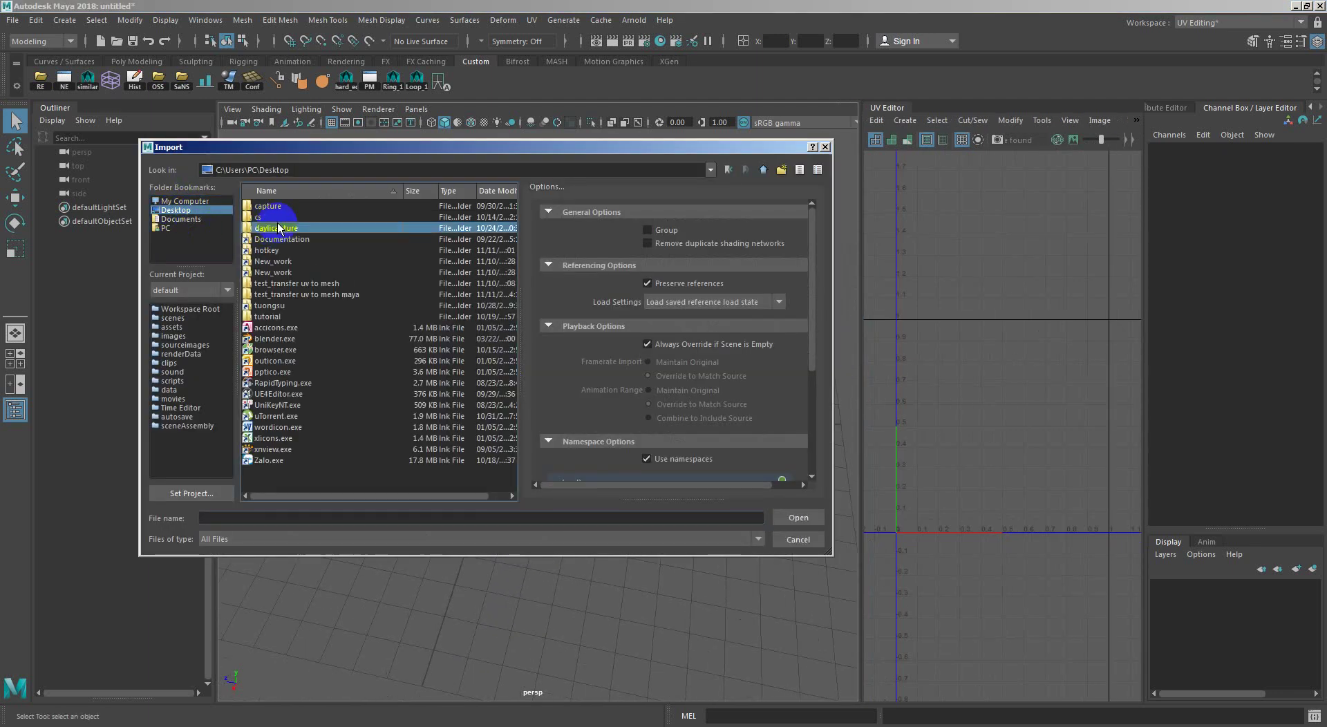
pyautogui.click(275, 228)
pyautogui.click(277, 261)
pyautogui.click(277, 317)
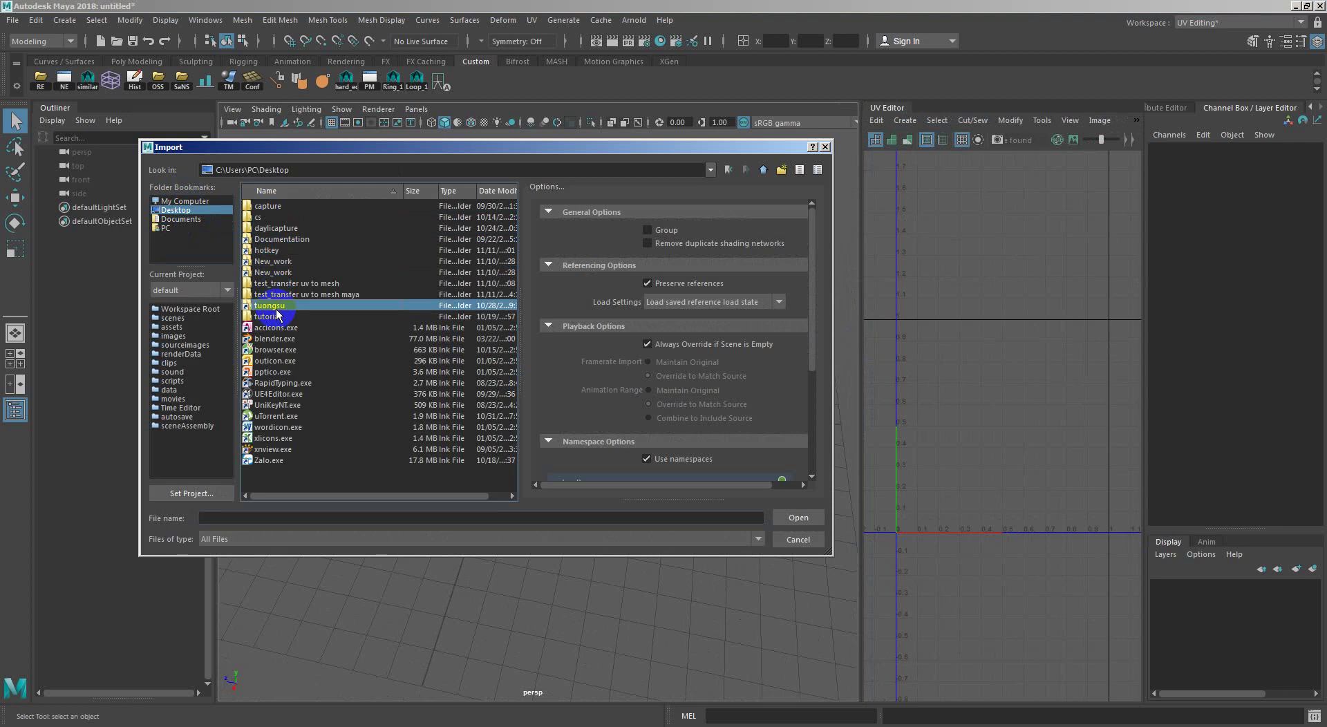
pyautogui.click(277, 272)
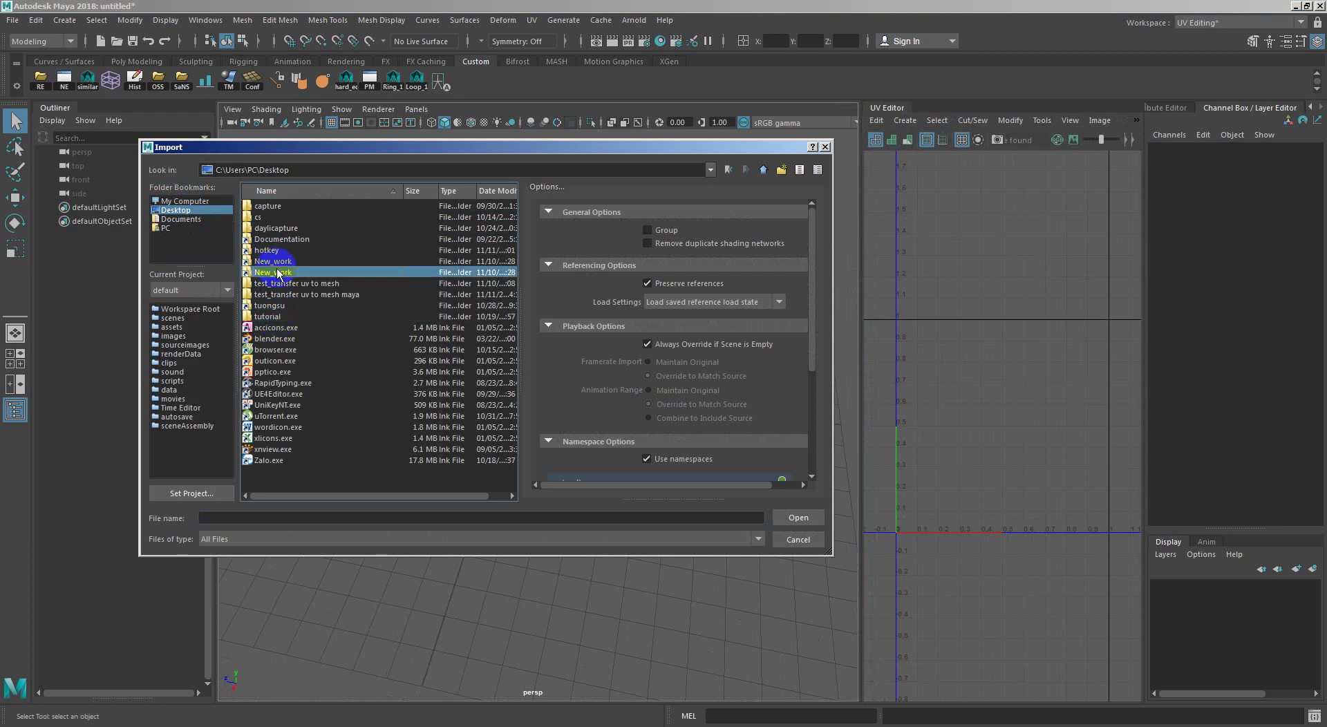
pyautogui.click(297, 283)
pyautogui.doubleClick(297, 295)
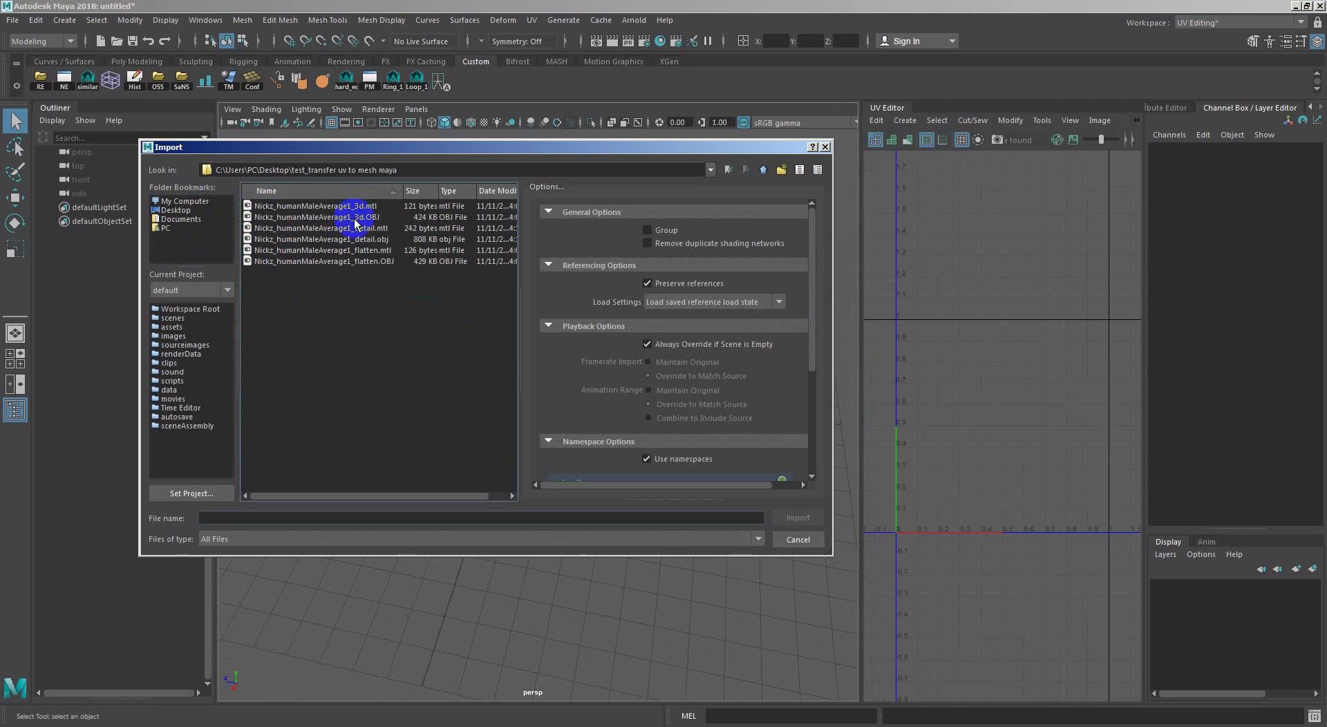
pyautogui.doubleClick(354, 219)
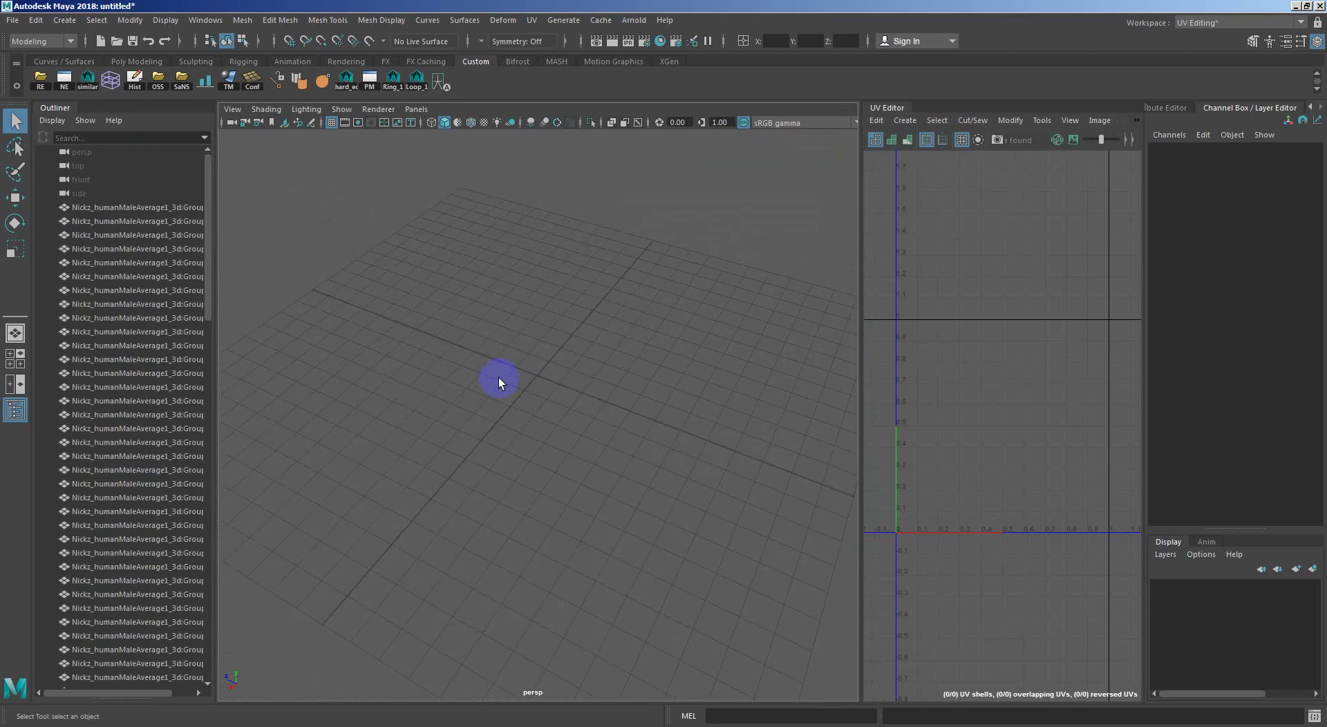
pyautogui.press('f')
# Select all the imported shirt's fragmented groups in the Outliner and delete them.
pyautogui.click(569, 397)
pyautogui.keyDown('alt'); pyautogui.moveTo(574, 391); pyautogui.dragTo(596, 379); pyautogui.keyUp('alt')
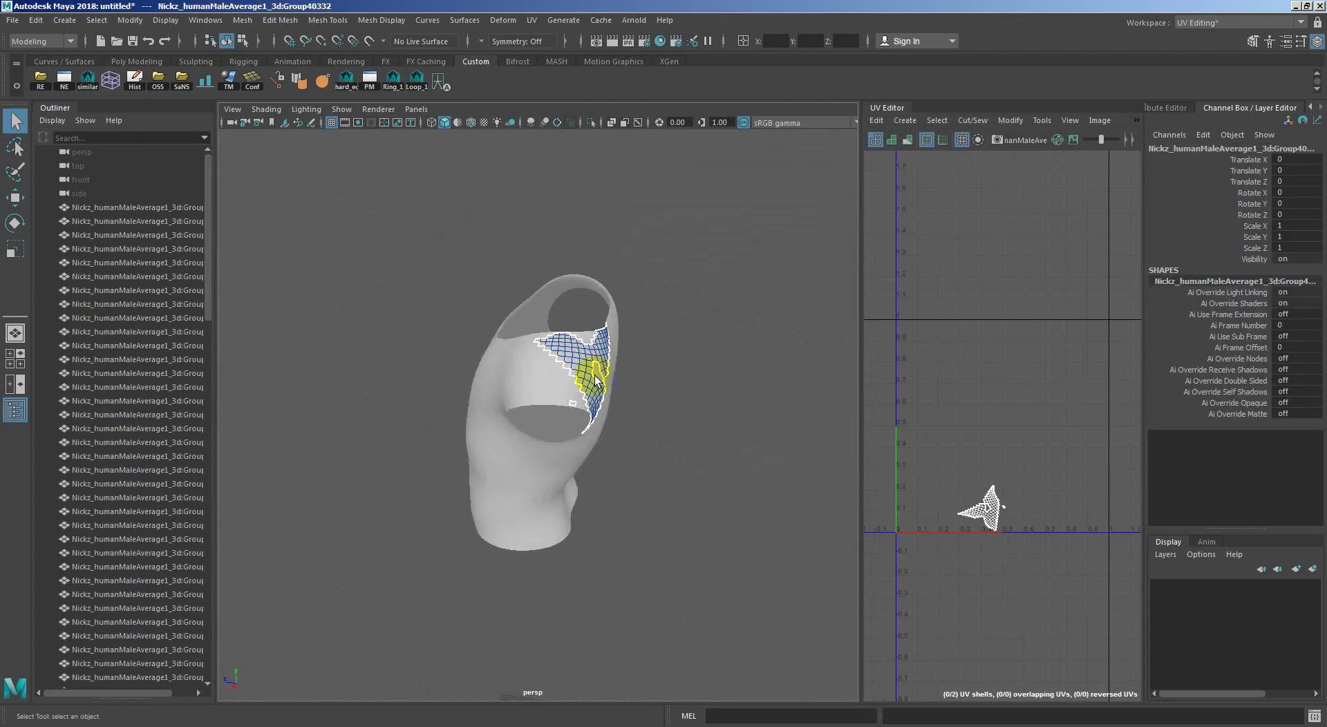
pyautogui.click(158, 207)
pyautogui.moveTo(207, 187); pyautogui.dragTo(195, 546)
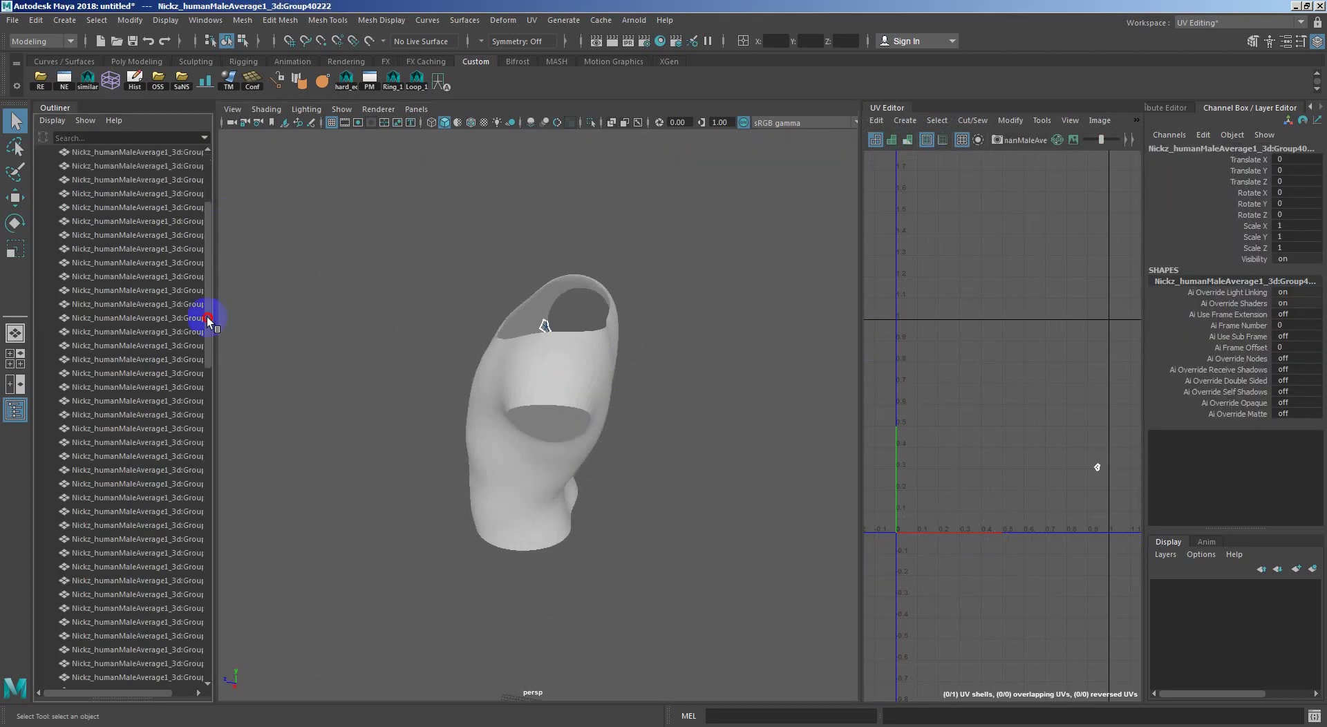
pyautogui.click(166, 625)
pyautogui.keyDown('shift'); pyautogui.click(157, 649); pyautogui.keyUp('shift')
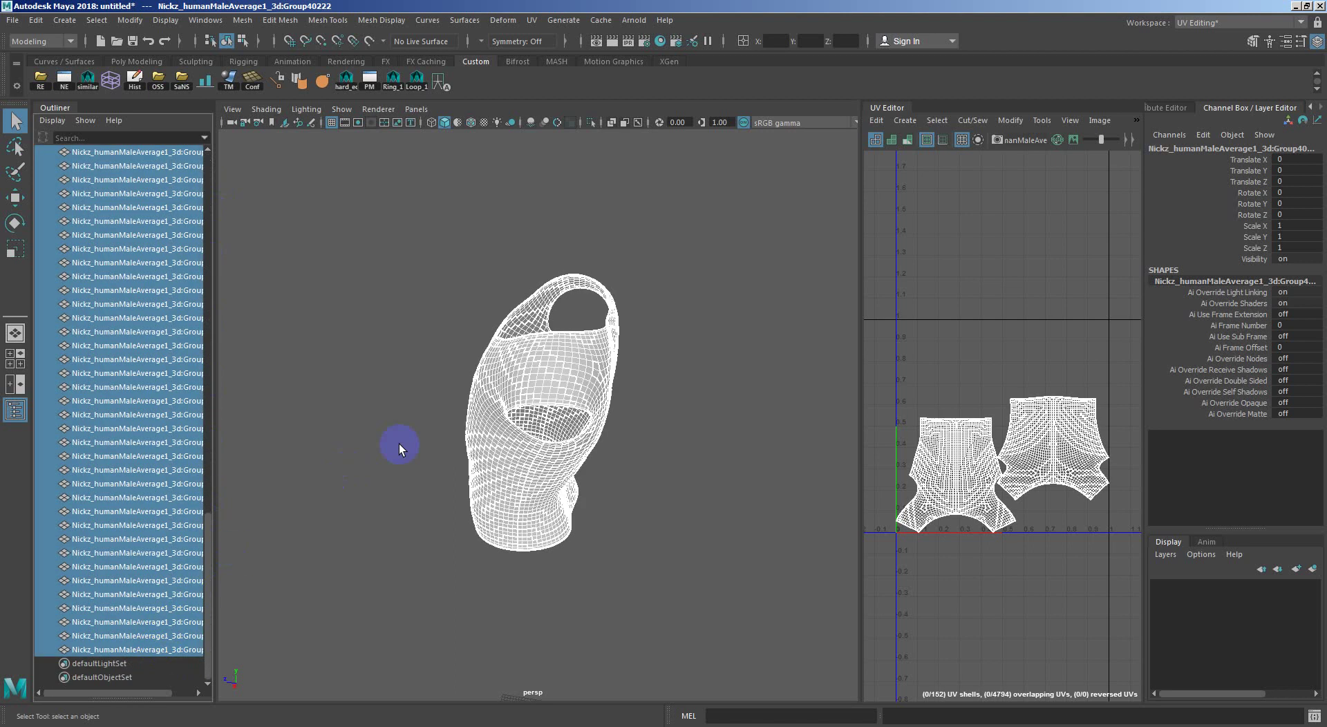
pyautogui.press('Delete')
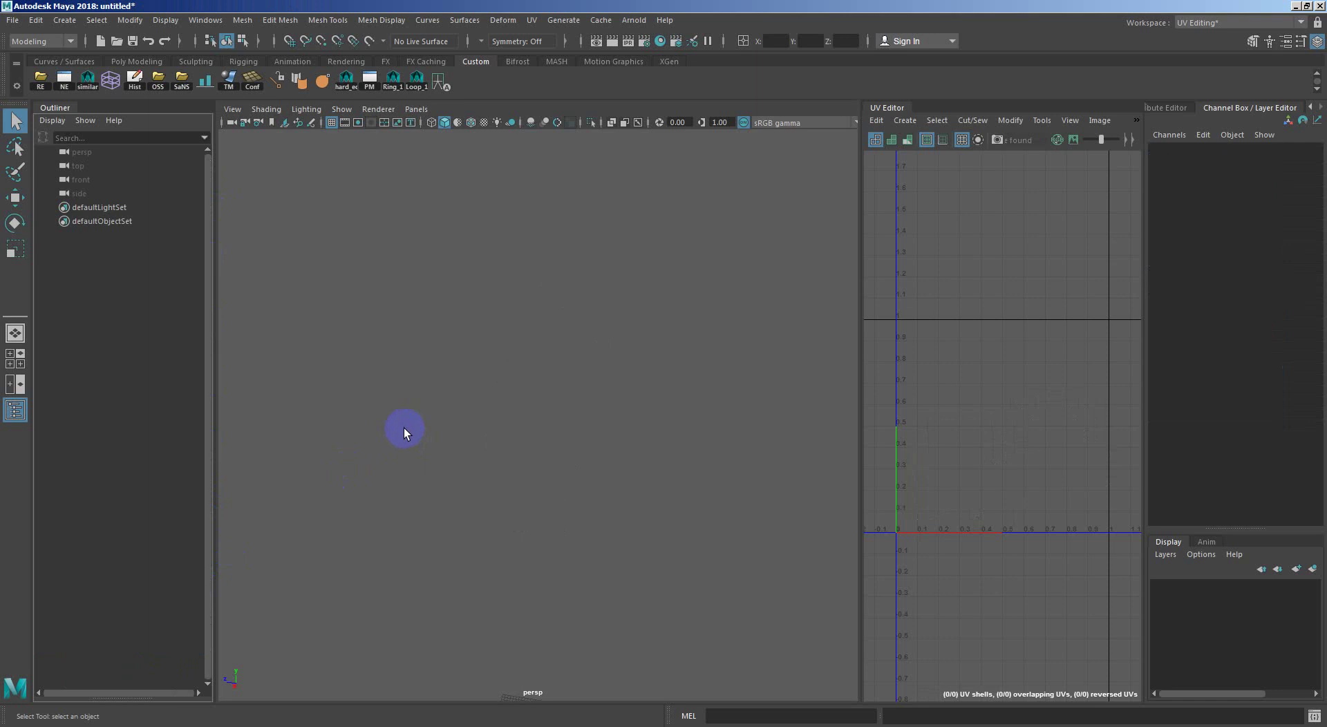
# In ZBrush, make the shirt mesh the active tool and rotate it to show its front.
pyautogui.click(255, 723)
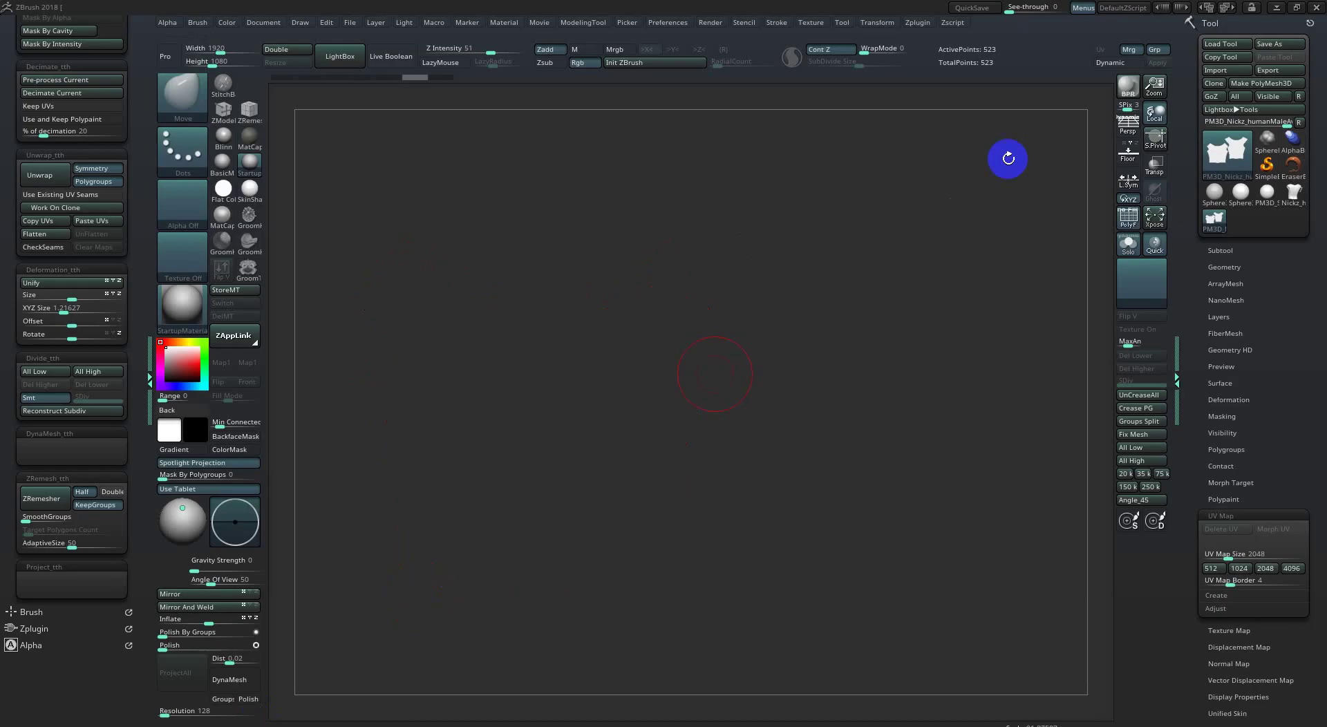
pyautogui.click(1292, 192)
pyautogui.moveTo(795, 407); pyautogui.dragTo(936, 308)
pyautogui.press('ctrl')
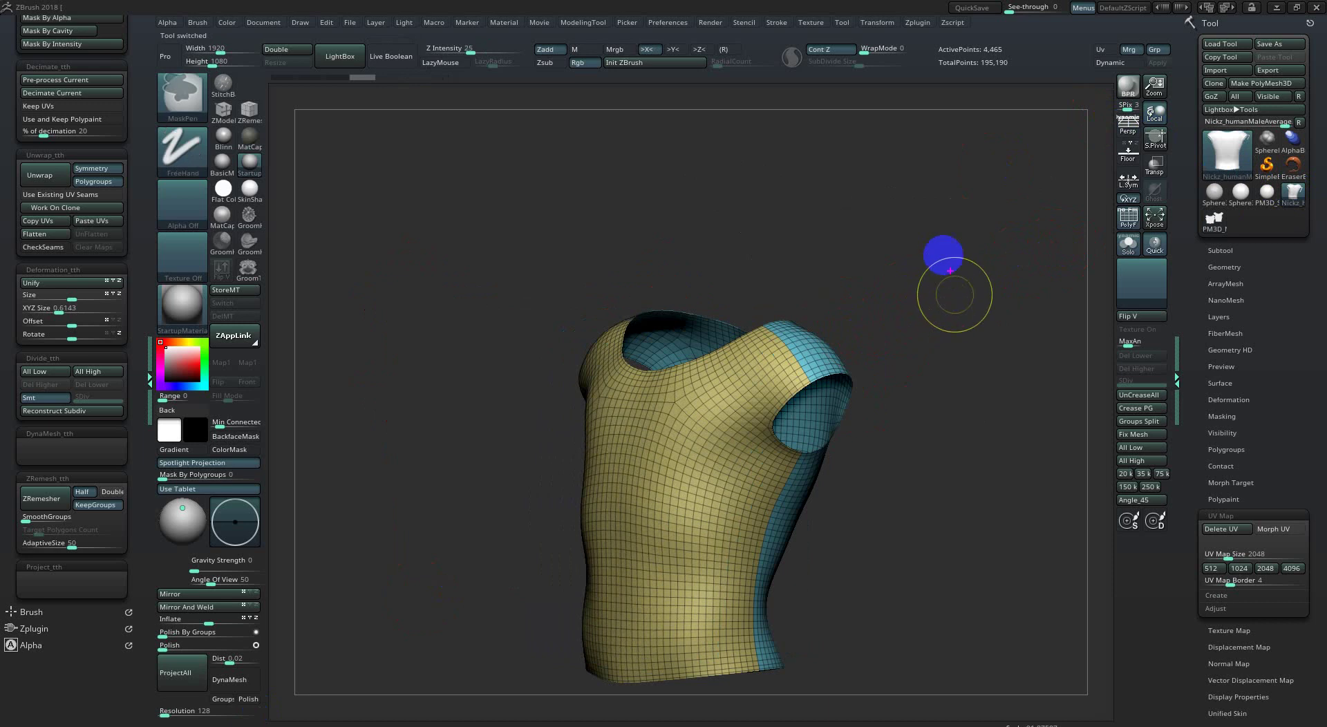
pyautogui.moveTo(750, 373); pyautogui.dragTo(746, 272)
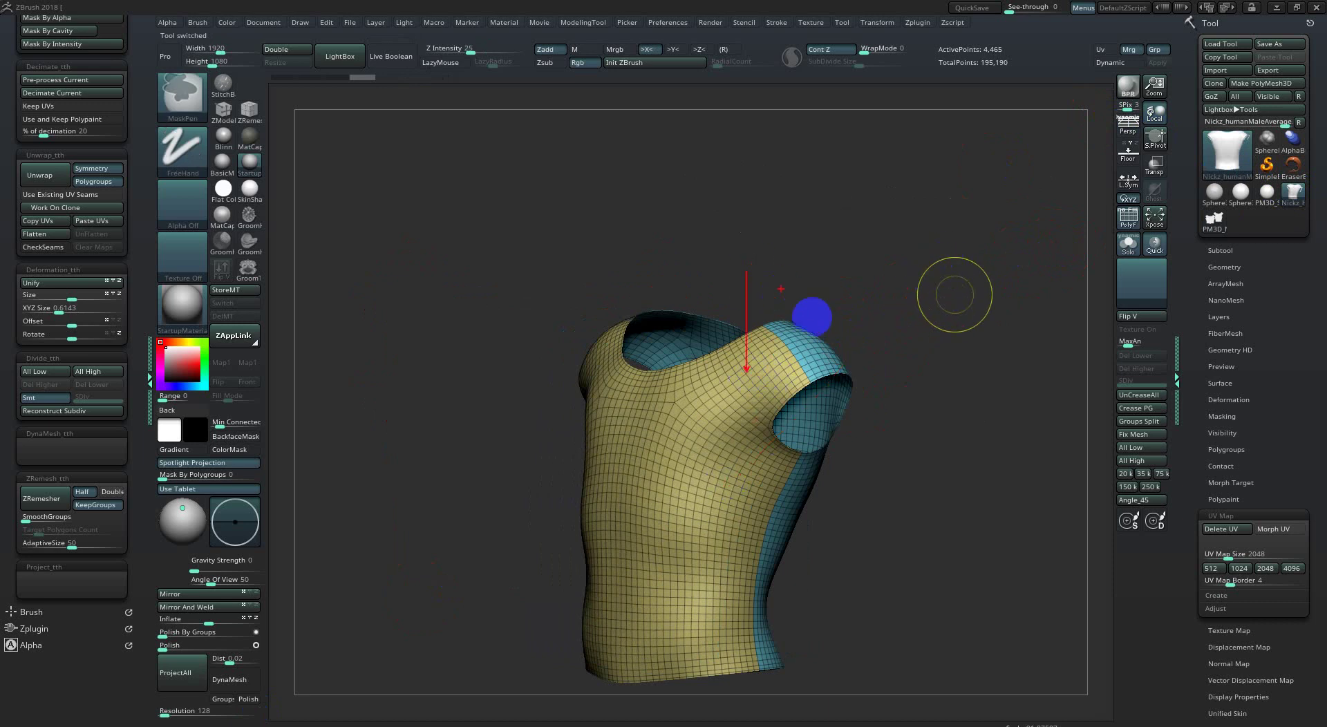
pyautogui.moveTo(816, 332); pyautogui.dragTo(860, 243)
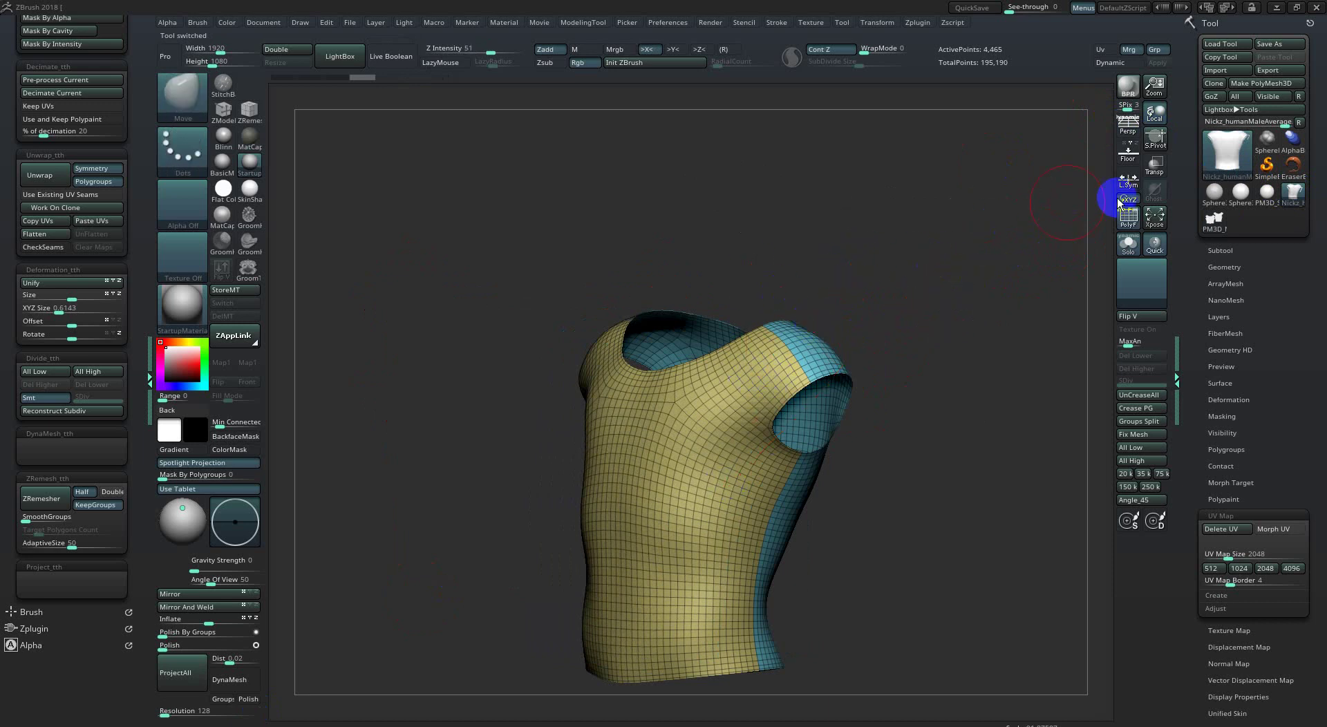
pyautogui.moveTo(1186, 550); pyautogui.dragTo(1165, 409)
# Export the shirt with Grp turned off, overwriting Nickz_humanMaleAverage1_3d.OBJ.
pyautogui.click(1209, 380)
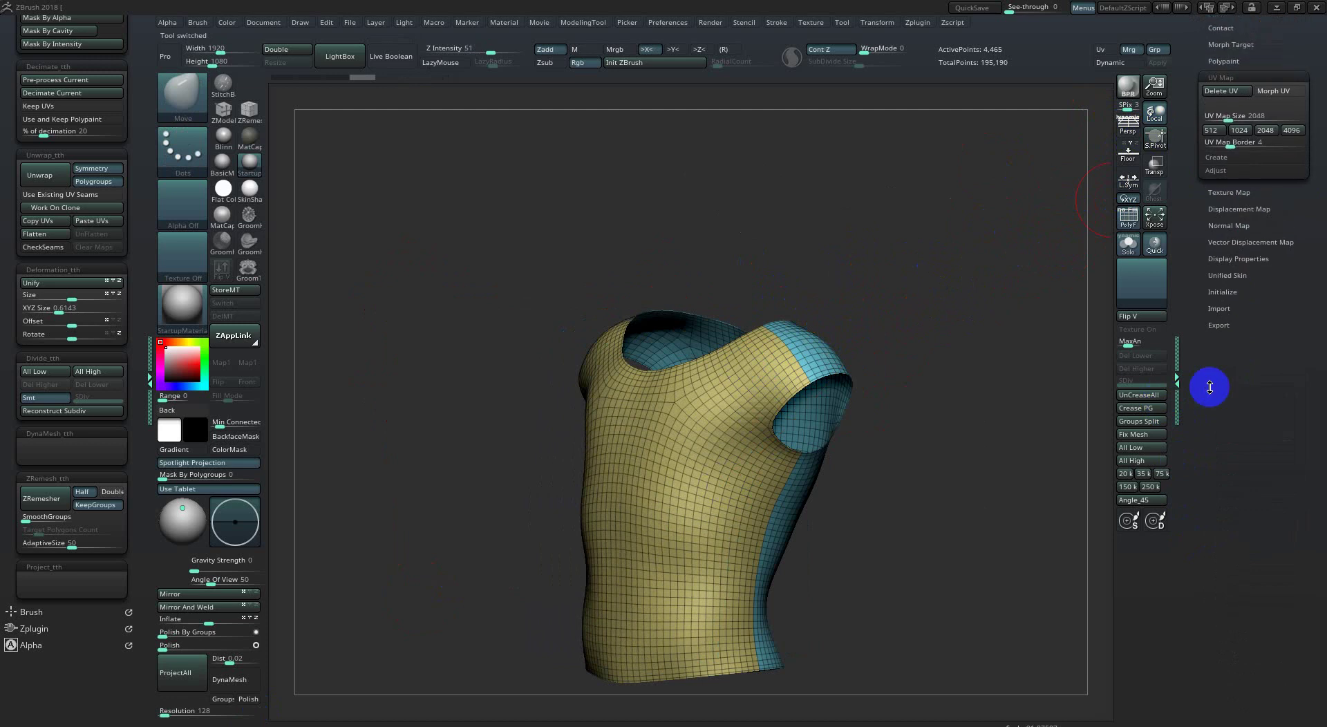
pyautogui.click(1230, 326)
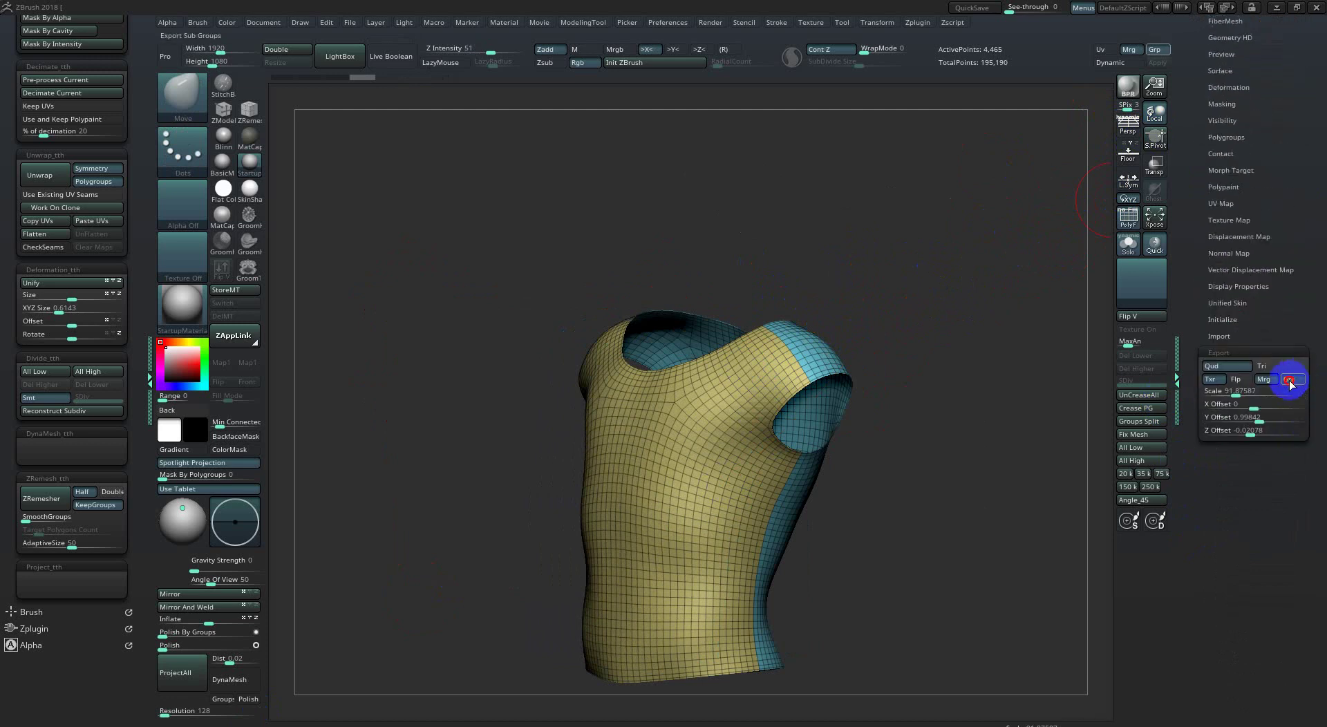
pyautogui.click(1297, 383)
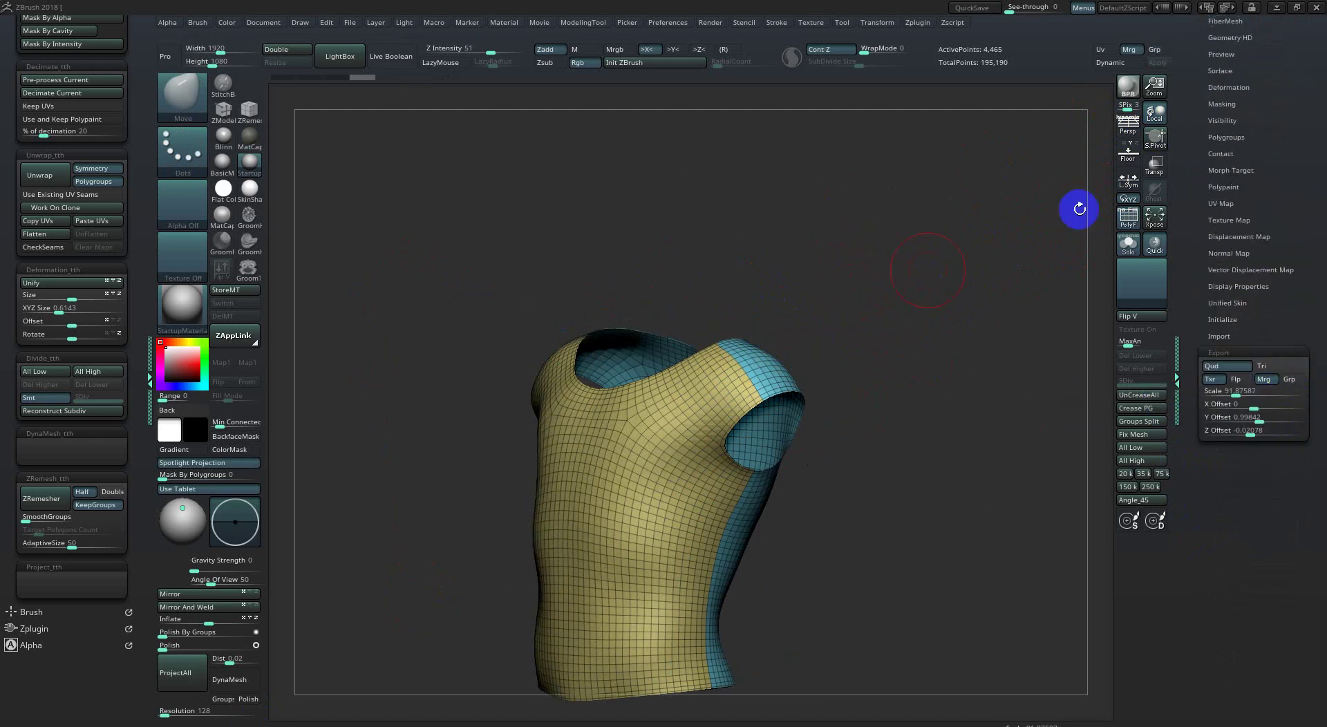
pyautogui.scroll(5, 1230, 200)
pyautogui.click(1279, 63)
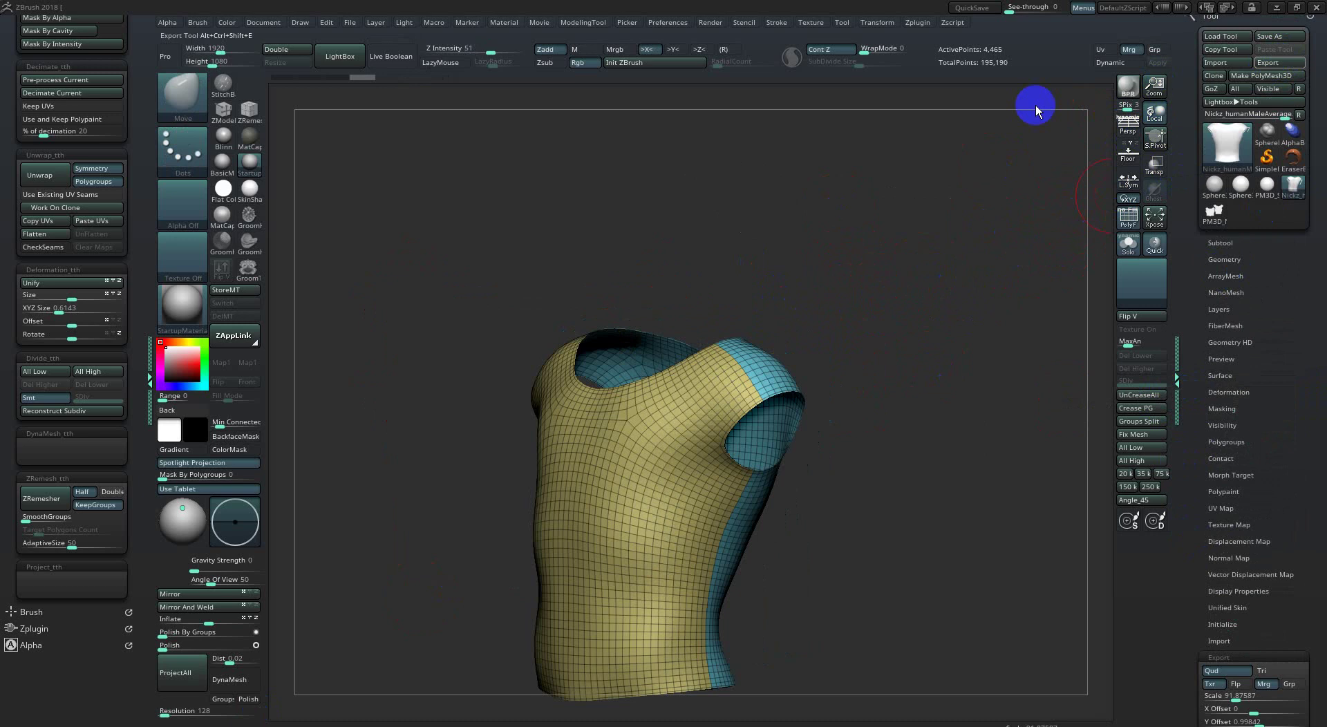
pyautogui.doubleClick(538, 242)
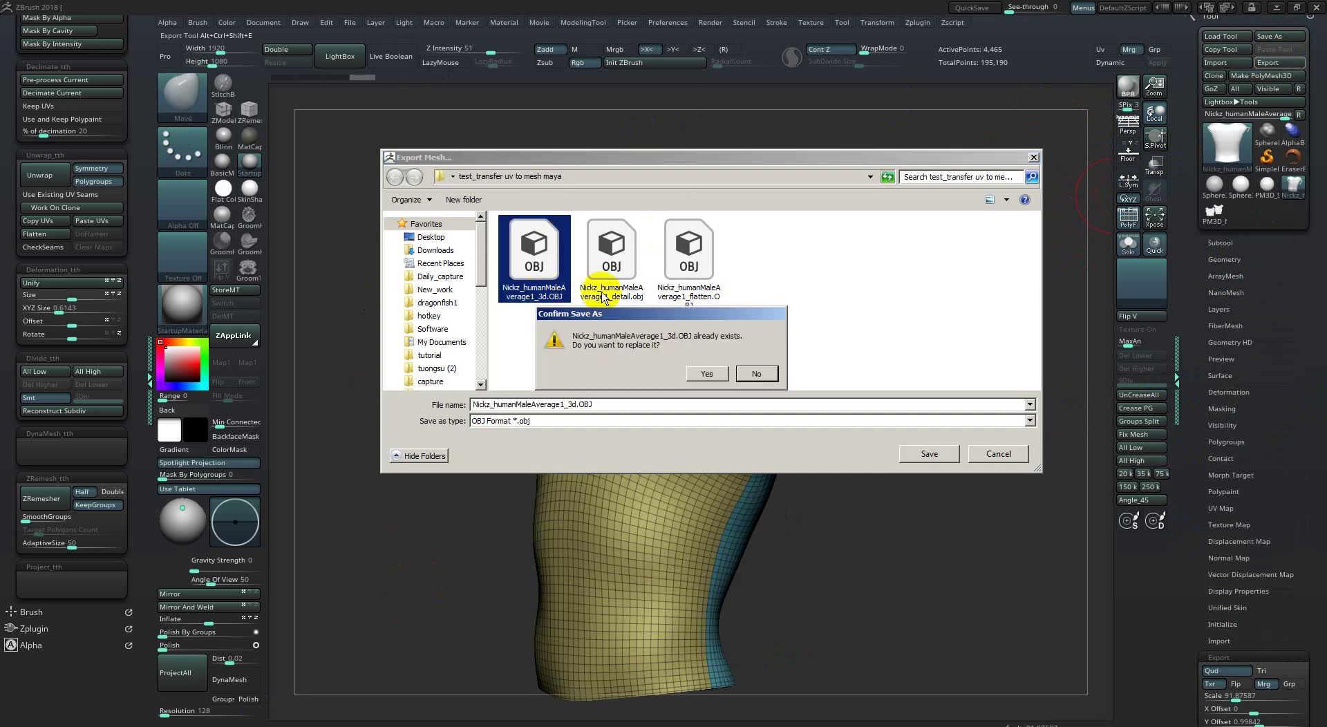
pyautogui.click(712, 375)
pyautogui.hotkey('alt', 'Tab')
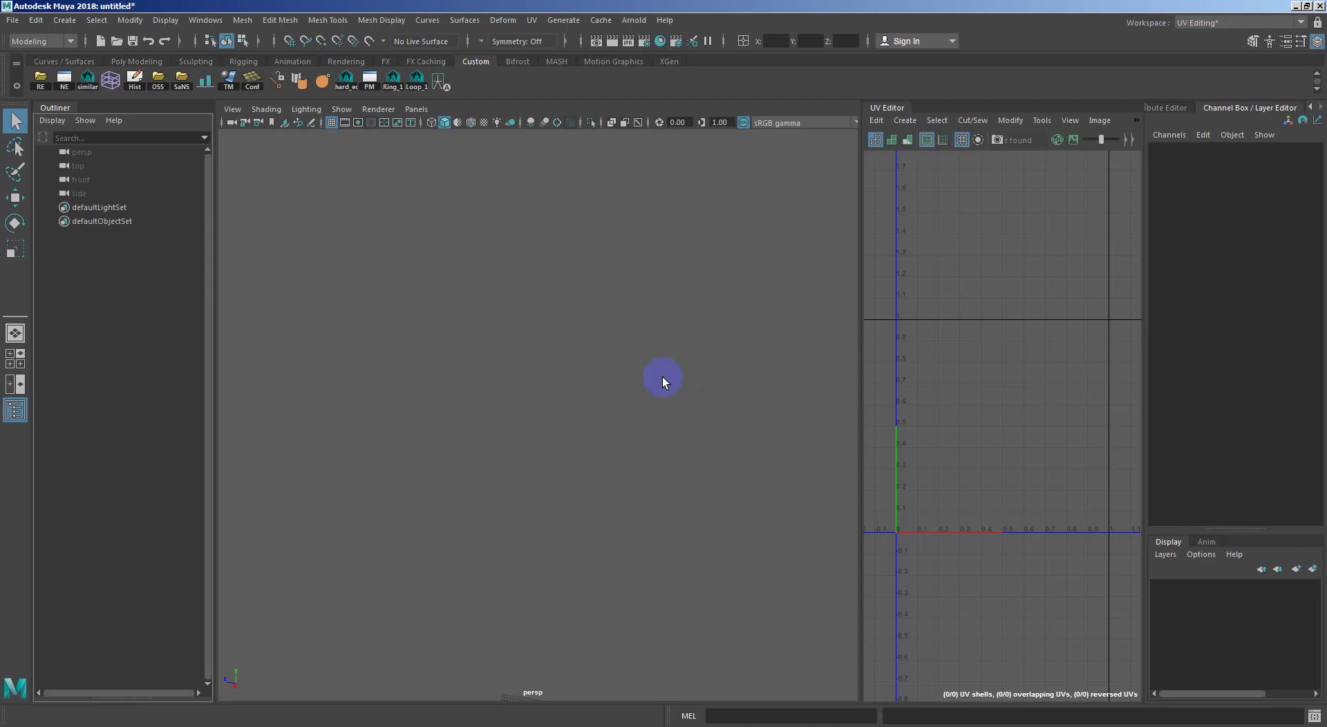
# Import the re-exported 3d shirt OBJ and orbit the view to face it.
pyautogui.click(15, 20)
pyautogui.click(49, 176)
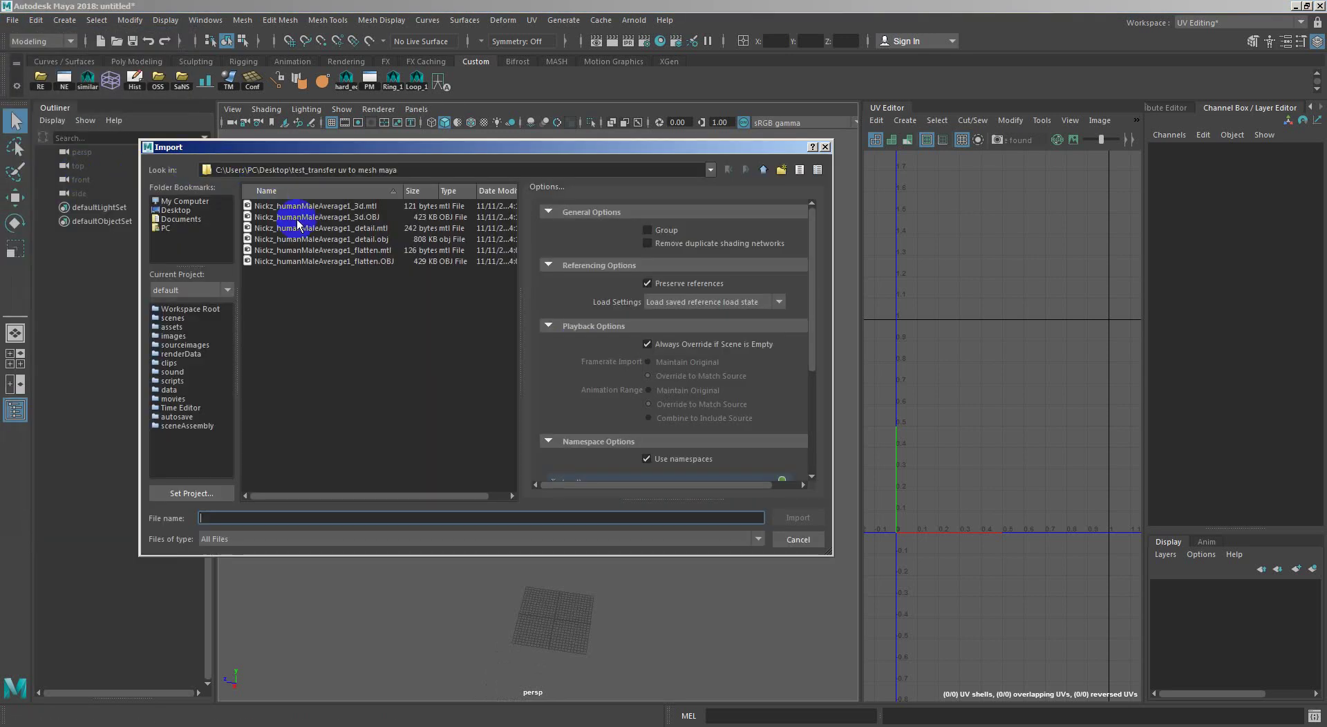
pyautogui.doubleClick(330, 217)
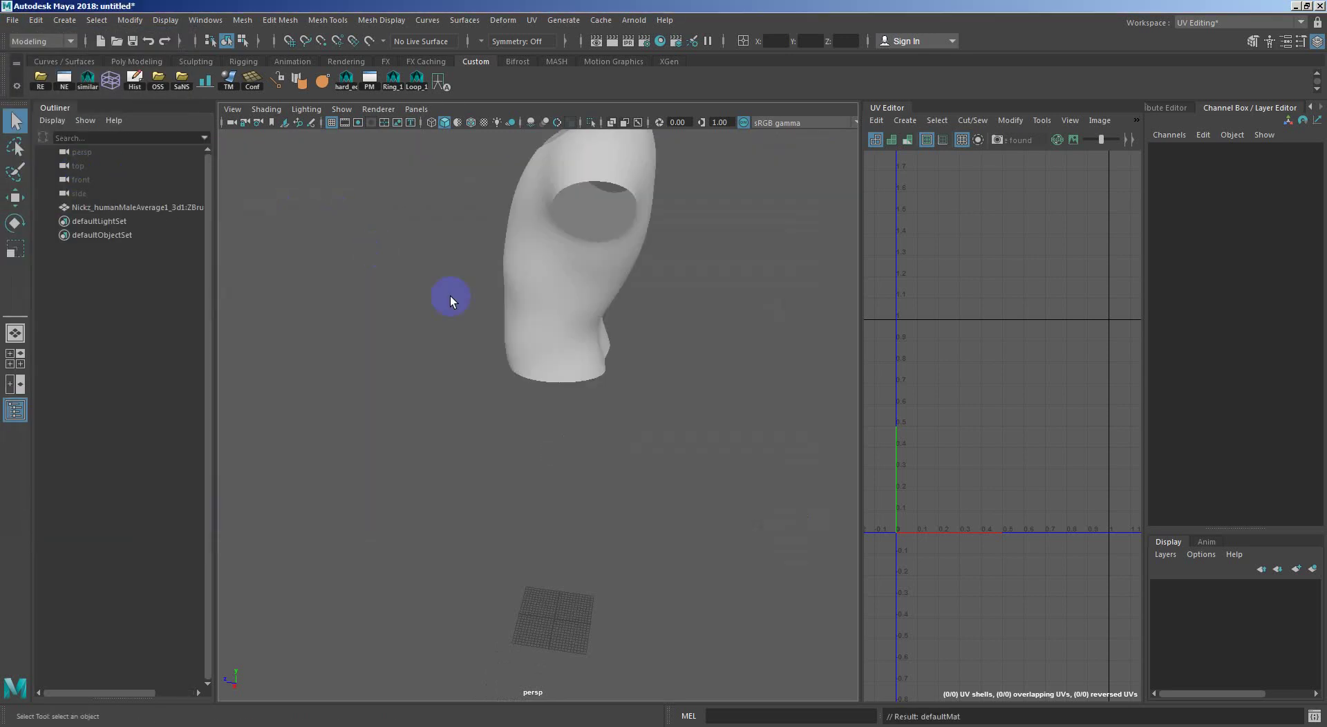
pyautogui.click(598, 376)
pyautogui.keyDown('alt'); pyautogui.moveTo(593, 317); pyautogui.dragTo(764, 353); pyautogui.keyUp('alt')
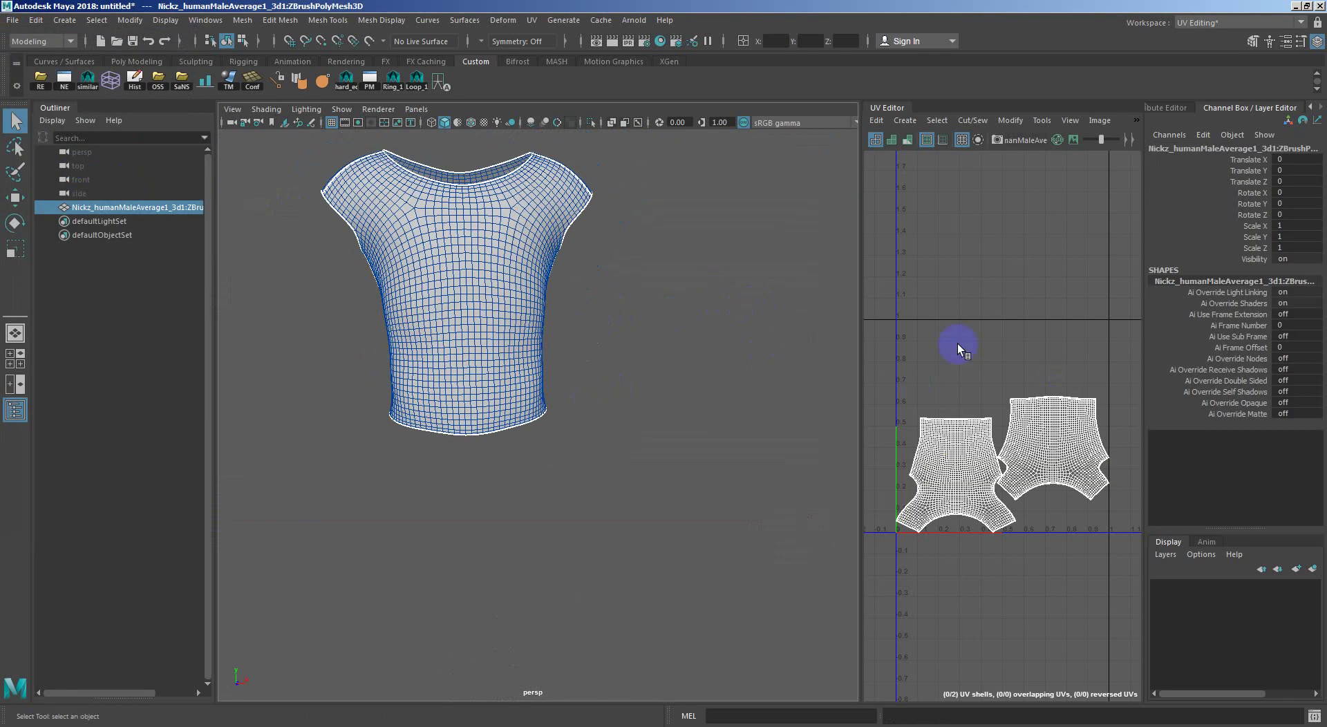
pyautogui.moveTo(584, 253)
pyautogui.keyDown('alt'); pyautogui.mouseDown()
pyautogui.moveTo(559, 409)
pyautogui.moveTo(361, 388)
pyautogui.moveTo(726, 365)
pyautogui.moveTo(673, 386)
pyautogui.moveTo(385, 359)
pyautogui.mouseUp(); pyautogui.keyUp('alt')
pyautogui.scroll(2, 569, 354)
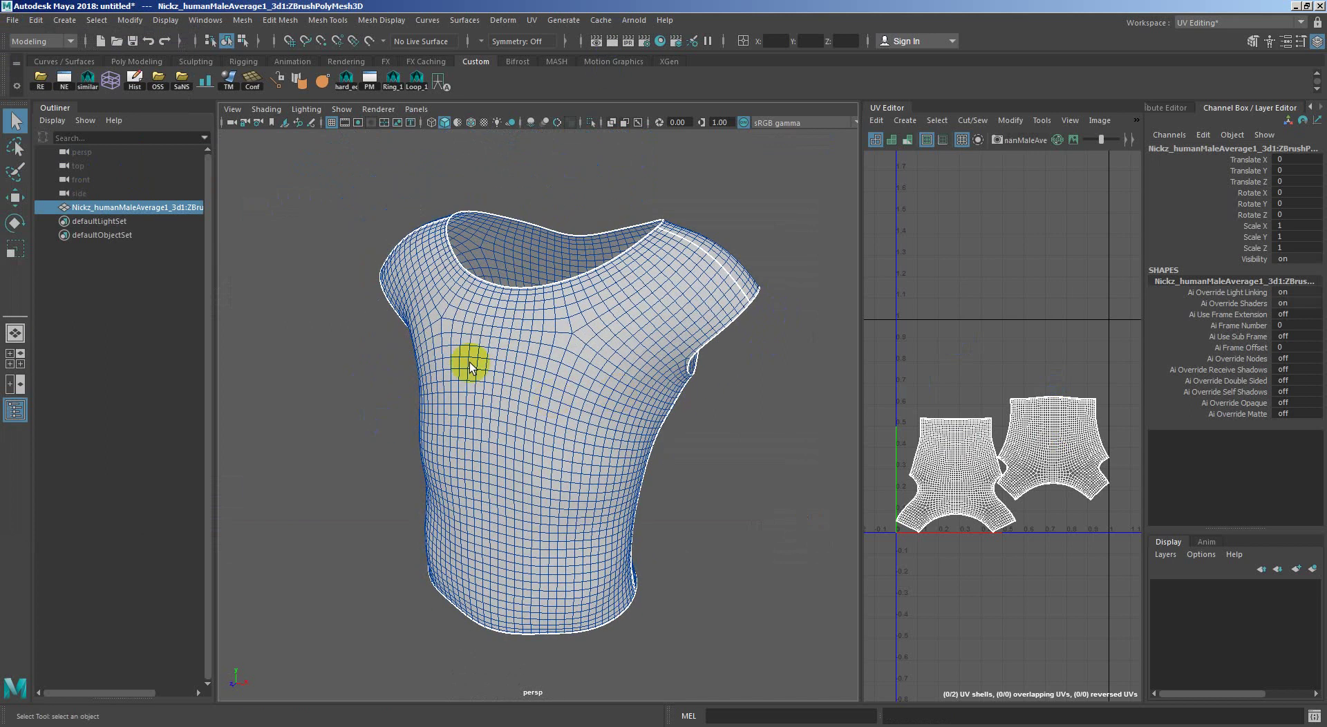
# Import the _detail.obj lattice mesh from the same folder.
pyautogui.click(12, 20)
pyautogui.click(87, 172)
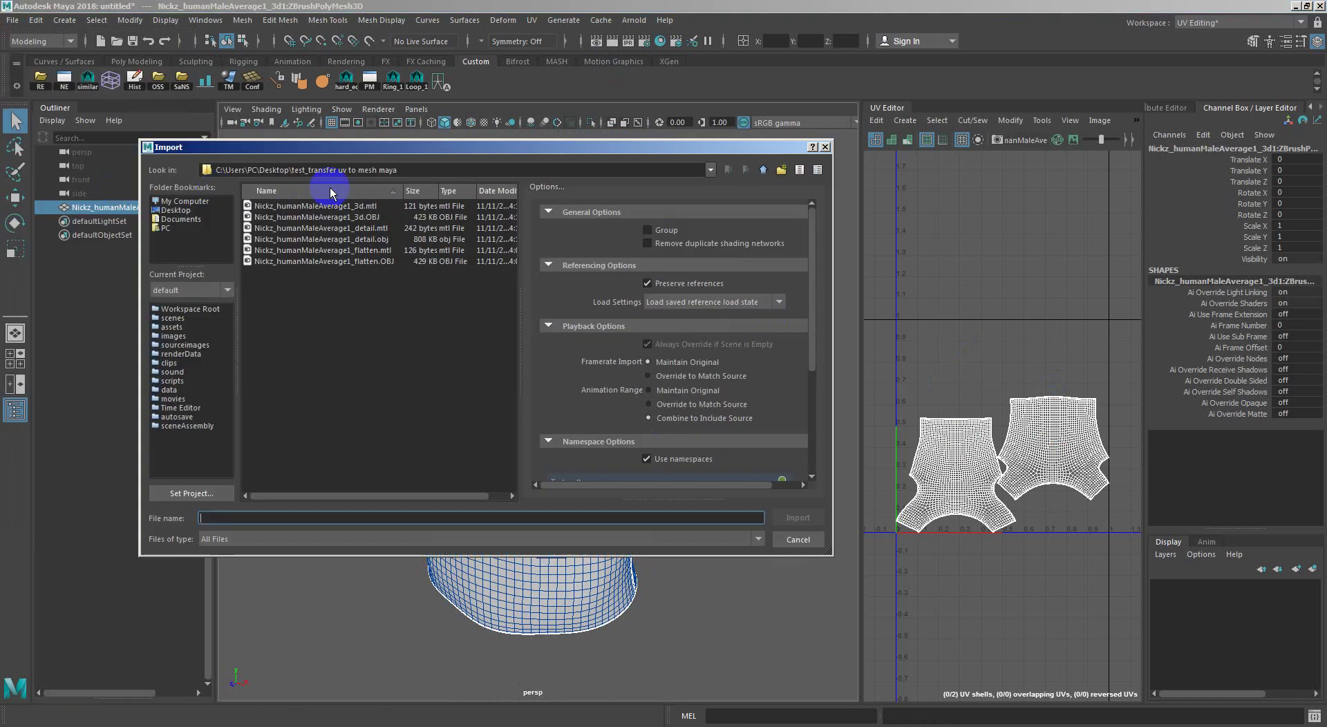
pyautogui.click(347, 240)
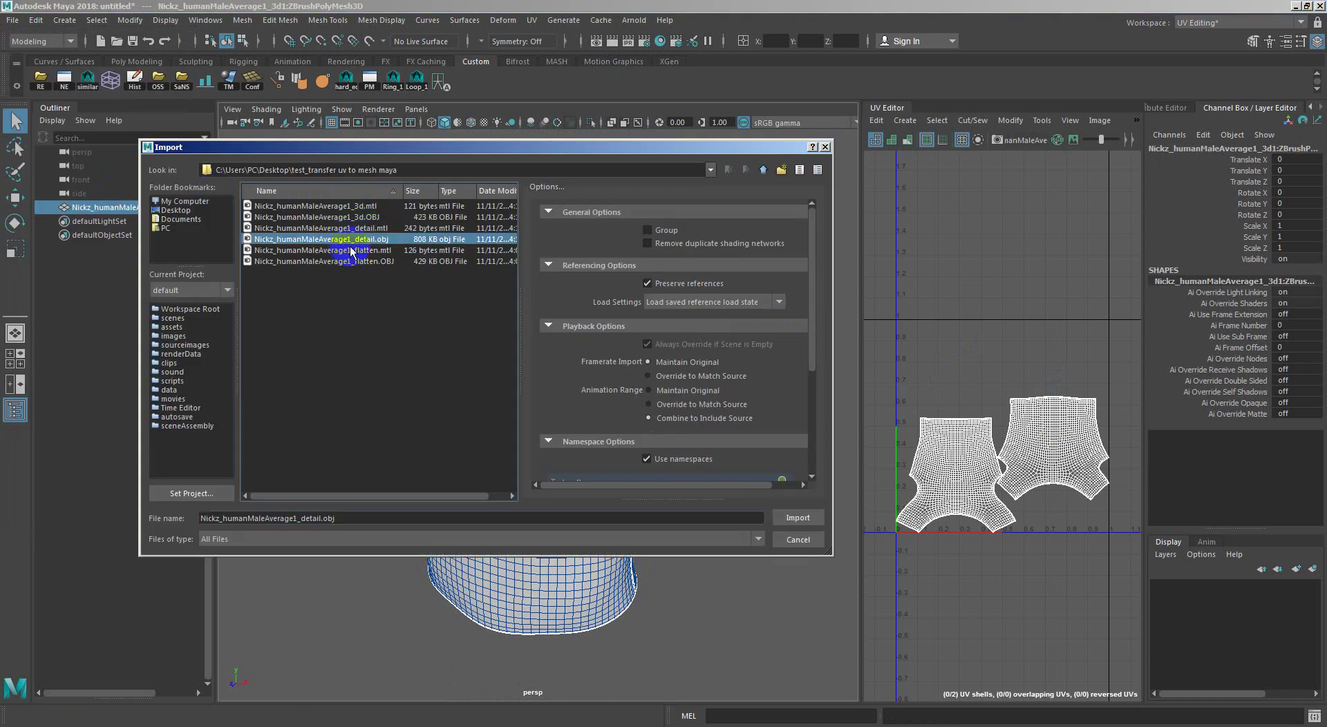
pyautogui.doubleClick(352, 242)
pyautogui.click(670, 233)
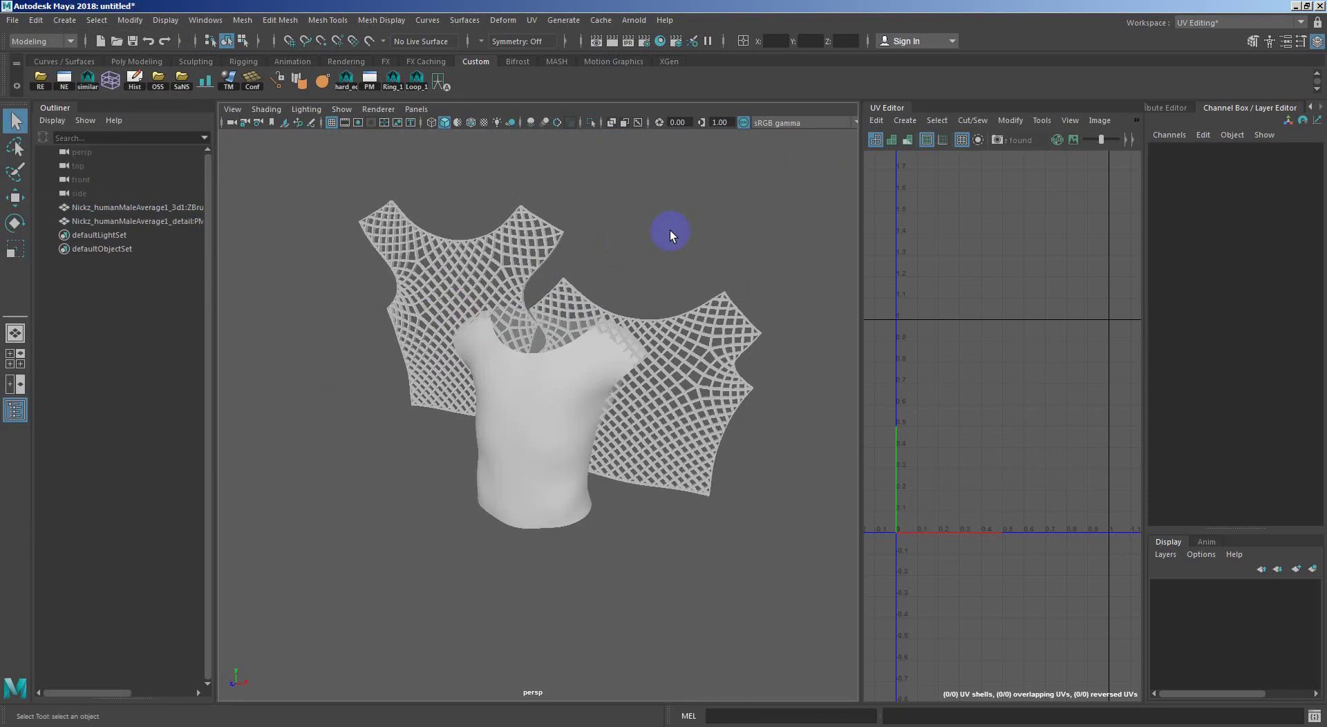
pyautogui.click(689, 337)
pyautogui.moveTo(689, 337)
pyautogui.keyDown('alt'); pyautogui.mouseDown()
pyautogui.moveTo(542, 341)
pyautogui.moveTo(575, 363)
pyautogui.mouseUp(); pyautogui.keyUp('alt')
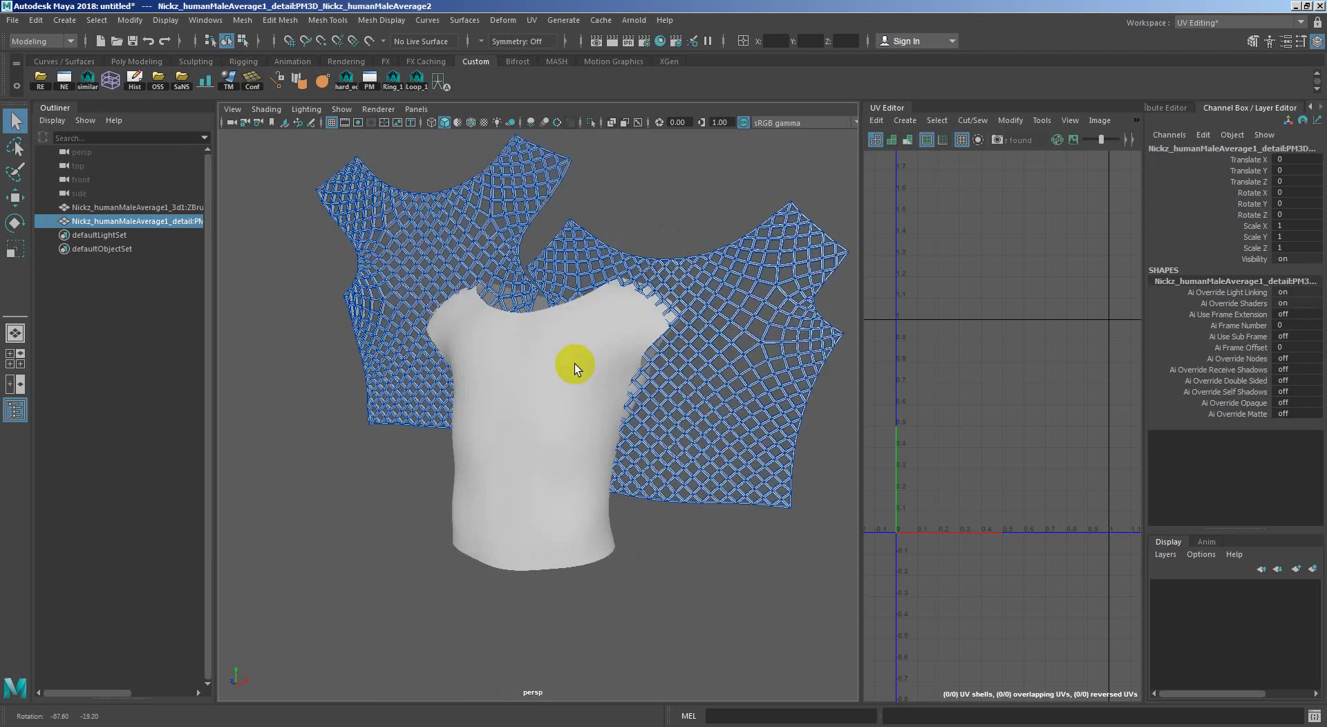
# Import the _flatten.OBJ panel mesh and select it.
pyautogui.hotkey('ctrl', 'i')
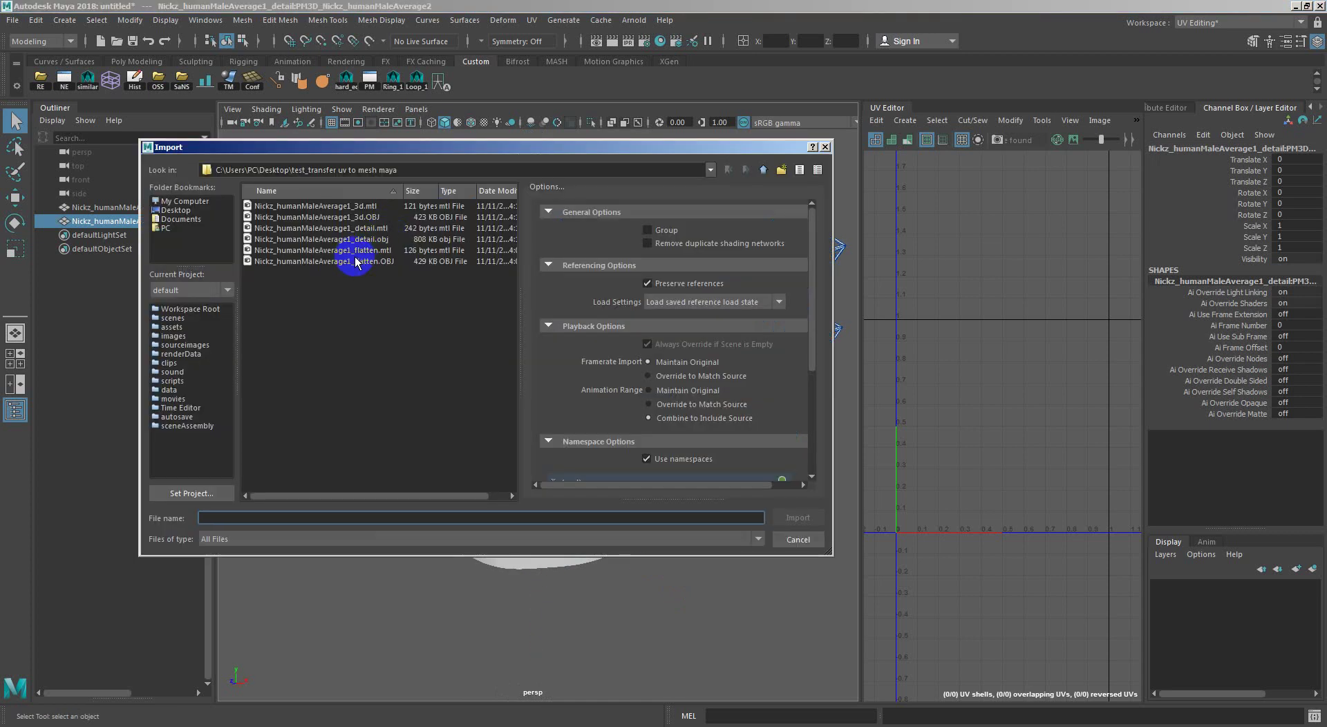
pyautogui.click(354, 261)
pyautogui.doubleClick(359, 264)
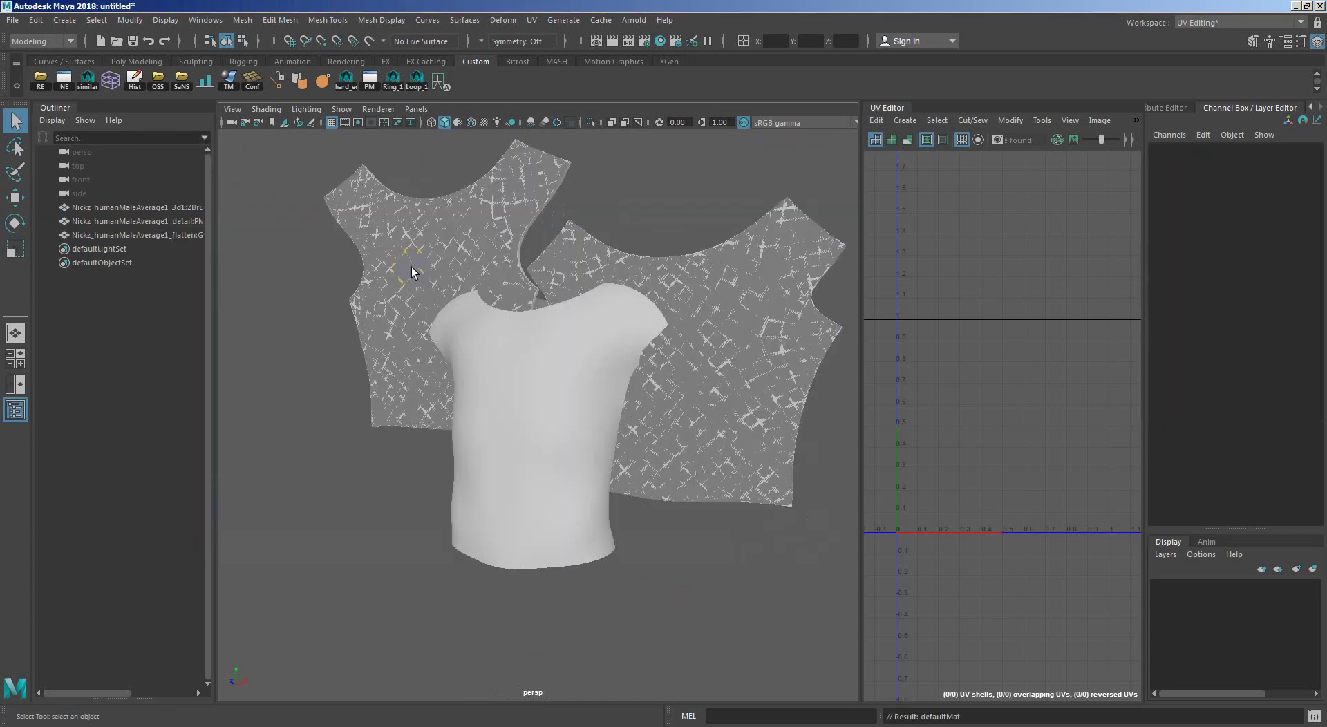
pyautogui.click(629, 282)
# Isolate the 3D shirt and flatten panels in the view and select them.
pyautogui.moveTo(631, 283)
pyautogui.keyDown('alt'); pyautogui.mouseDown()
pyautogui.moveTo(622, 304)
pyautogui.moveTo(563, 297)
pyautogui.moveTo(505, 314)
pyautogui.mouseUp(); pyautogui.keyUp('alt')
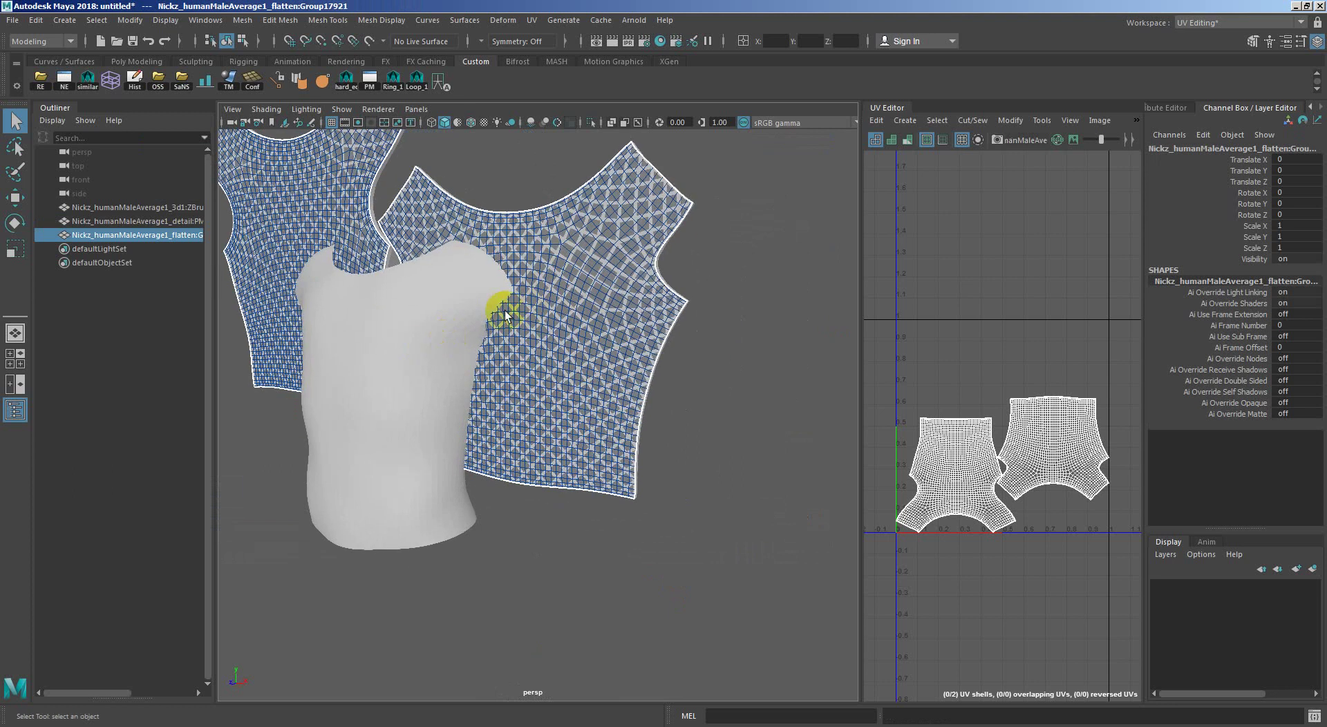
pyautogui.click(448, 340)
pyautogui.keyDown('shift'); pyautogui.click(585, 357); pyautogui.keyUp('shift')
pyautogui.hotkey('ctrl', '1')
pyautogui.click(636, 385)
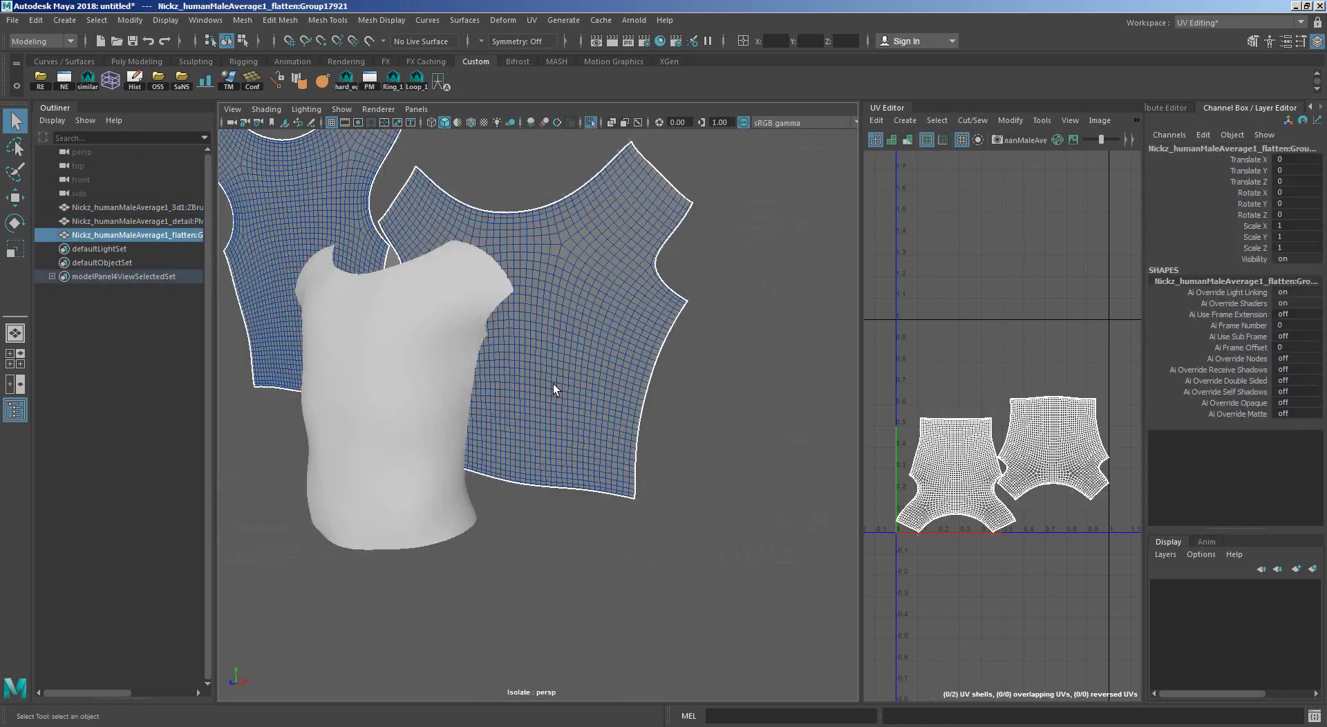
pyautogui.click(419, 391)
pyautogui.click(602, 358)
pyautogui.click(415, 396)
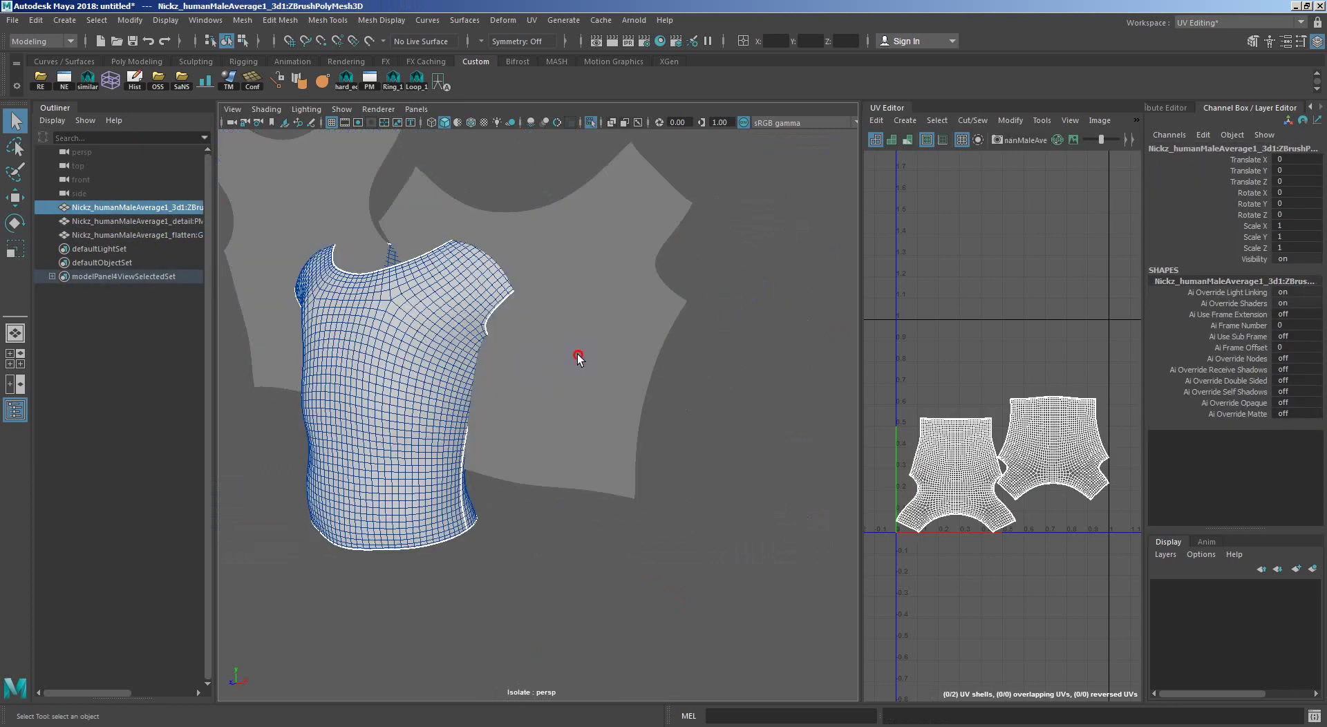
pyautogui.click(578, 355)
pyautogui.click(623, 346)
pyautogui.click(392, 470)
pyautogui.keyDown('shift'); pyautogui.click(567, 484); pyautogui.keyUp('shift')
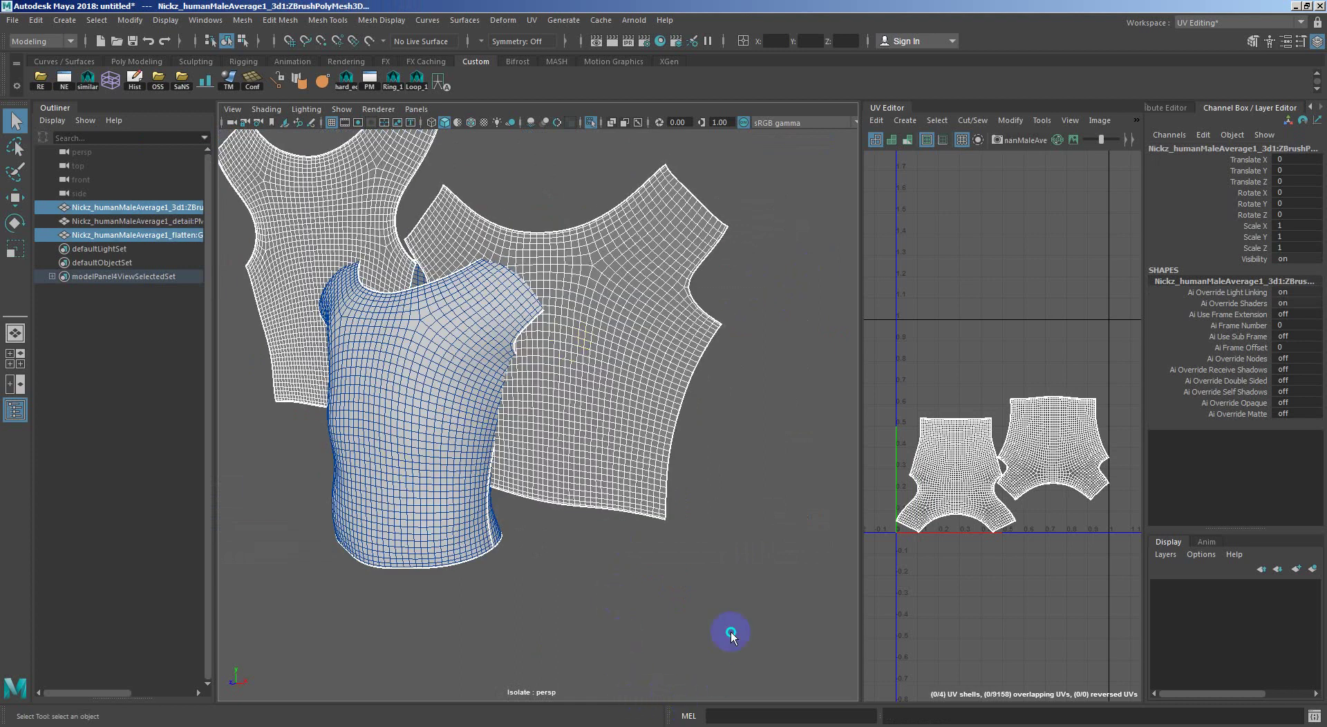
pyautogui.hotkey('ctrl', 'a')
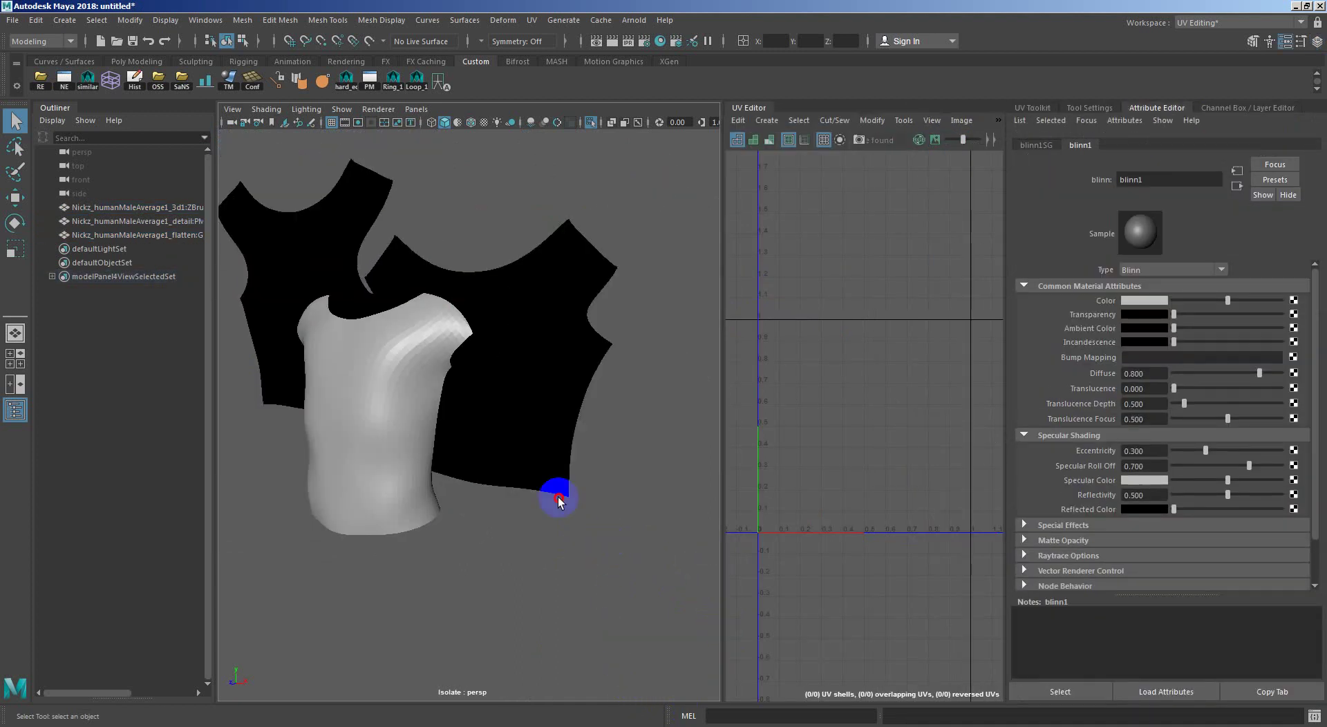
pyautogui.click(386, 371)
pyautogui.keyDown('alt'); pyautogui.moveTo(578, 400); pyautogui.dragTo(460, 460); pyautogui.keyUp('alt')
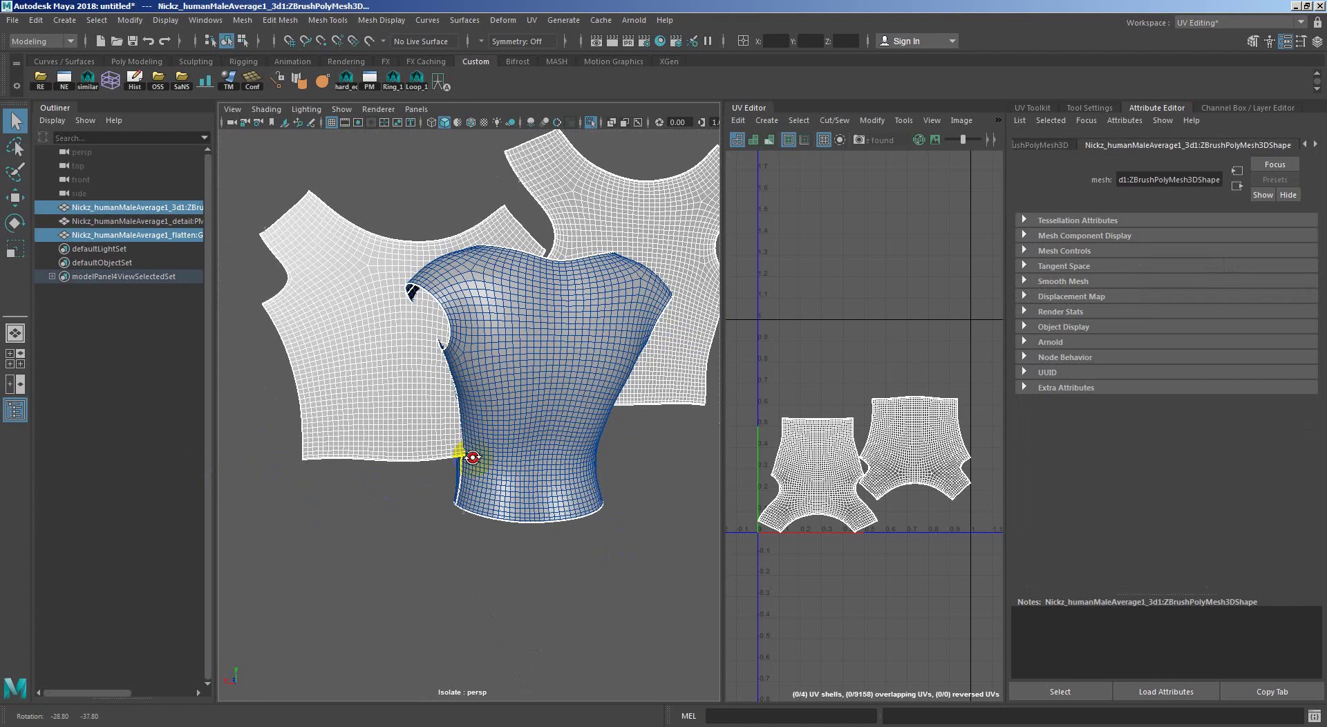
# Soften all edges of the flat shirt panels.
pyautogui.click(392, 448)
pyautogui.click(372, 404)
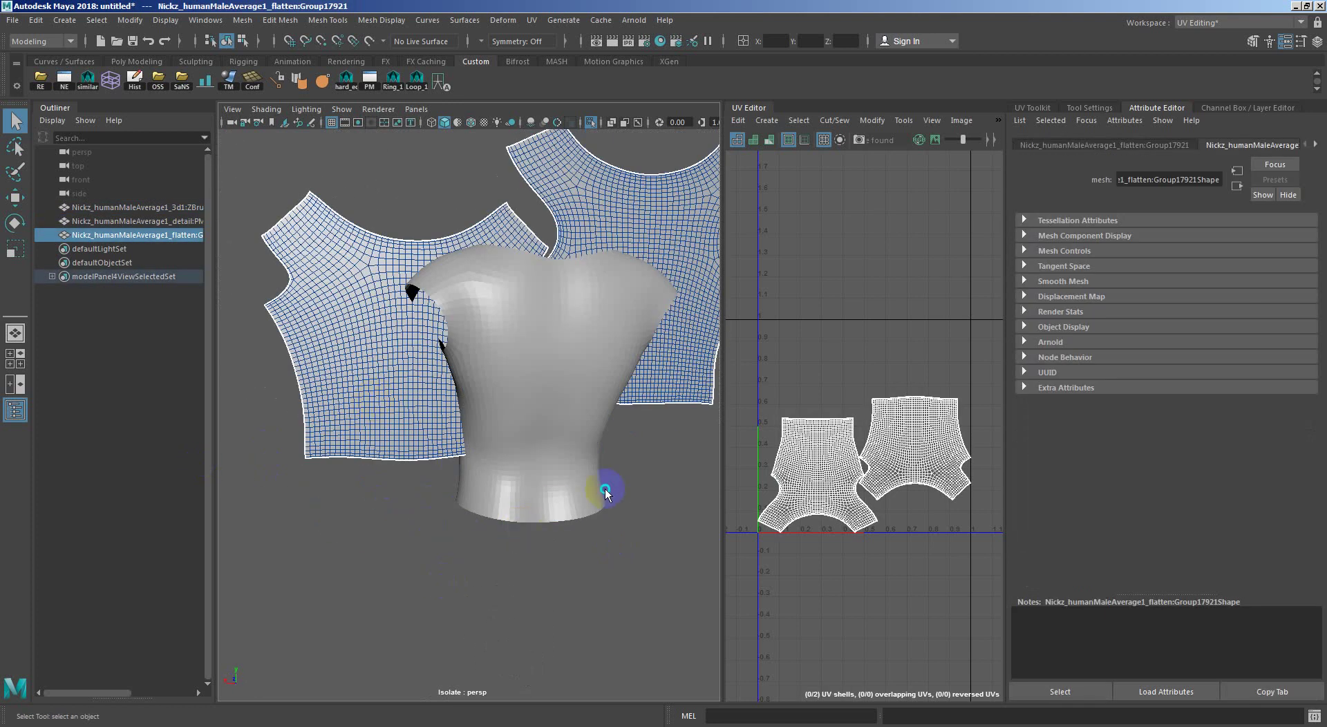
pyautogui.hotkey('ctrl', 'F10')
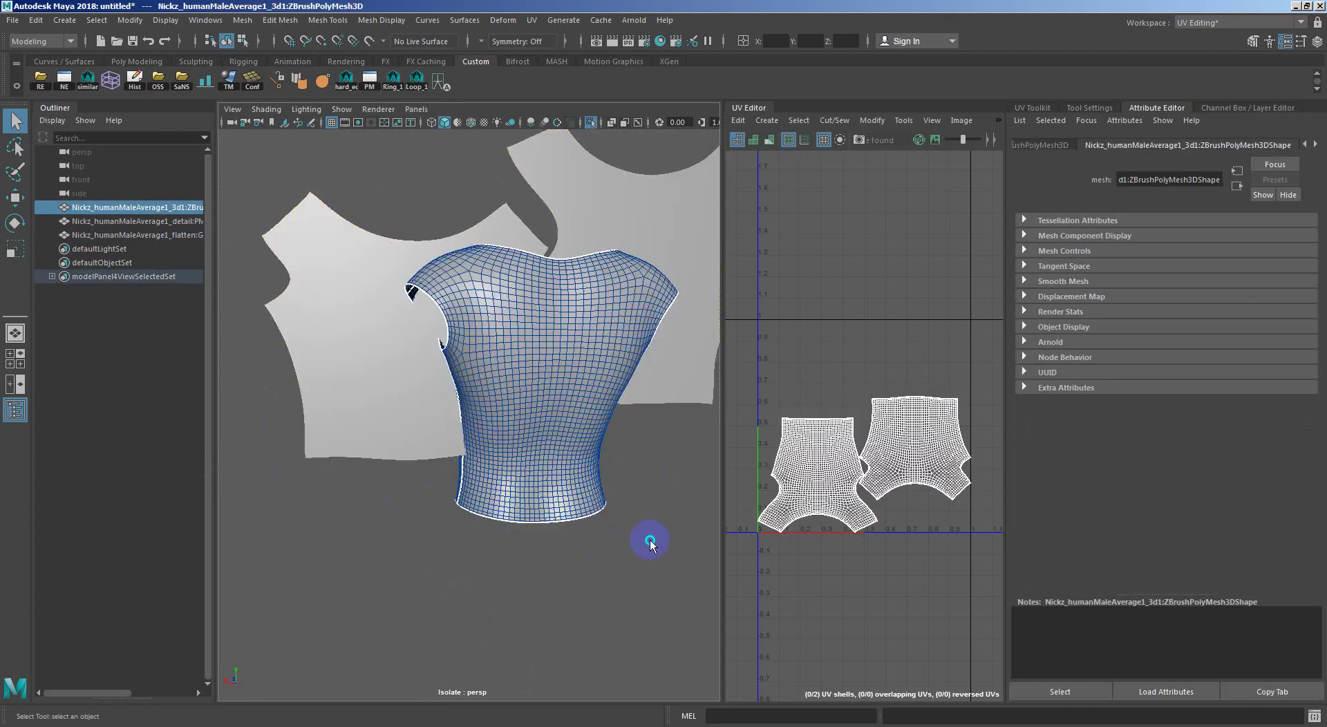
# Select the 3D shirt and the flat panels together for the transfer.
pyautogui.click(678, 510)
pyautogui.click(510, 479)
pyautogui.keyDown('alt'); pyautogui.moveTo(509, 480); pyautogui.dragTo(401, 457, button='middle'); pyautogui.keyUp('alt')
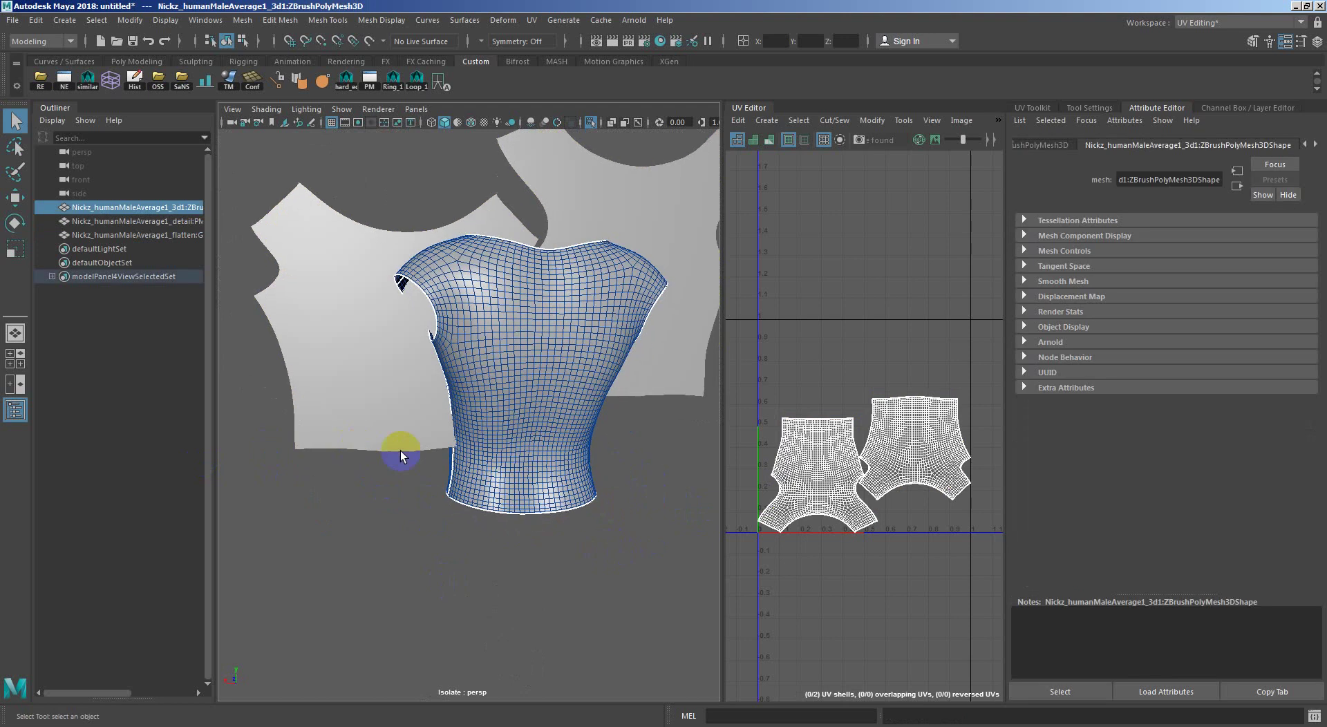
pyautogui.keyDown('alt'); pyautogui.moveTo(401, 456); pyautogui.dragTo(676, 444); pyautogui.keyUp('alt')
pyautogui.click(595, 409)
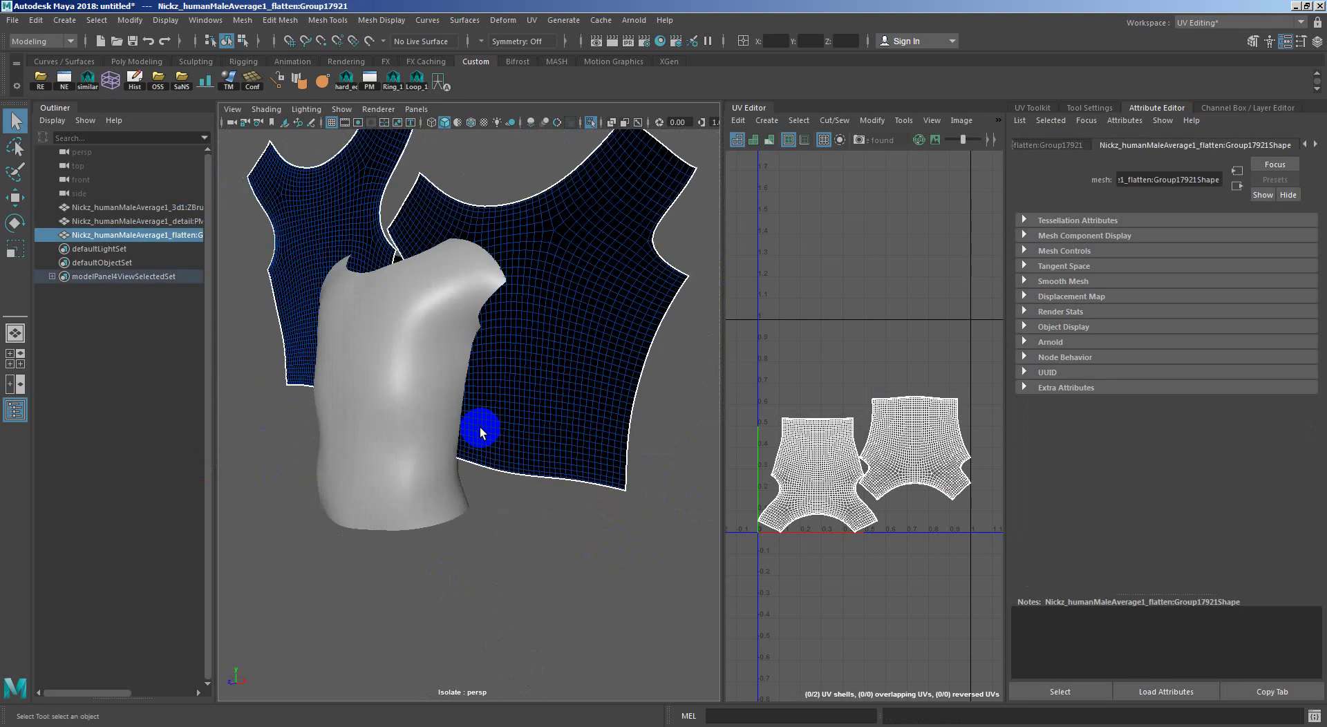
pyautogui.click(417, 435)
pyautogui.keyDown('alt'); pyautogui.moveTo(417, 435); pyautogui.dragTo(528, 432); pyautogui.keyUp('alt')
pyautogui.keyDown('shift'); pyautogui.click(598, 394); pyautogui.keyUp('shift')
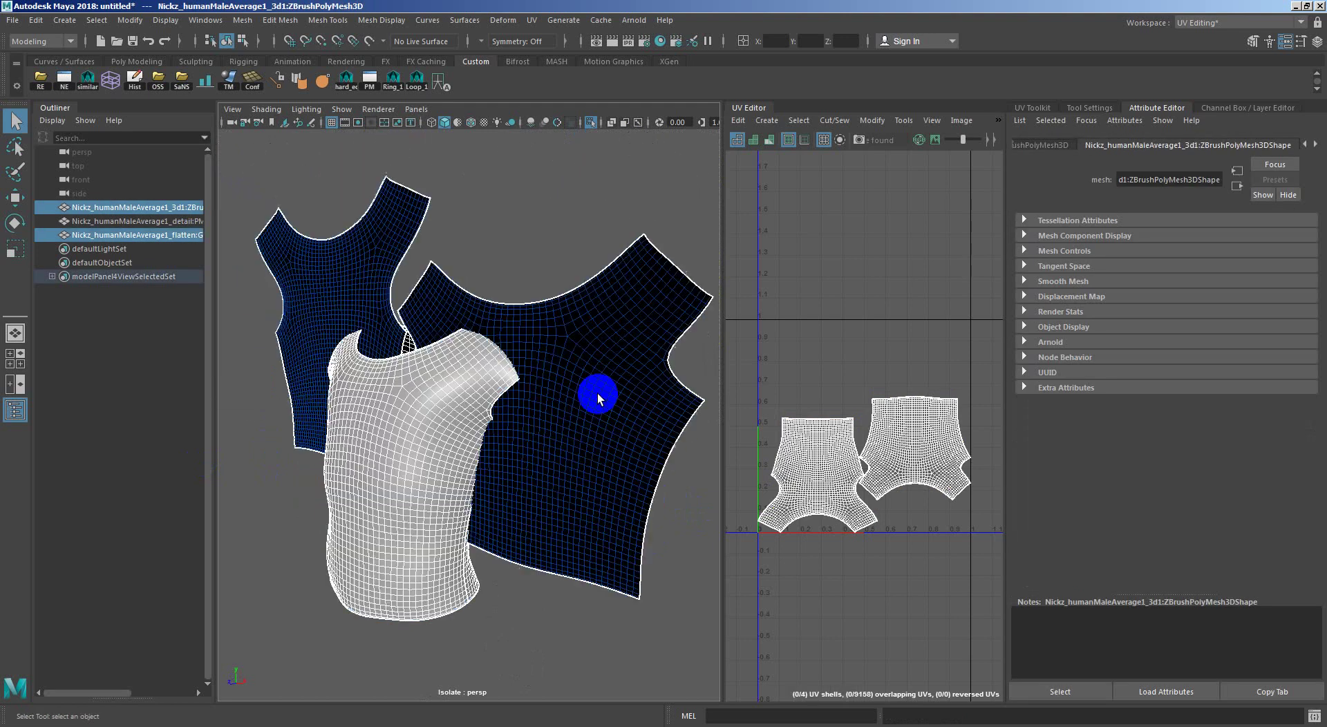
# Open the Mesh > Transfer Attributes options and reset them to defaults.
pyautogui.click(242, 20)
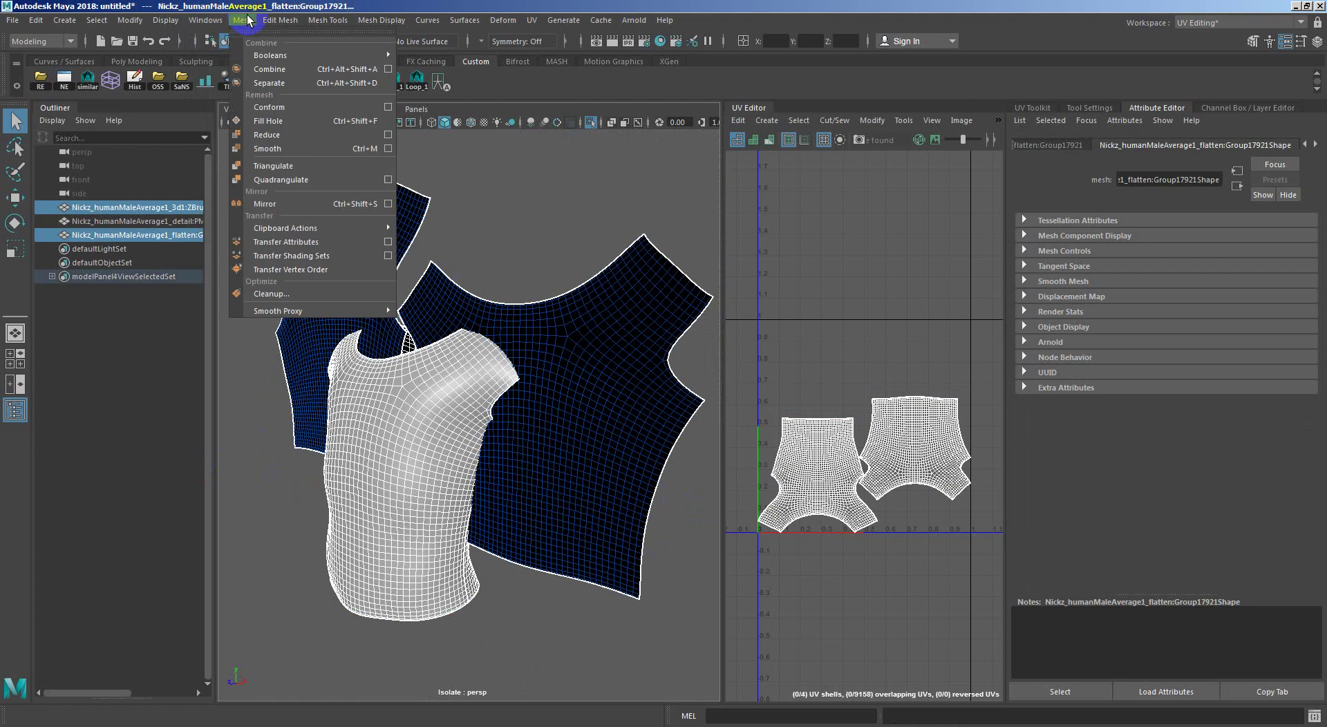
pyautogui.click(388, 241)
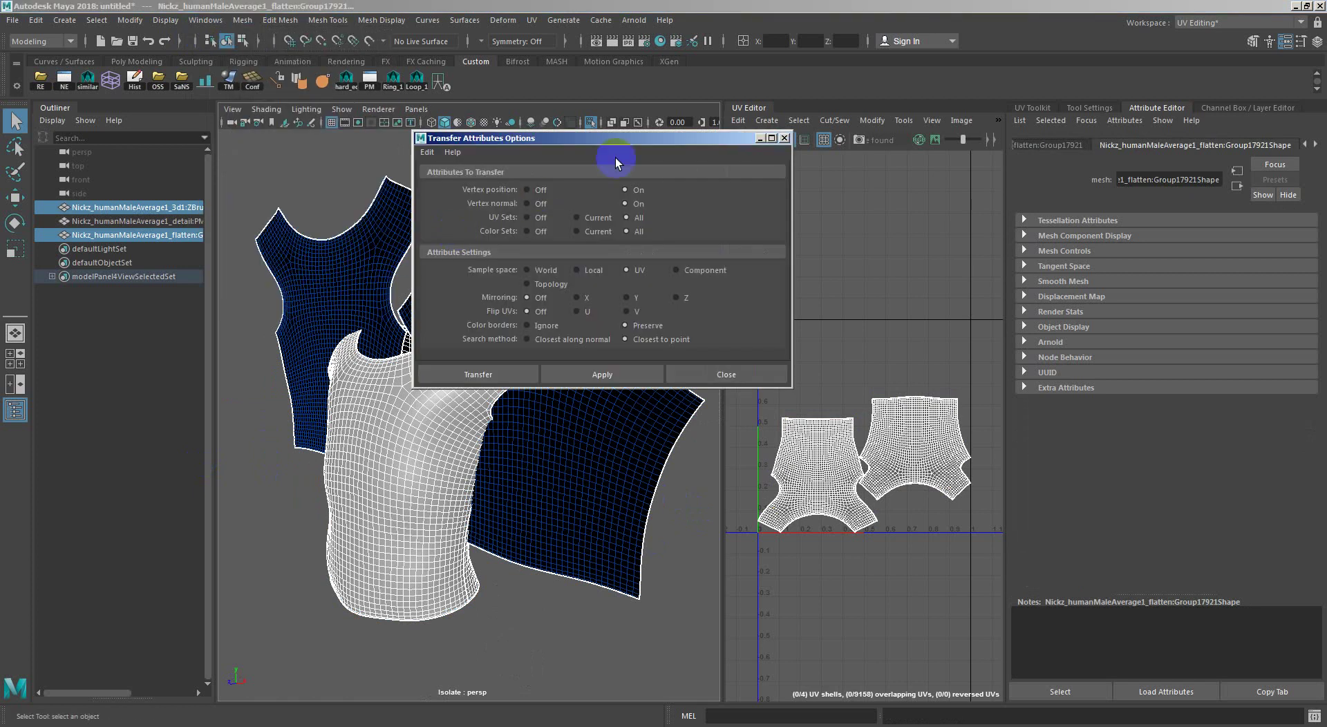
pyautogui.moveTo(651, 137); pyautogui.dragTo(430, 171)
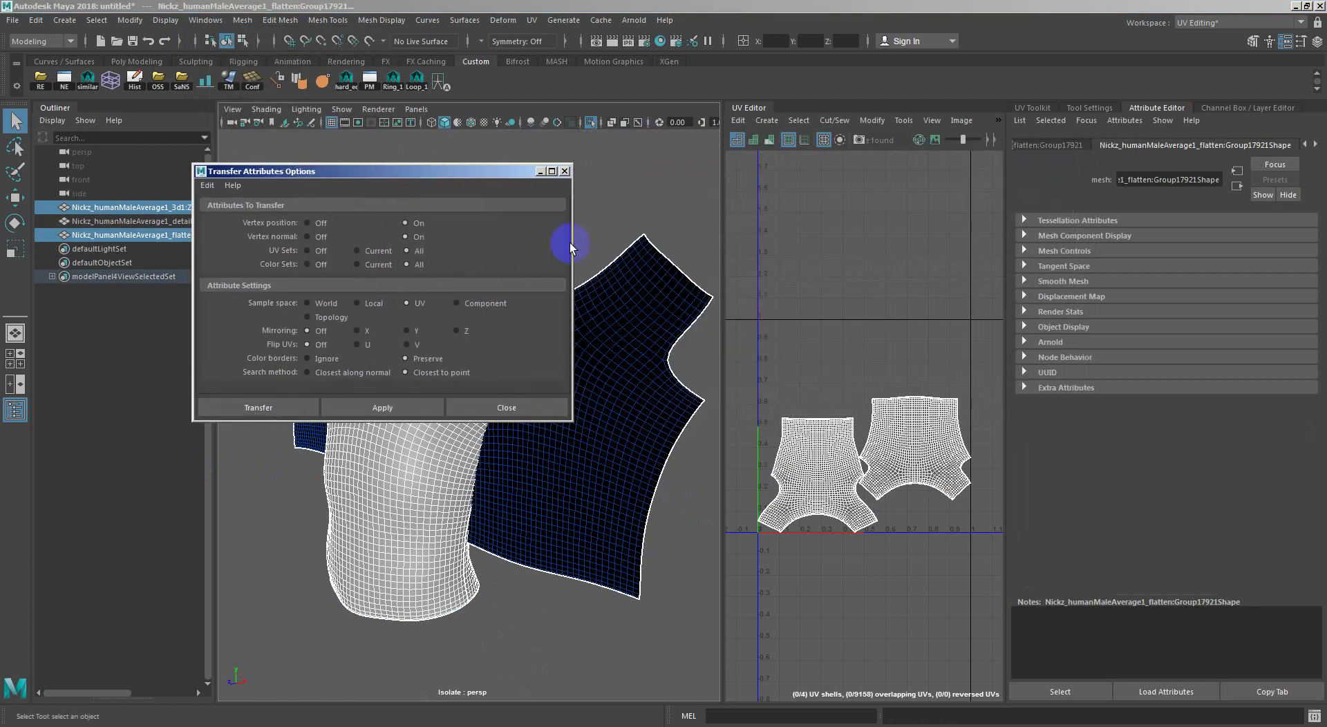
pyautogui.moveTo(423, 474); pyautogui.dragTo(581, 547)
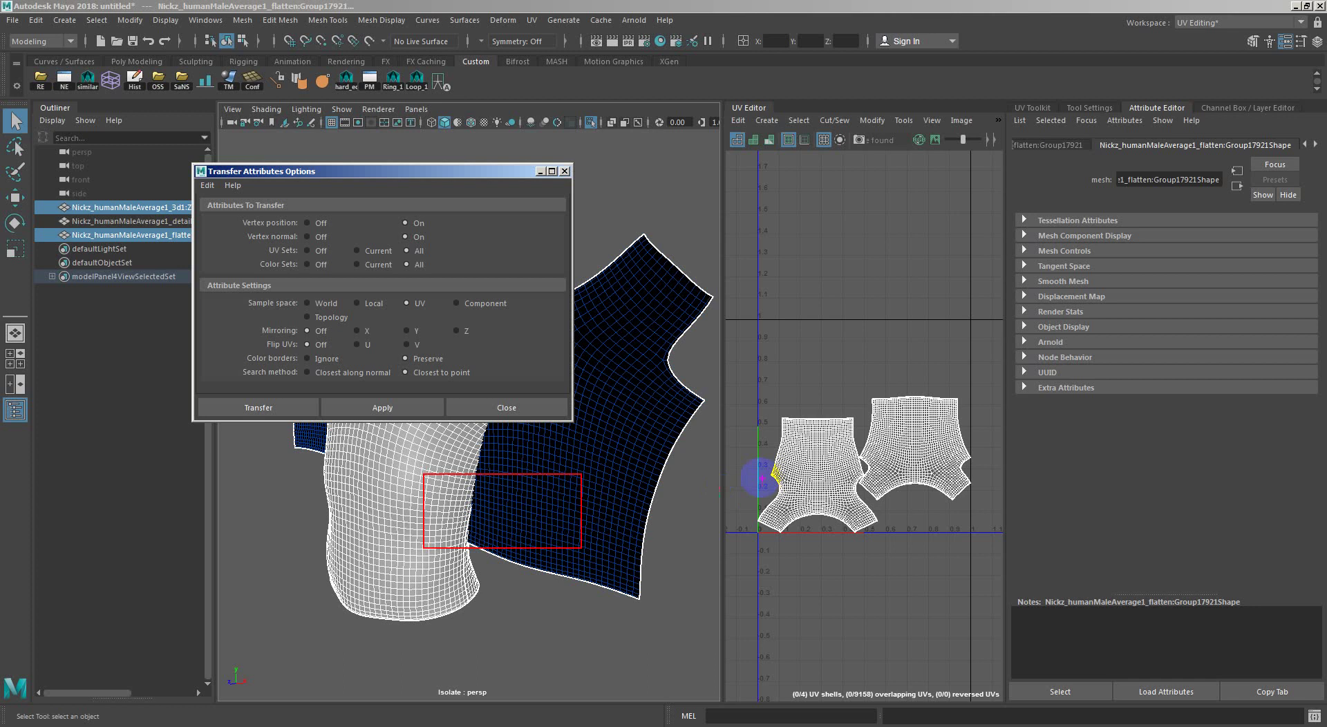
pyautogui.moveTo(740, 368); pyautogui.dragTo(888, 513)
pyautogui.moveTo(759, 473); pyautogui.dragTo(537, 510)
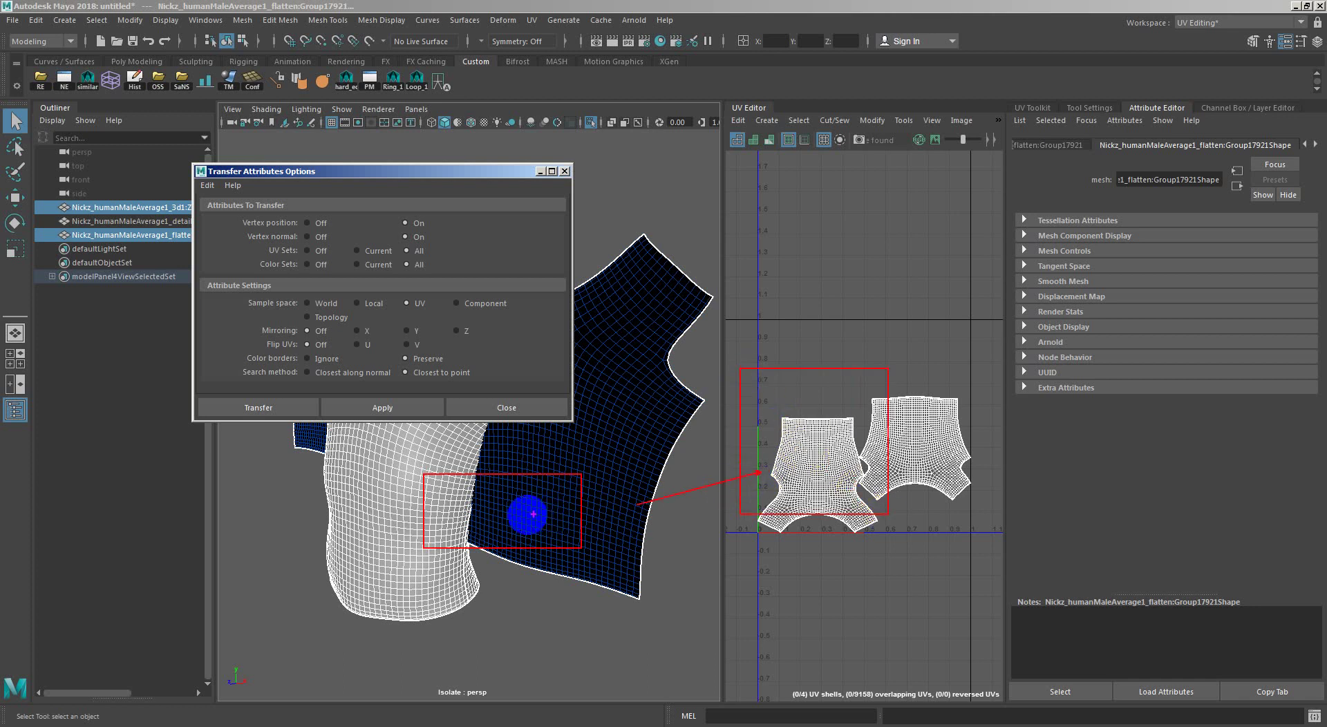
pyautogui.moveTo(637, 504); pyautogui.dragTo(731, 450)
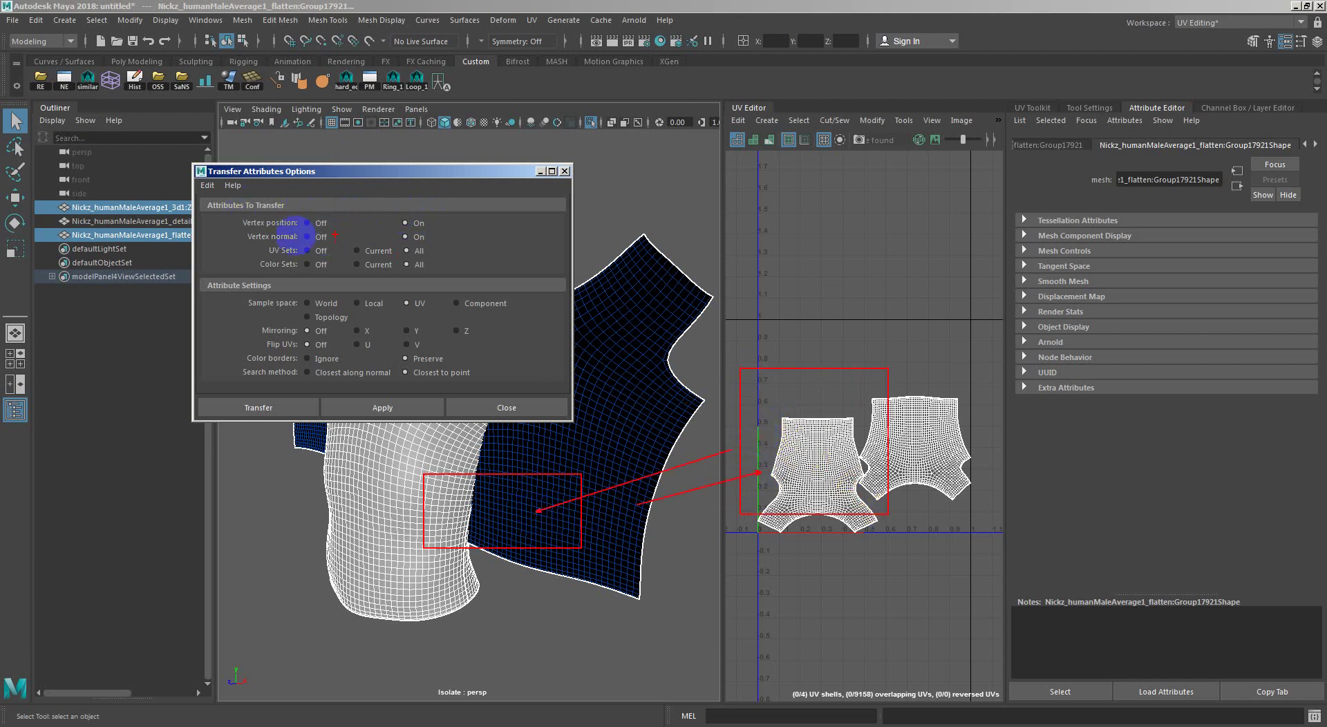
pyautogui.press('Escape')
pyautogui.click(208, 185)
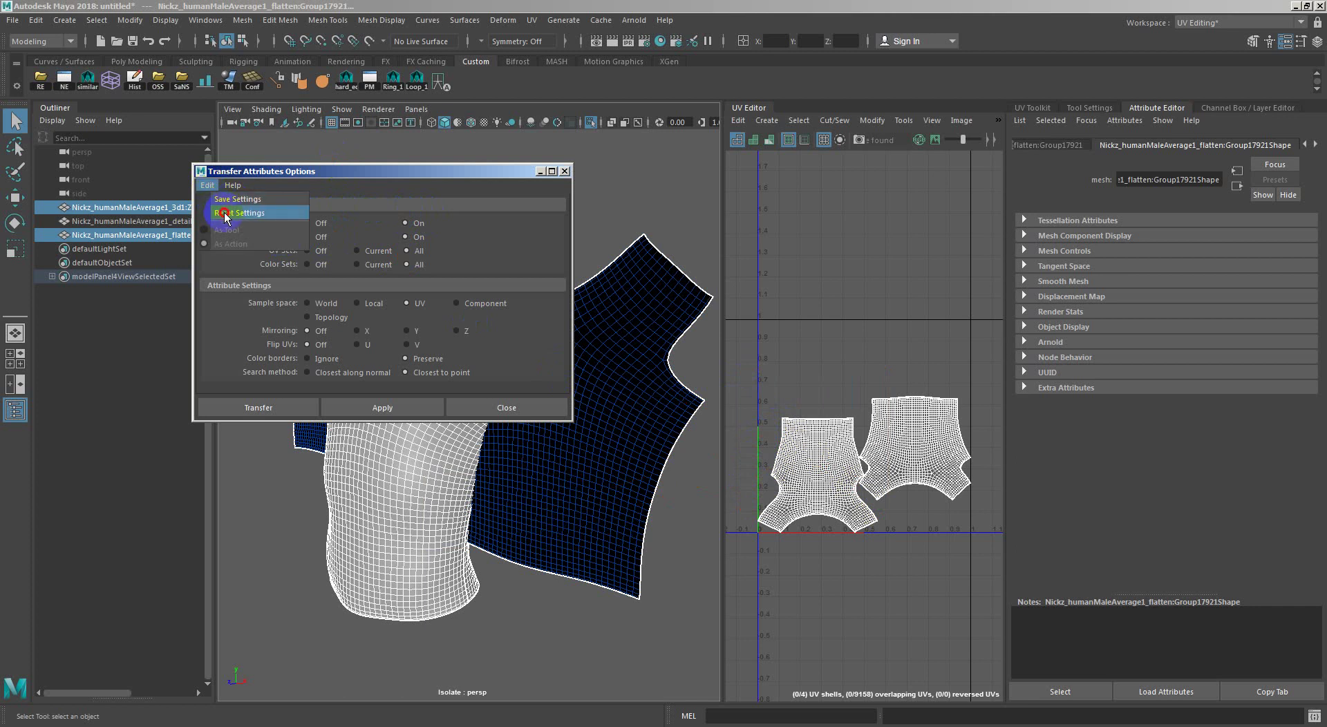
pyautogui.click(228, 211)
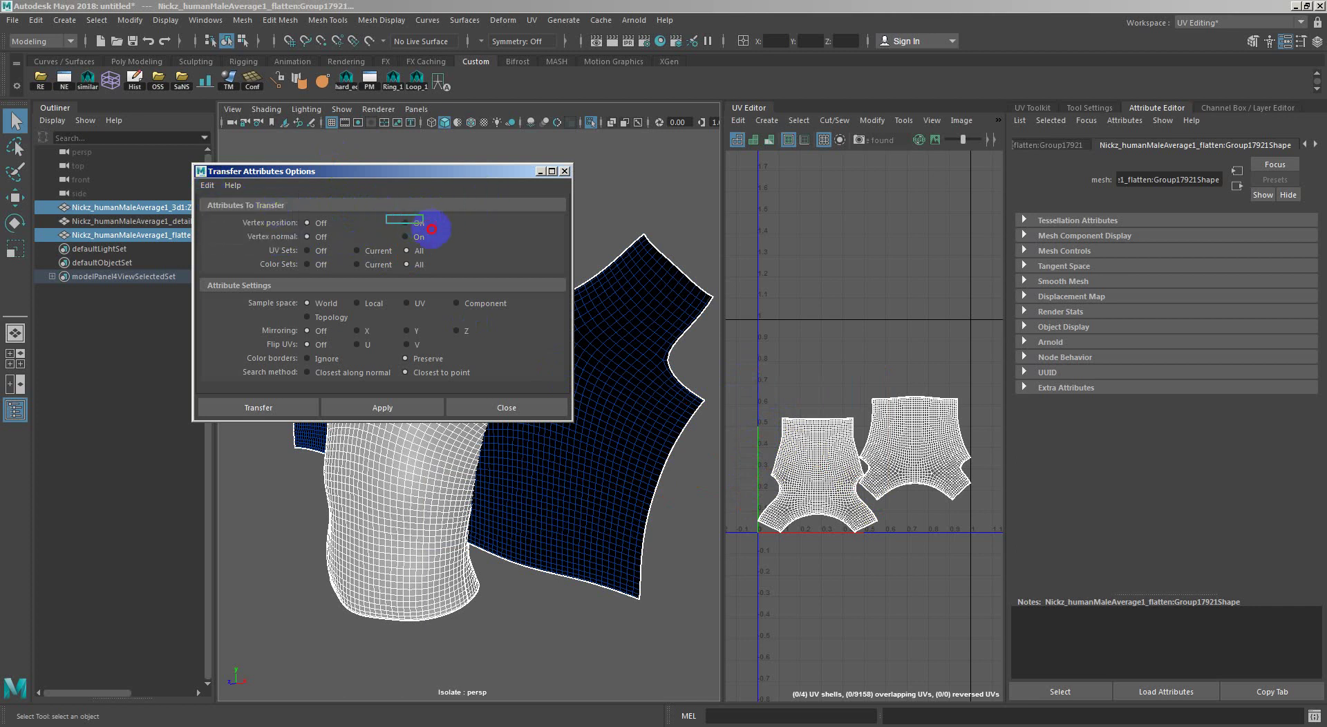
pyautogui.moveTo(386, 216)
pyautogui.mouseDown()
pyautogui.moveTo(431, 229)
pyautogui.moveTo(394, 239)
pyautogui.mouseUp()
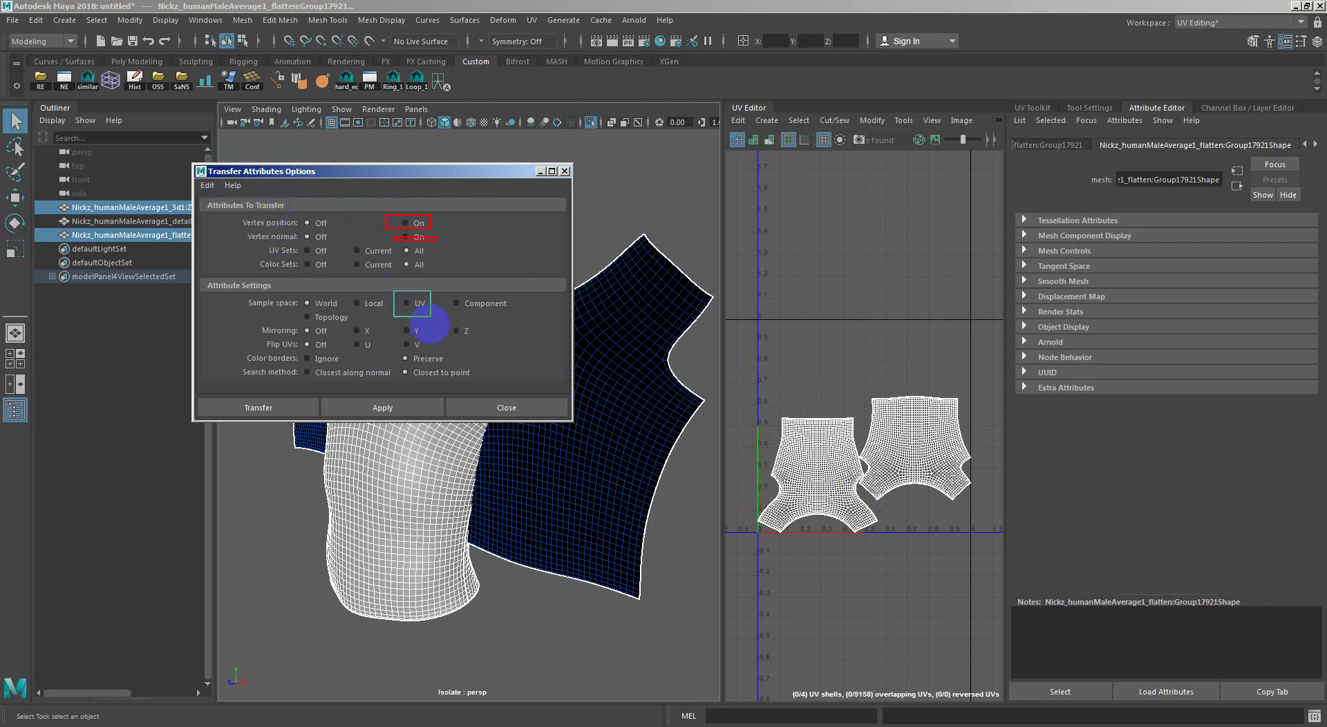
pyautogui.press('Escape')
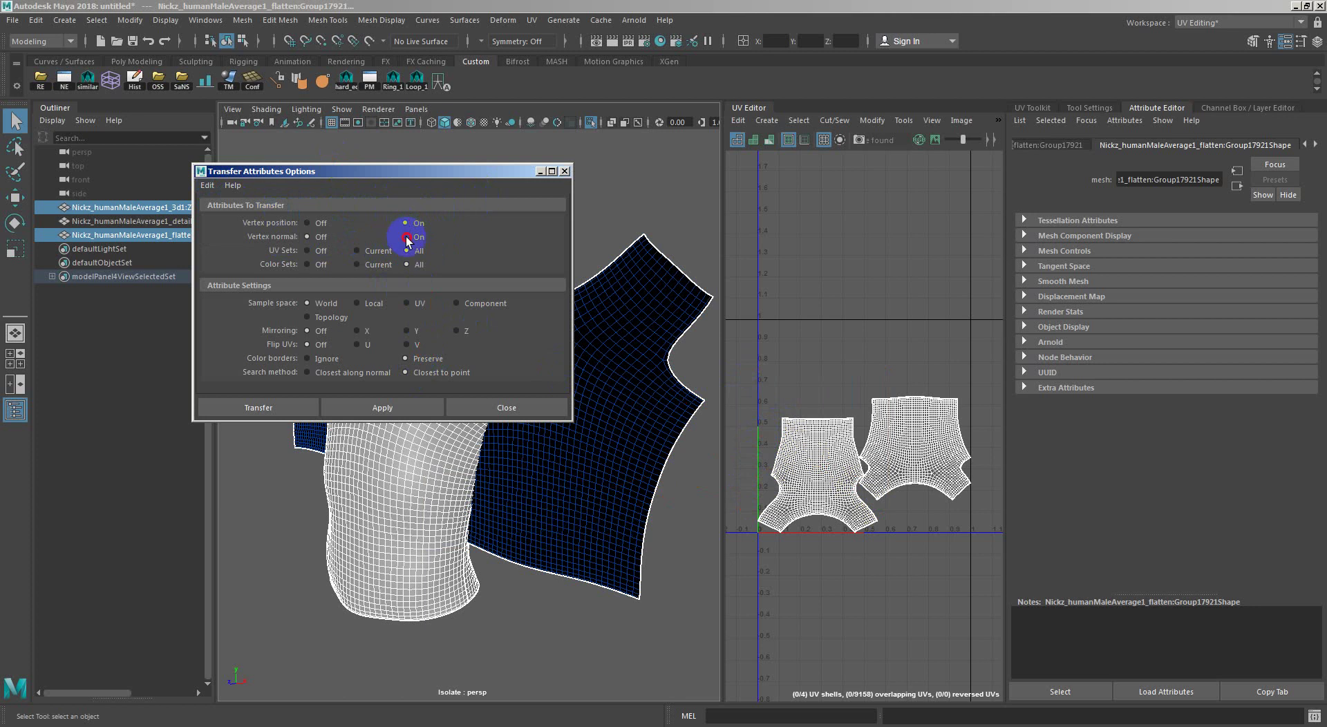
# Turn on vertex position and normal, set Sample space to UV, and apply the transfer.
pyautogui.click(407, 237)
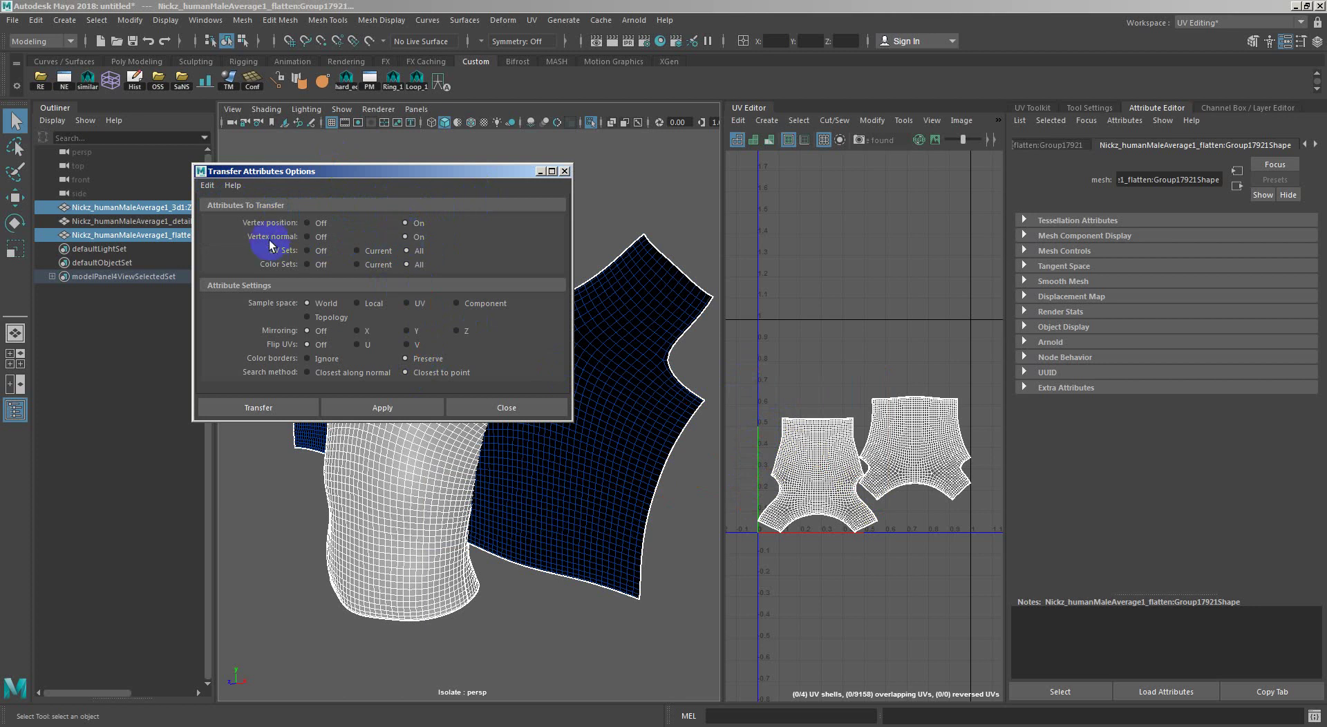
pyautogui.click(406, 303)
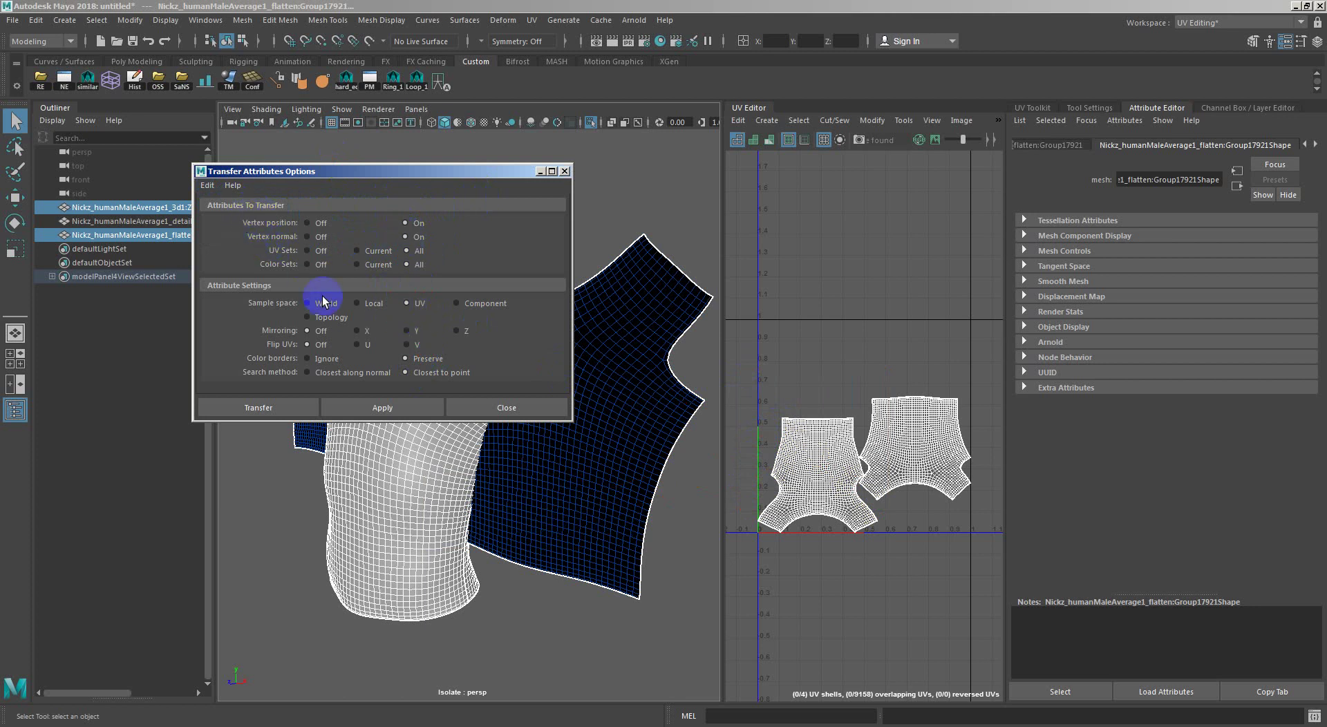
pyautogui.click(268, 222)
pyautogui.click(408, 410)
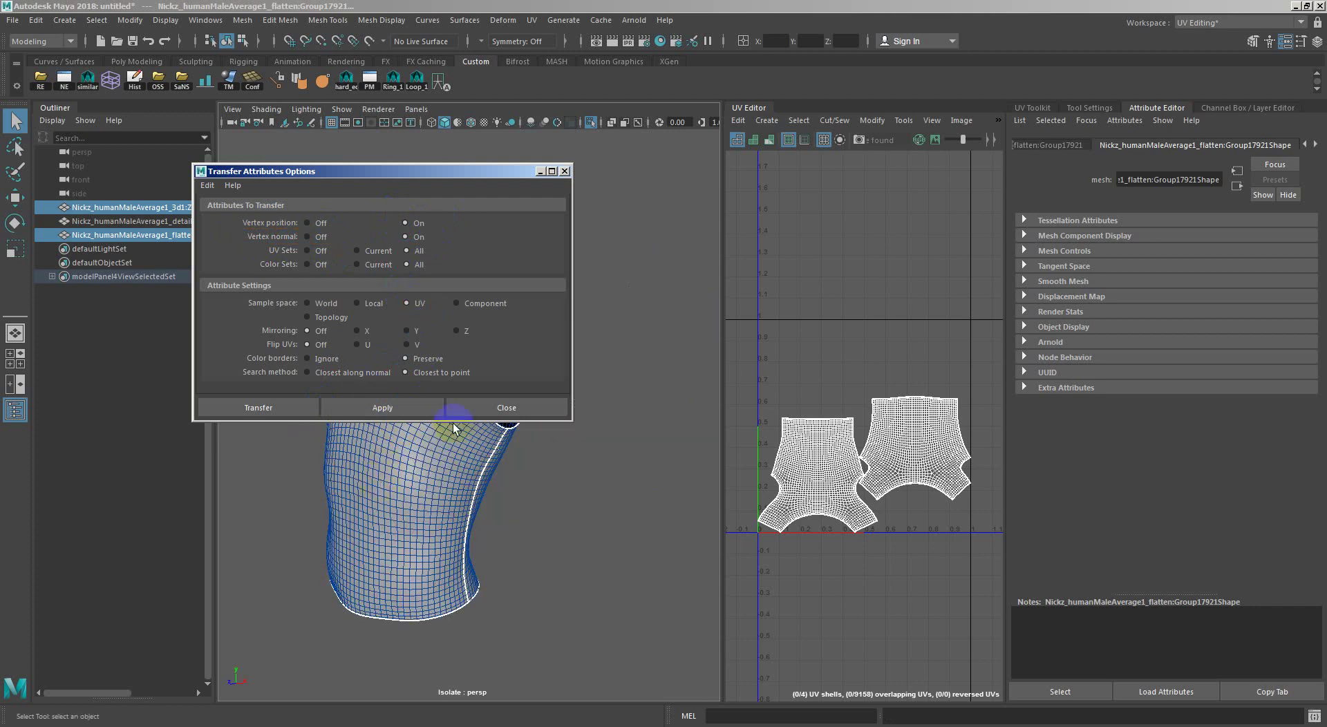
# Close the transfer options and select the wrapped panel mesh in the widened Outliner.
pyautogui.click(557, 409)
pyautogui.click(587, 444)
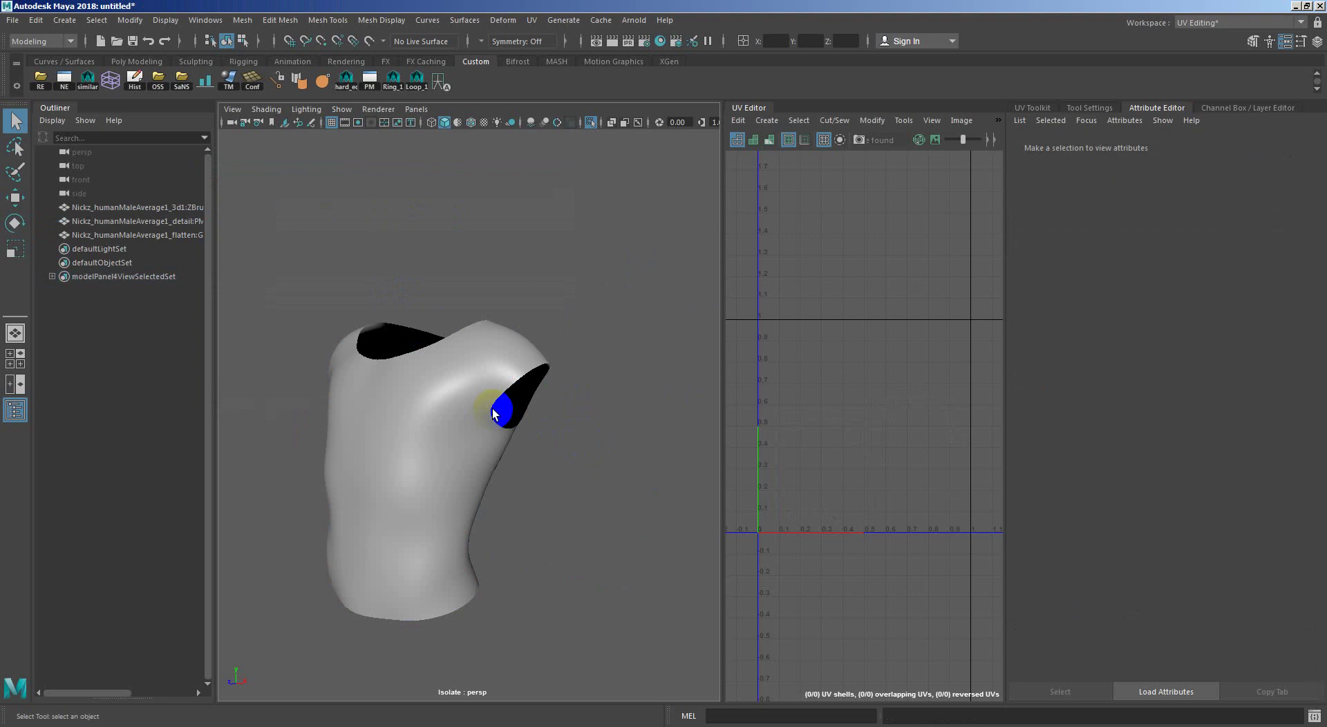
pyautogui.click(578, 375)
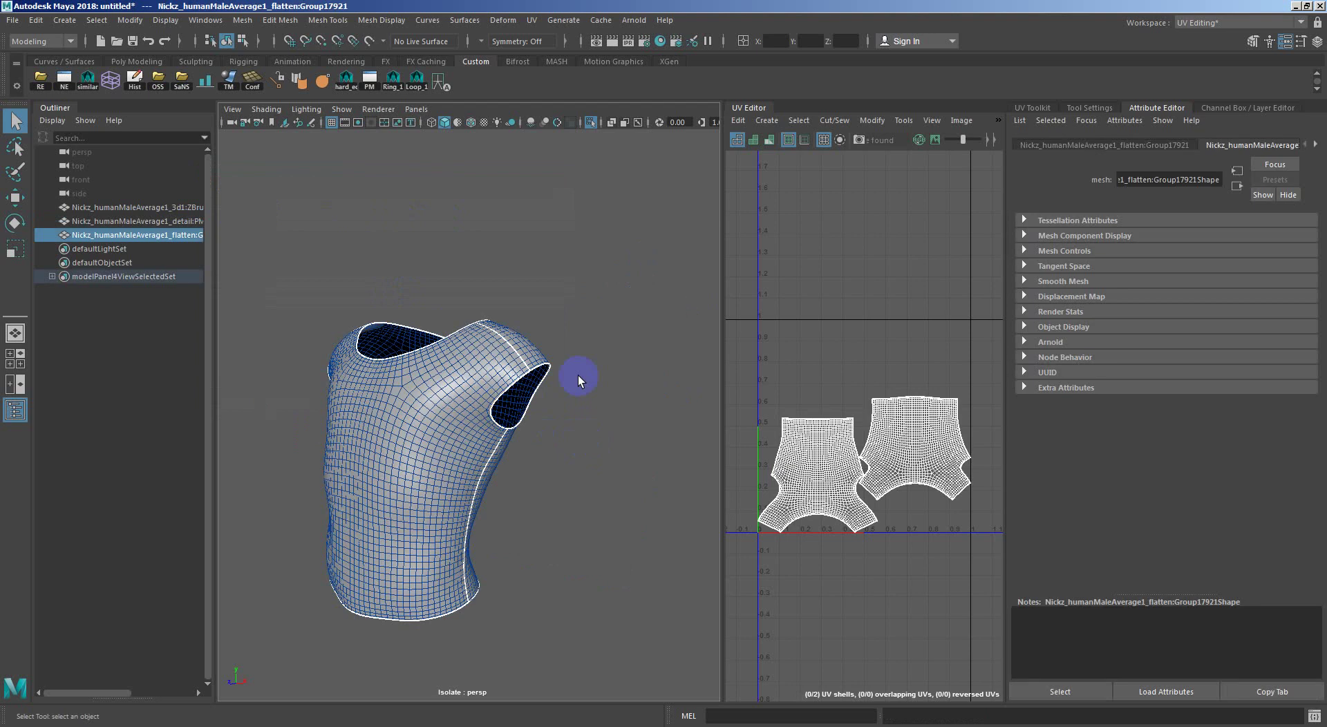
pyautogui.moveTo(218, 235); pyautogui.dragTo(268, 232)
pyautogui.click(210, 235)
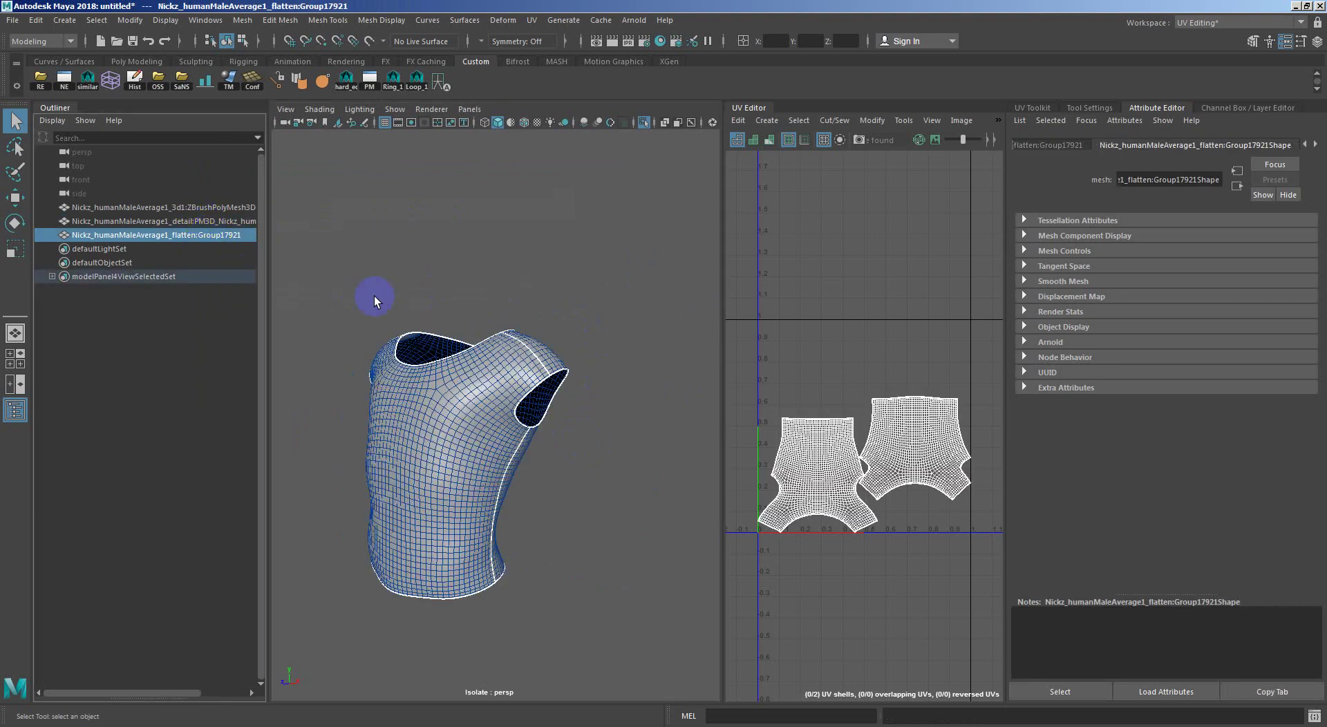
pyautogui.press('w')
pyautogui.scroll(-5, 460, 470)
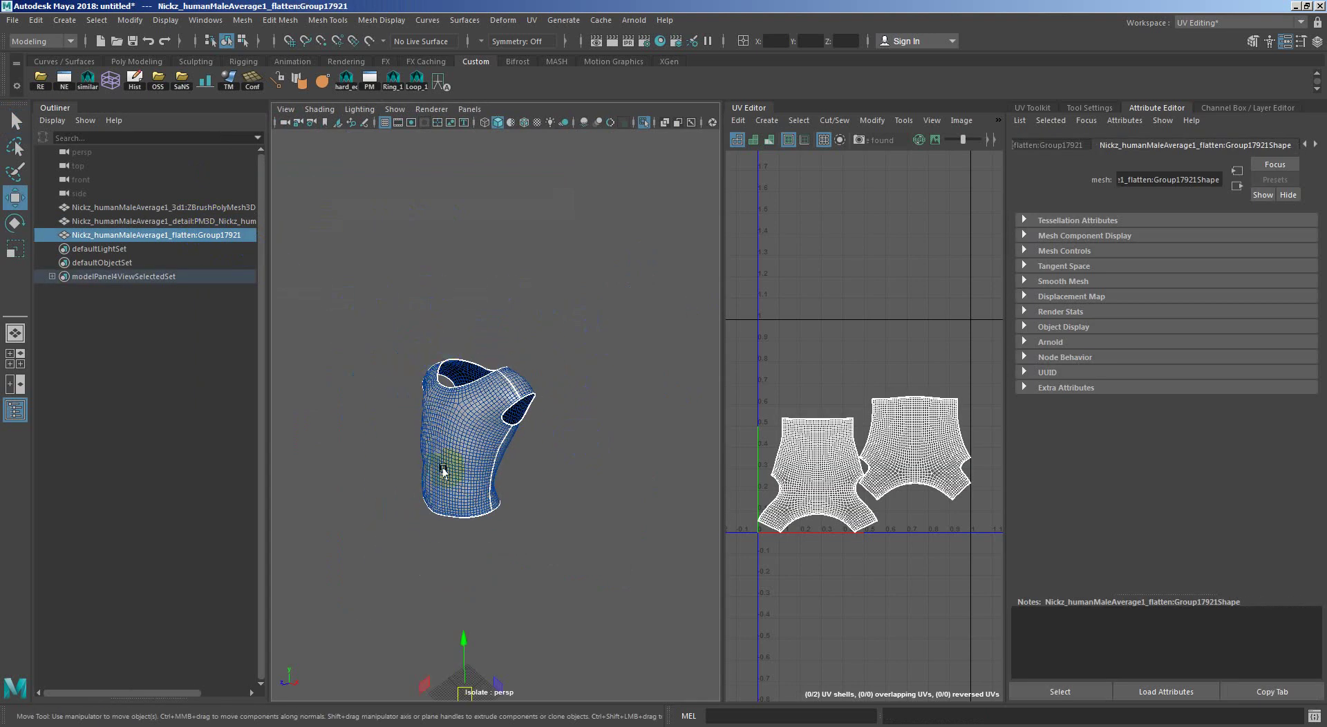
pyautogui.click(465, 481)
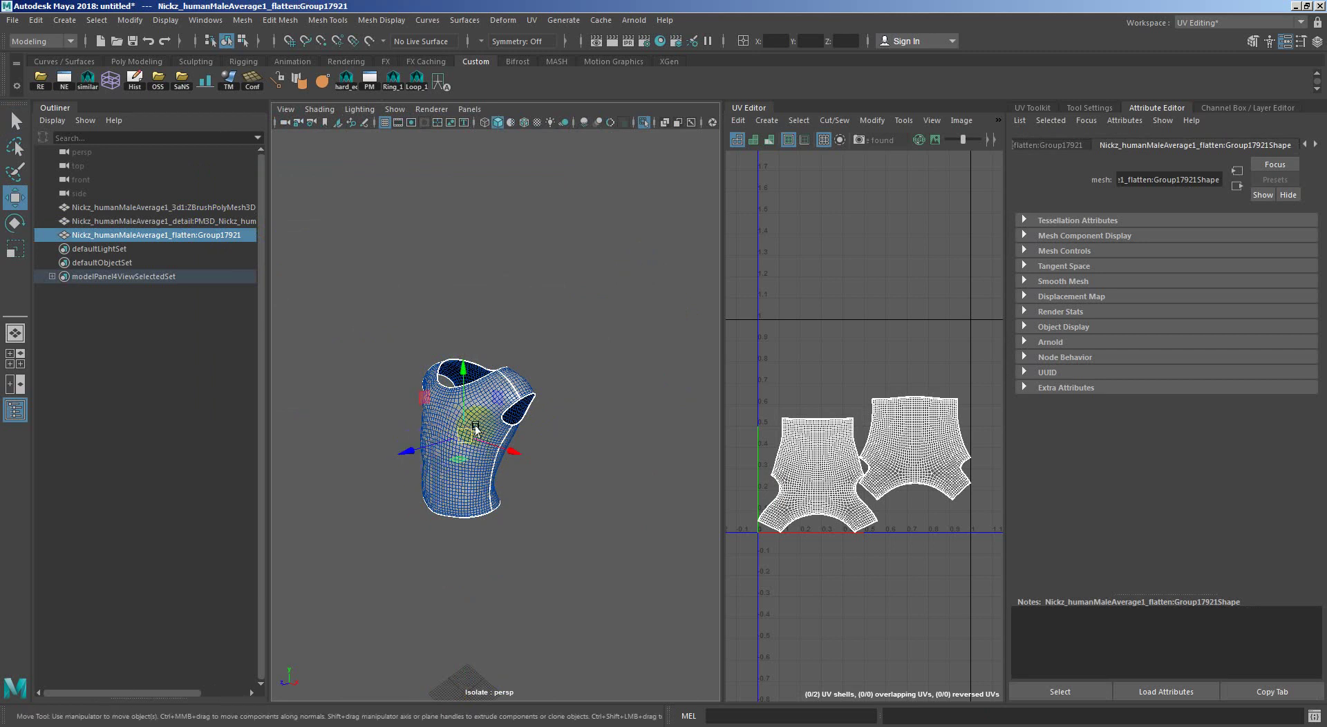
pyautogui.moveTo(475, 428)
pyautogui.keyDown('alt'); pyautogui.mouseDown()
pyautogui.moveTo(466, 356)
pyautogui.moveTo(570, 306)
pyautogui.mouseUp(); pyautogui.keyUp('alt')
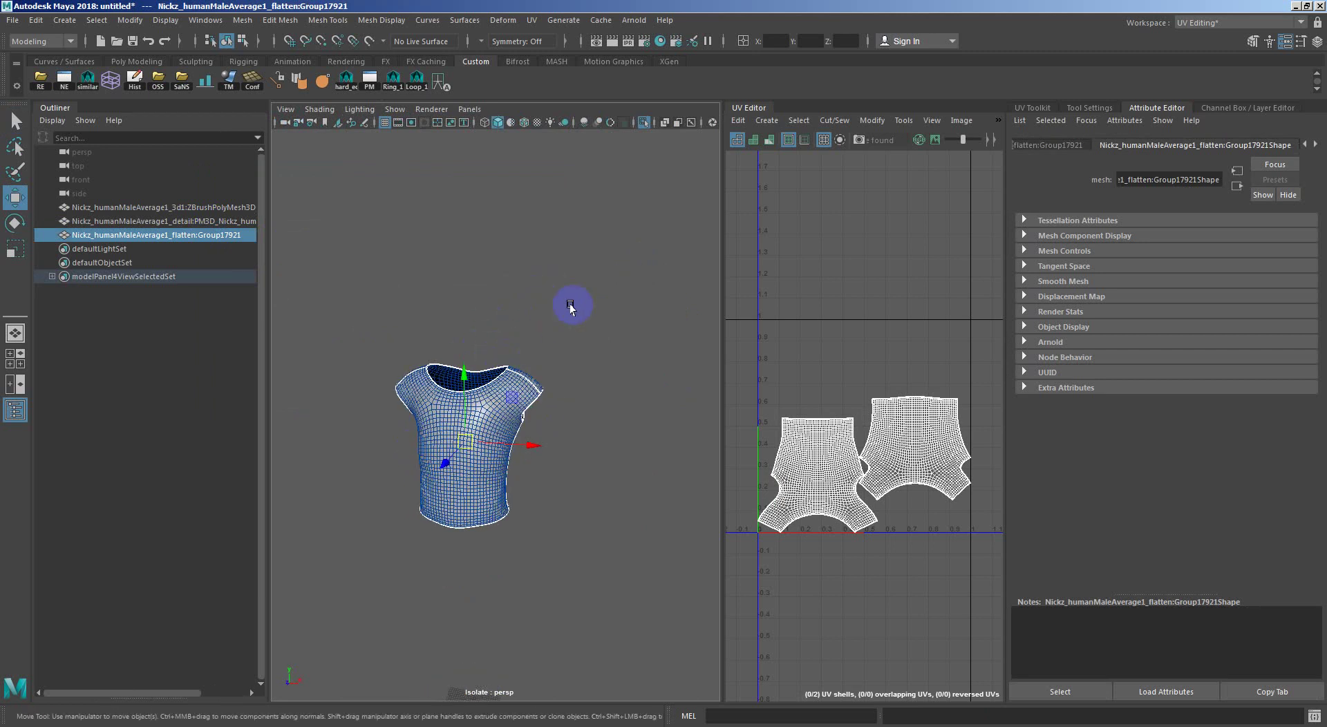
# Move the ZBrushPolyMesh3D shirt along X to 59.798, beside the wrapped shirt.
pyautogui.click(228, 207)
pyautogui.keyDown('alt'); pyautogui.moveTo(460, 275); pyautogui.dragTo(523, 596); pyautogui.keyUp('alt')
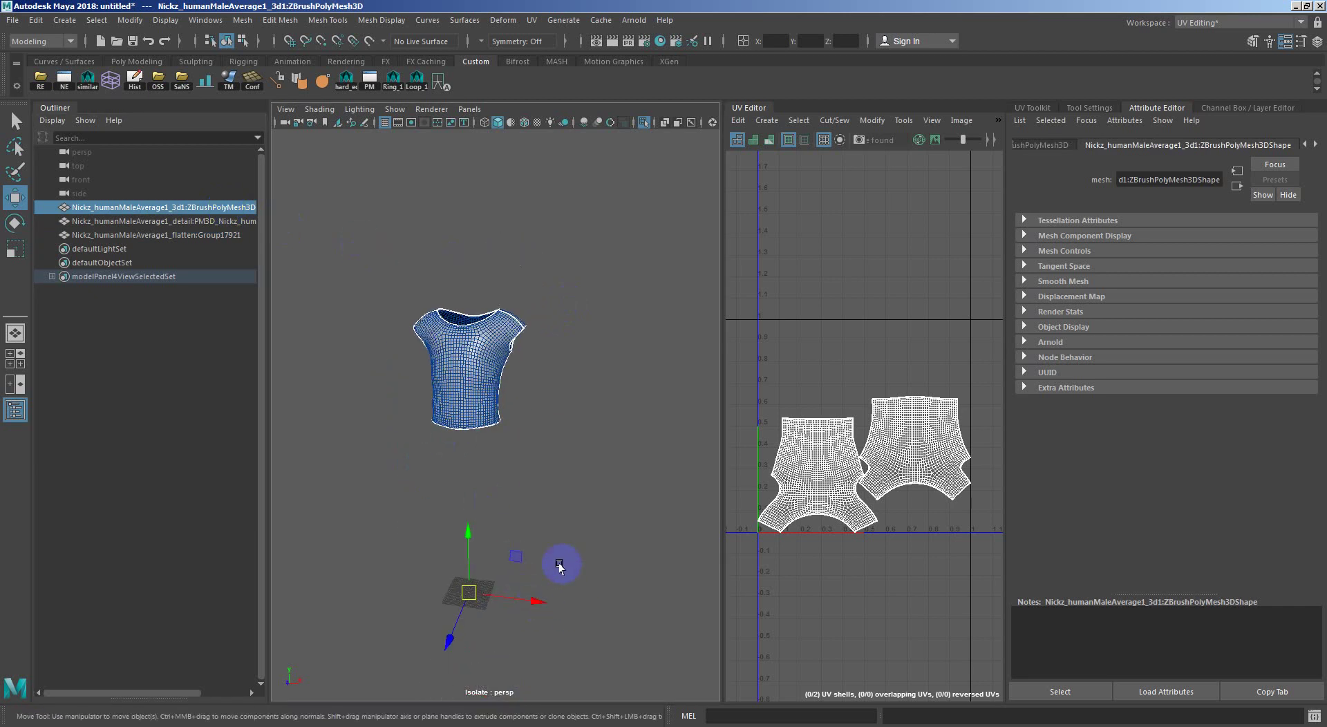
pyautogui.press('q')
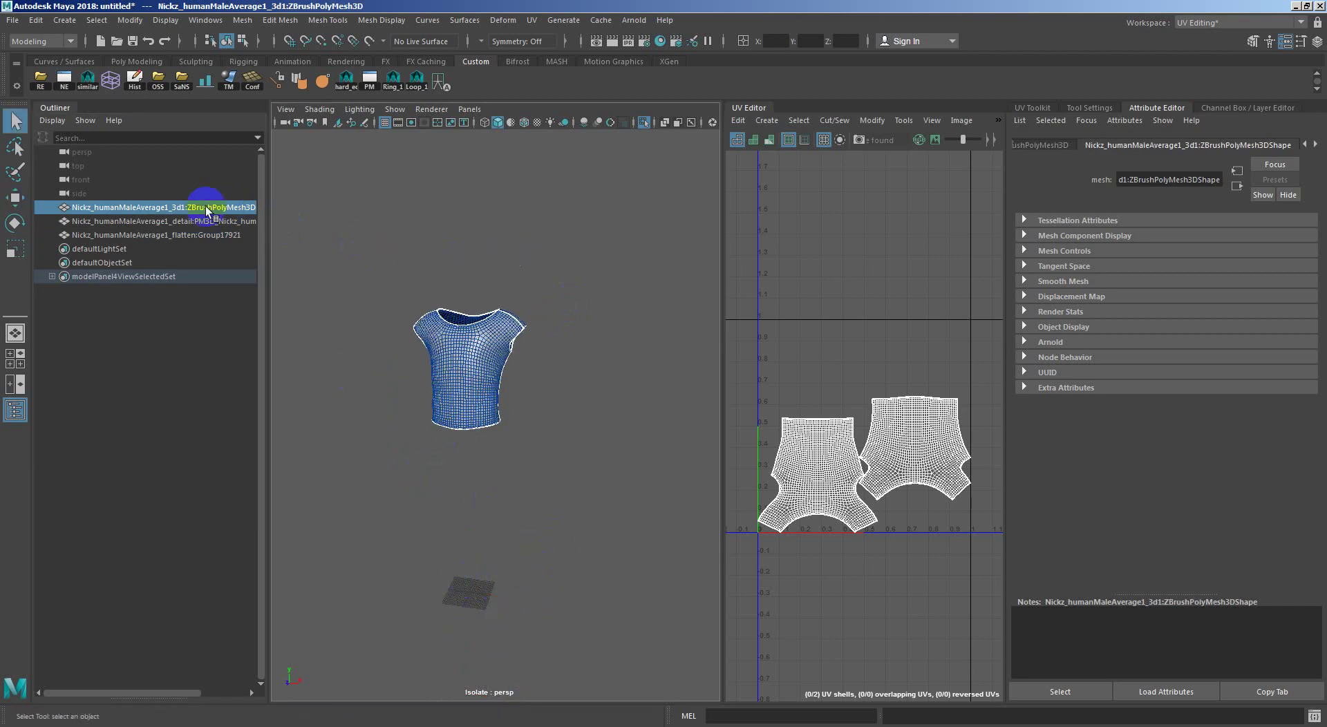
pyautogui.click(156, 219)
pyautogui.click(156, 209)
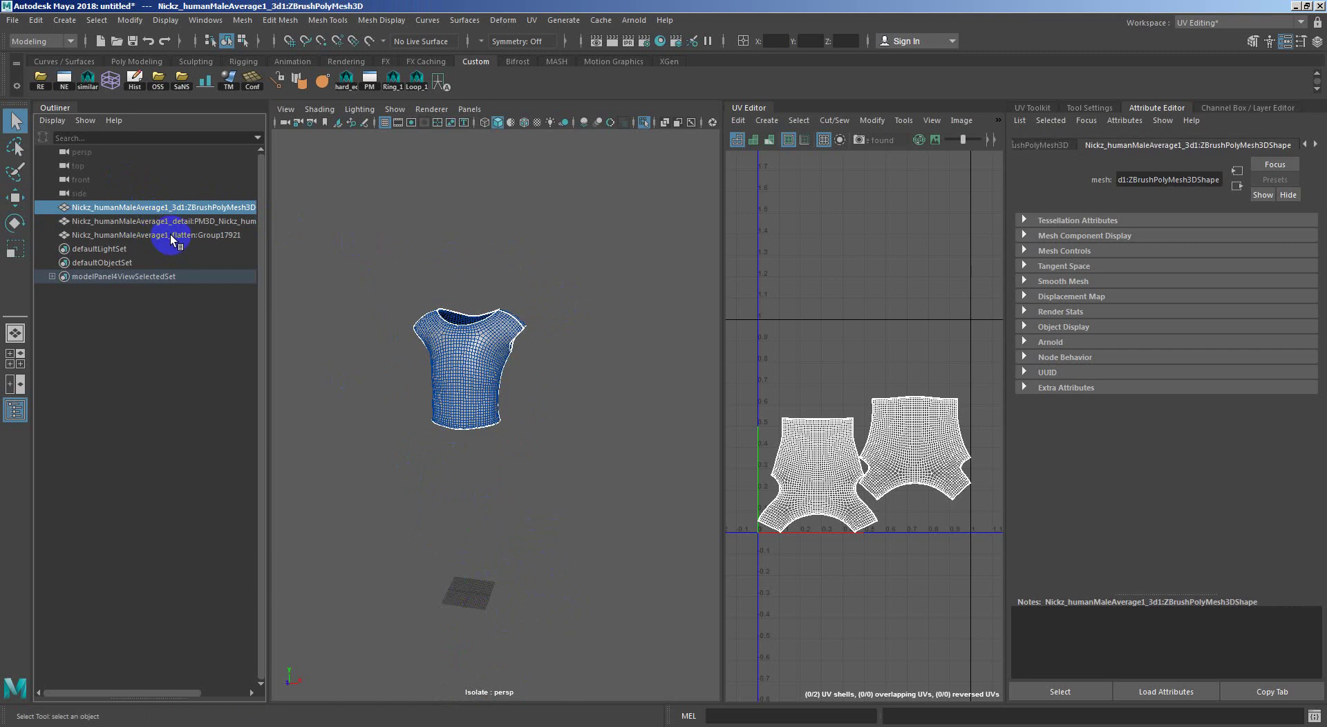
pyautogui.press('w')
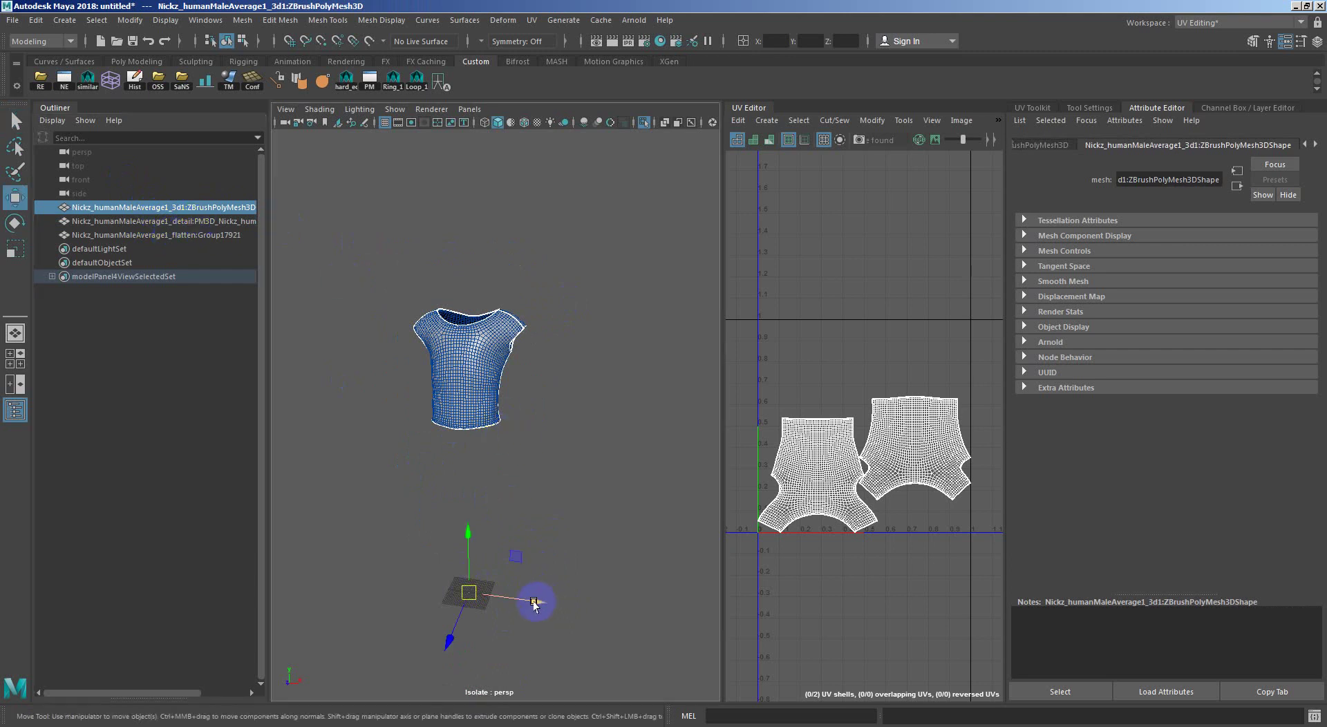
pyautogui.moveTo(533, 605); pyautogui.dragTo(646, 615)
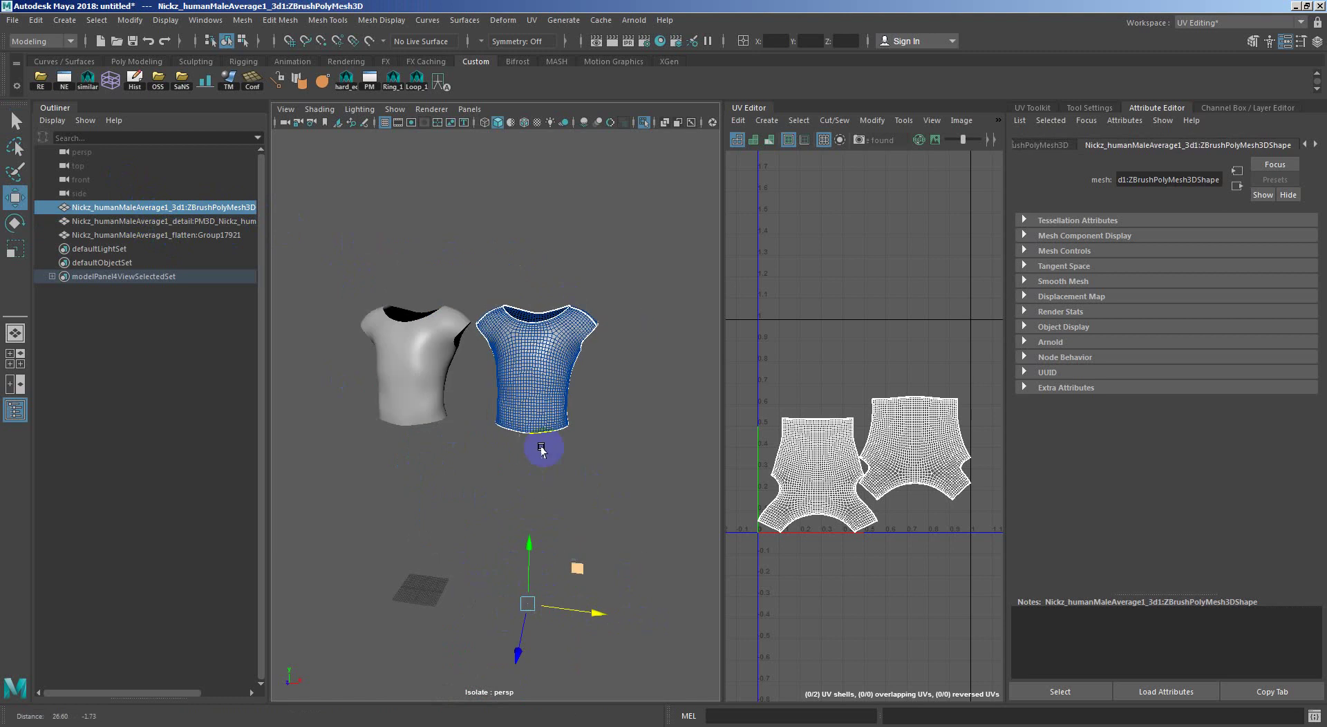
# Collapse the Attribute Editor and show the Channel Box.
pyautogui.click(1316, 106)
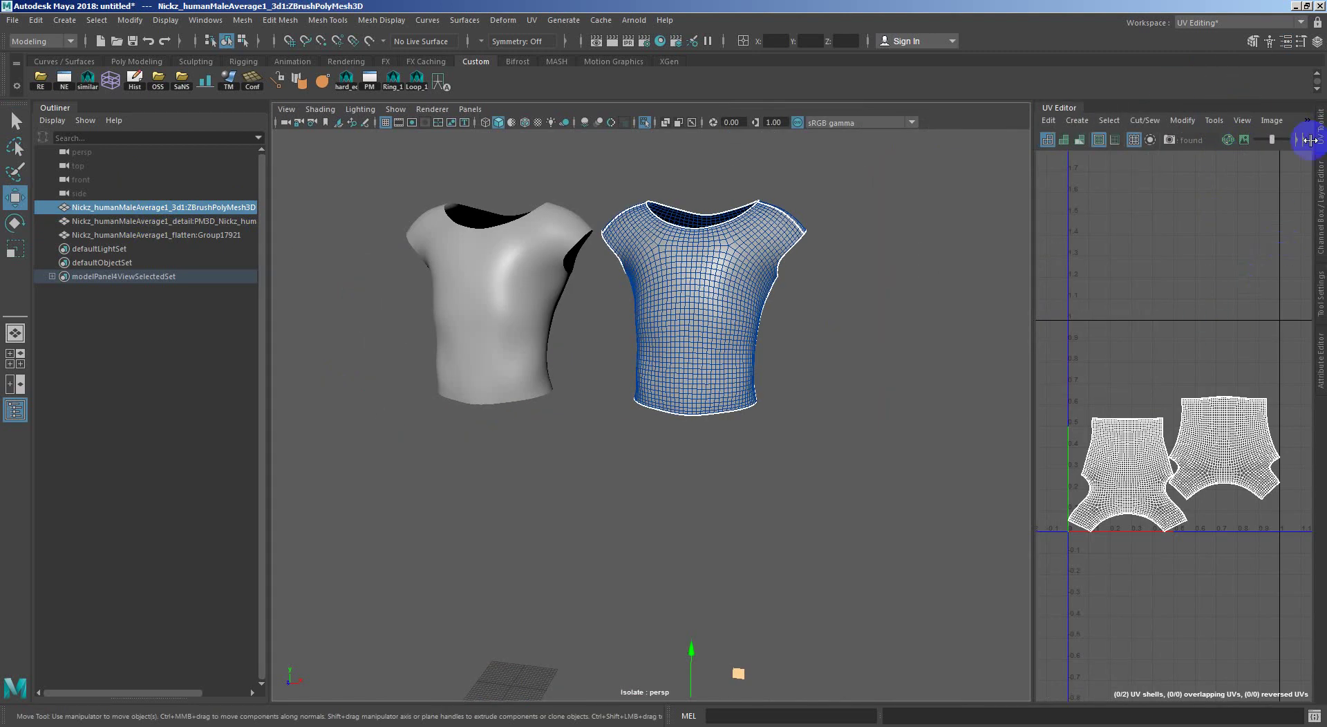
pyautogui.click(1322, 321)
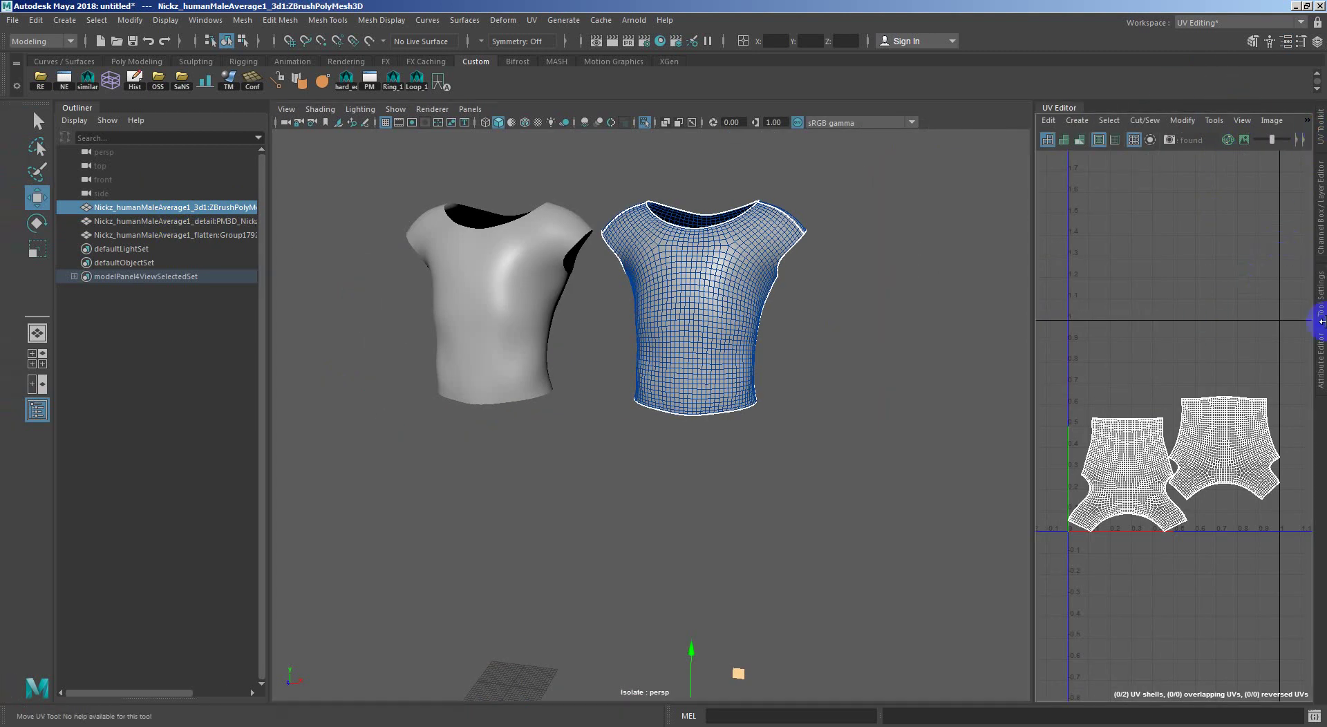
pyautogui.click(1317, 234)
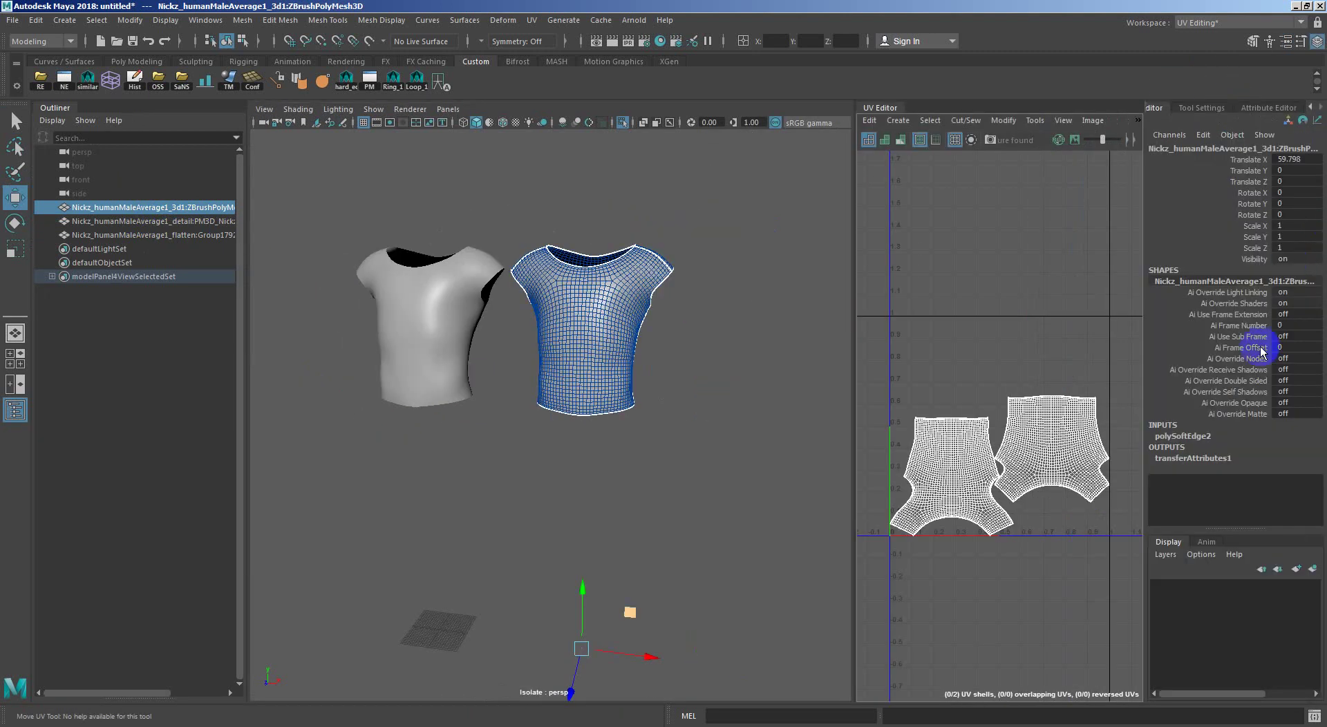
# Test the transferAttributes1 Envelope value in the Channel Box, sliding it to 1.
pyautogui.click(601, 206)
pyautogui.hotkey('ctrl', 'z')
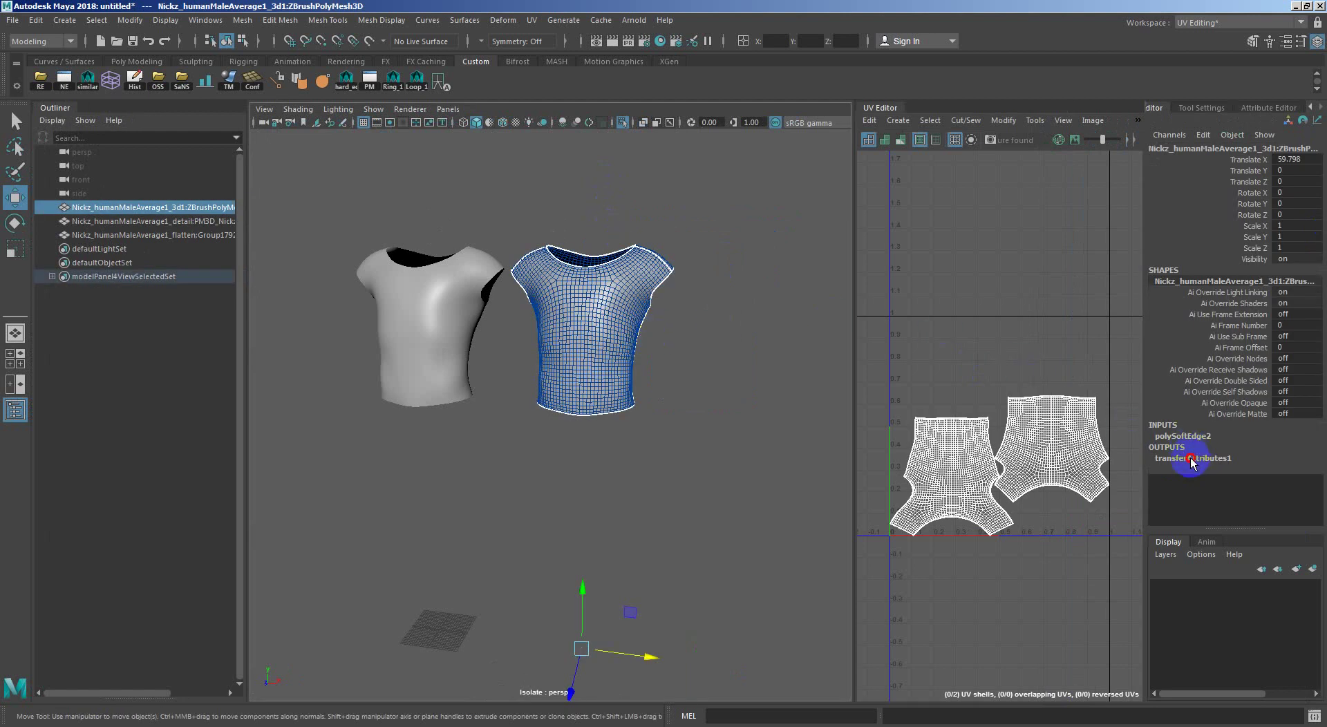
pyautogui.click(1191, 460)
pyautogui.click(1209, 469)
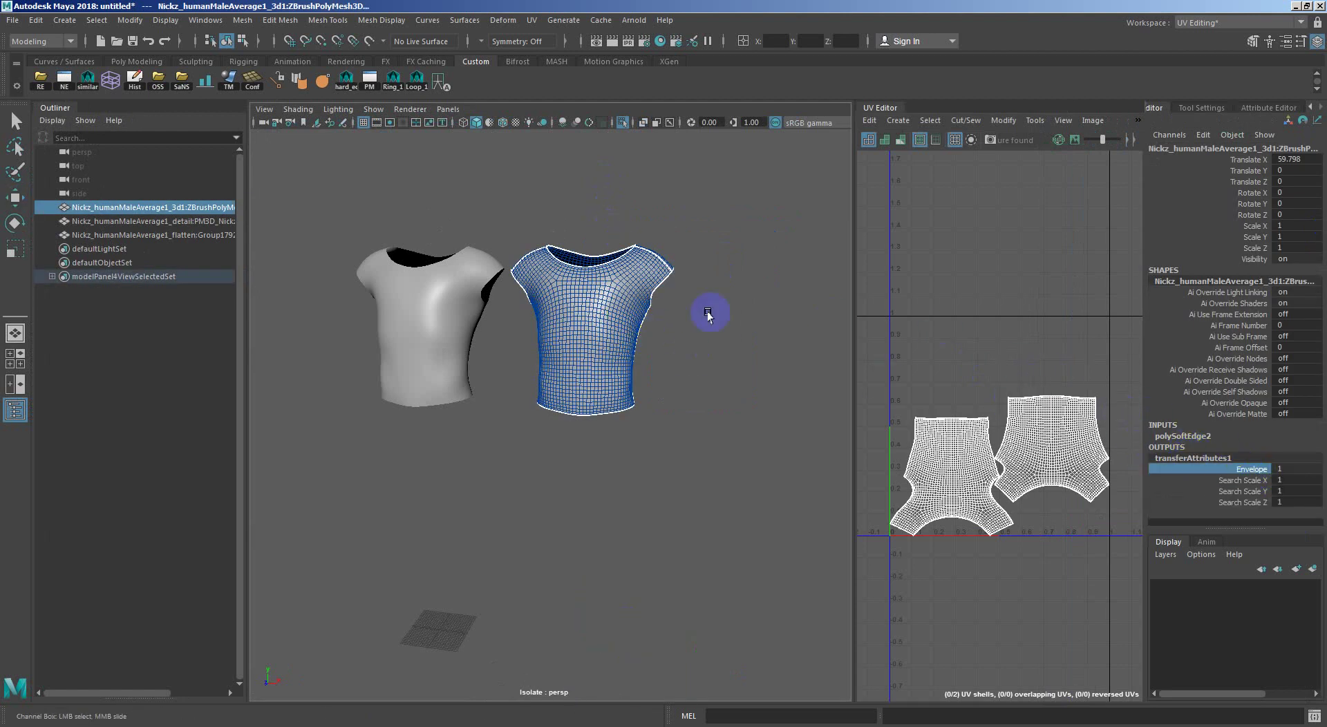
pyautogui.moveTo(552, 334); pyautogui.dragTo(608, 319, button='middle')
pyautogui.click(444, 298)
pyautogui.press('w')
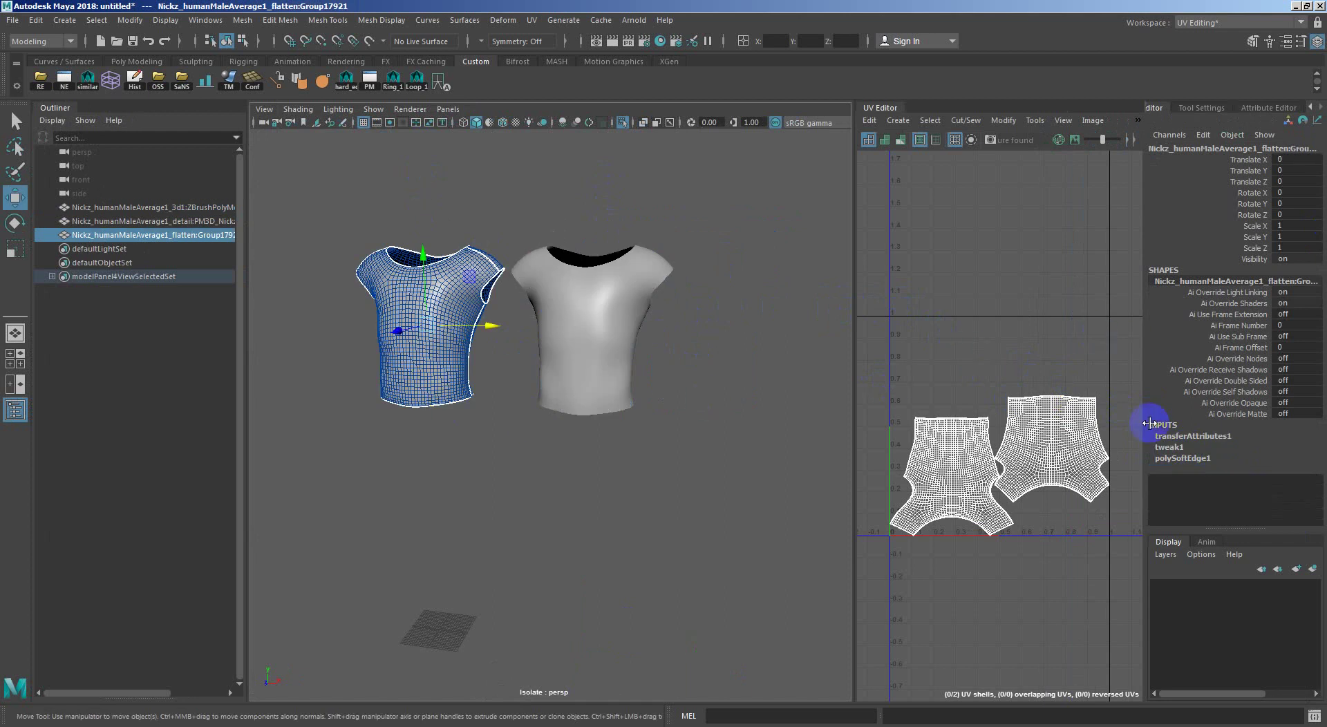
pyautogui.click(1189, 437)
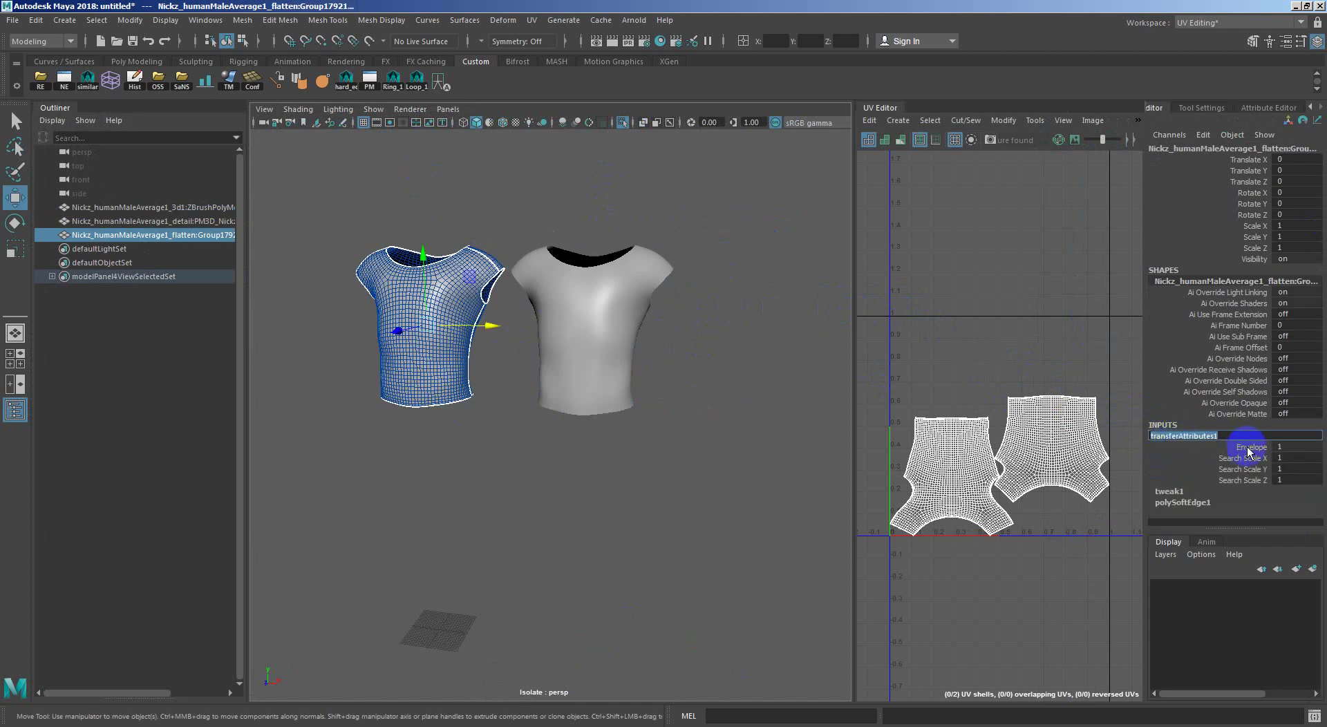
pyautogui.click(1249, 449)
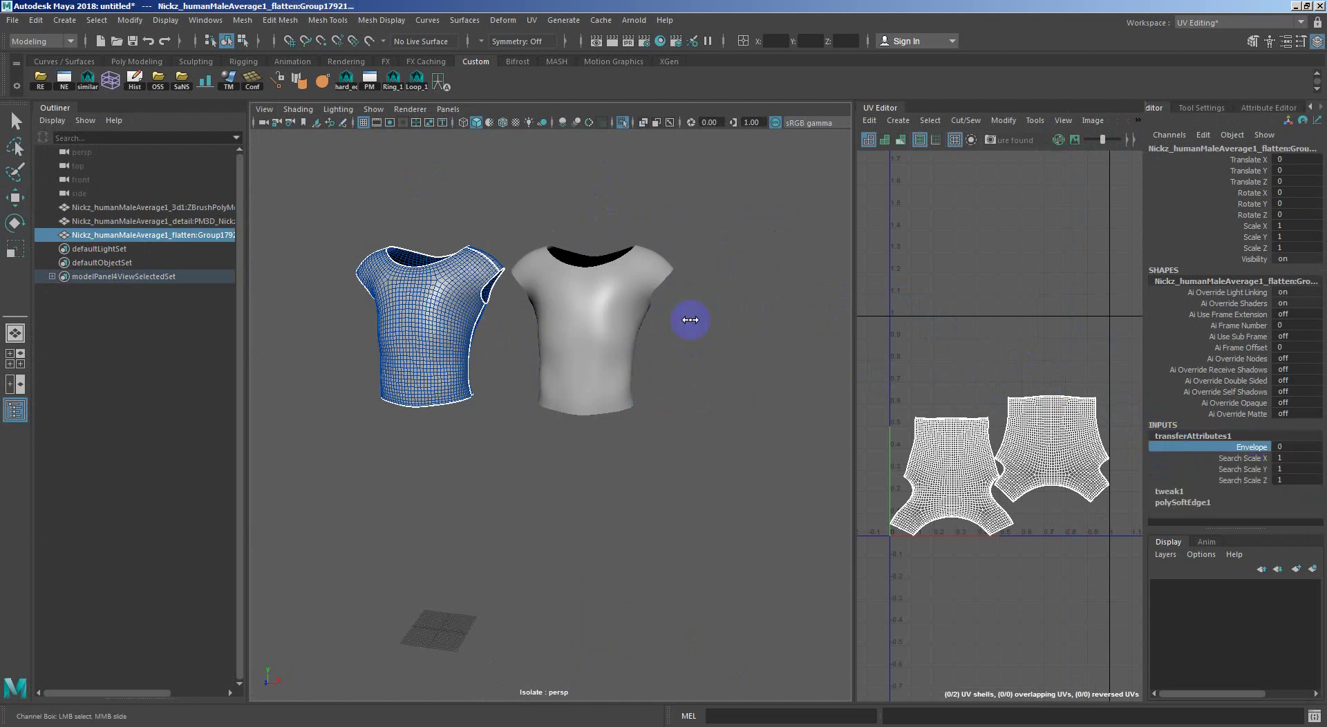
# Hide the original 3D shirt mesh with Ctrl+H.
pyautogui.click(708, 336)
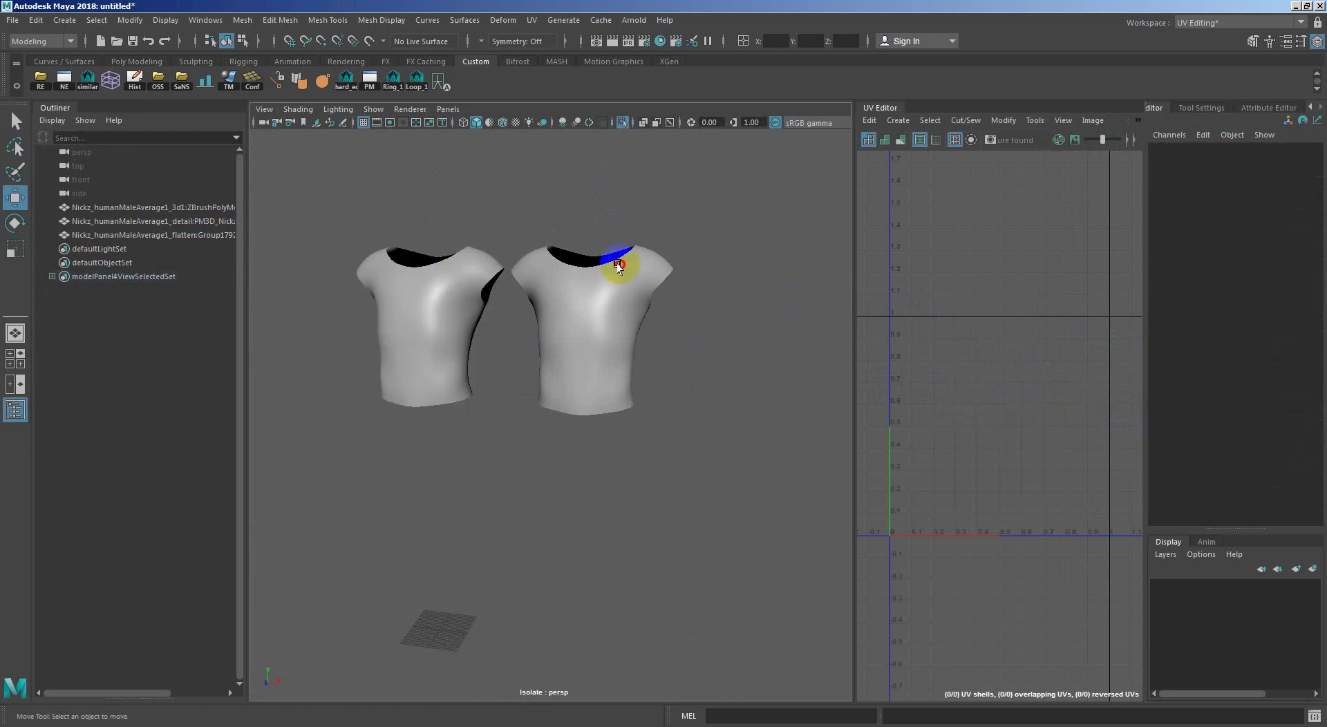
pyautogui.click(608, 266)
pyautogui.keyDown('alt'); pyautogui.moveTo(528, 350); pyautogui.dragTo(501, 418); pyautogui.keyUp('alt')
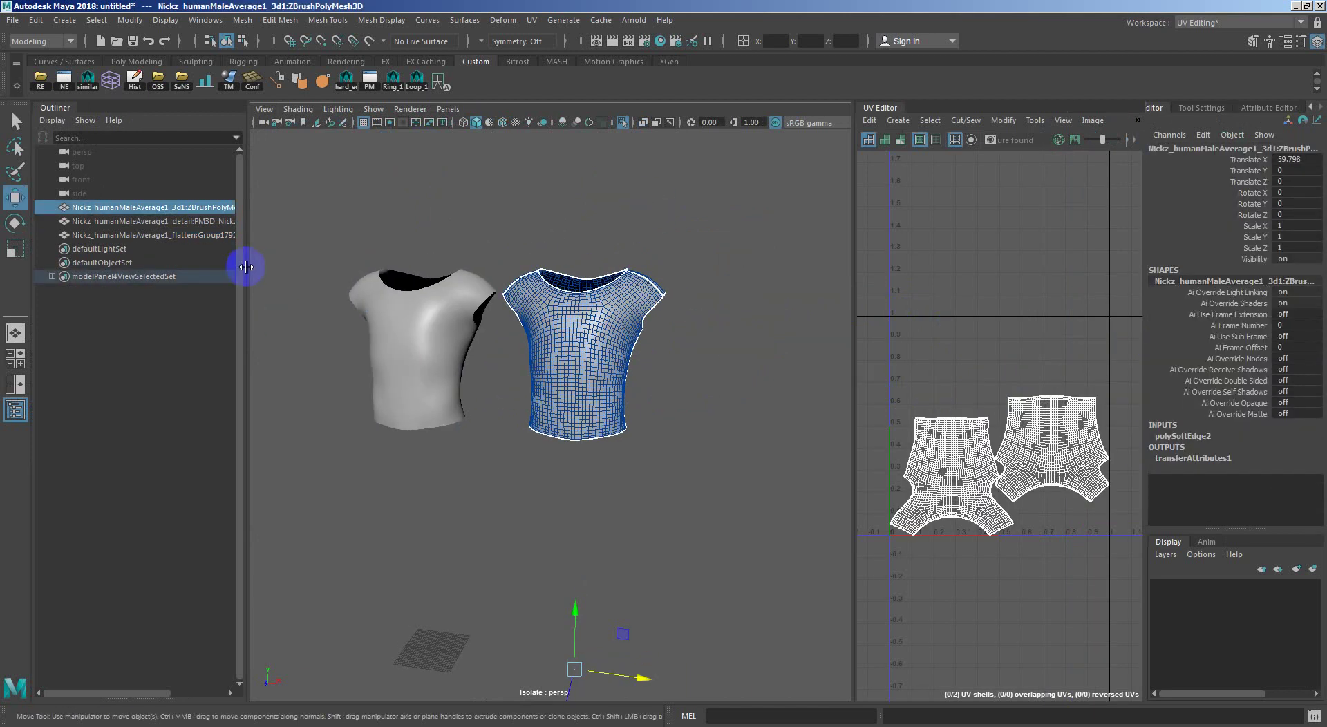
pyautogui.moveTo(252, 234); pyautogui.dragTo(301, 255)
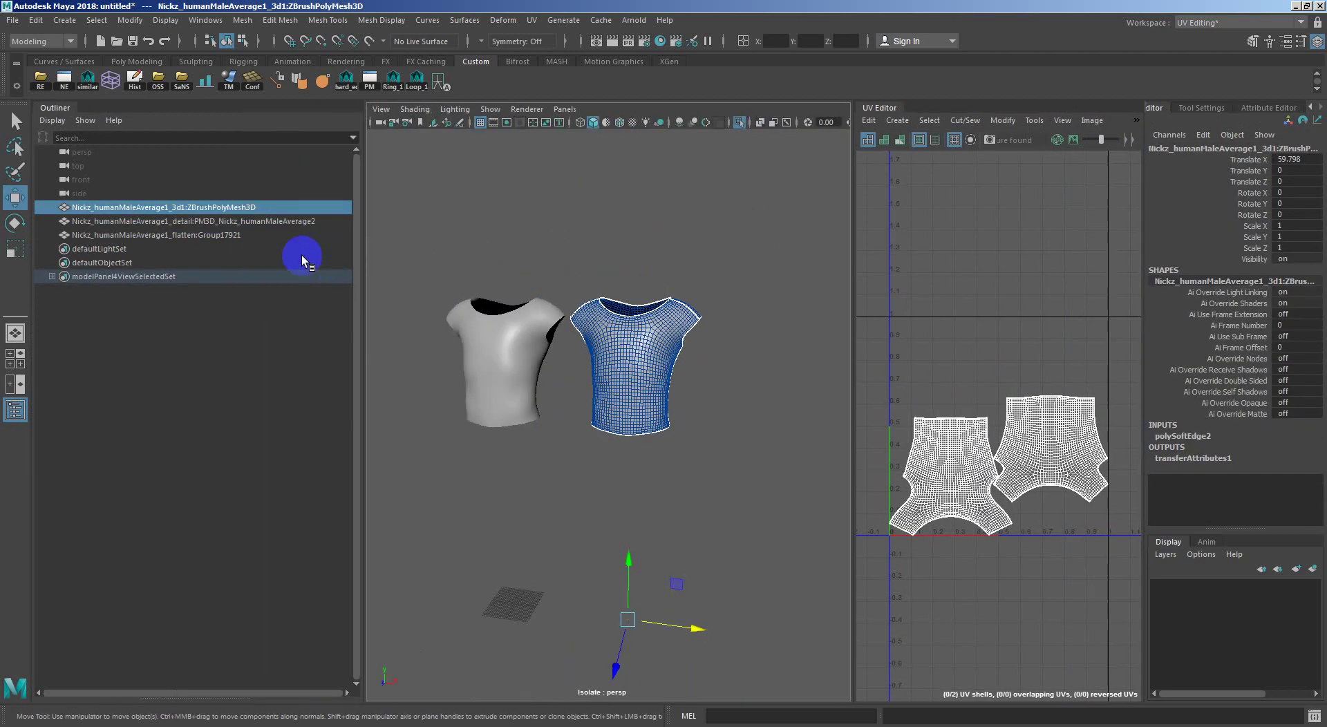
pyautogui.click(235, 235)
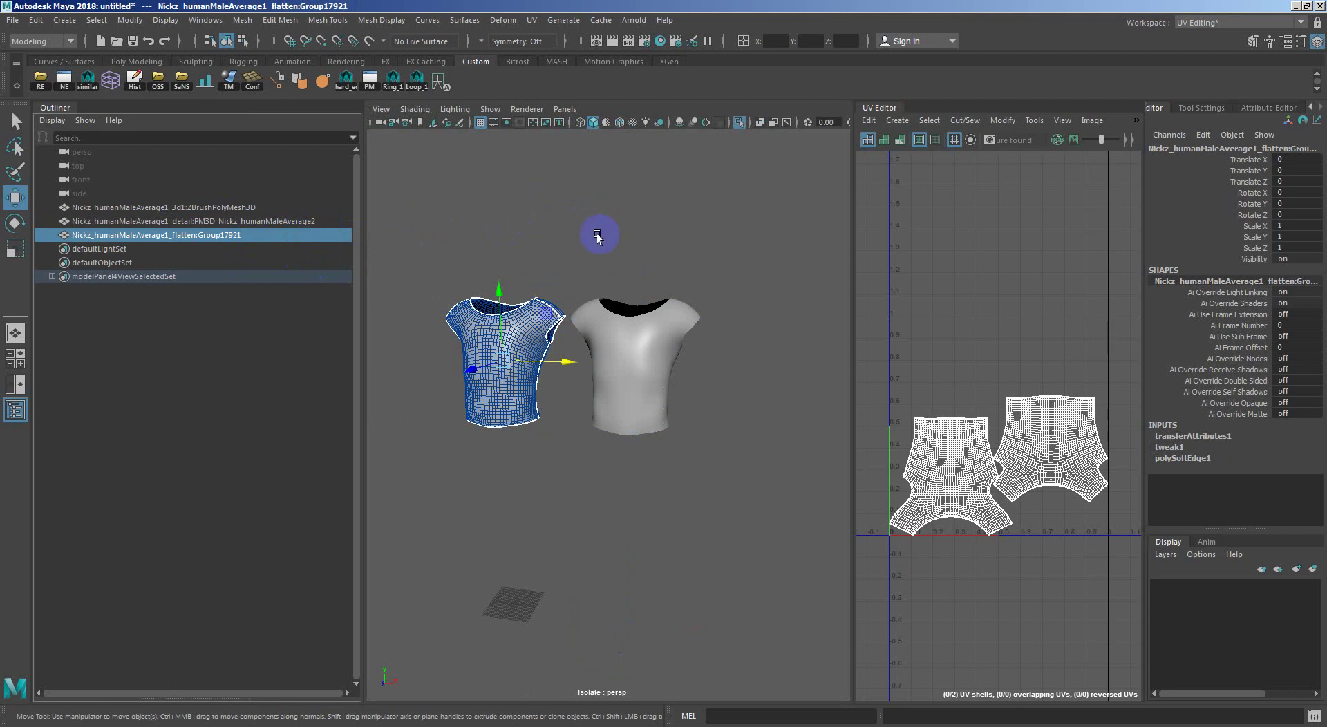
pyautogui.click(657, 311)
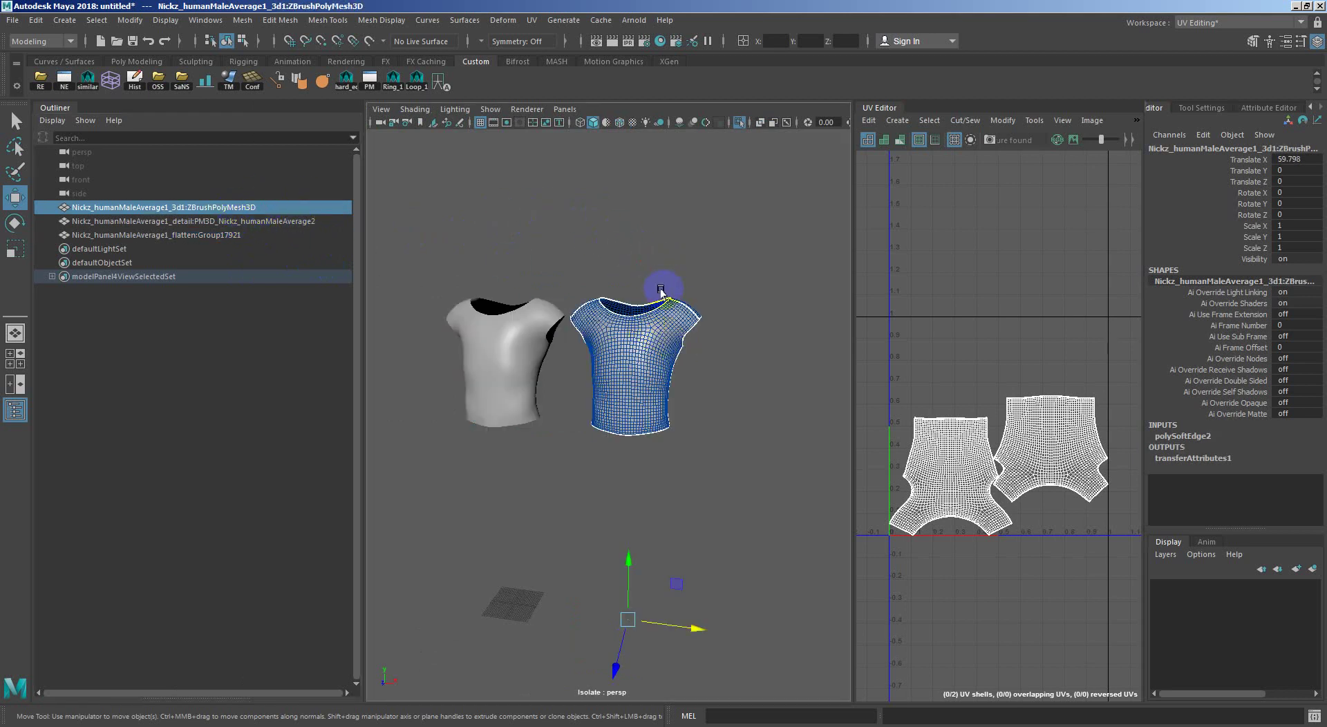
pyautogui.hotkey('ctrl', 'h')
# Exit Isolate Select to show all objects and dolly in on the wrapped shirt.
pyautogui.click(643, 306)
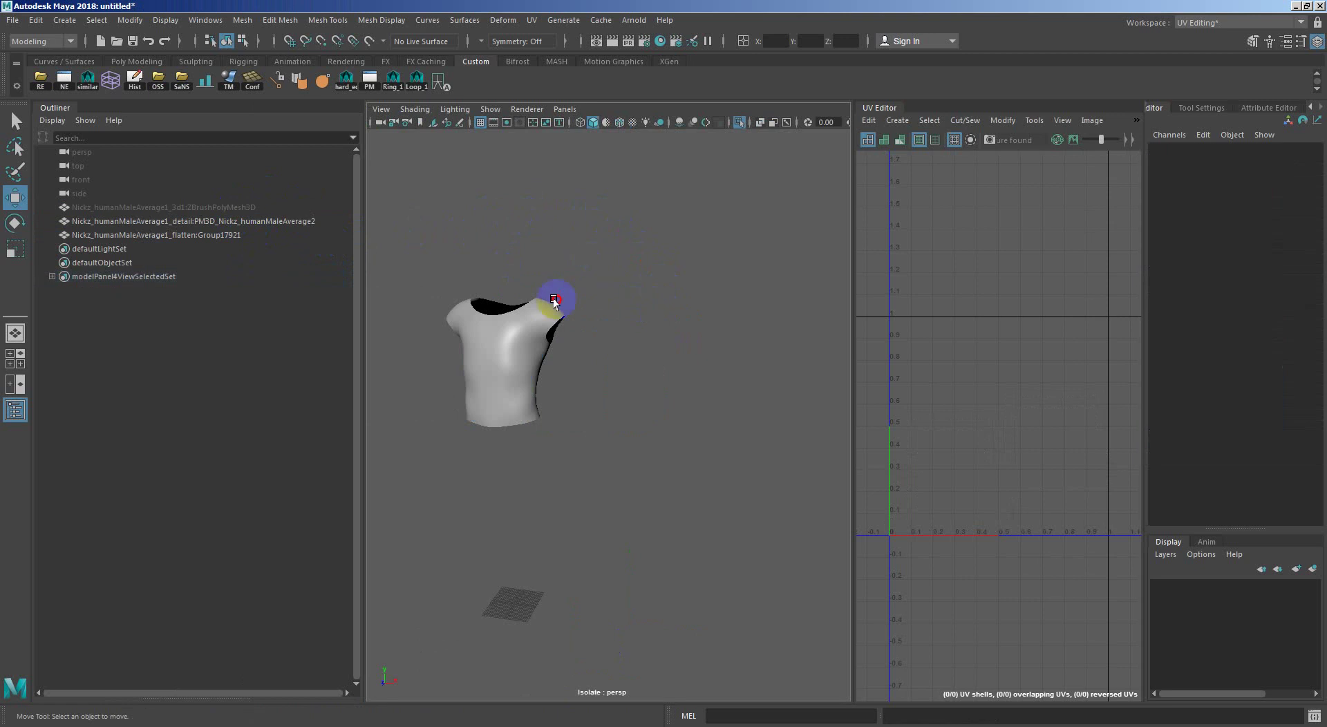
pyautogui.click(550, 304)
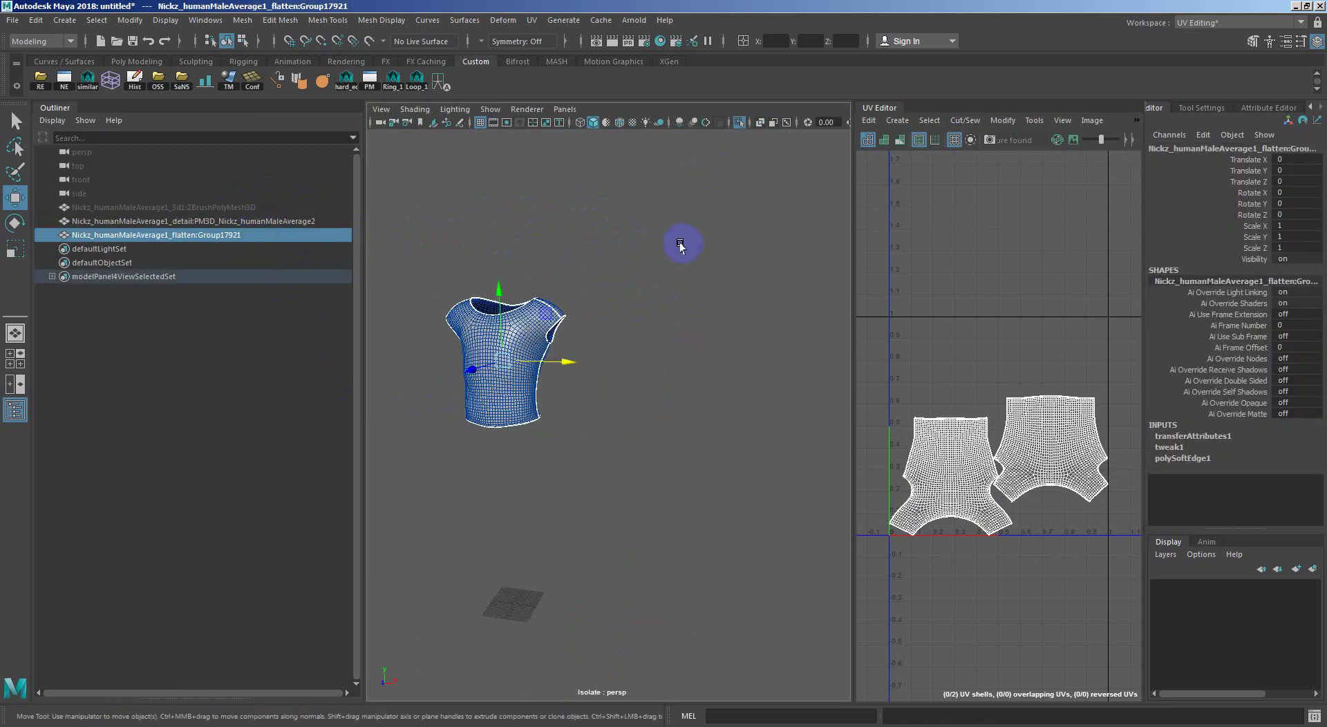
pyautogui.hotkey('ctrl', '1')
pyautogui.click(652, 267)
pyautogui.click(512, 350)
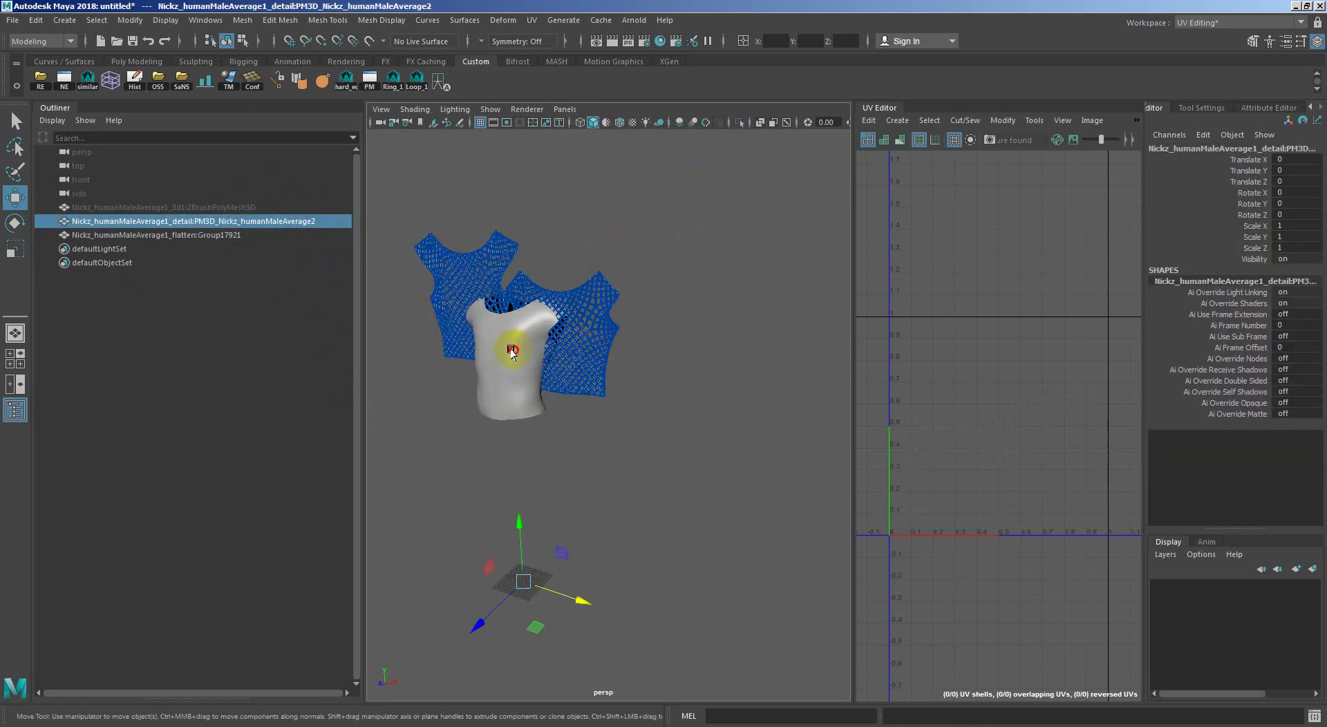
pyautogui.click(512, 351)
pyautogui.keyDown('alt'); pyautogui.moveTo(539, 360); pyautogui.dragTo(628, 364, button='right'); pyautogui.keyUp('alt')
pyautogui.click(453, 360)
pyautogui.click(450, 361)
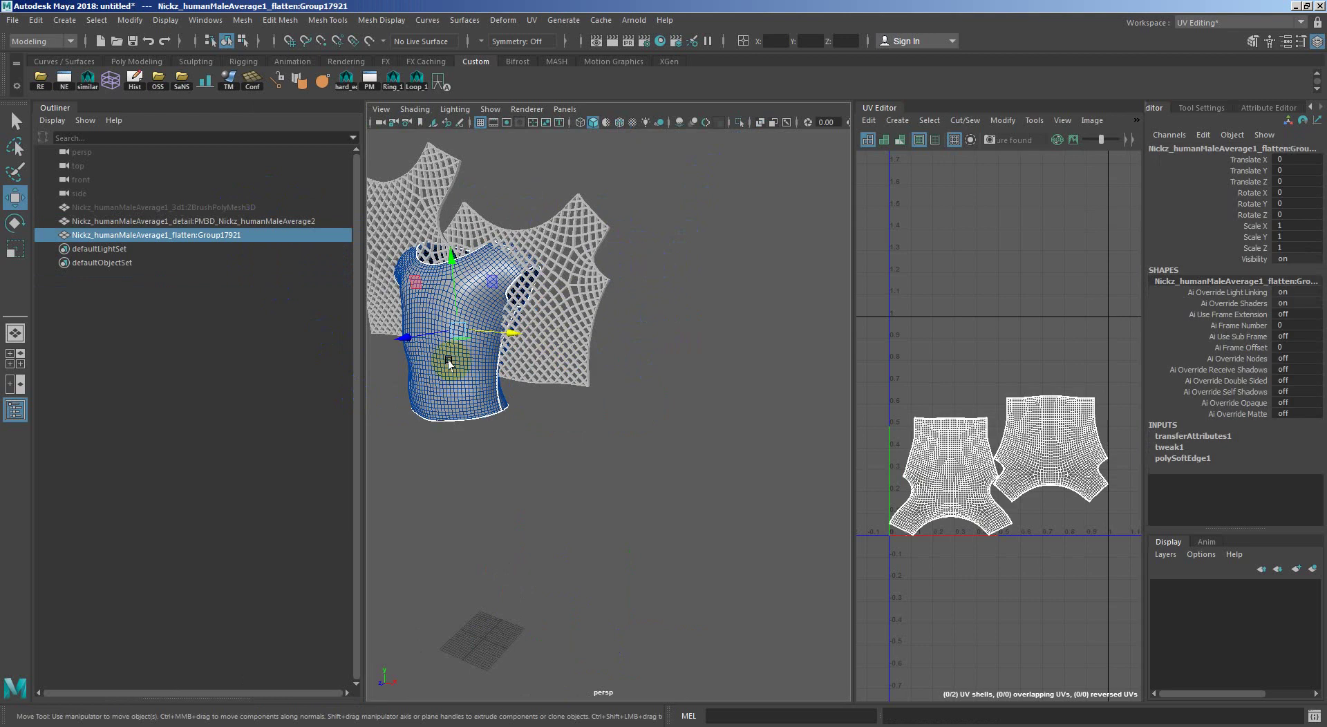
pyautogui.keyDown('alt'); pyautogui.moveTo(450, 361); pyautogui.dragTo(584, 353, button='right'); pyautogui.keyUp('alt')
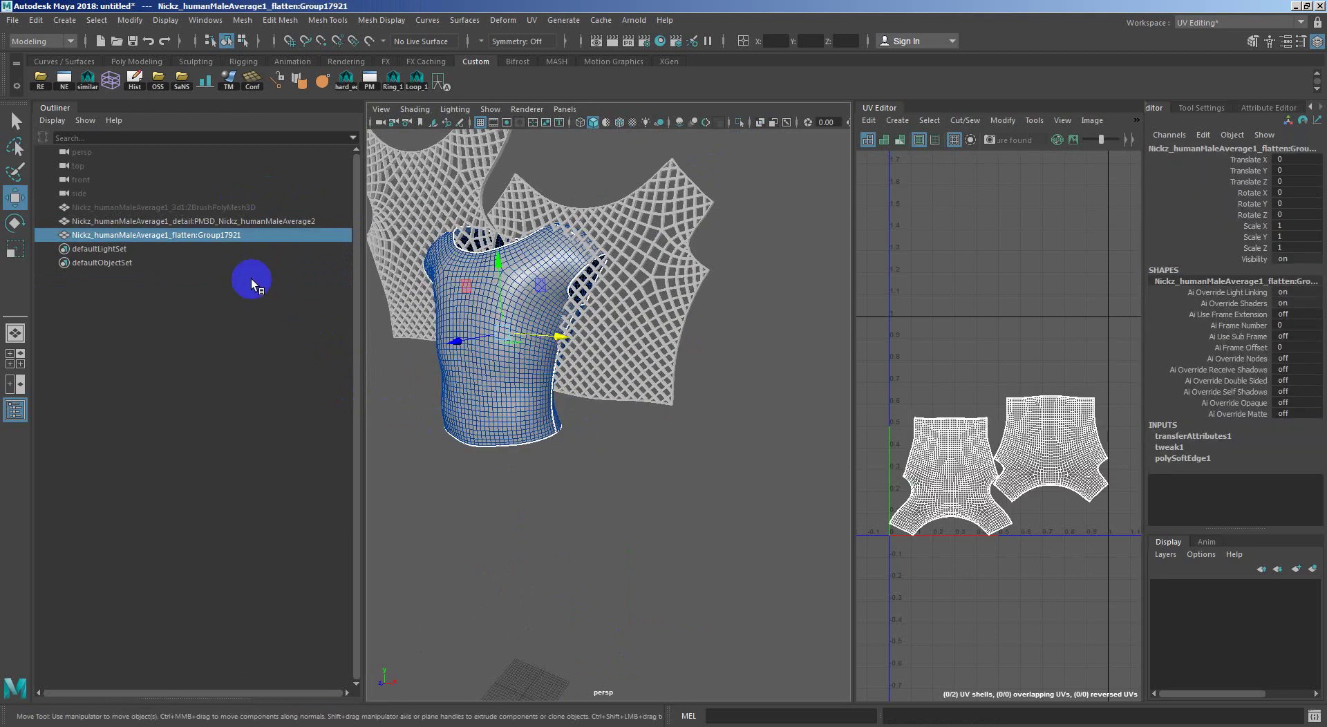
# Import the flatten OBJ file again through File > Import.
pyautogui.click(13, 19)
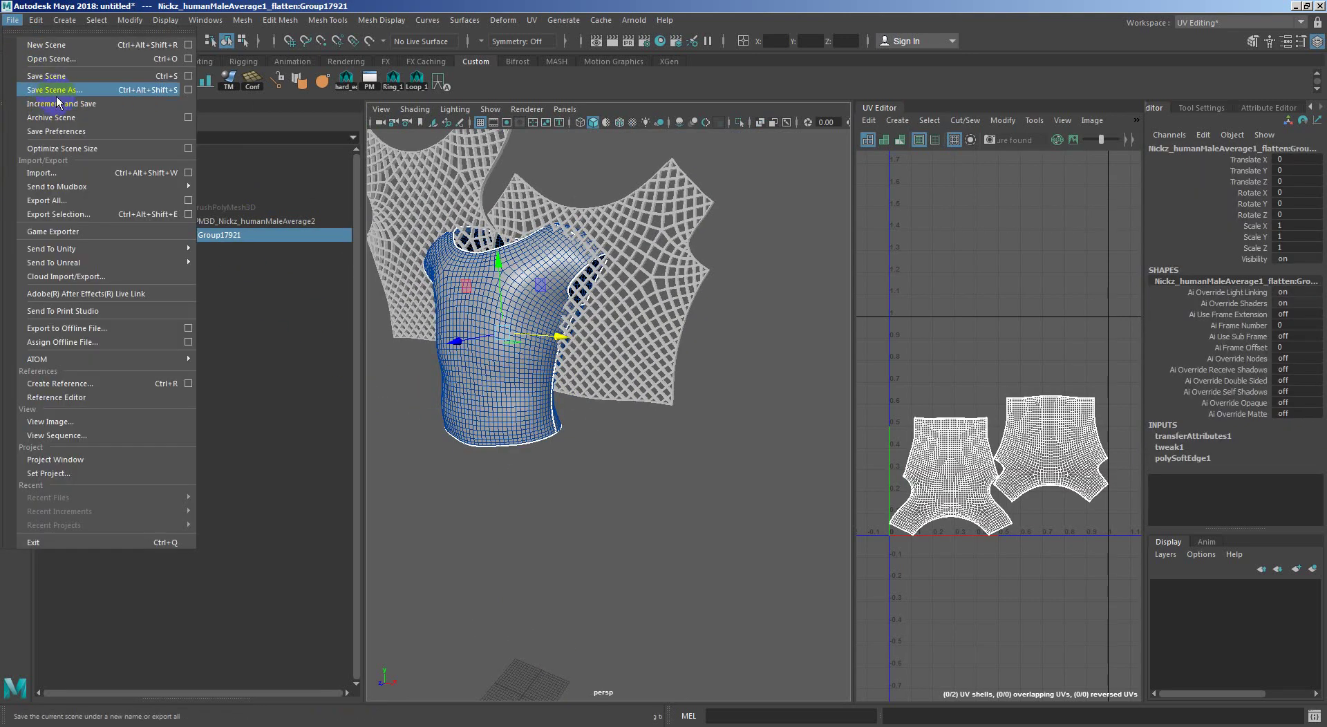
pyautogui.click(62, 173)
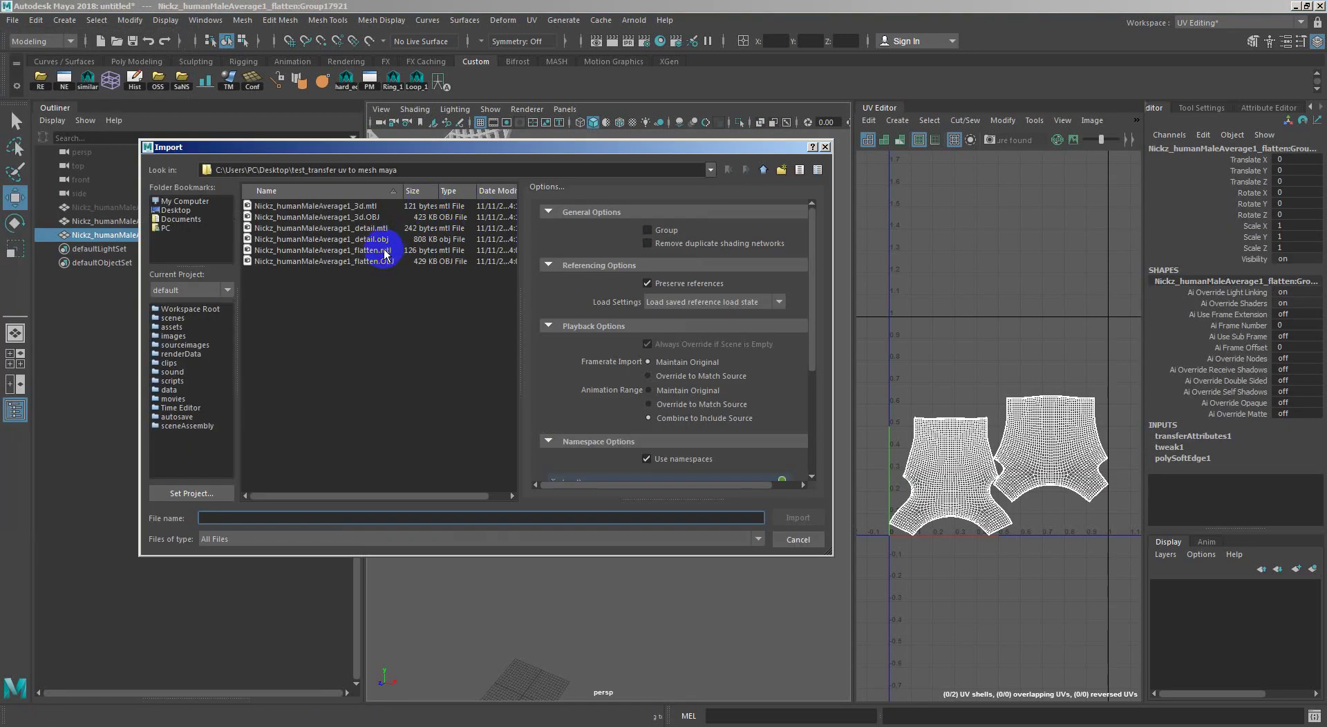
pyautogui.click(373, 261)
pyautogui.doubleClick(364, 267)
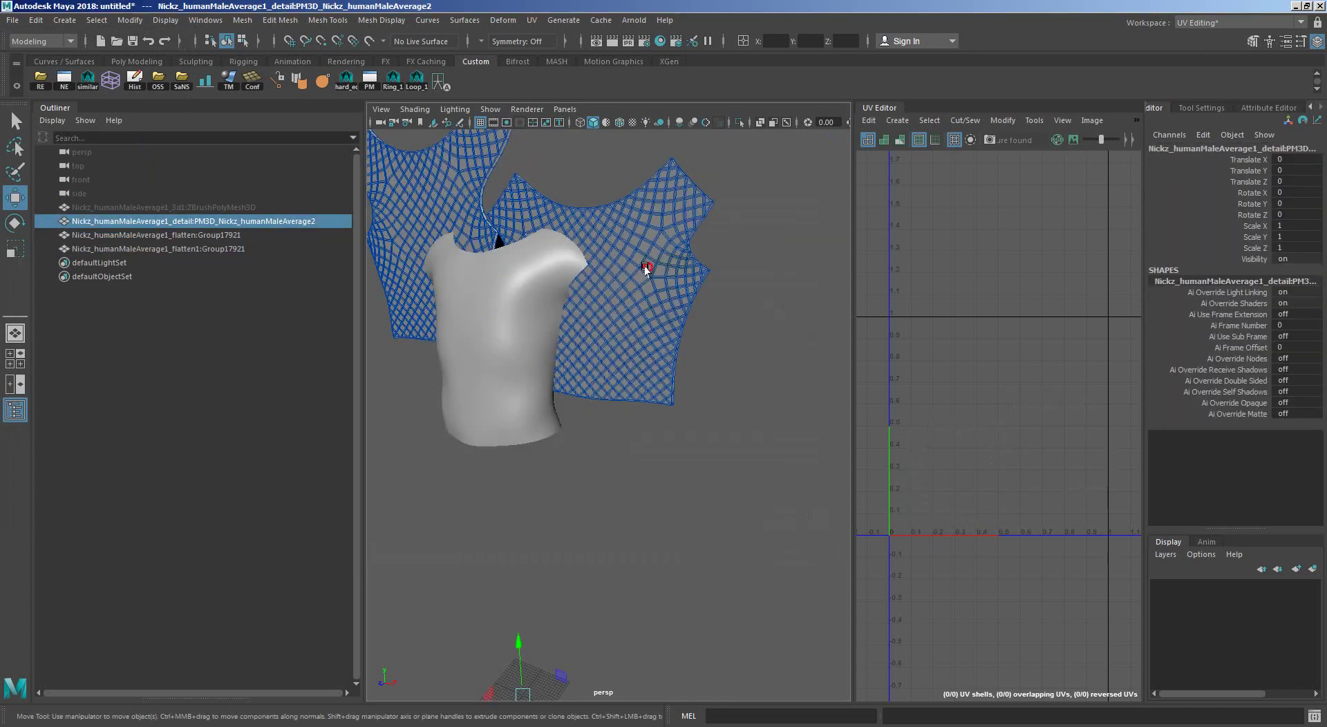
# Select both flatten groups and orbit to a more frontal view of the pieces.
pyautogui.click(646, 269)
pyautogui.keyDown('alt'); pyautogui.moveTo(510, 297); pyautogui.dragTo(578, 347); pyautogui.keyUp('alt')
pyautogui.keyDown('alt'); pyautogui.moveTo(578, 347); pyautogui.dragTo(527, 359, button='right'); pyautogui.keyUp('alt')
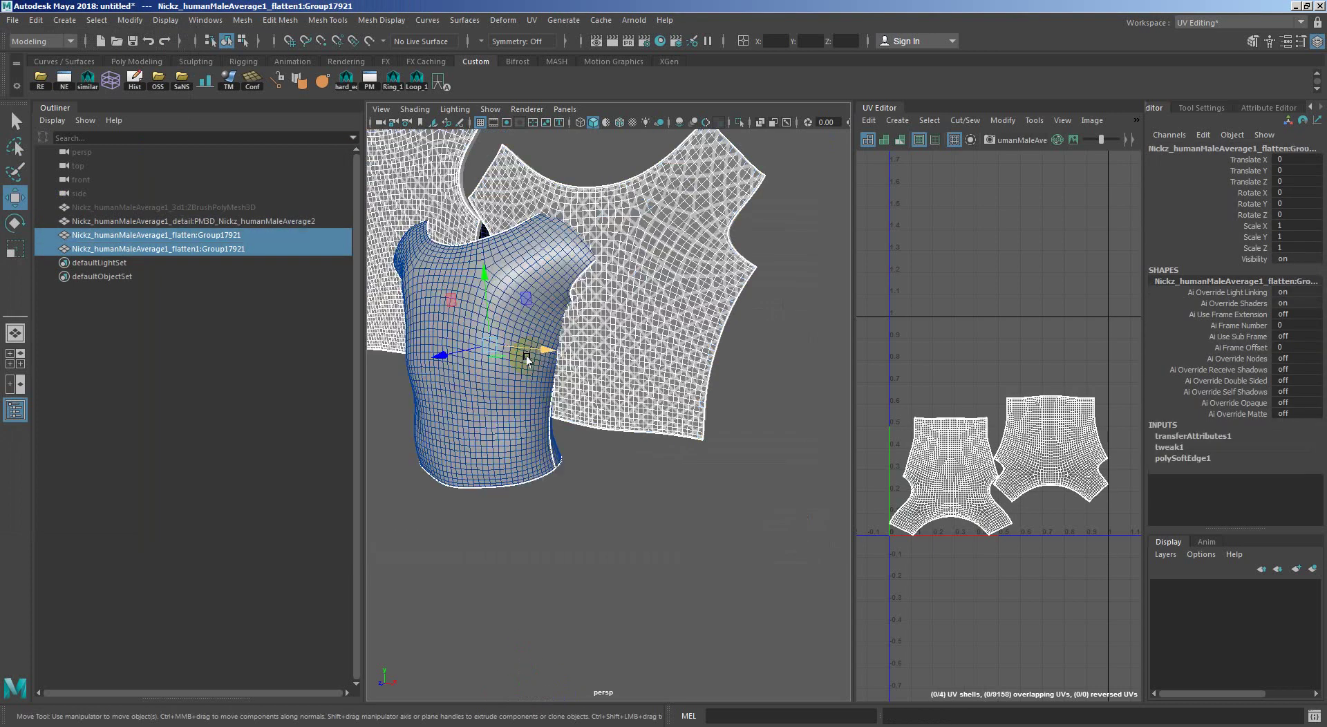
pyautogui.keyDown('alt'); pyautogui.moveTo(527, 359); pyautogui.dragTo(607, 460); pyautogui.keyUp('alt')
pyautogui.keyDown('alt'); pyautogui.moveTo(616, 461); pyautogui.dragTo(595, 442, button='right'); pyautogui.keyUp('alt')
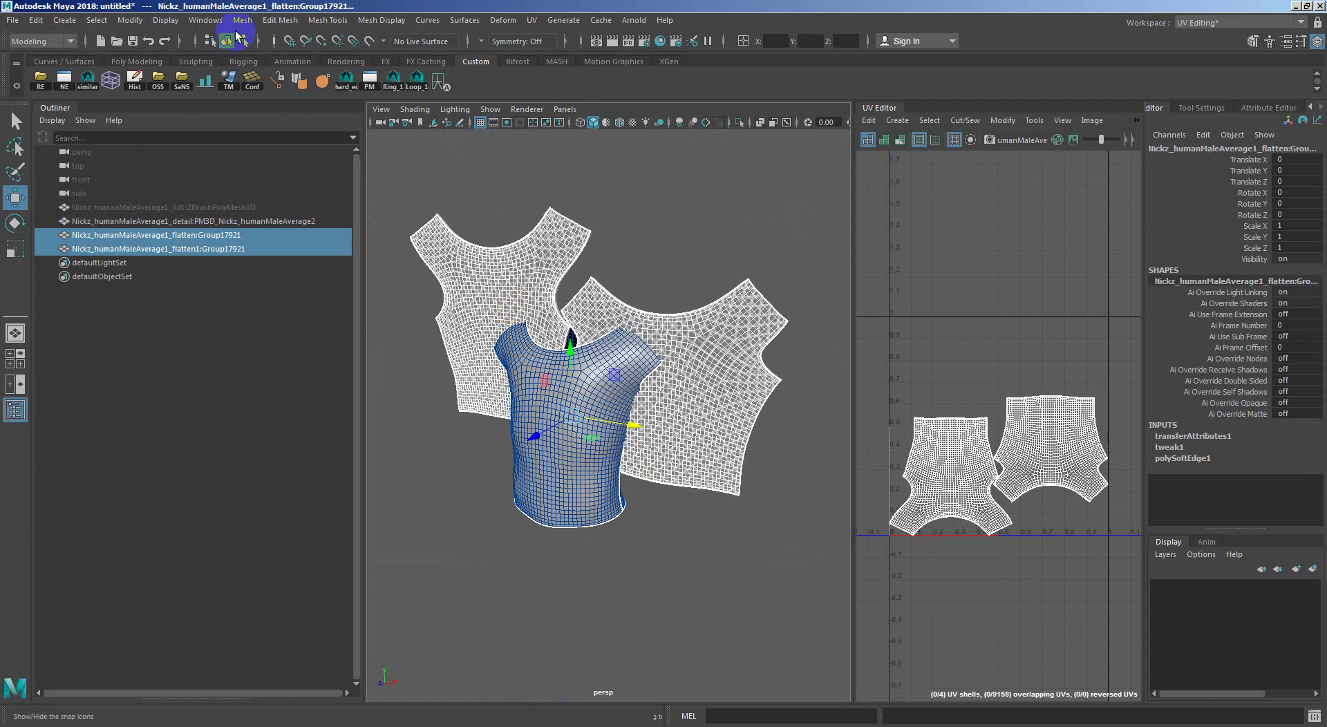
pyautogui.click(205, 19)
pyautogui.moveTo(238, 68)
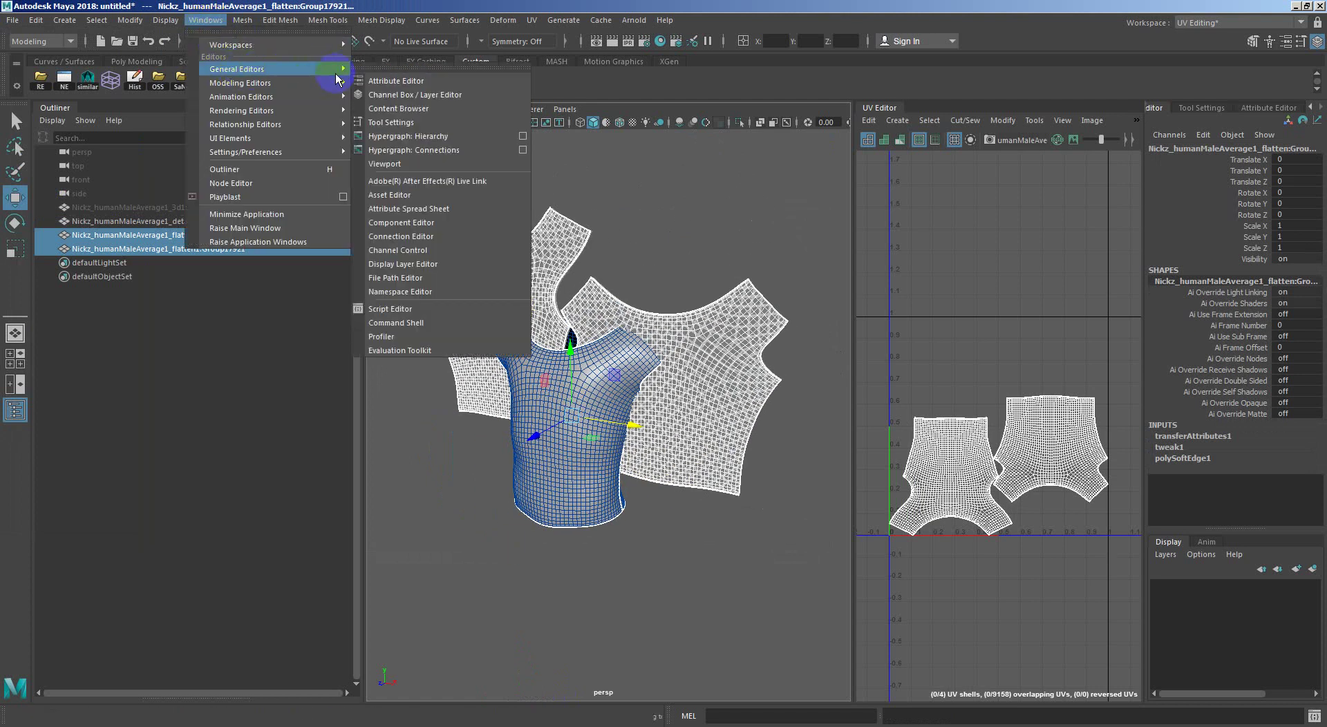
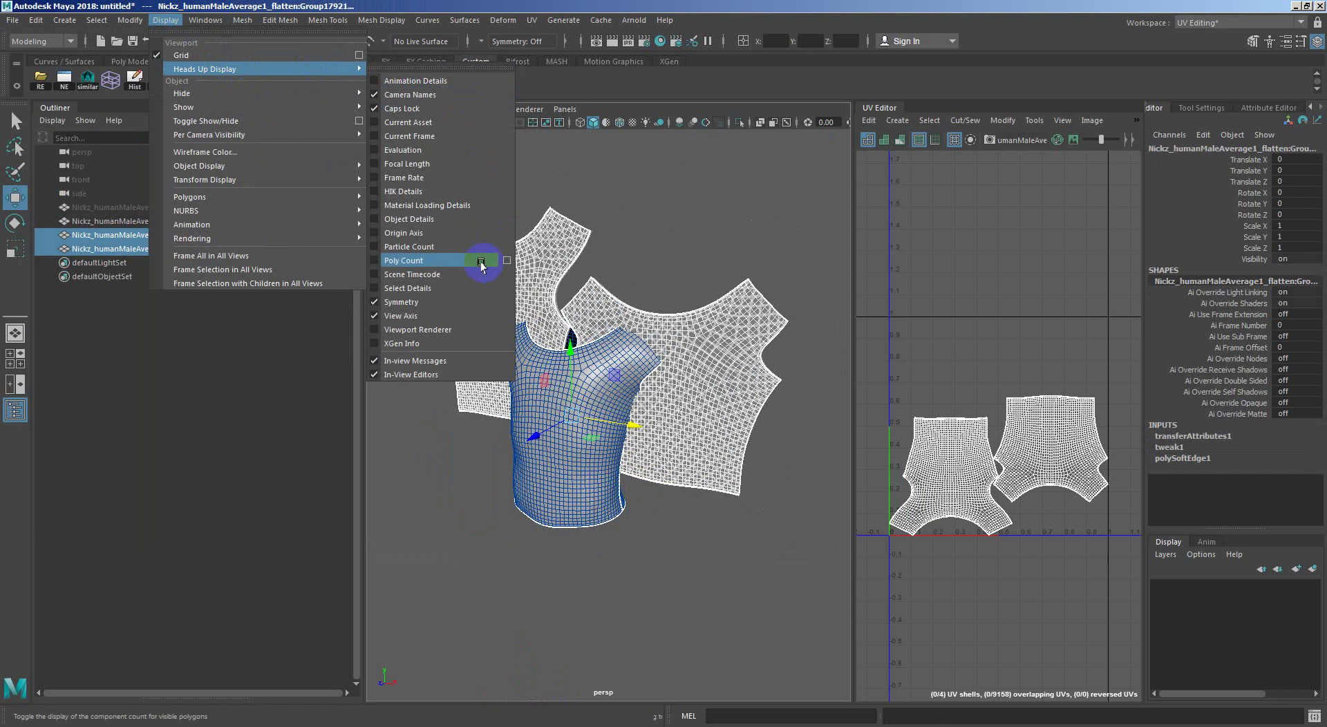
# Turn on the Poly Count heads-up display and frame the torso with the fishnet detail mesh selected.
pyautogui.click(477, 263)
pyautogui.click(674, 235)
pyautogui.scroll(5, 691, 297)
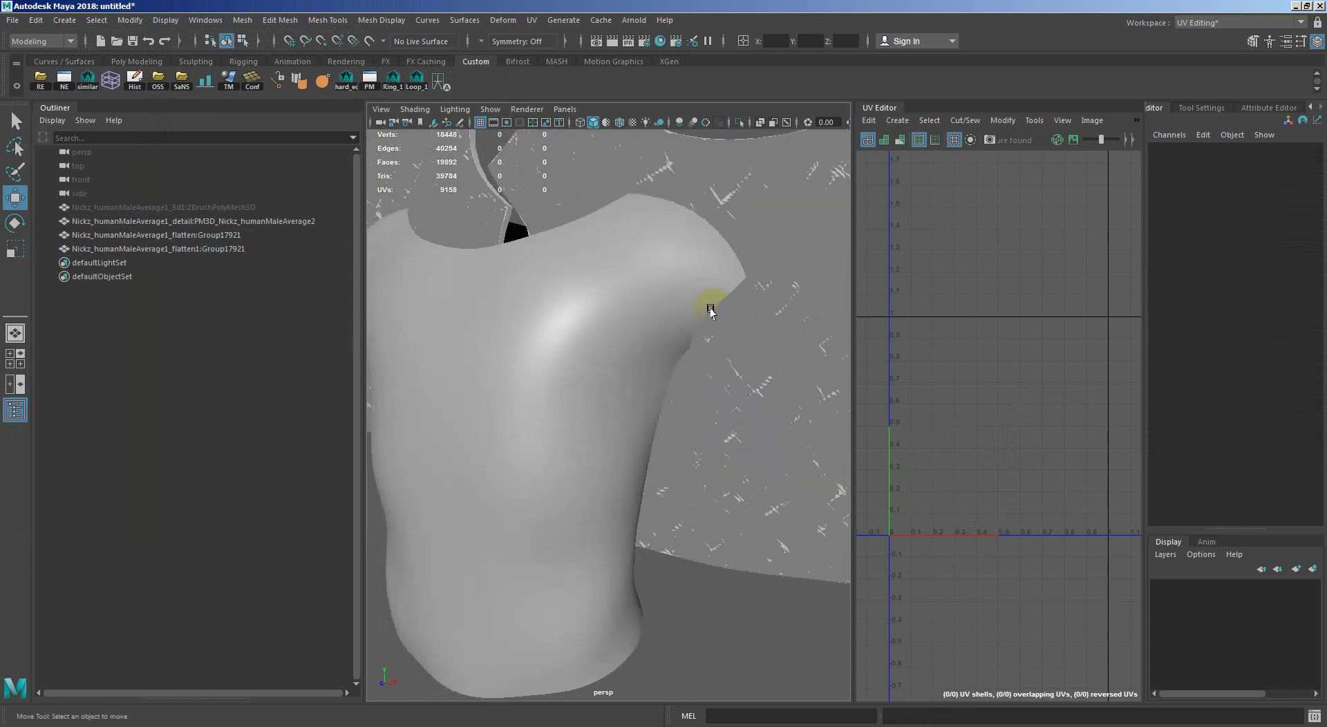
pyautogui.scroll(3, 660, 346)
pyautogui.keyDown('alt'); pyautogui.moveTo(660, 347); pyautogui.dragTo(604, 315, button='right'); pyautogui.keyUp('alt')
pyautogui.click(612, 335)
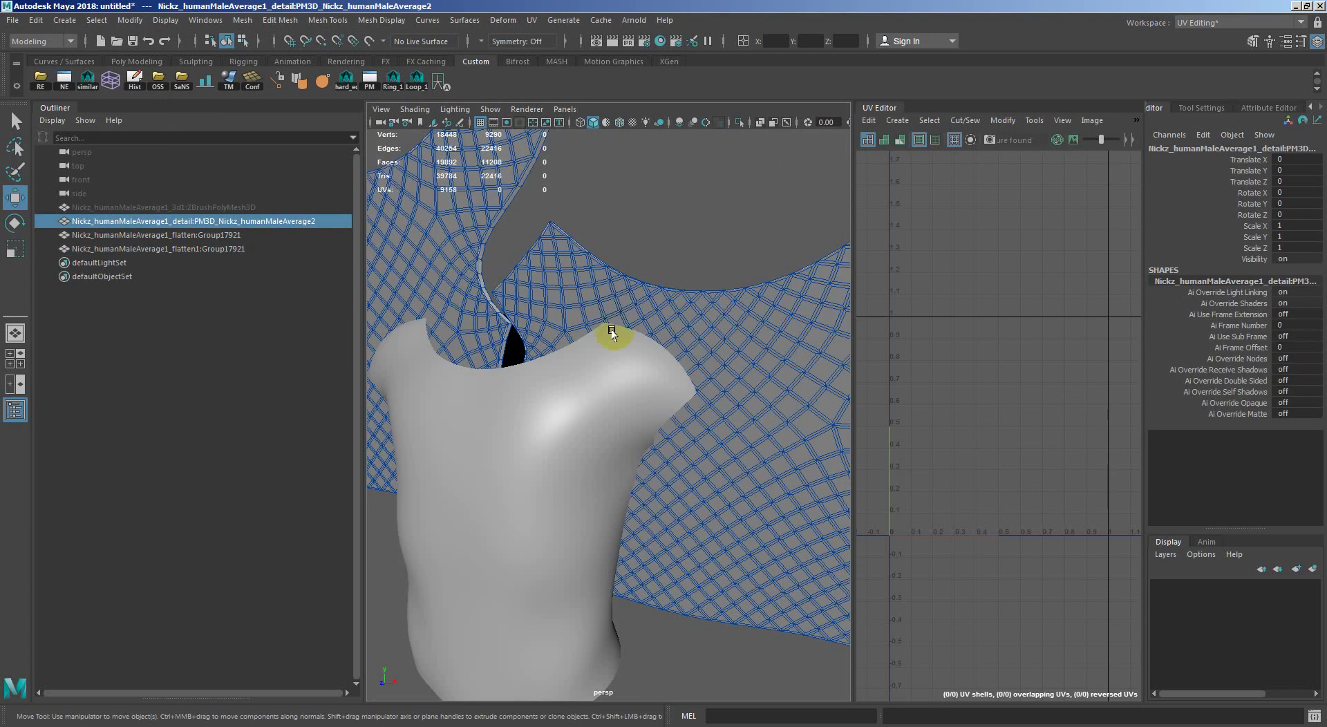
pyautogui.scroll(-3, 536, 291)
pyautogui.scroll(-3, 574, 415)
pyautogui.click(660, 388)
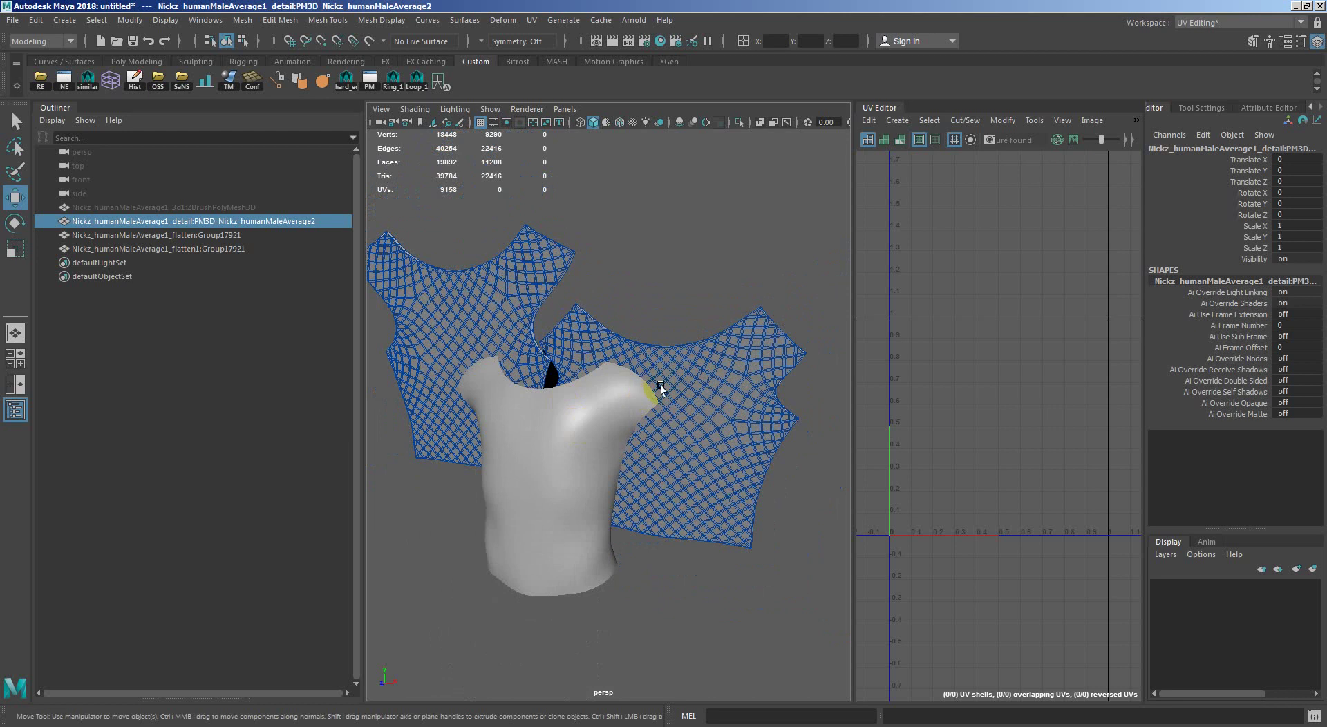
# Tumble around the flattened cloth panels and shirt, ending with only the right cloth panel selected.
pyautogui.click(681, 298)
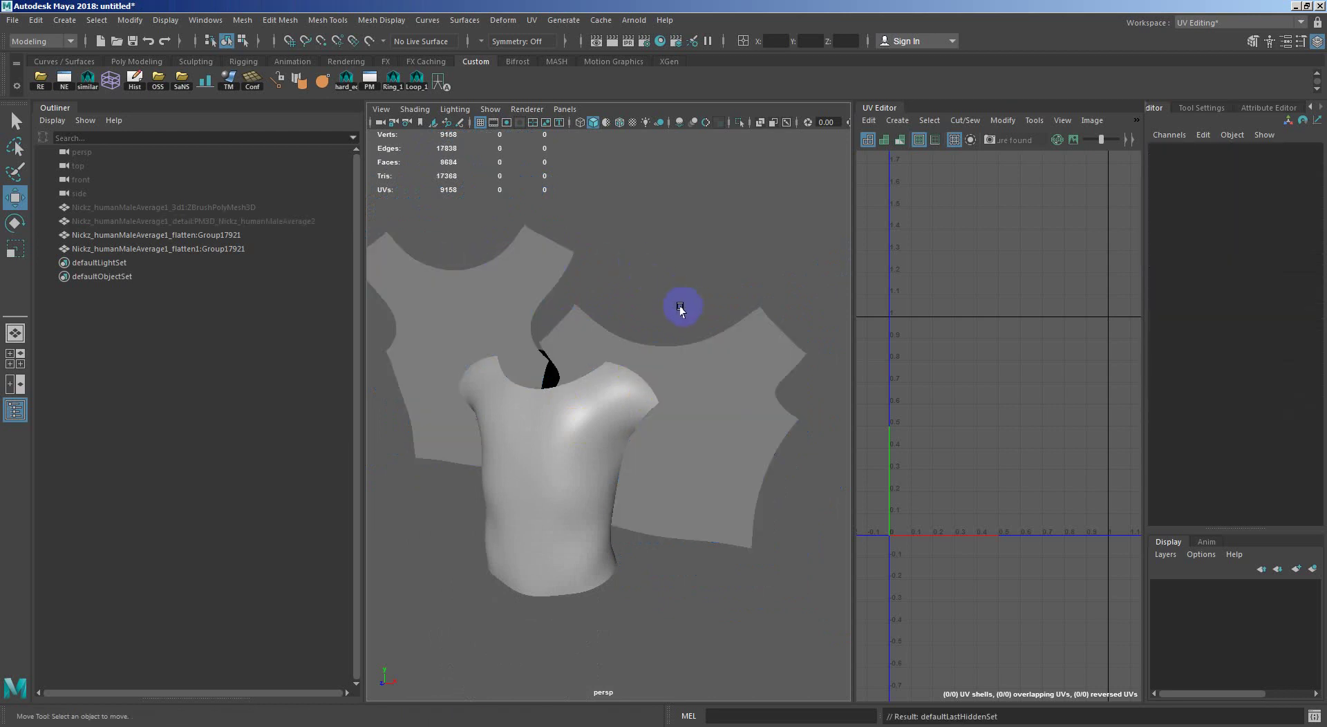
pyautogui.moveTo(690, 311); pyautogui.dragTo(719, 371)
pyautogui.rightClick(721, 309)
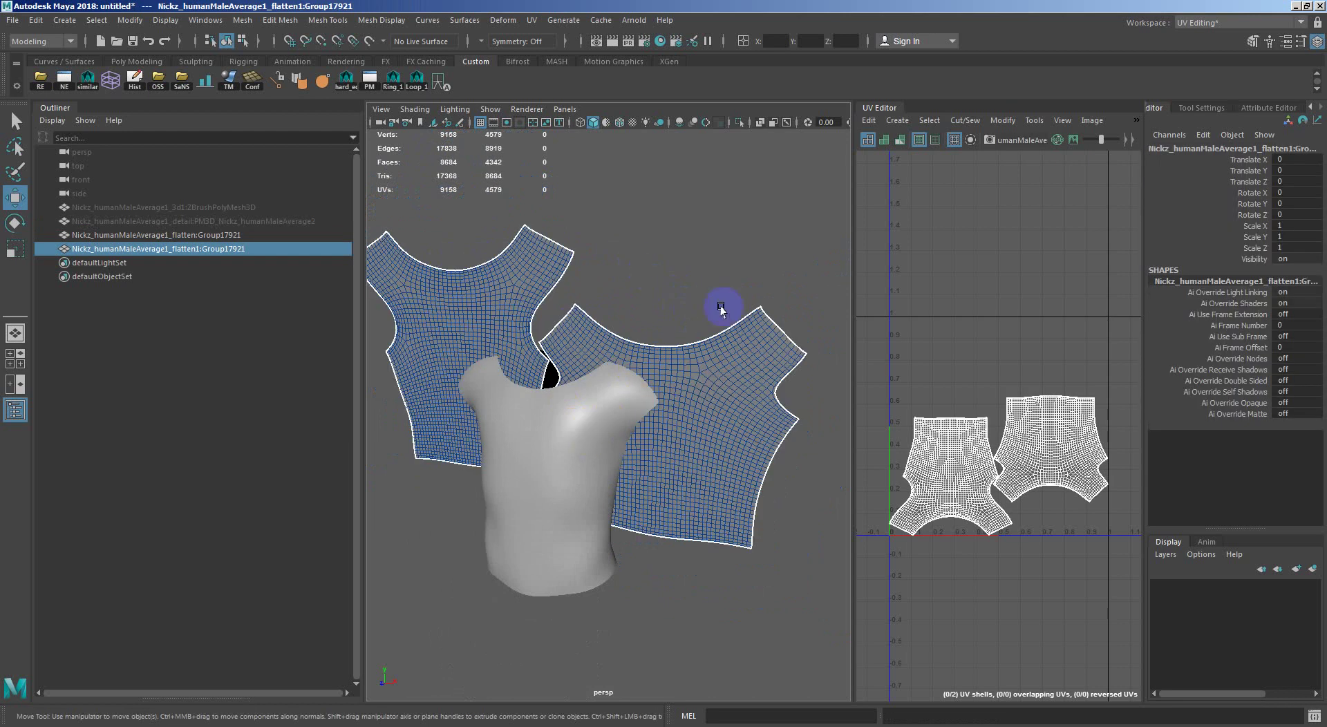
pyautogui.keyDown('alt'); pyautogui.moveTo(669, 302); pyautogui.dragTo(695, 316); pyautogui.keyUp('alt')
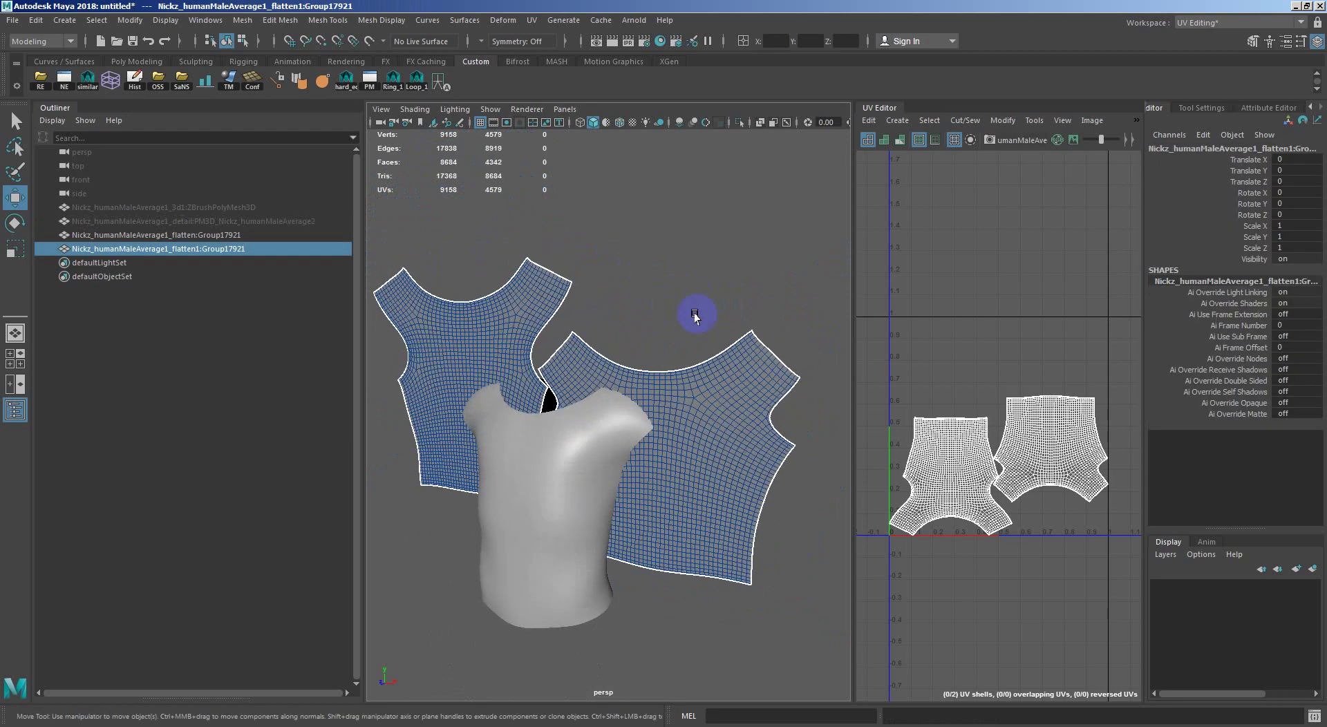
pyautogui.click(642, 434)
pyautogui.click(662, 359)
pyautogui.click(647, 425)
pyautogui.click(690, 353)
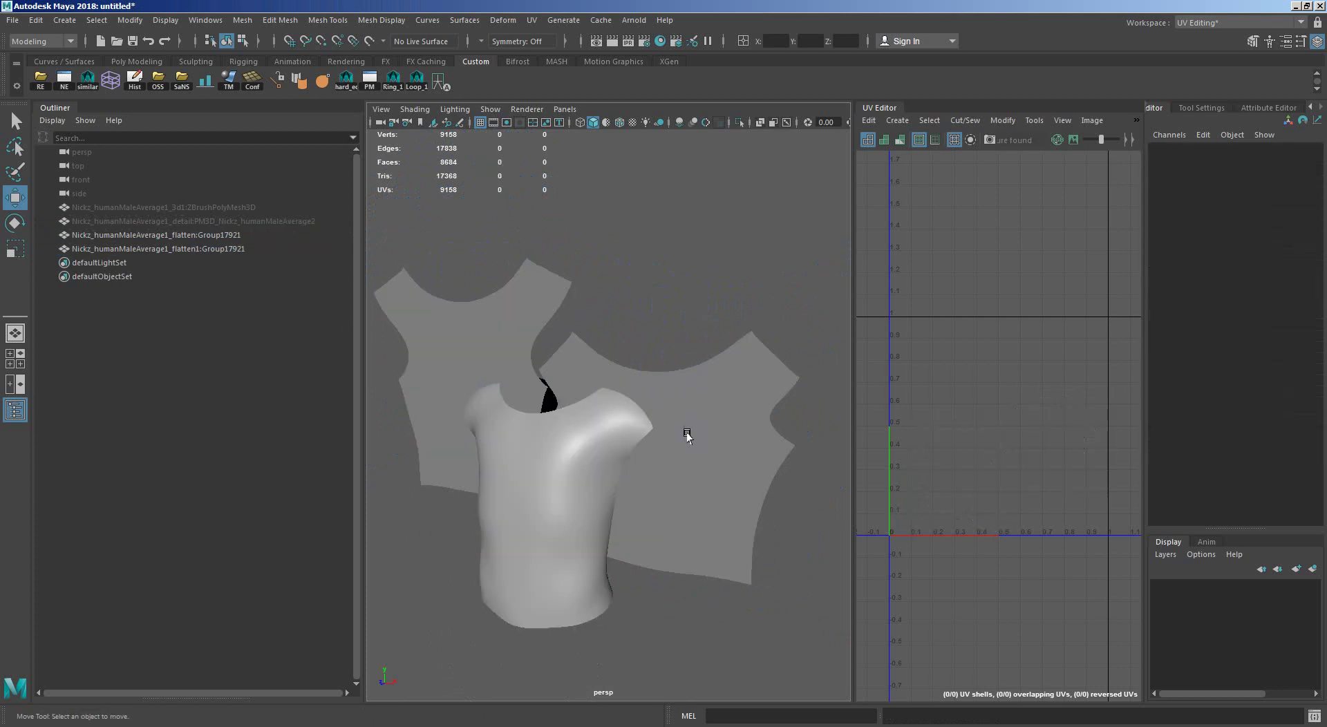
pyautogui.click(663, 436)
pyautogui.click(662, 437)
pyautogui.click(718, 344)
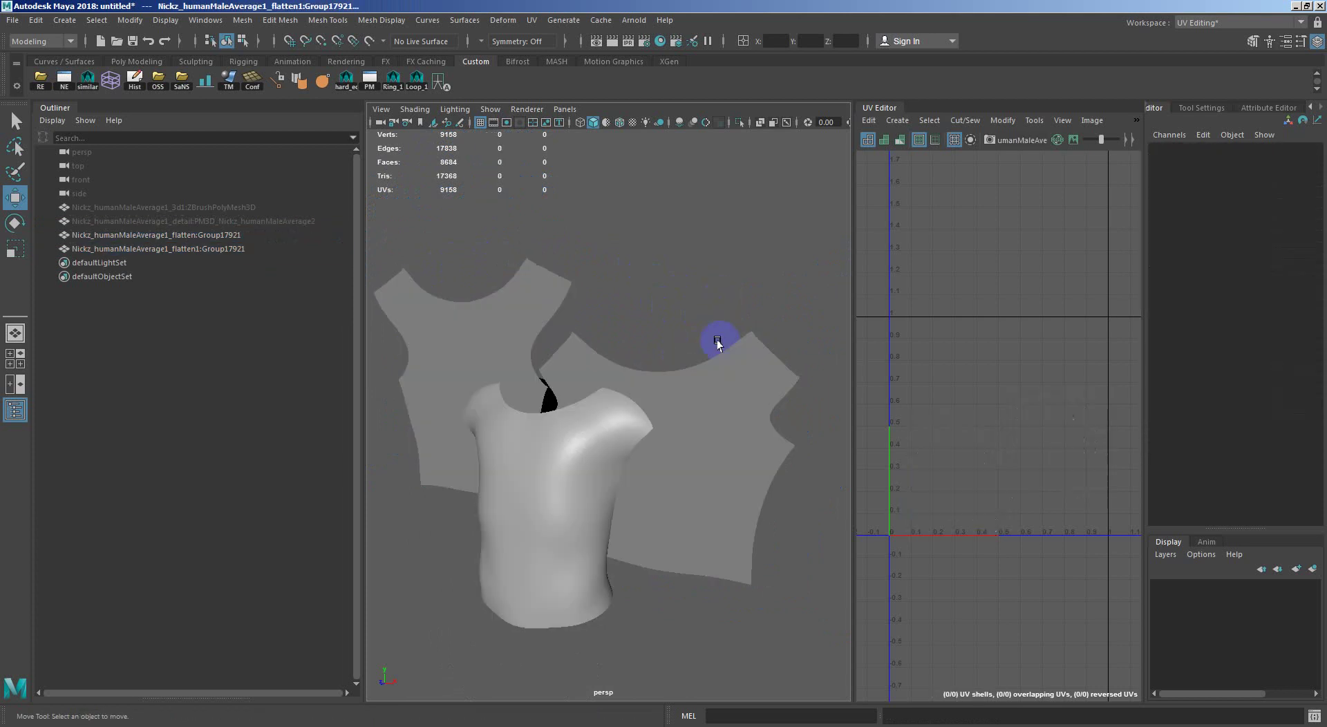
pyautogui.moveTo(717, 344)
pyautogui.keyDown('alt'); pyautogui.mouseDown()
pyautogui.moveTo(563, 305)
pyautogui.moveTo(553, 394)
pyautogui.moveTo(696, 370)
pyautogui.moveTo(711, 324)
pyautogui.moveTo(622, 312)
pyautogui.moveTo(706, 332)
pyautogui.mouseUp(); pyautogui.keyUp('alt')
pyautogui.click(580, 304)
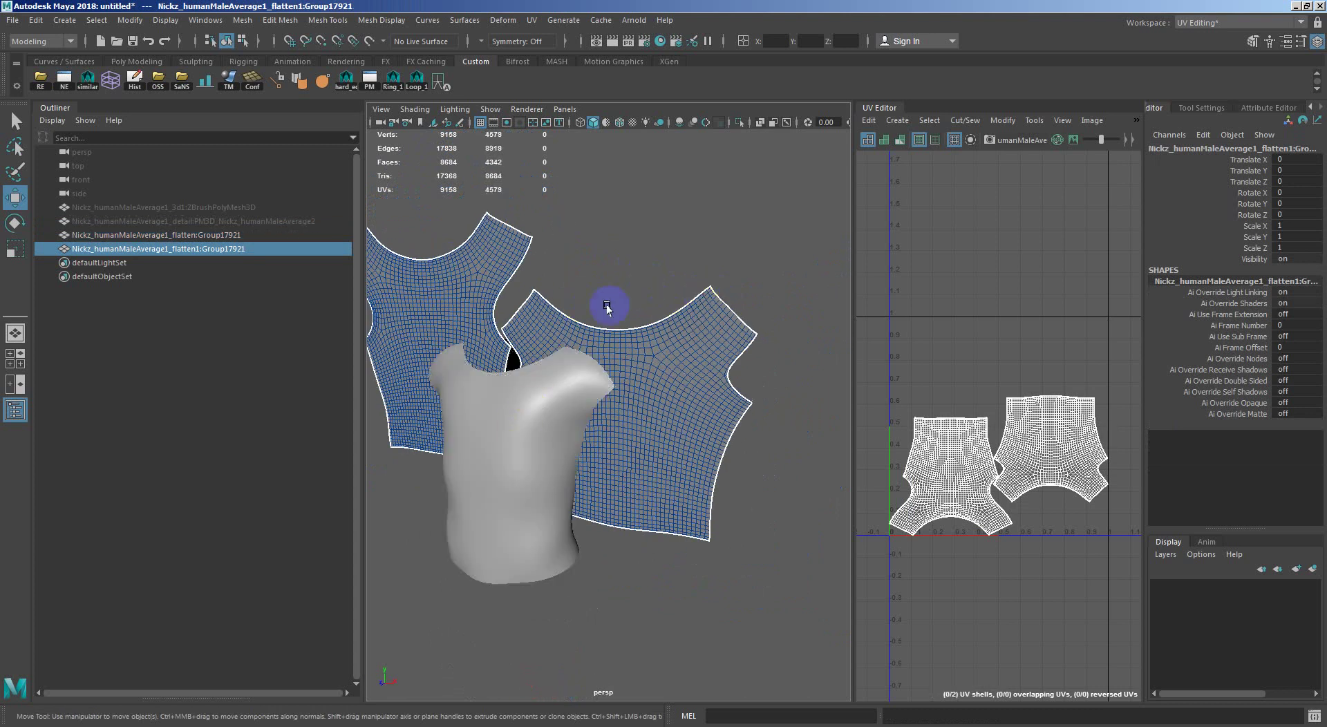
# Create a blend shape between the shirt mesh and the flattened cloth panels.
pyautogui.click(607, 308)
pyautogui.click(515, 453)
pyautogui.keyDown('shift'); pyautogui.click(601, 406); pyautogui.keyUp('shift')
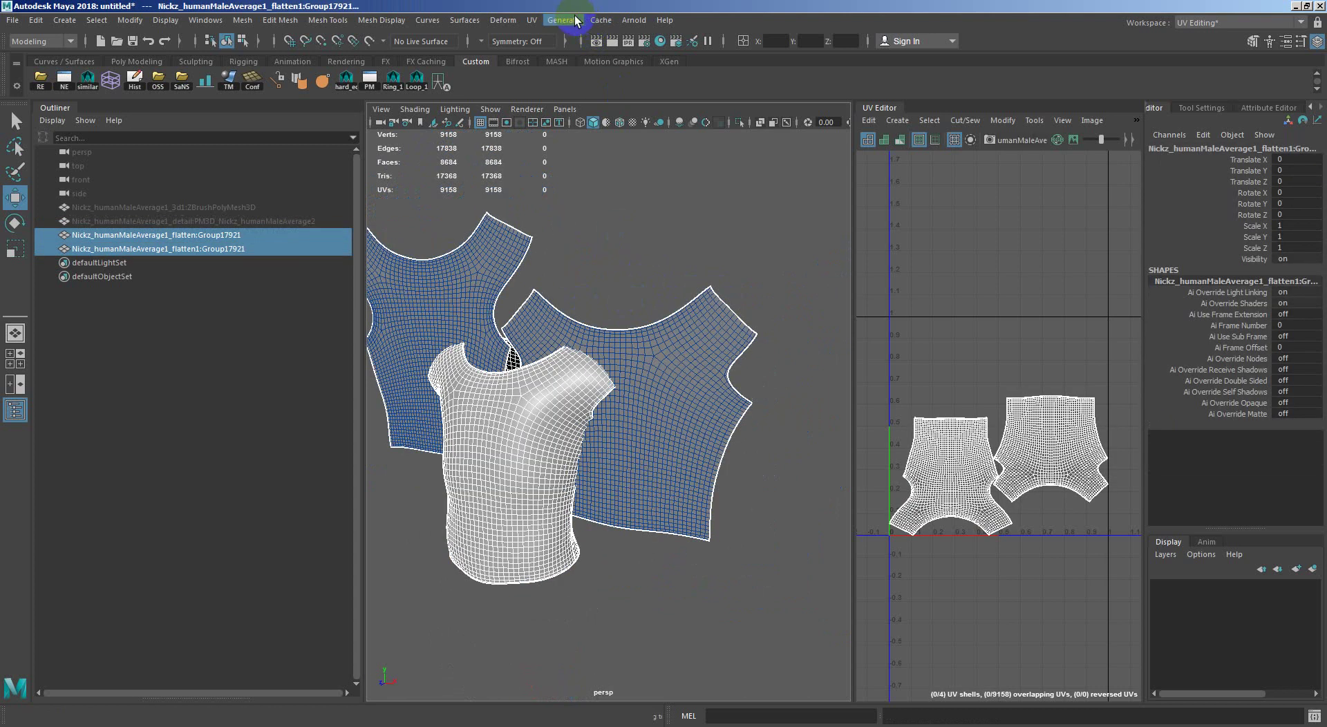
pyautogui.click(503, 20)
pyautogui.click(516, 53)
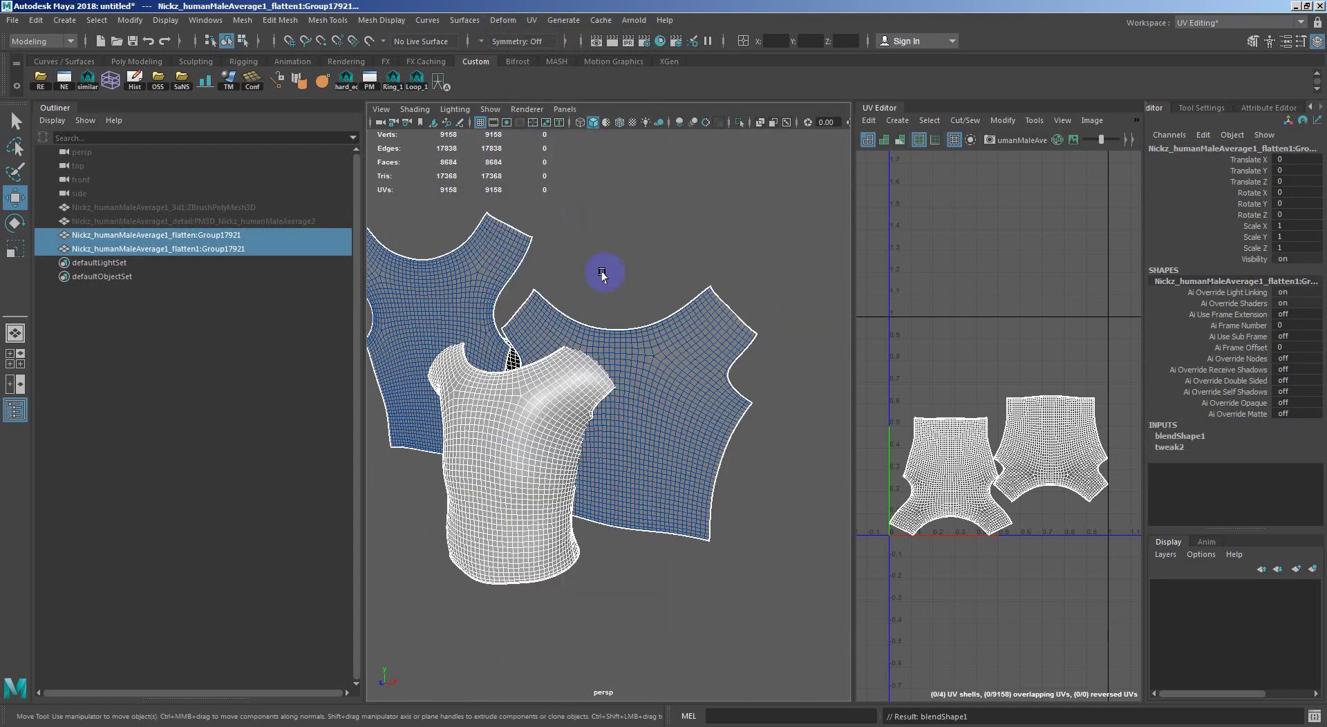
# Test the blendShape1 Group17921 weight at 1, then return it to 0.
pyautogui.click(1181, 436)
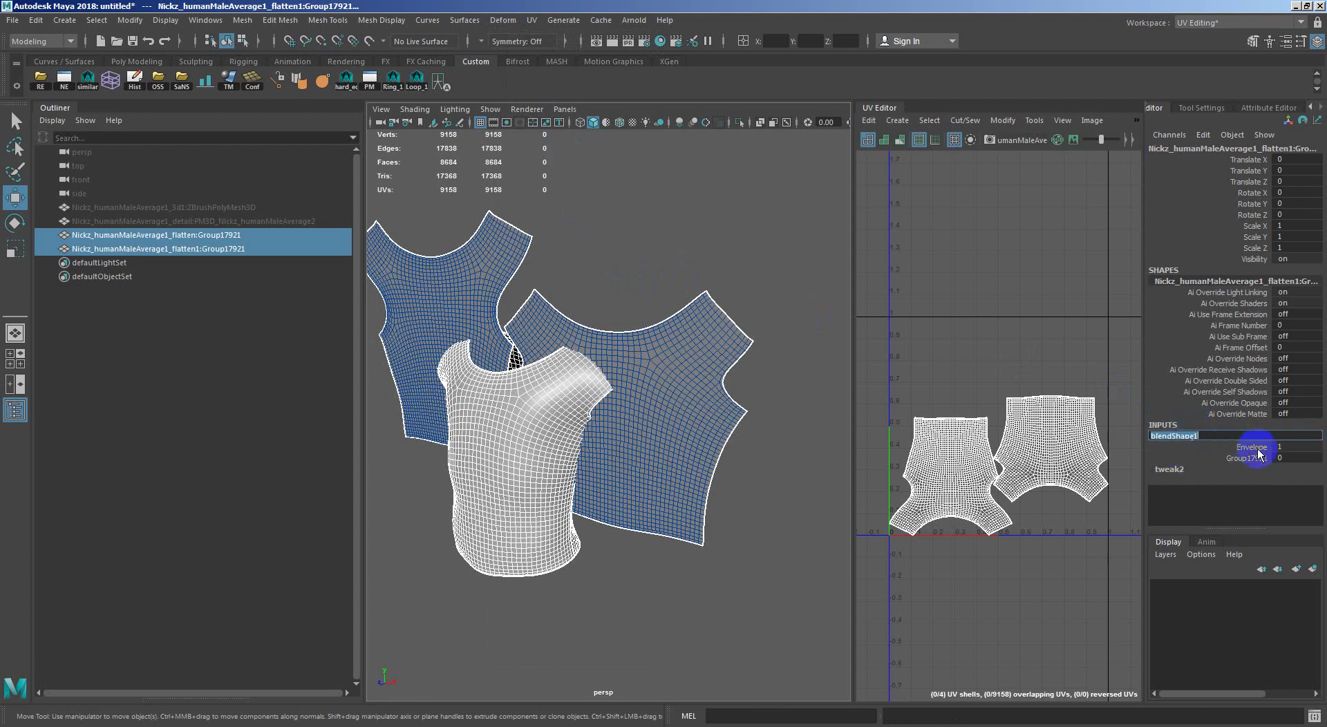
pyautogui.click(1248, 458)
pyautogui.moveTo(701, 252); pyautogui.dragTo(593, 262, button='middle')
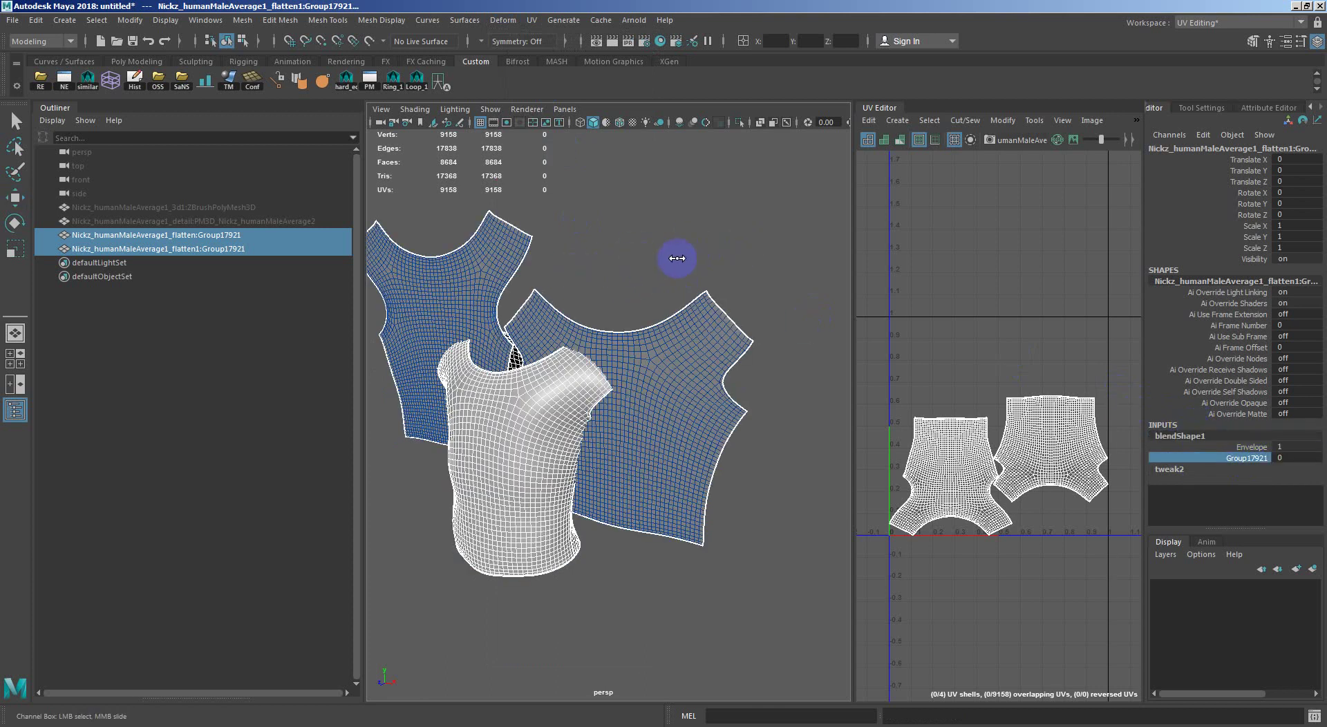
pyautogui.moveTo(676, 258)
pyautogui.mouseDown(button='middle')
pyautogui.moveTo(703, 251)
pyautogui.moveTo(589, 280)
pyautogui.moveTo(773, 263)
pyautogui.mouseUp(button='middle')
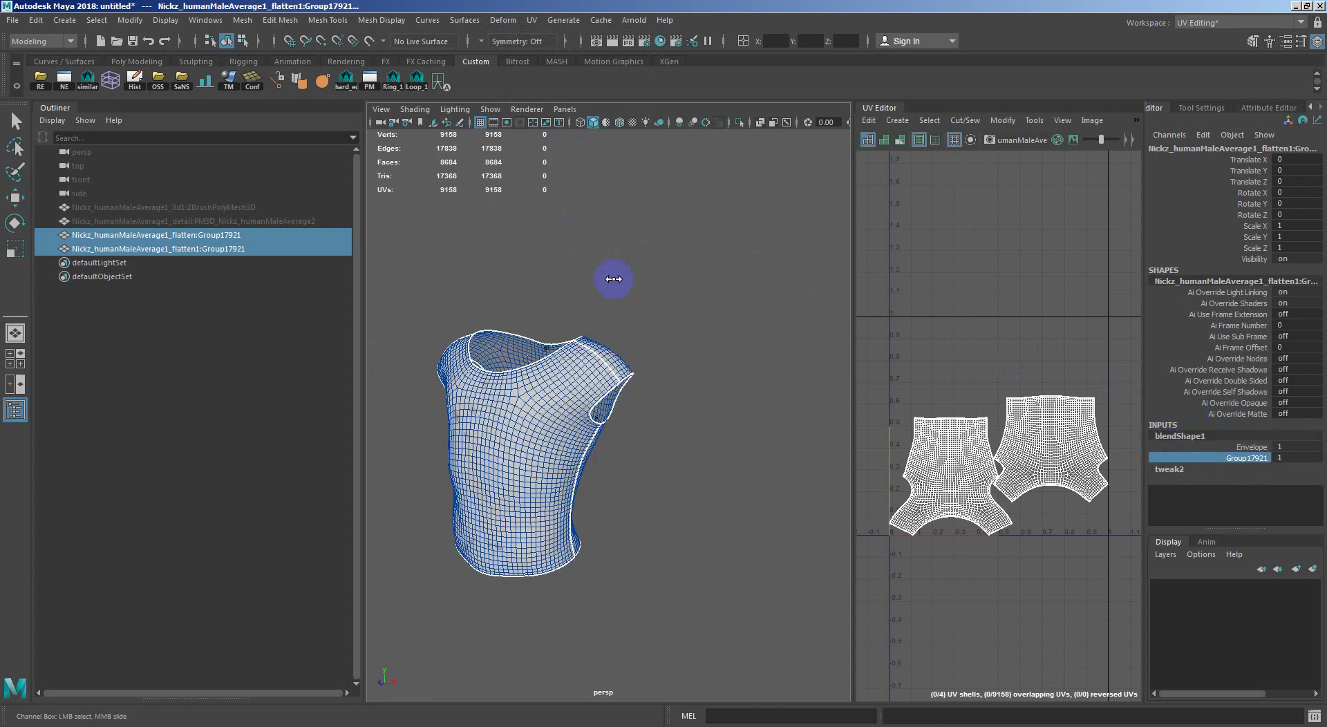
pyautogui.moveTo(614, 278); pyautogui.dragTo(622, 265, button='middle')
pyautogui.click(518, 380)
# Hide the shirt mesh and unhide the detail:PM3D fishnet mesh from the Outliner.
pyautogui.press('w')
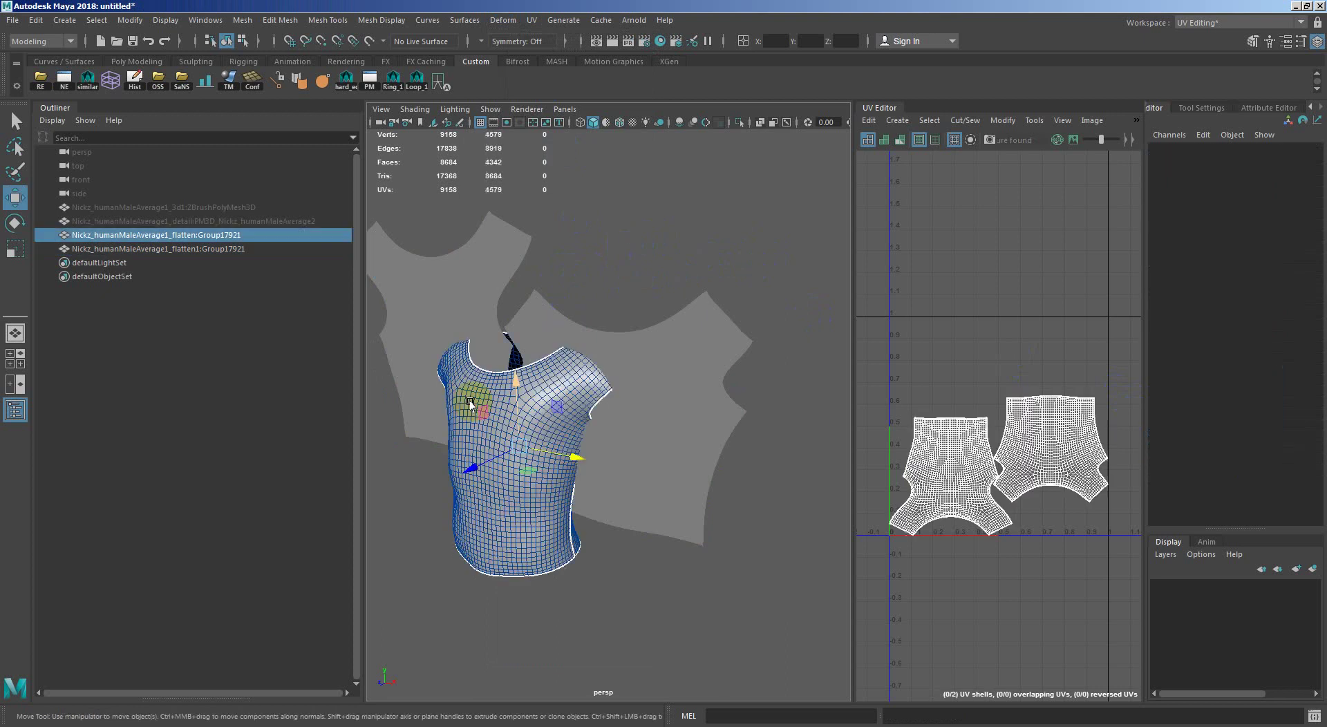
pyautogui.hotkey('ctrl', 'h')
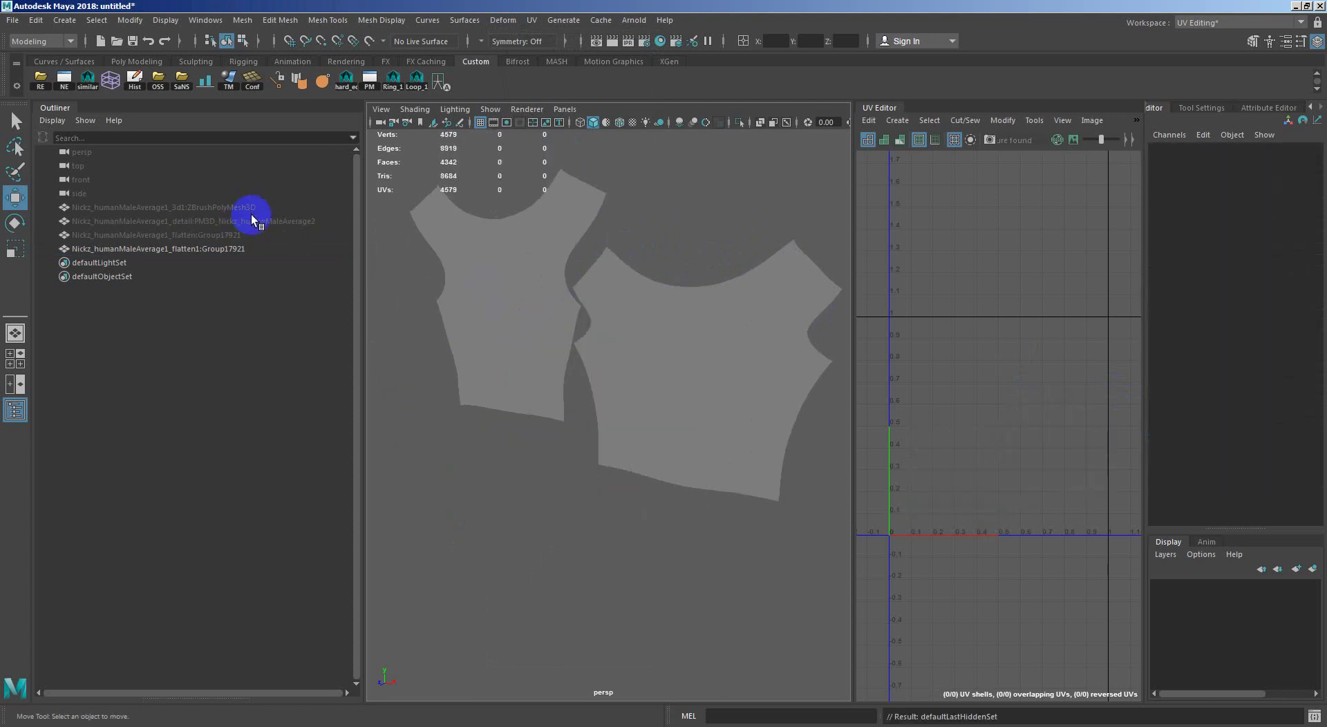
pyautogui.click(252, 219)
pyautogui.click(711, 237)
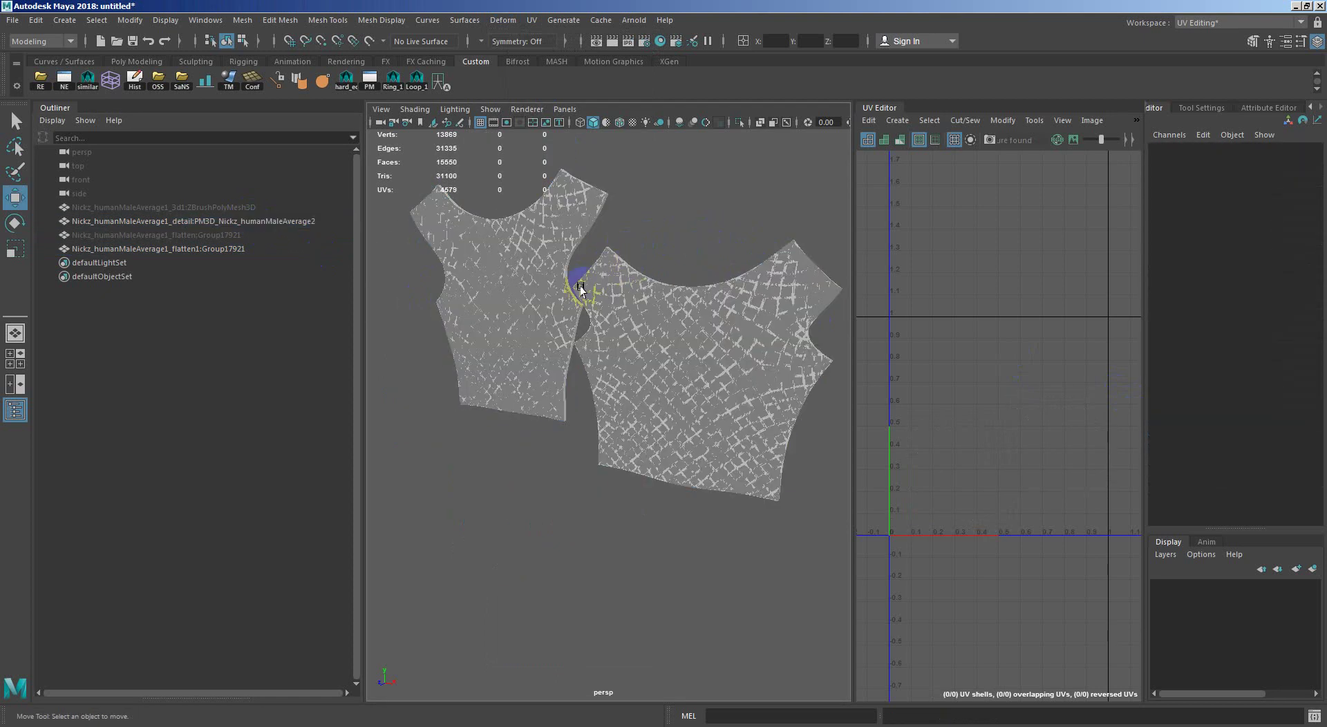
# Inspect the fishnet mesh over the panels, then add the flatten1 panels to the selection.
pyautogui.moveTo(578, 287)
pyautogui.keyDown('alt'); pyautogui.mouseDown(button='right')
pyautogui.moveTo(676, 258)
pyautogui.moveTo(698, 412)
pyautogui.mouseUp(button='right'); pyautogui.keyUp('alt')
pyautogui.scroll(3, 698, 413)
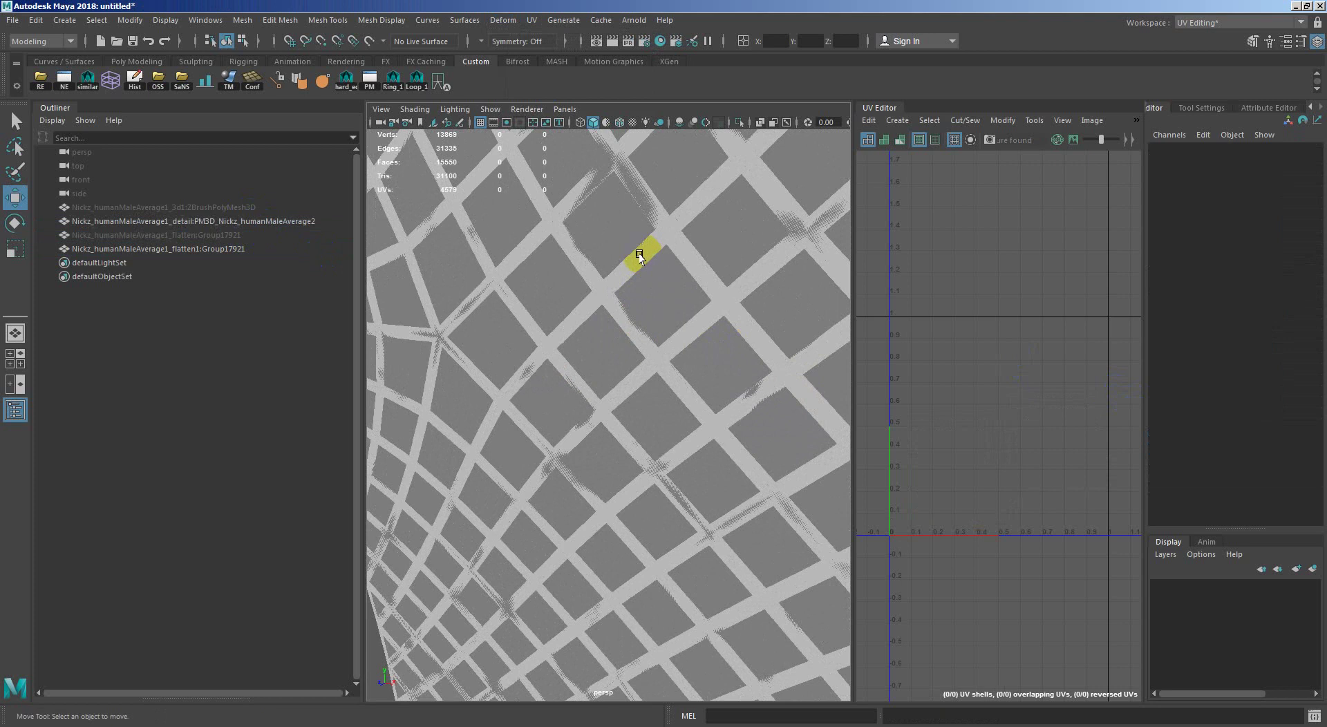
pyautogui.click(640, 256)
pyautogui.keyDown('alt'); pyautogui.moveTo(646, 356); pyautogui.dragTo(628, 297, button='right'); pyautogui.keyUp('alt')
pyautogui.keyDown('alt'); pyautogui.moveTo(628, 297); pyautogui.dragTo(394, 299); pyautogui.keyUp('alt')
pyautogui.moveTo(394, 300)
pyautogui.keyDown('alt'); pyautogui.mouseDown(button='right')
pyautogui.moveTo(501, 384)
pyautogui.moveTo(483, 331)
pyautogui.mouseUp(button='right'); pyautogui.keyUp('alt')
pyautogui.keyDown('alt'); pyautogui.moveTo(483, 332); pyautogui.dragTo(581, 329); pyautogui.keyUp('alt')
pyautogui.moveTo(581, 329)
pyautogui.keyDown('alt'); pyautogui.mouseDown(button='right')
pyautogui.moveTo(618, 339)
pyautogui.moveTo(435, 261)
pyautogui.moveTo(608, 308)
pyautogui.moveTo(608, 284)
pyautogui.mouseUp(button='right'); pyautogui.keyUp('alt')
pyautogui.moveTo(609, 283)
pyautogui.keyDown('alt'); pyautogui.mouseDown()
pyautogui.moveTo(678, 366)
pyautogui.moveTo(657, 371)
pyautogui.moveTo(657, 318)
pyautogui.moveTo(623, 296)
pyautogui.moveTo(685, 347)
pyautogui.moveTo(636, 314)
pyautogui.moveTo(720, 464)
pyautogui.mouseUp(); pyautogui.keyUp('alt')
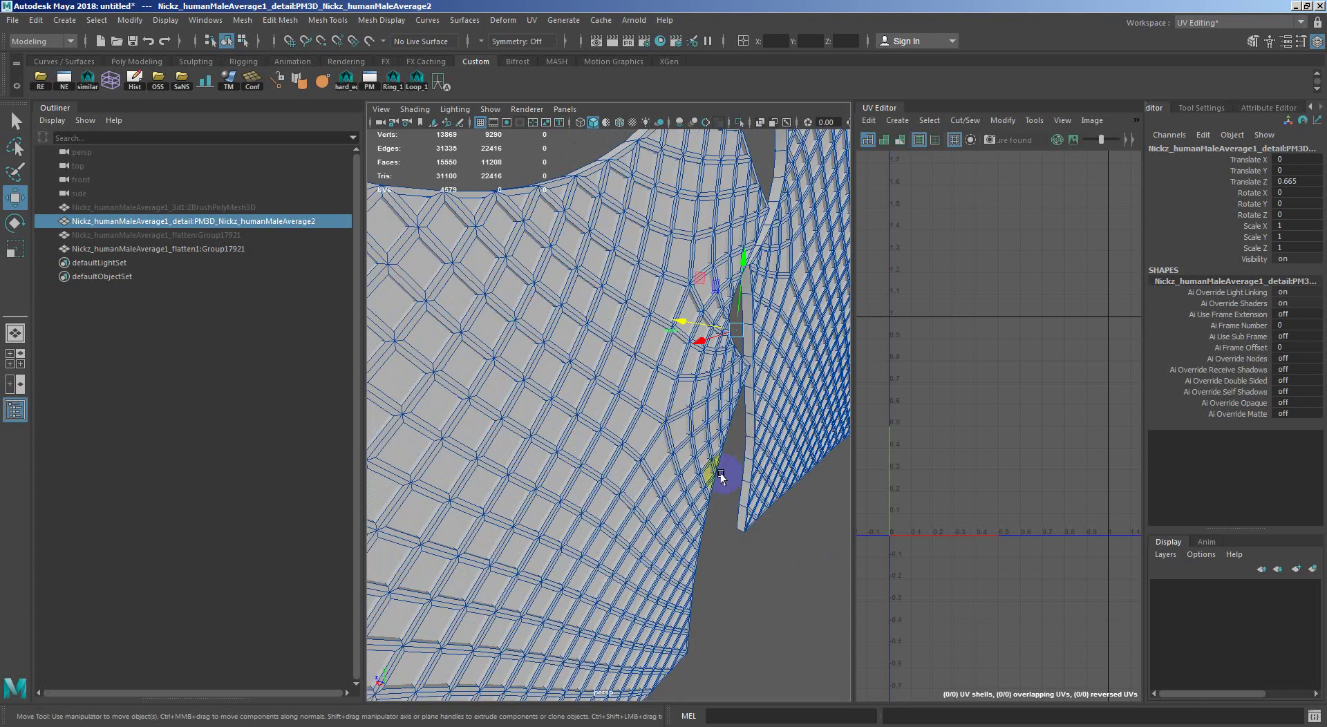
pyautogui.keyDown('shift'); pyautogui.click(597, 401); pyautogui.keyUp('shift')
# Apply a Wrap deformer with Volume falloff, binding the fishnet mesh to the flattened panels.
pyautogui.moveTo(632, 414)
pyautogui.keyDown('alt'); pyautogui.mouseDown()
pyautogui.moveTo(617, 391)
pyautogui.moveTo(586, 10)
pyautogui.mouseUp(); pyautogui.keyUp('alt')
pyautogui.click(503, 20)
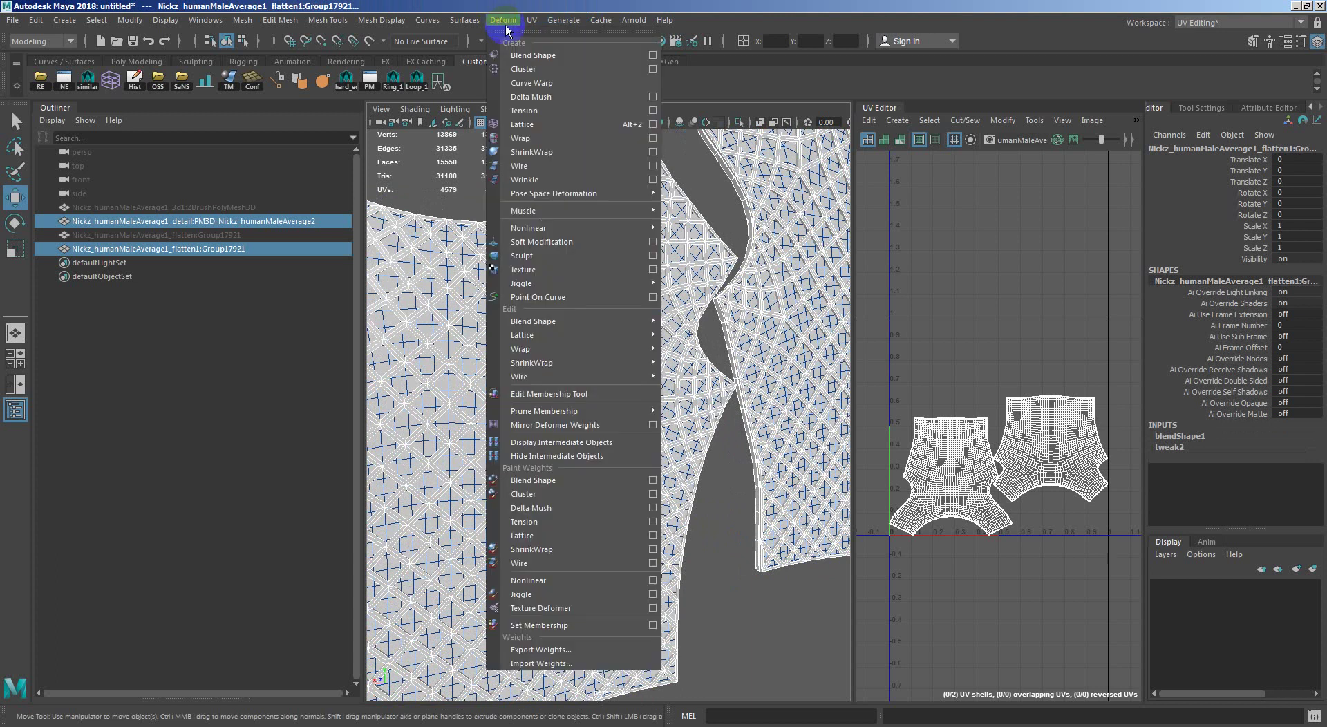
pyautogui.click(652, 137)
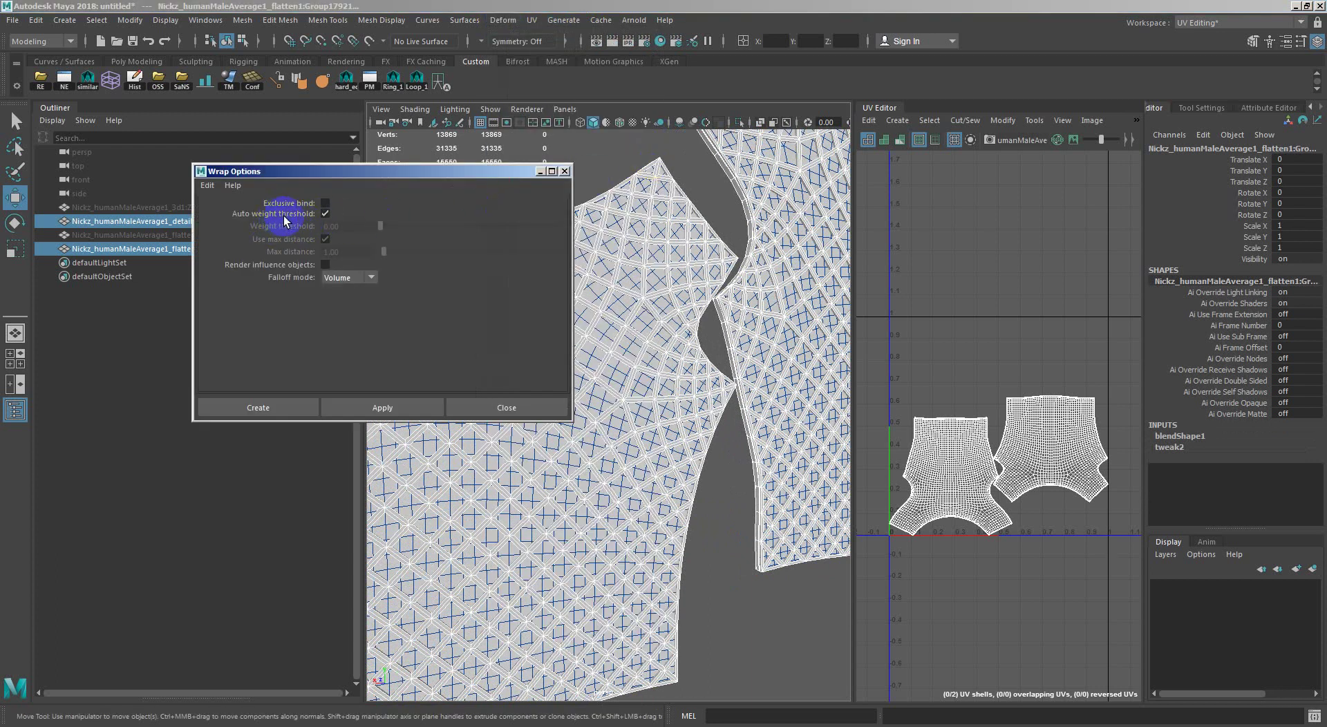
pyautogui.click(350, 282)
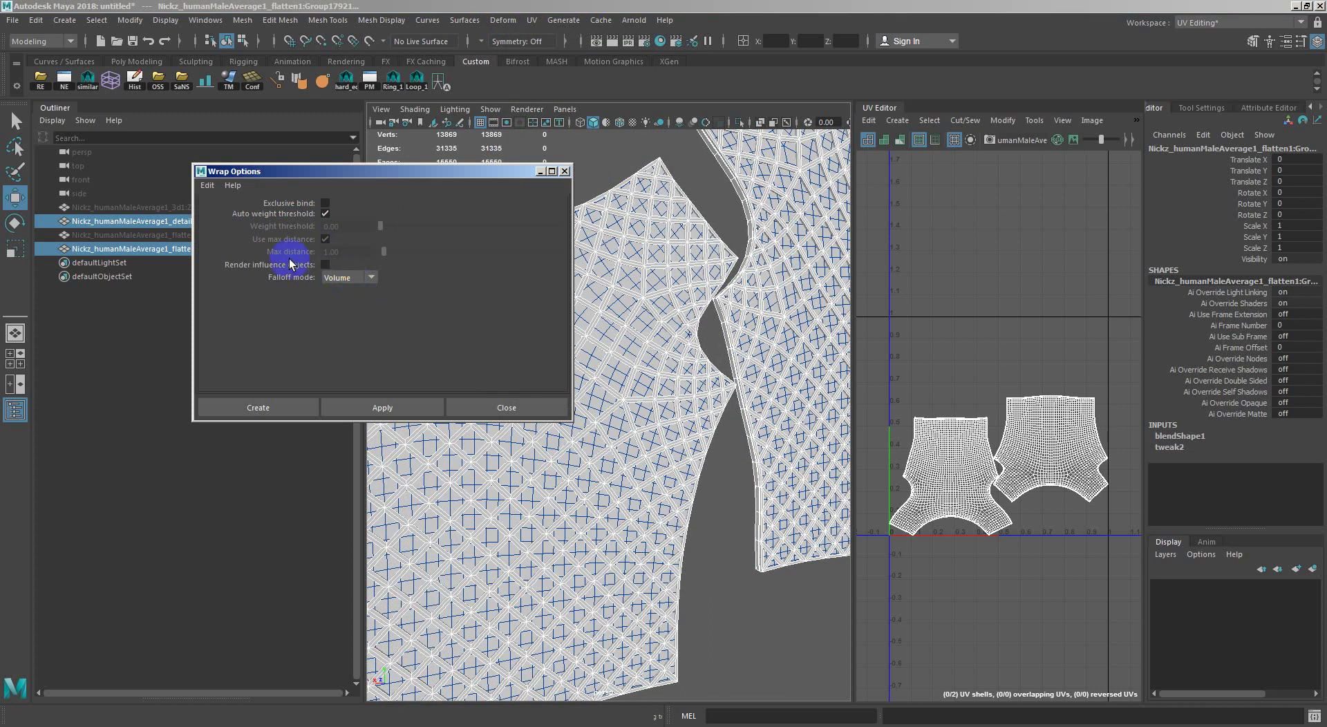
pyautogui.click(400, 408)
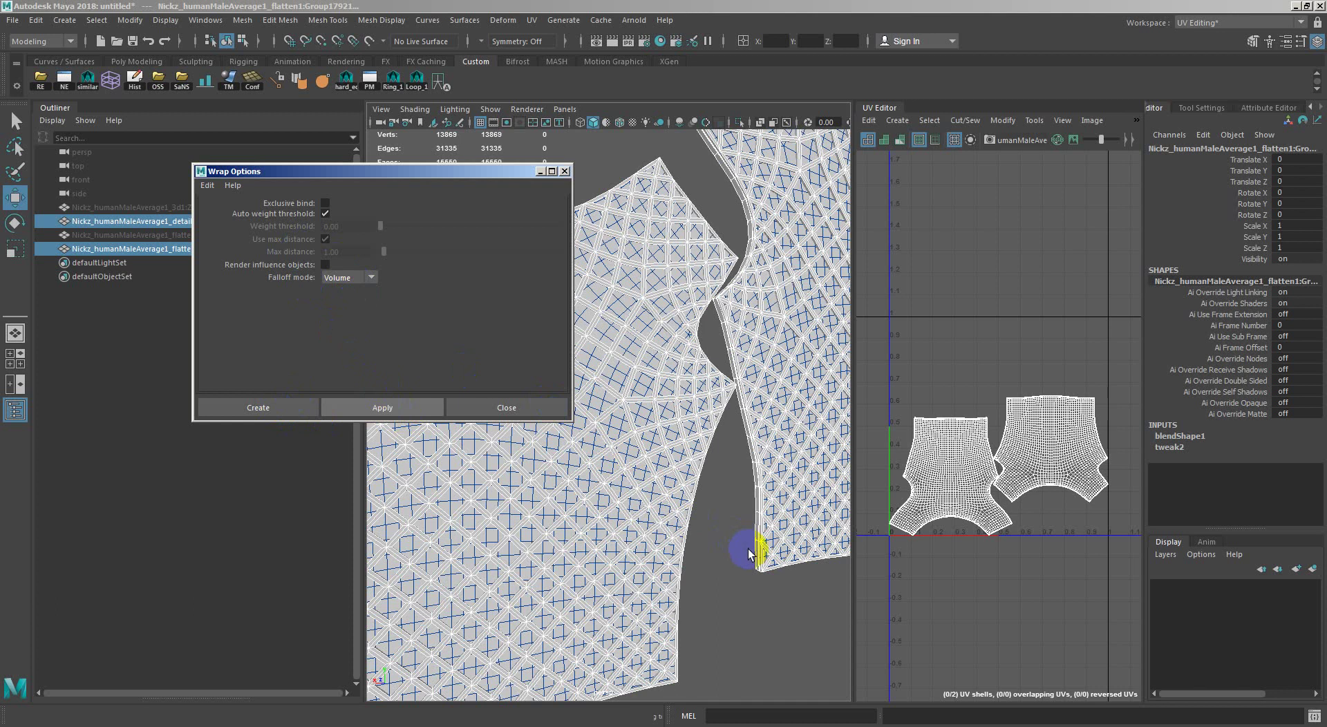
pyautogui.click(517, 409)
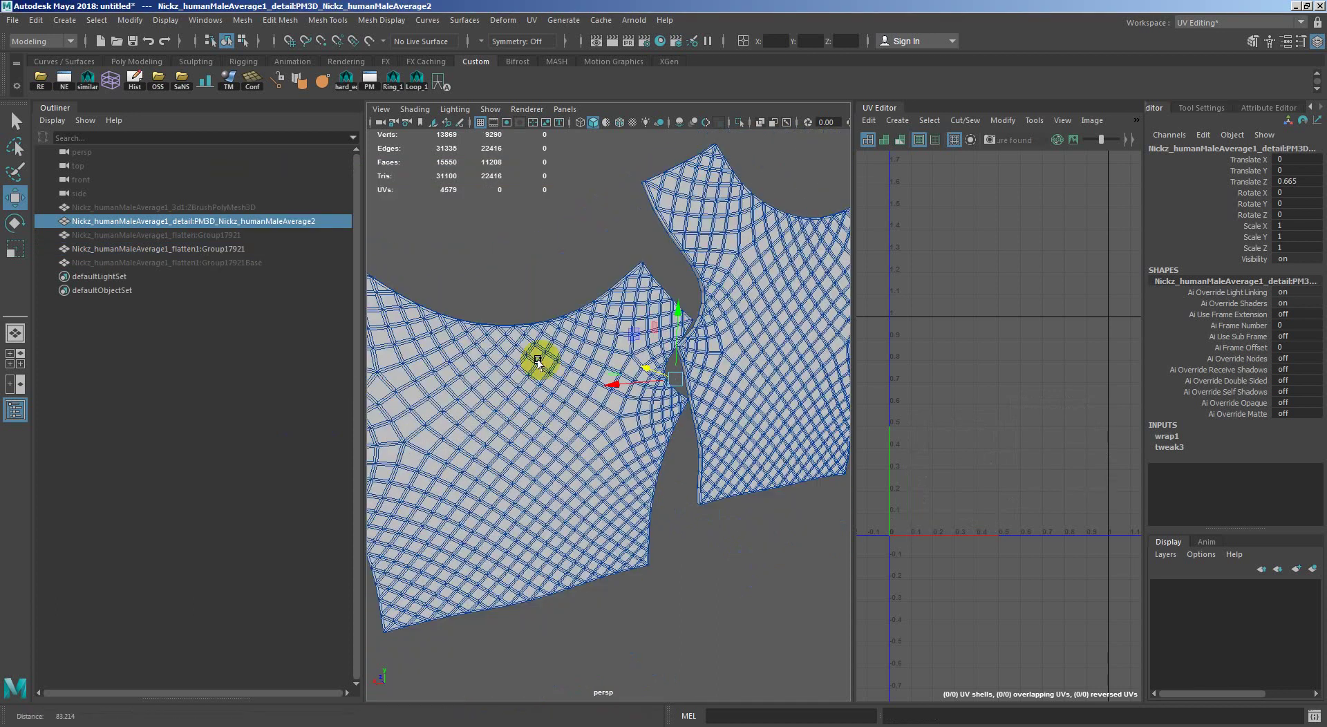
pyautogui.click(581, 385)
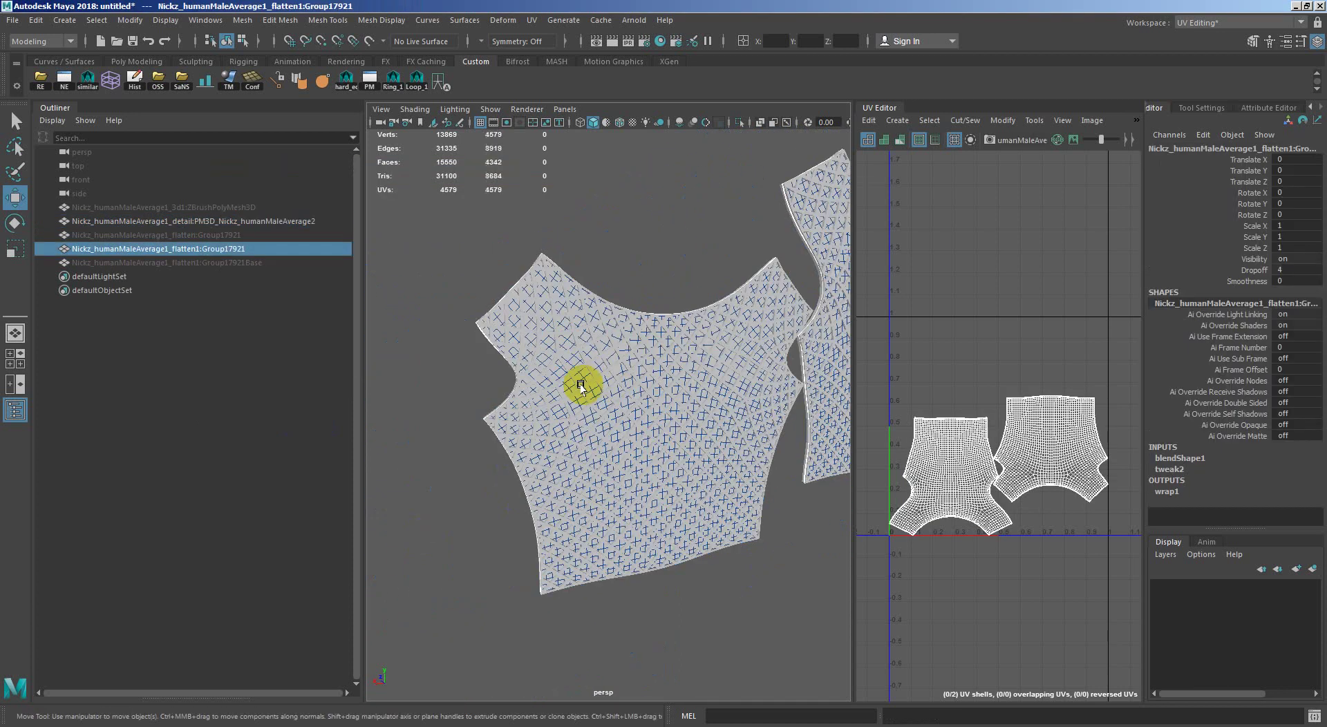
pyautogui.moveTo(563, 282); pyautogui.dragTo(593, 216, button='right')
pyautogui.moveTo(533, 267); pyautogui.dragTo(580, 232)
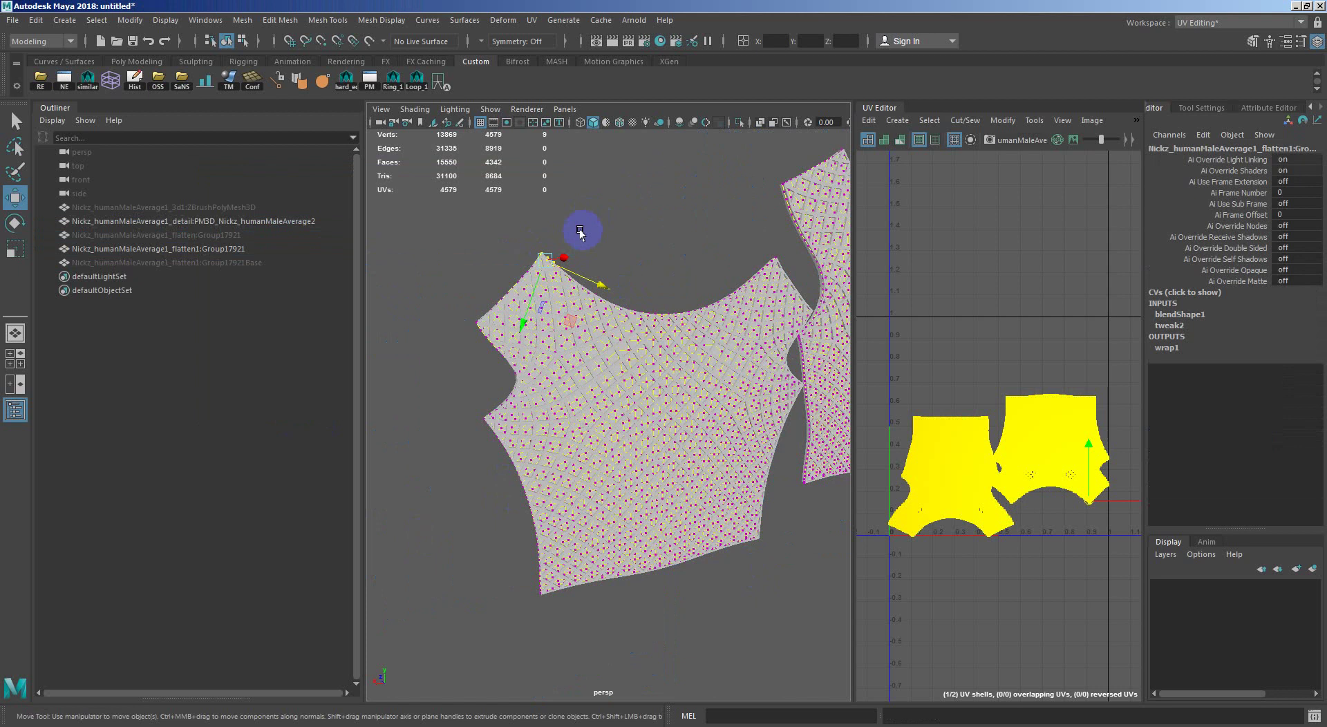
pyautogui.click(549, 277)
pyautogui.press('b')
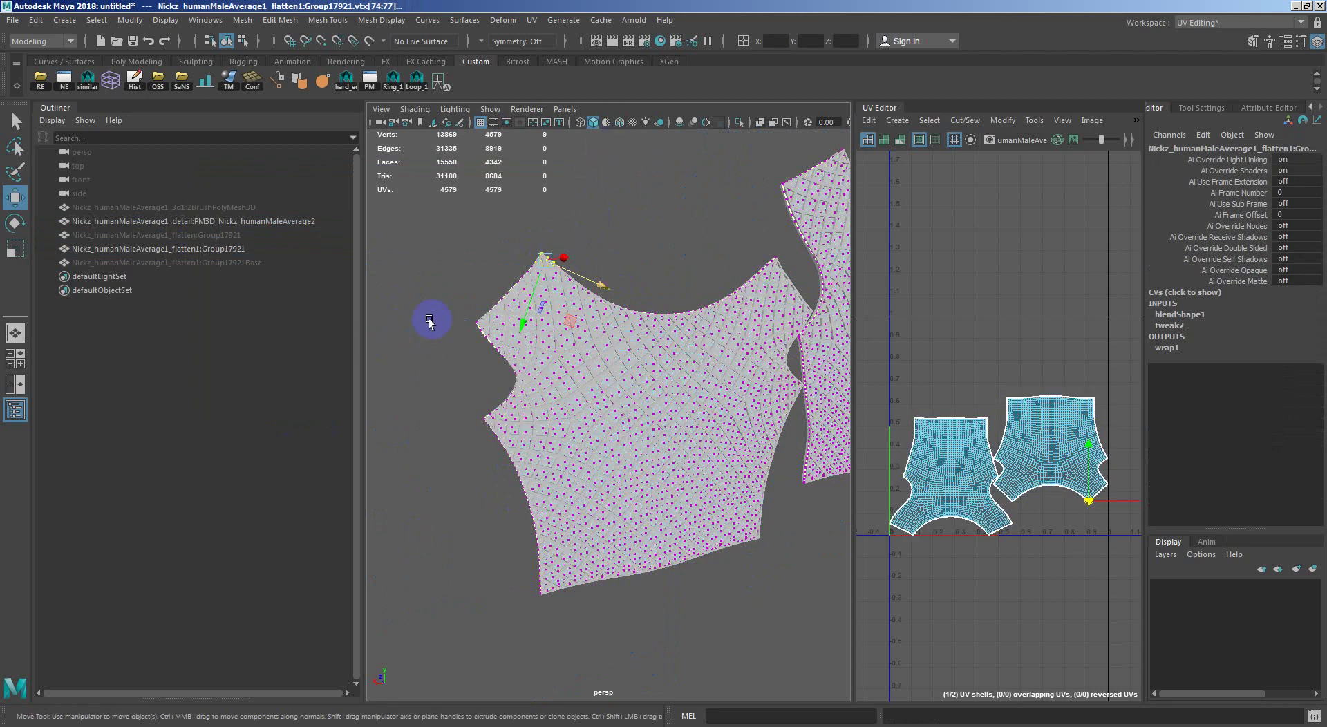
pyautogui.moveTo(682, 281); pyautogui.dragTo(549, 266)
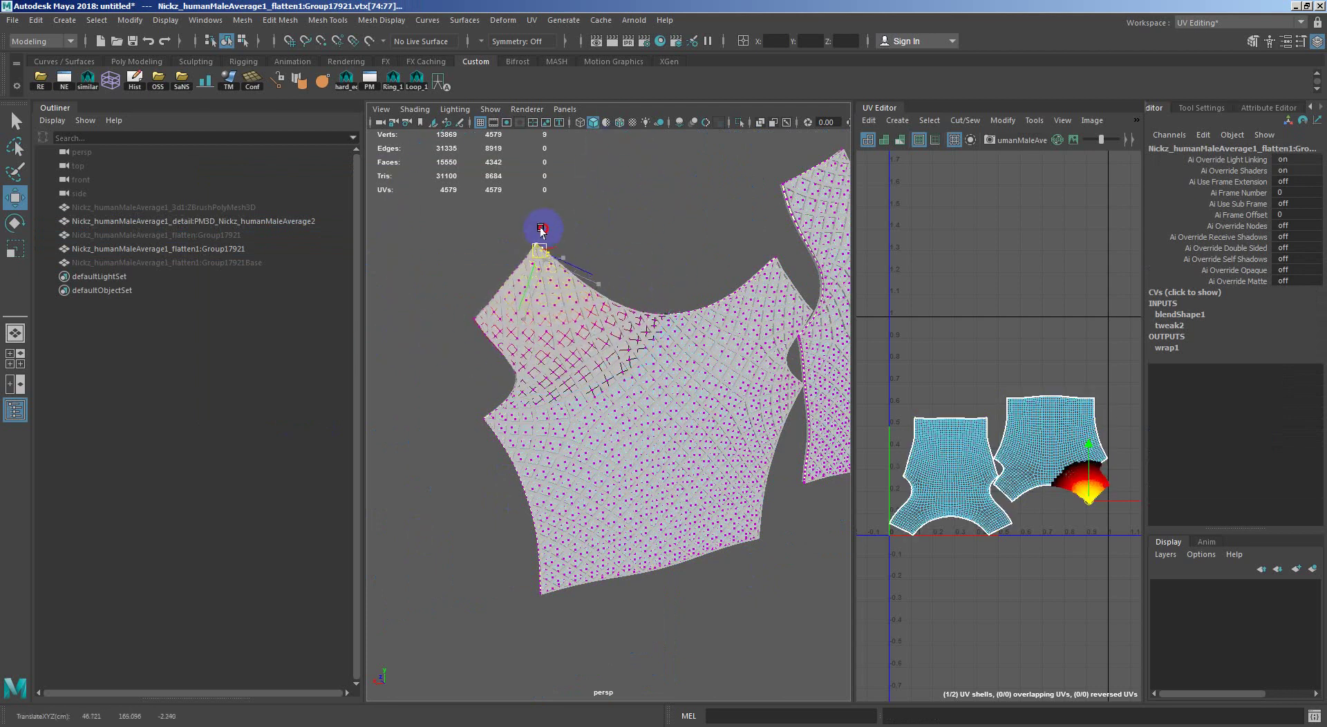
pyautogui.moveTo(563, 296)
pyautogui.keyDown('alt'); pyautogui.mouseDown(button='right')
pyautogui.moveTo(572, 360)
pyautogui.moveTo(631, 299)
pyautogui.mouseUp(button='right'); pyautogui.keyUp('alt')
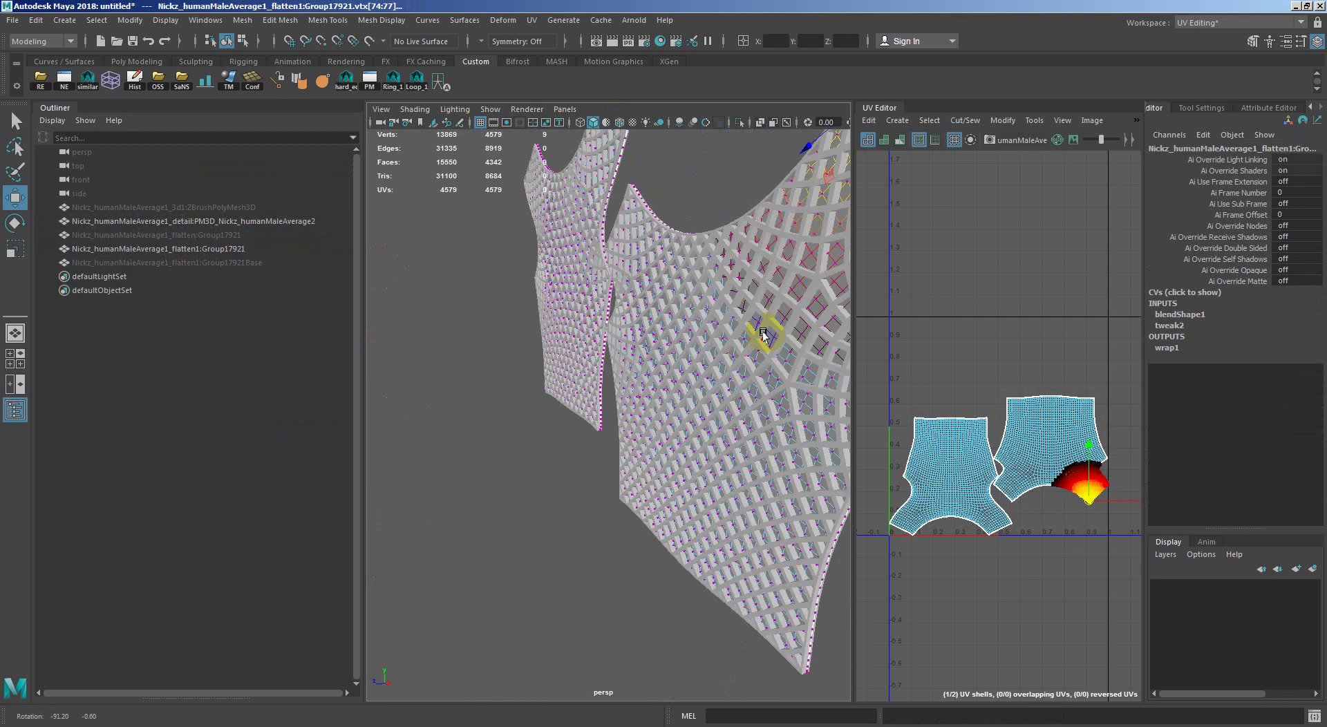
pyautogui.moveTo(631, 301); pyautogui.dragTo(681, 302)
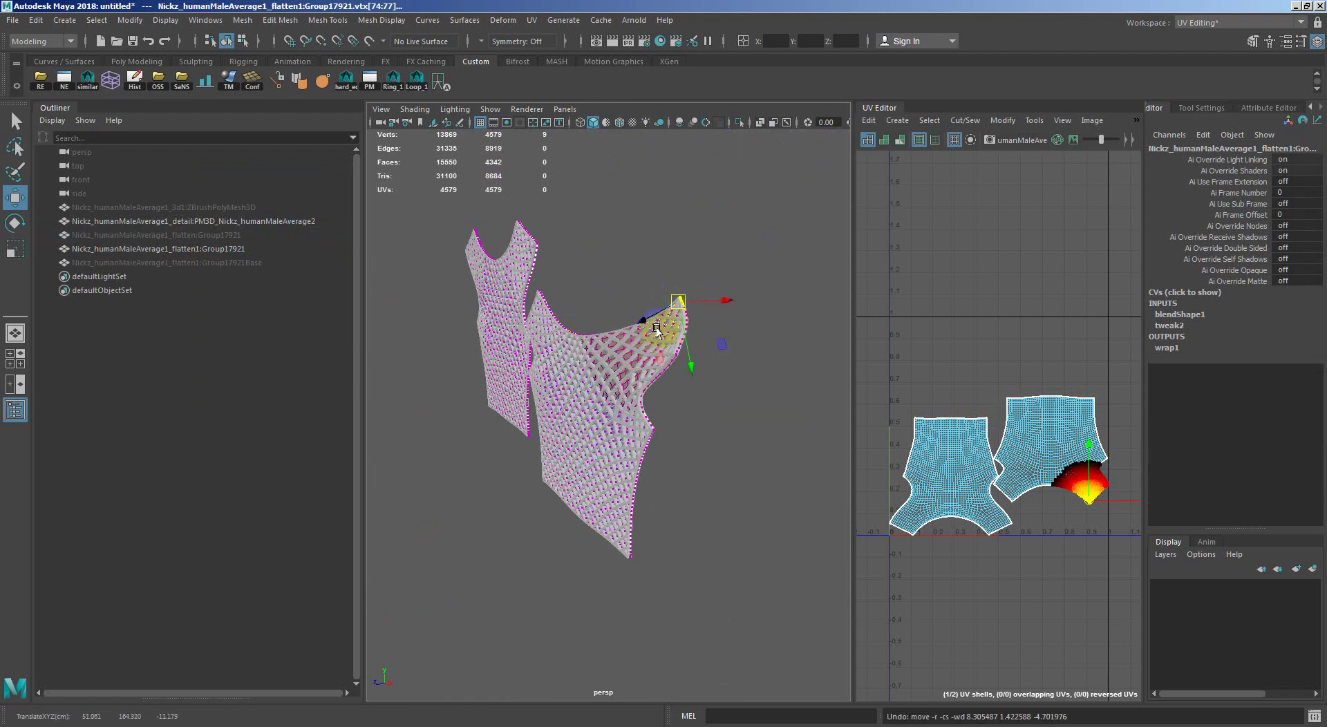
pyautogui.press('q')
pyautogui.click(667, 353)
pyautogui.keyDown('alt'); pyautogui.moveTo(634, 332); pyautogui.dragTo(716, 376, button='right'); pyautogui.keyUp('alt')
pyautogui.keyDown('alt'); pyautogui.moveTo(717, 376); pyautogui.dragTo(625, 388); pyautogui.keyUp('alt')
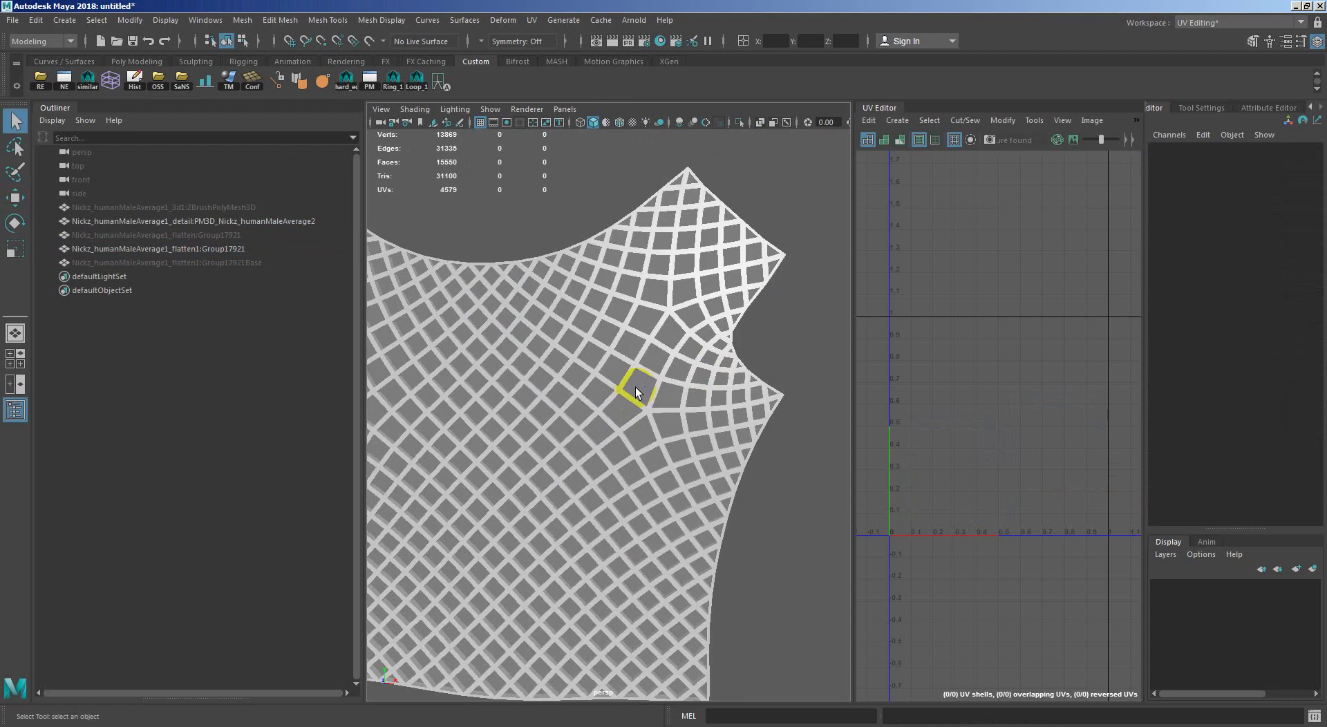
pyautogui.click(592, 385)
pyautogui.keyDown('alt'); pyautogui.moveTo(593, 385); pyautogui.dragTo(517, 362, button='right'); pyautogui.keyUp('alt')
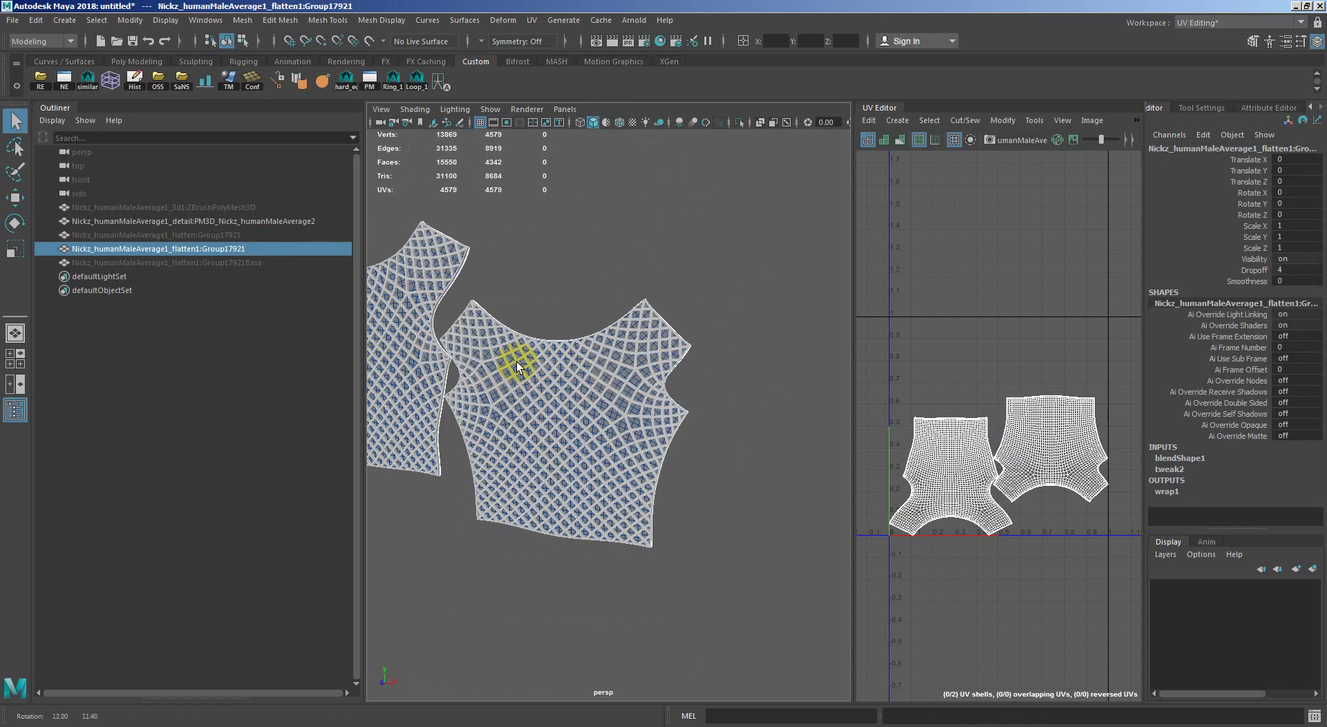
# Set the blendShape1 Group17921 weight to 1, then hide the morphed panel group.
pyautogui.click(1180, 457)
pyautogui.click(1239, 480)
pyautogui.moveTo(634, 254)
pyautogui.mouseDown(button='middle')
pyautogui.moveTo(616, 267)
pyautogui.moveTo(735, 255)
pyautogui.moveTo(634, 297)
pyautogui.moveTo(757, 374)
pyautogui.mouseUp(button='middle')
pyautogui.press('q')
pyautogui.click(592, 334)
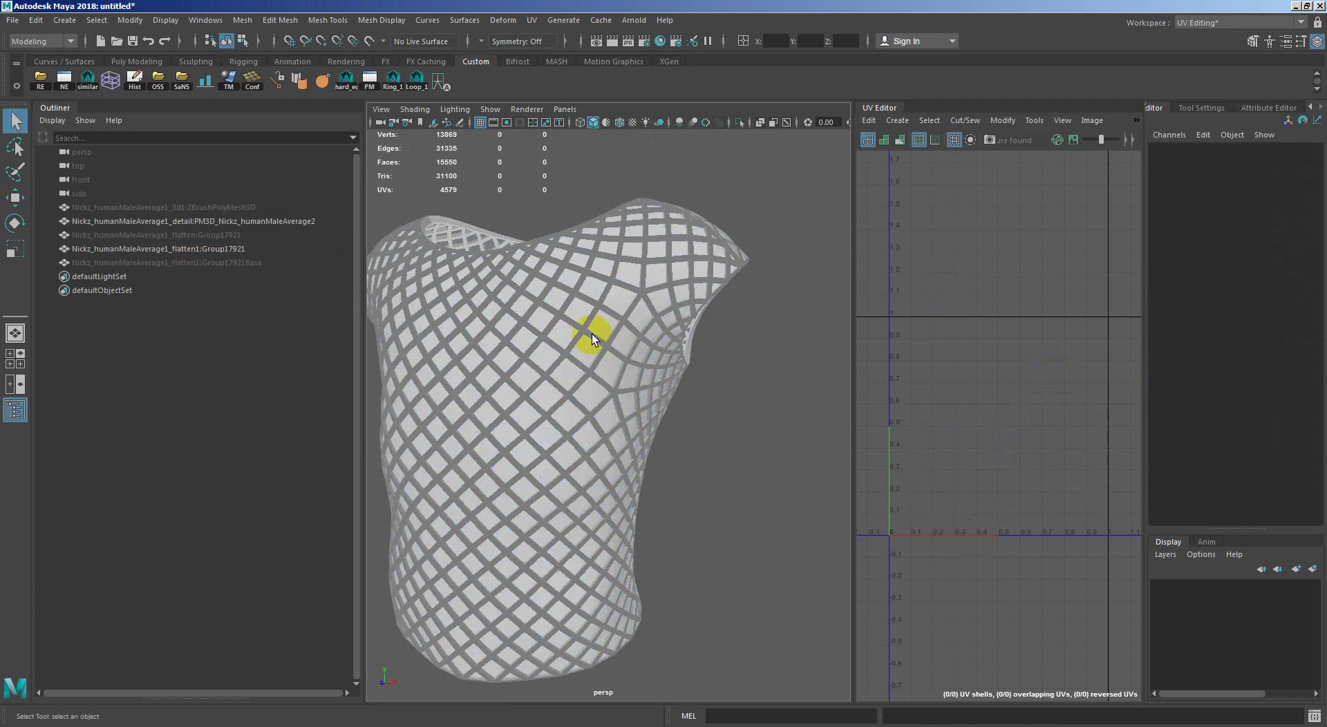
pyautogui.click(595, 357)
pyautogui.hotkey('ctrl', 'h')
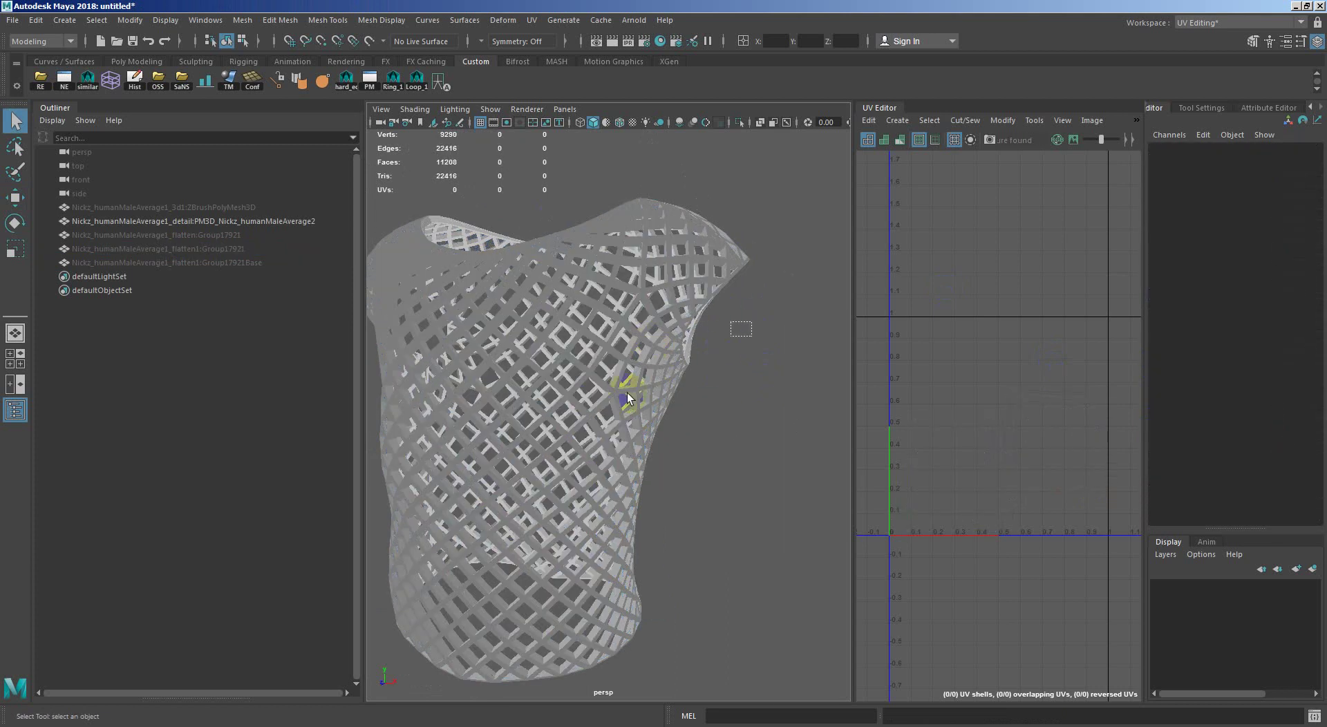
# Select the wrapped lattice mesh, soften its edges, and bring up the Delete by Type history options.
pyautogui.click(622, 388)
pyautogui.moveTo(622, 387)
pyautogui.mouseDown(button='middle')
pyautogui.moveTo(595, 383)
pyautogui.moveTo(599, 368)
pyautogui.mouseUp(button='middle')
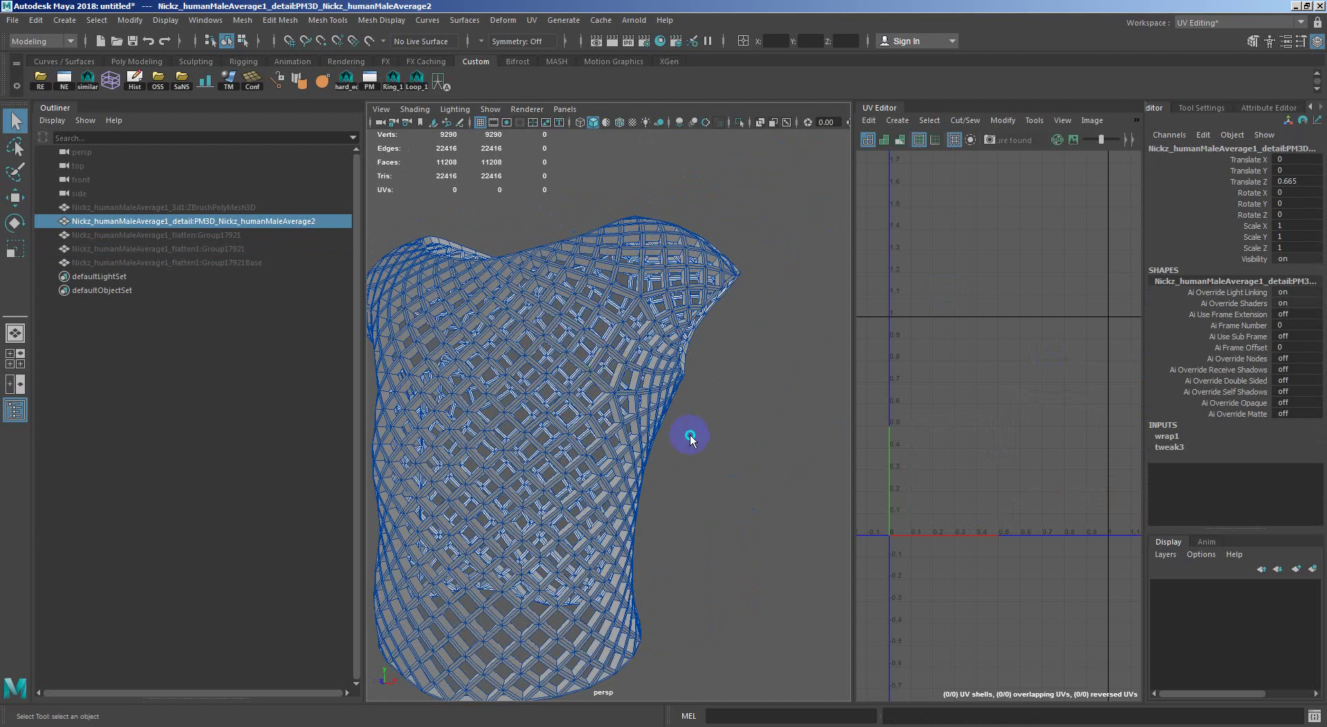
pyautogui.moveTo(760, 374); pyautogui.dragTo(681, 484)
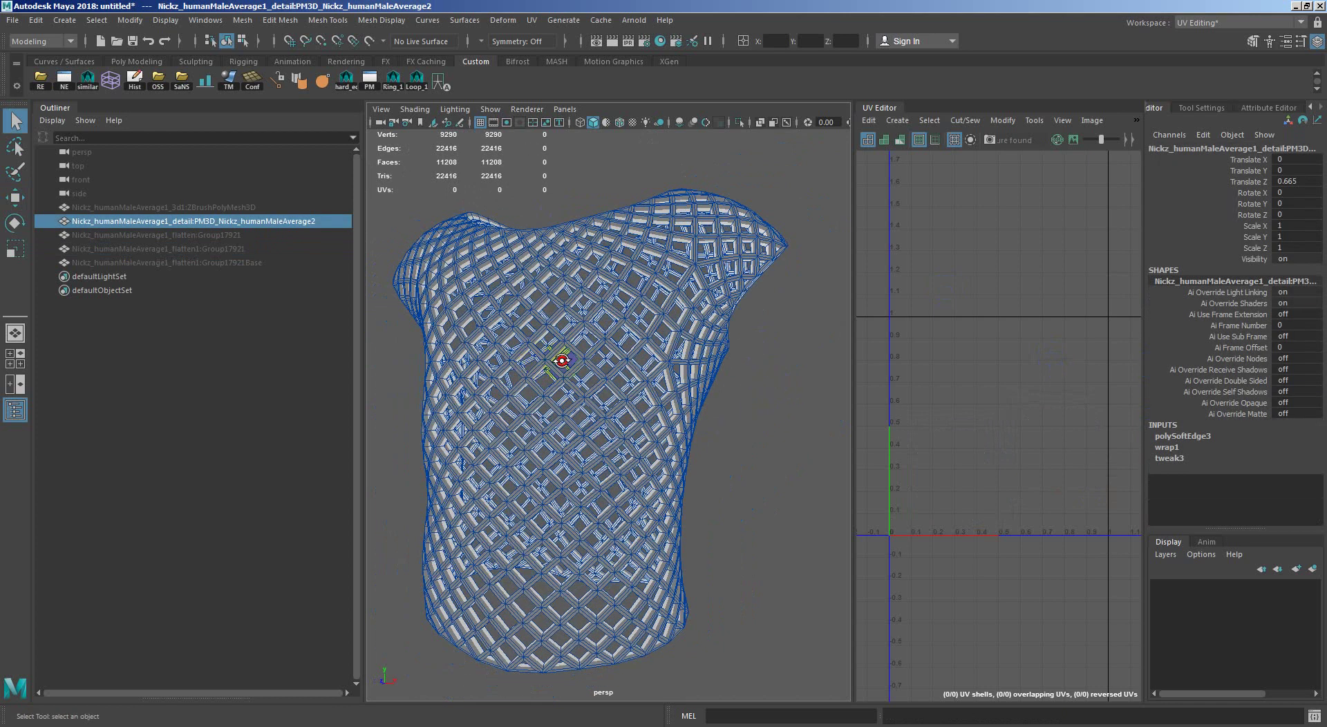
pyautogui.scroll(2, 625, 359)
pyautogui.click(35, 20)
pyautogui.moveTo(74, 182)
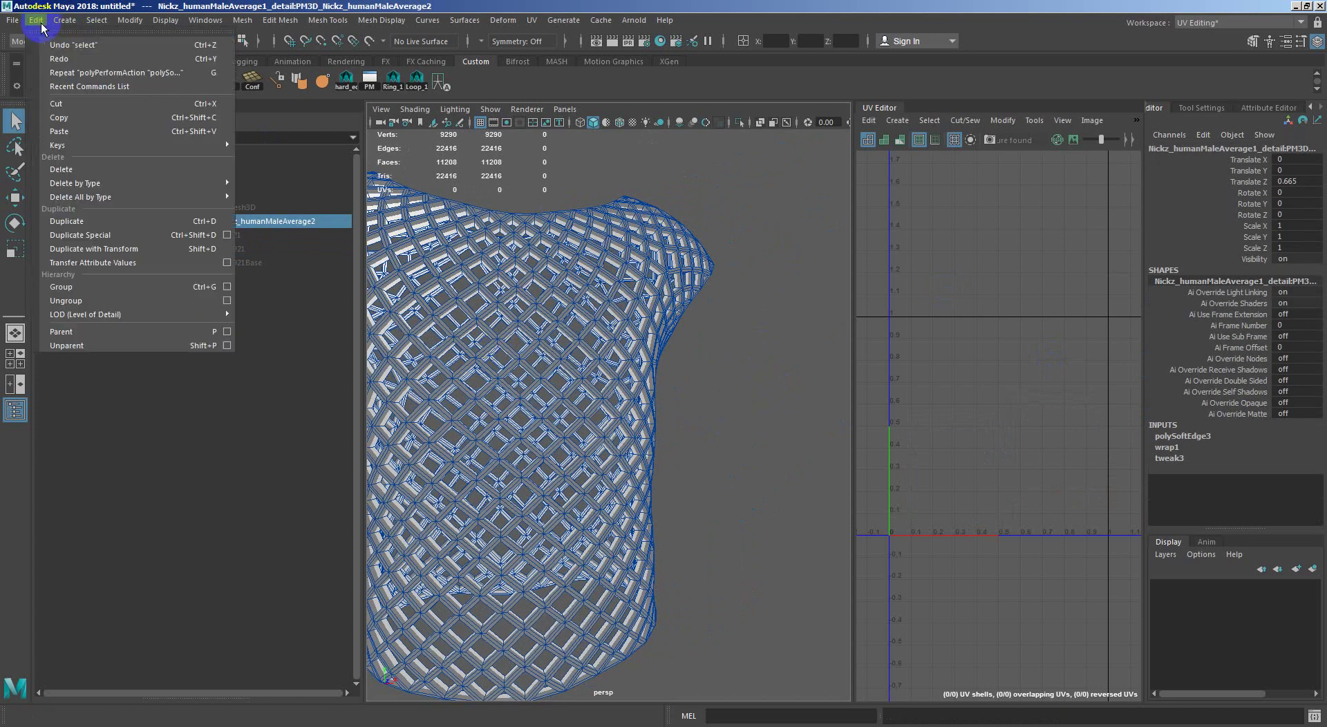
pyautogui.click(165, 184)
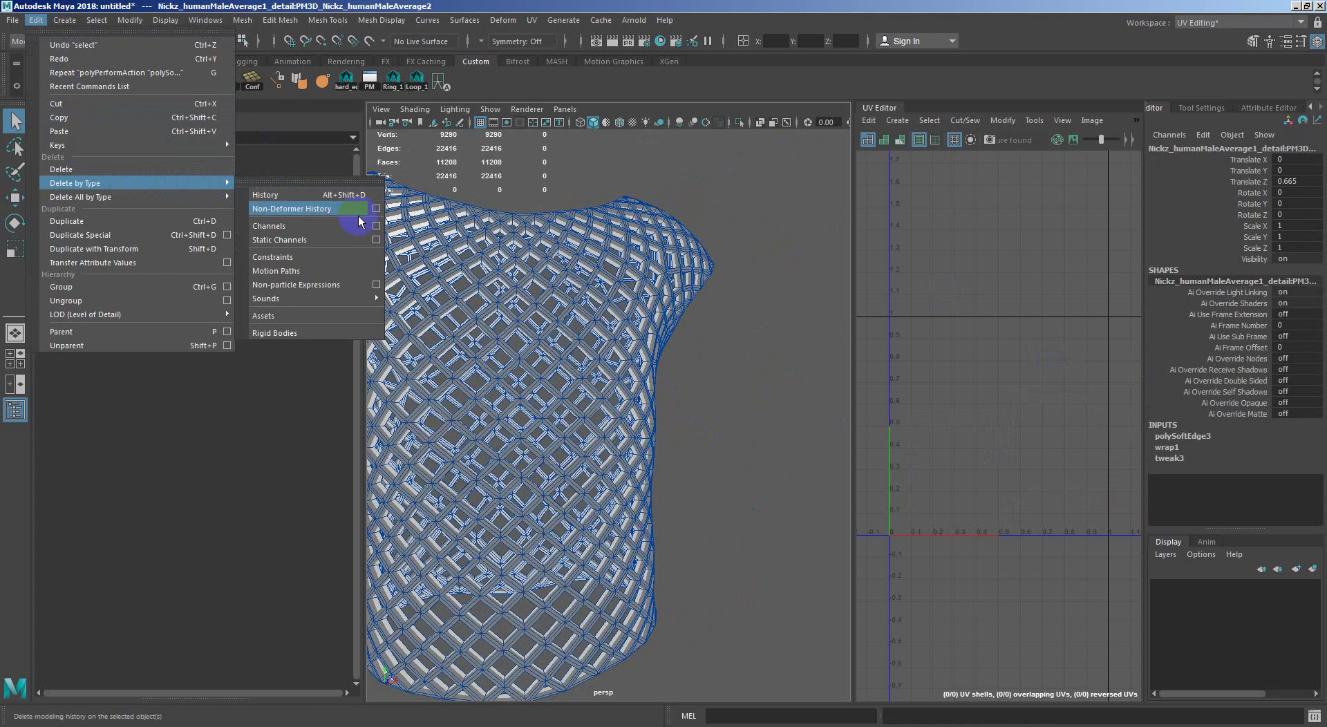
# Delete the lattice mesh's construction history and unlock its vertex normals.
pyautogui.click(346, 195)
pyautogui.keyDown('alt'); pyautogui.moveTo(726, 328); pyautogui.dragTo(674, 303); pyautogui.keyUp('alt')
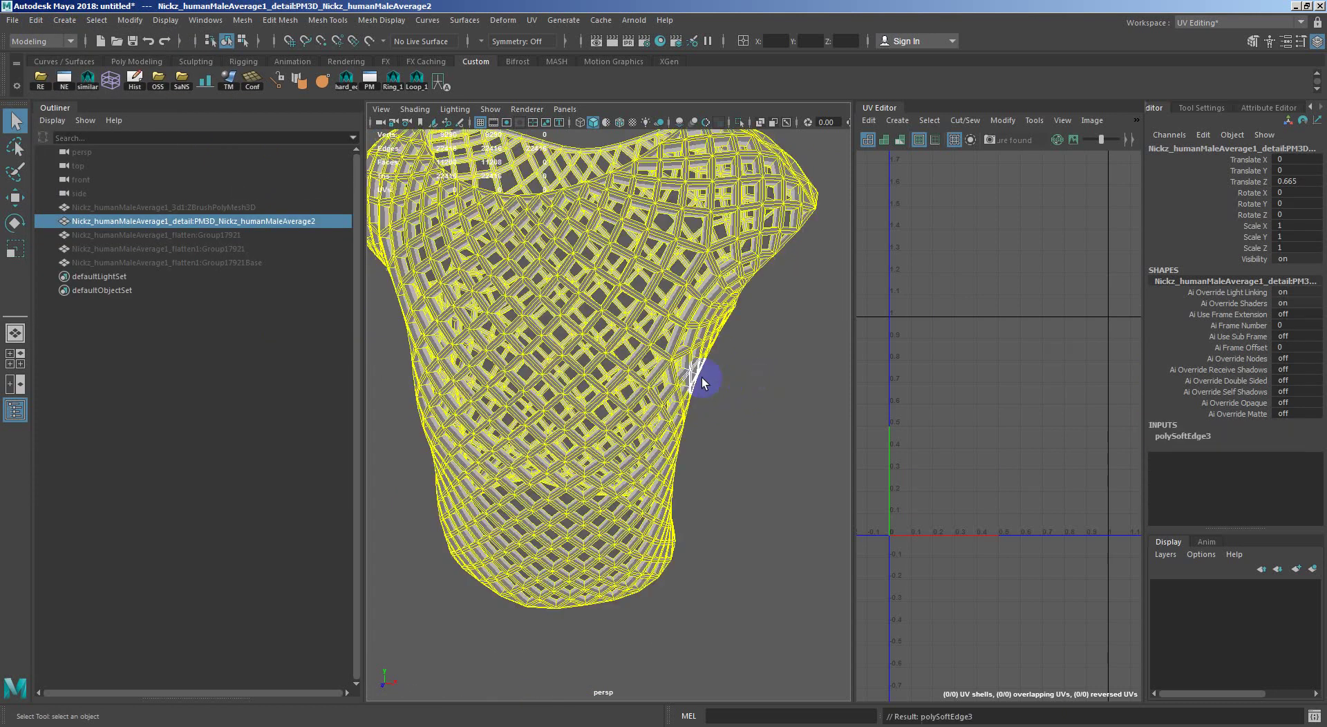
pyautogui.keyDown('alt'); pyautogui.moveTo(703, 378); pyautogui.dragTo(669, 356); pyautogui.keyUp('alt')
pyautogui.click(387, 20)
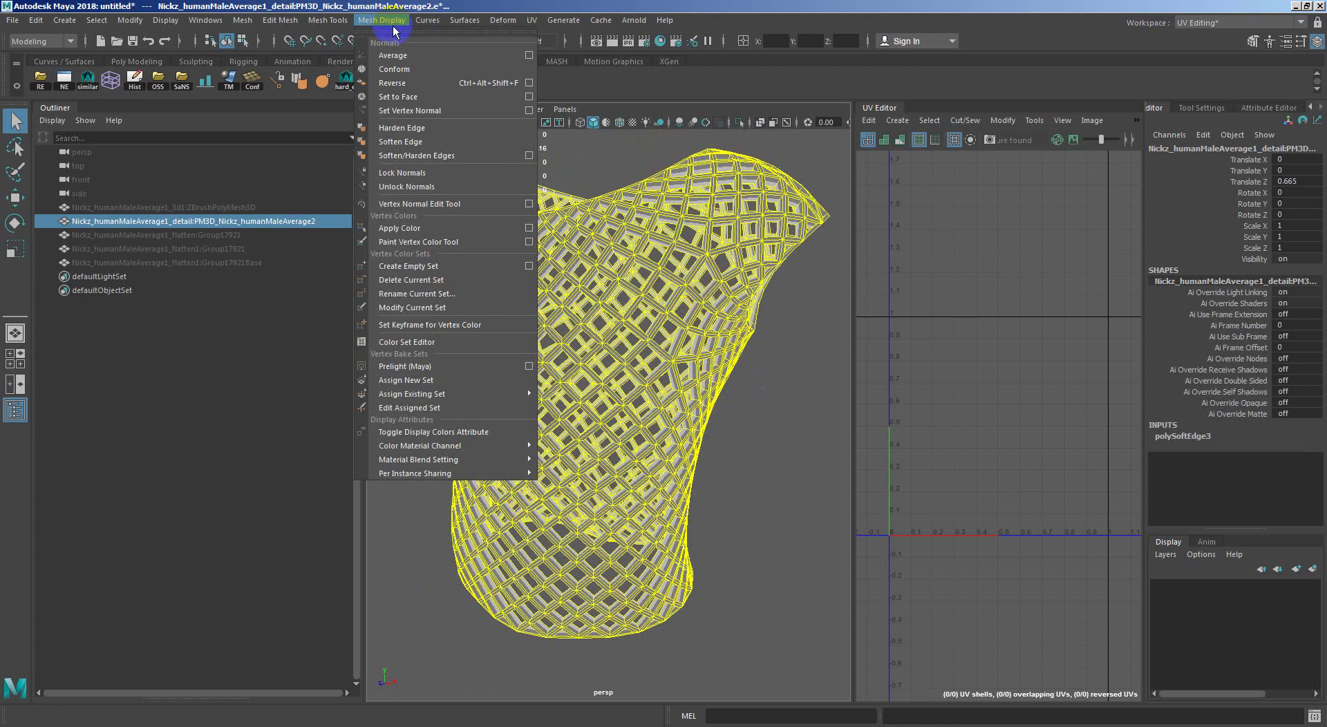
pyautogui.click(406, 187)
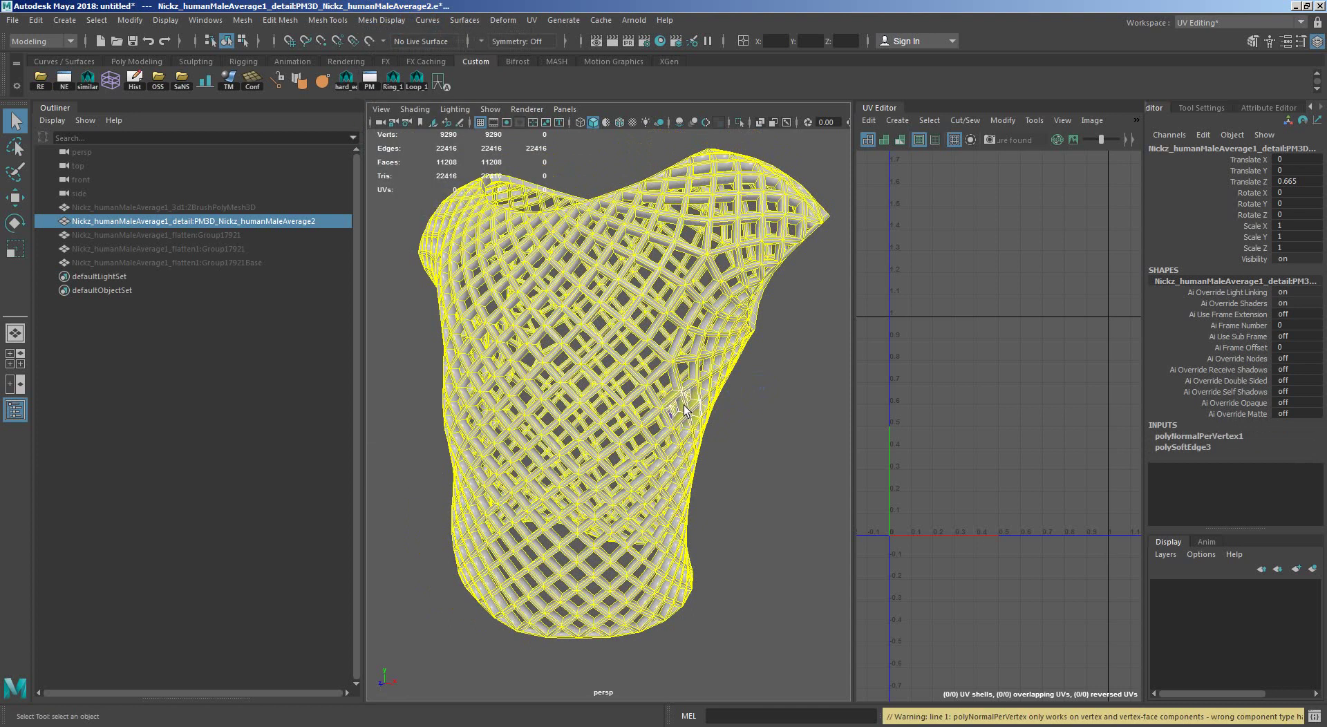
pyautogui.click(745, 397)
pyautogui.click(543, 401)
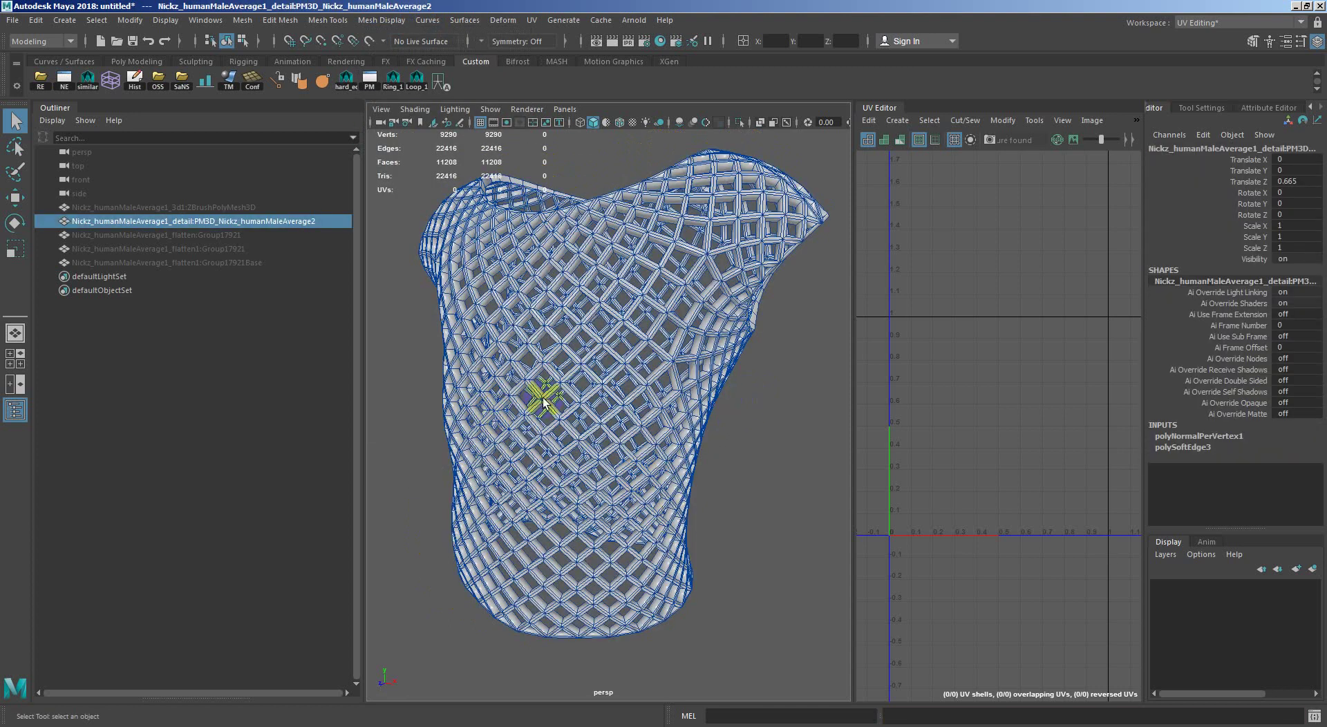
# Reselect the lattice shirt and switch to smooth preview (3) to show round holes.
pyautogui.click(743, 527)
pyautogui.scroll(3, 569, 415)
pyautogui.scroll(3, 658, 380)
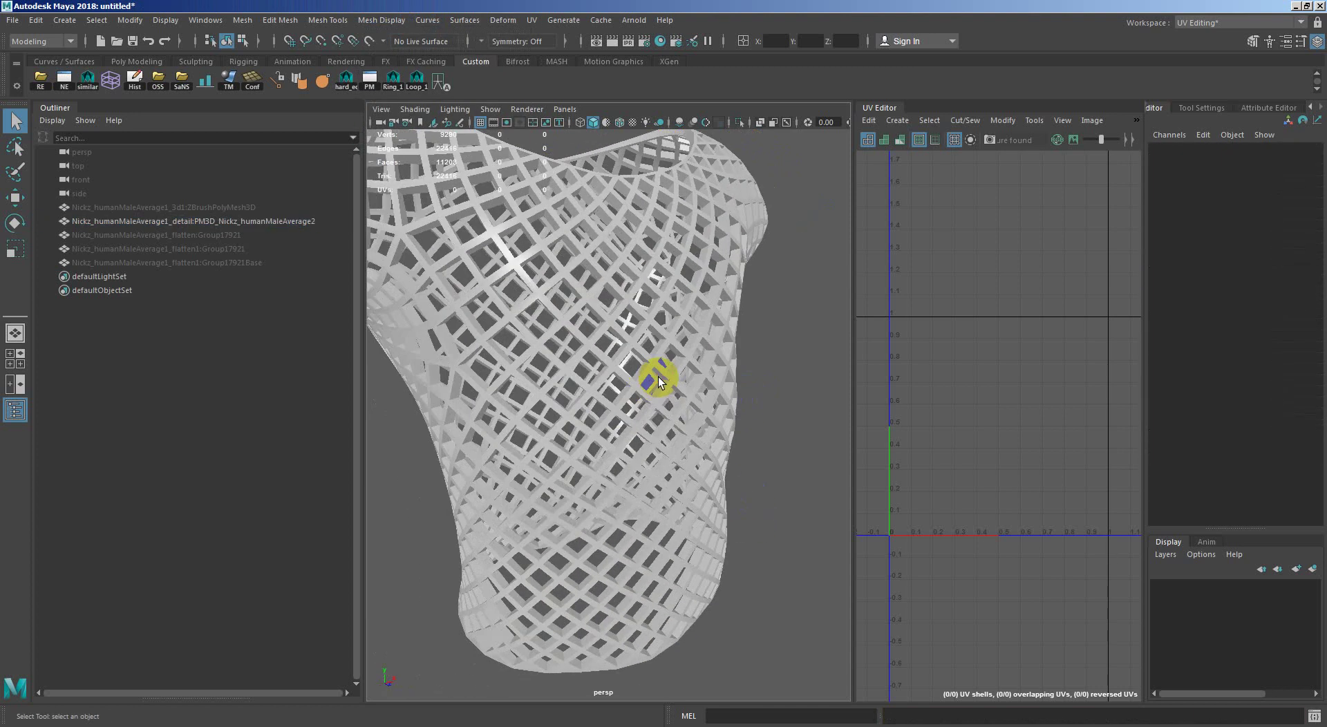
pyautogui.click(658, 382)
pyautogui.scroll(-2, 745, 394)
pyautogui.keyDown('alt'); pyautogui.moveTo(780, 382); pyautogui.dragTo(708, 414); pyautogui.keyUp('alt')
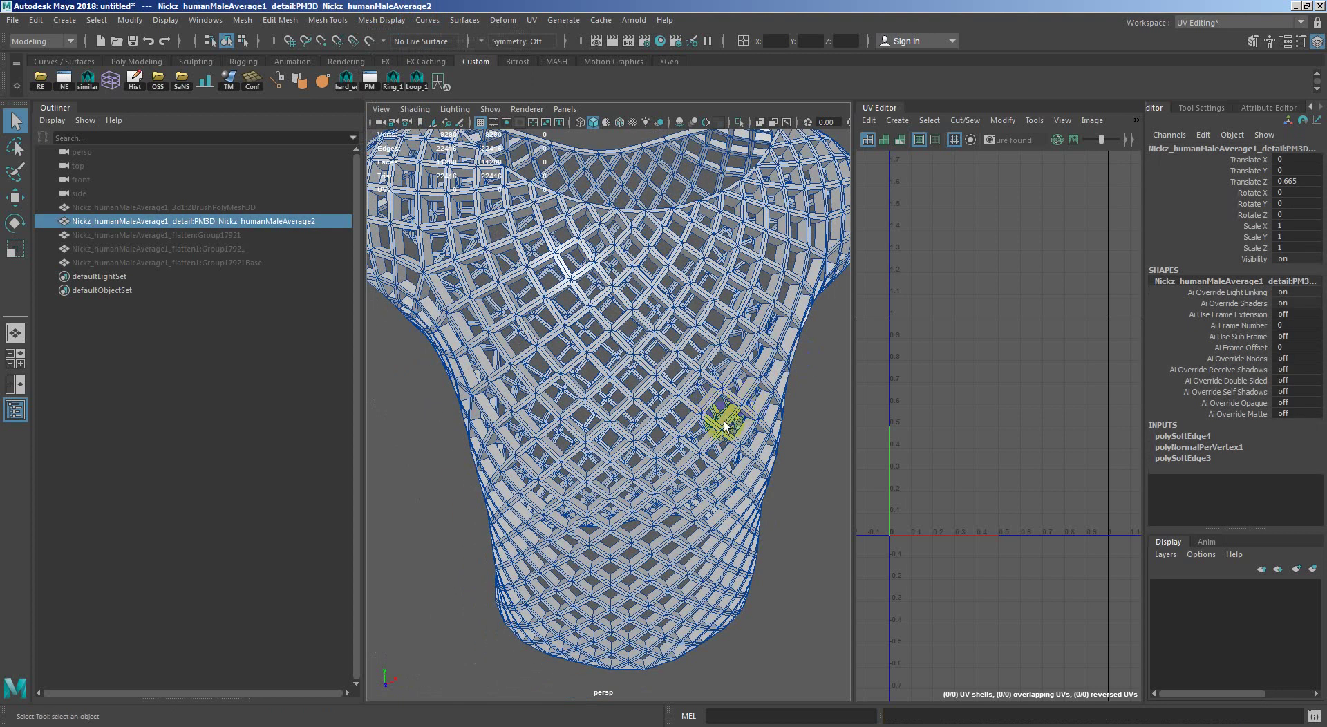
pyautogui.press('3')
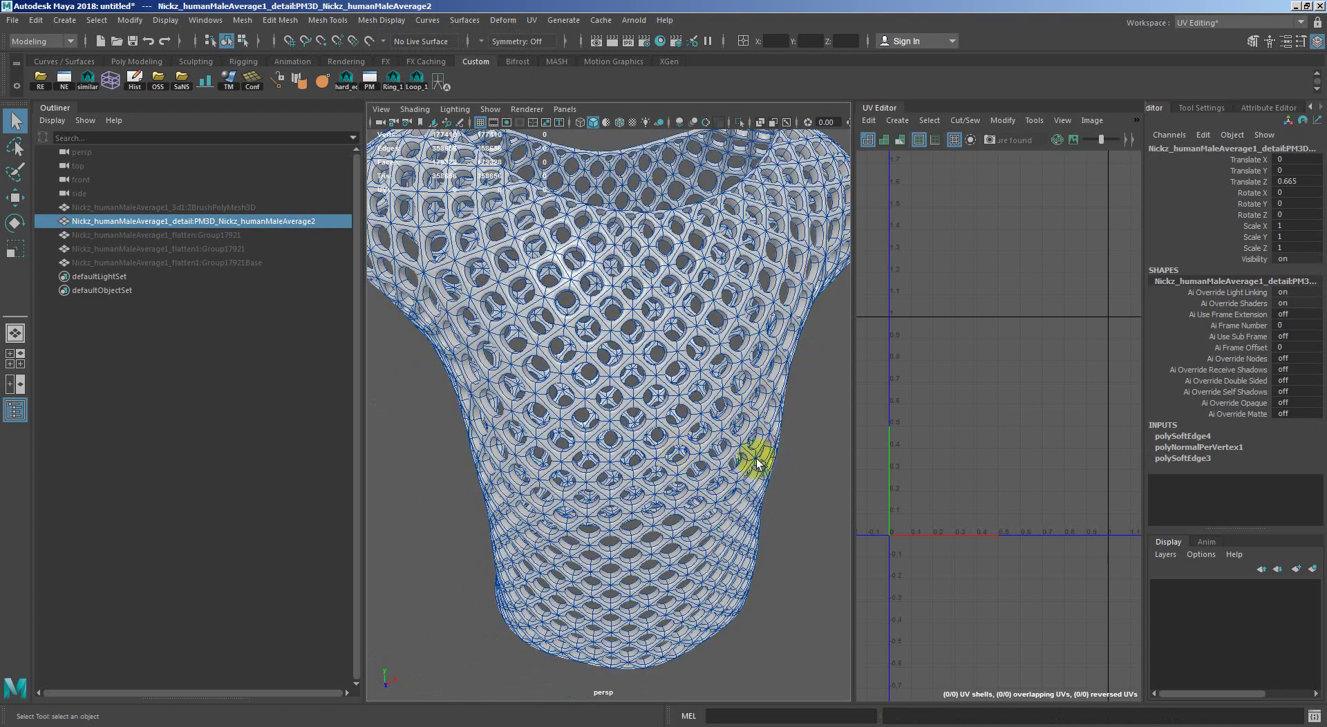
pyautogui.keyDown('alt'); pyautogui.moveTo(754, 460); pyautogui.dragTo(718, 451); pyautogui.keyUp('alt')
pyautogui.scroll(-3, 705, 390)
# Unhide all garment meshes and move the lattice shirt to the right of the source garments.
pyautogui.click(796, 341)
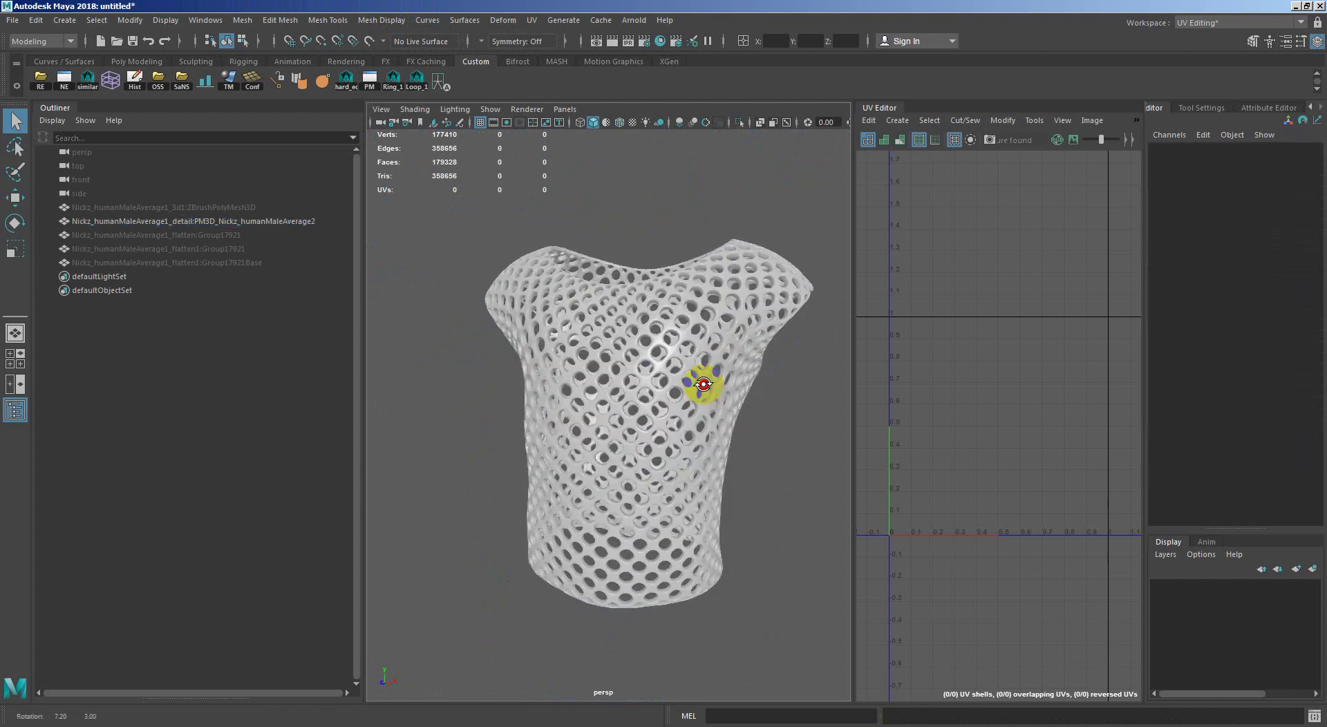
pyautogui.moveTo(705, 385)
pyautogui.keyDown('alt'); pyautogui.mouseDown()
pyautogui.moveTo(533, 371)
pyautogui.moveTo(740, 373)
pyautogui.moveTo(591, 494)
pyautogui.moveTo(760, 509)
pyautogui.moveTo(747, 385)
pyautogui.moveTo(686, 397)
pyautogui.moveTo(720, 372)
pyautogui.mouseUp(); pyautogui.keyUp('alt')
pyautogui.click(764, 507)
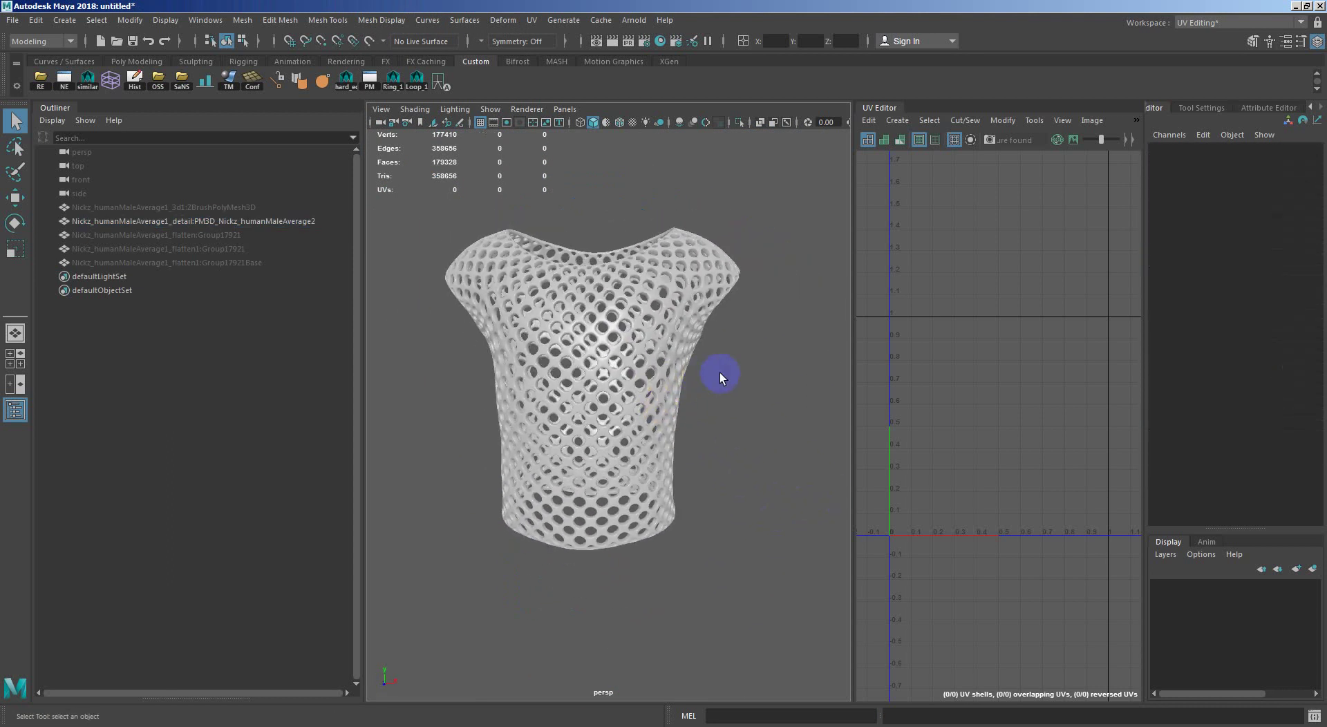
pyautogui.hotkey('ctrl', 'shift', 'h')
pyautogui.keyDown('alt'); pyautogui.moveTo(691, 427); pyautogui.dragTo(590, 466, button='right'); pyautogui.keyUp('alt')
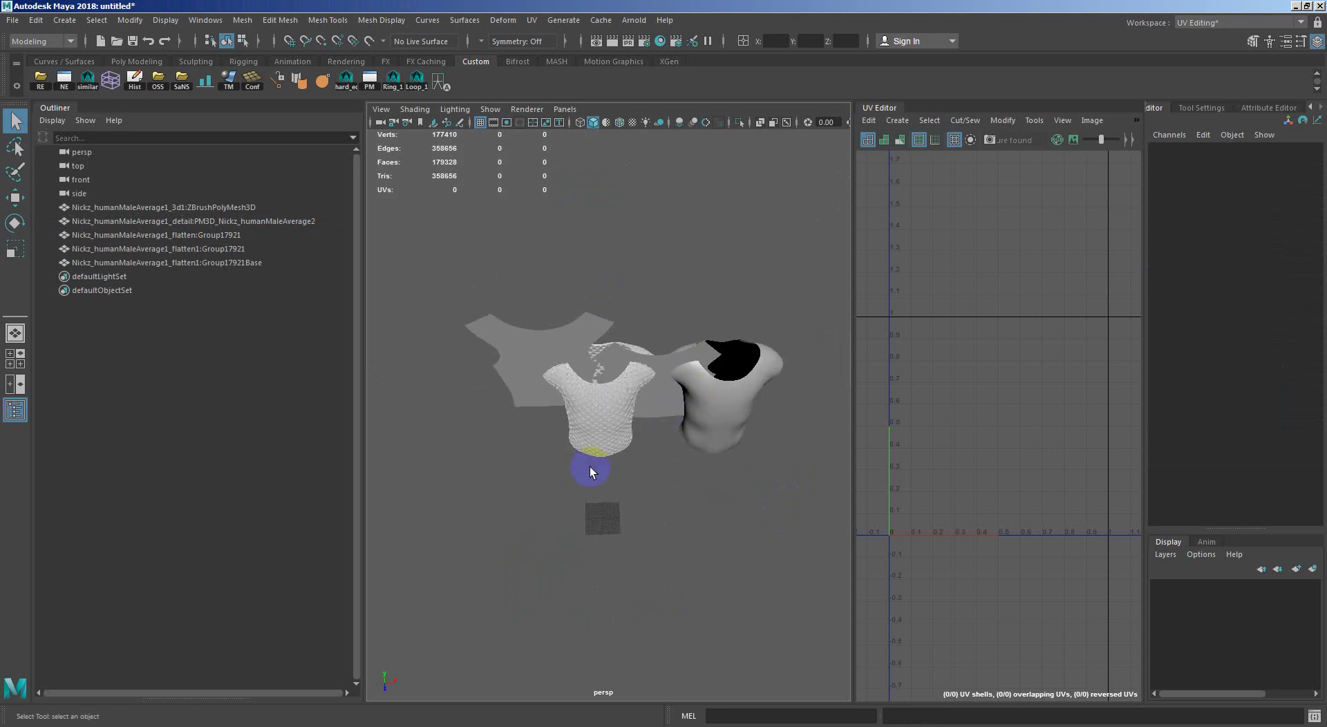
pyautogui.click(592, 424)
pyautogui.press('w')
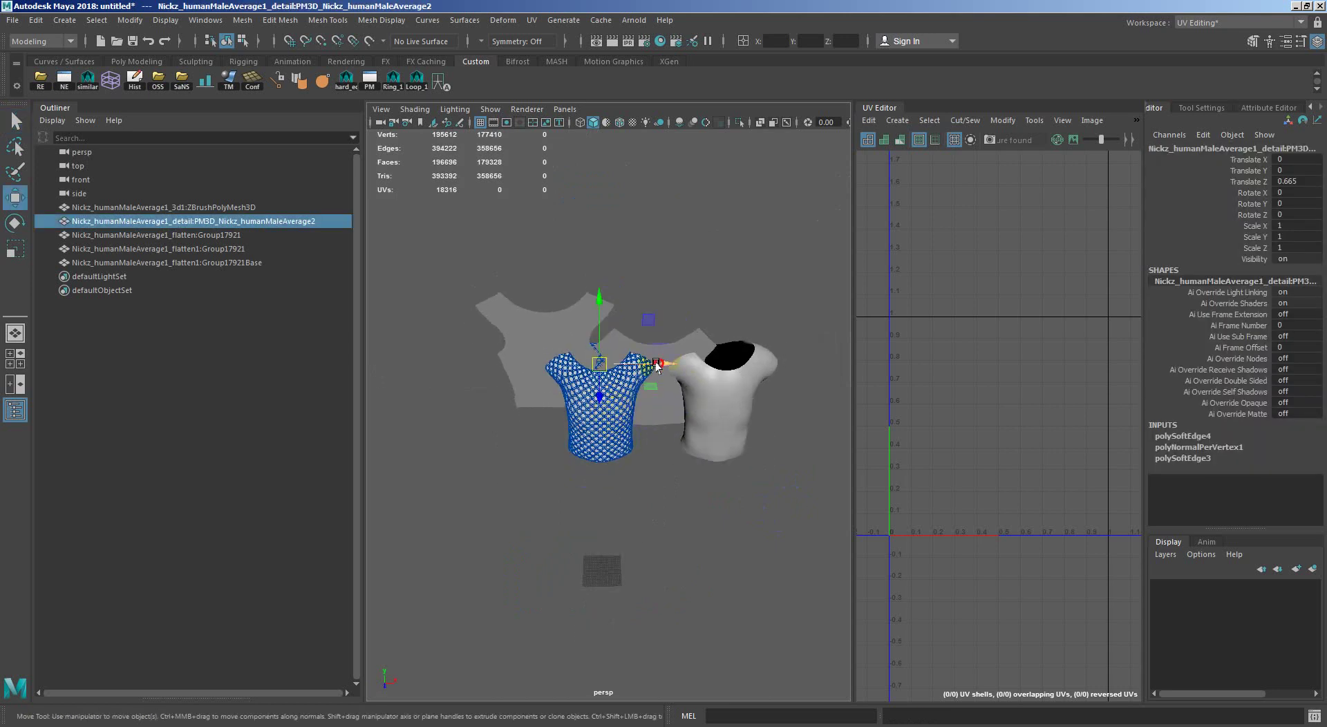
pyautogui.moveTo(657, 367)
pyautogui.mouseDown()
pyautogui.moveTo(874, 359)
pyautogui.moveTo(754, 367)
pyautogui.mouseUp()
pyautogui.keyDown('alt'); pyautogui.moveTo(622, 406); pyautogui.dragTo(681, 376, button='middle'); pyautogui.keyUp('alt')
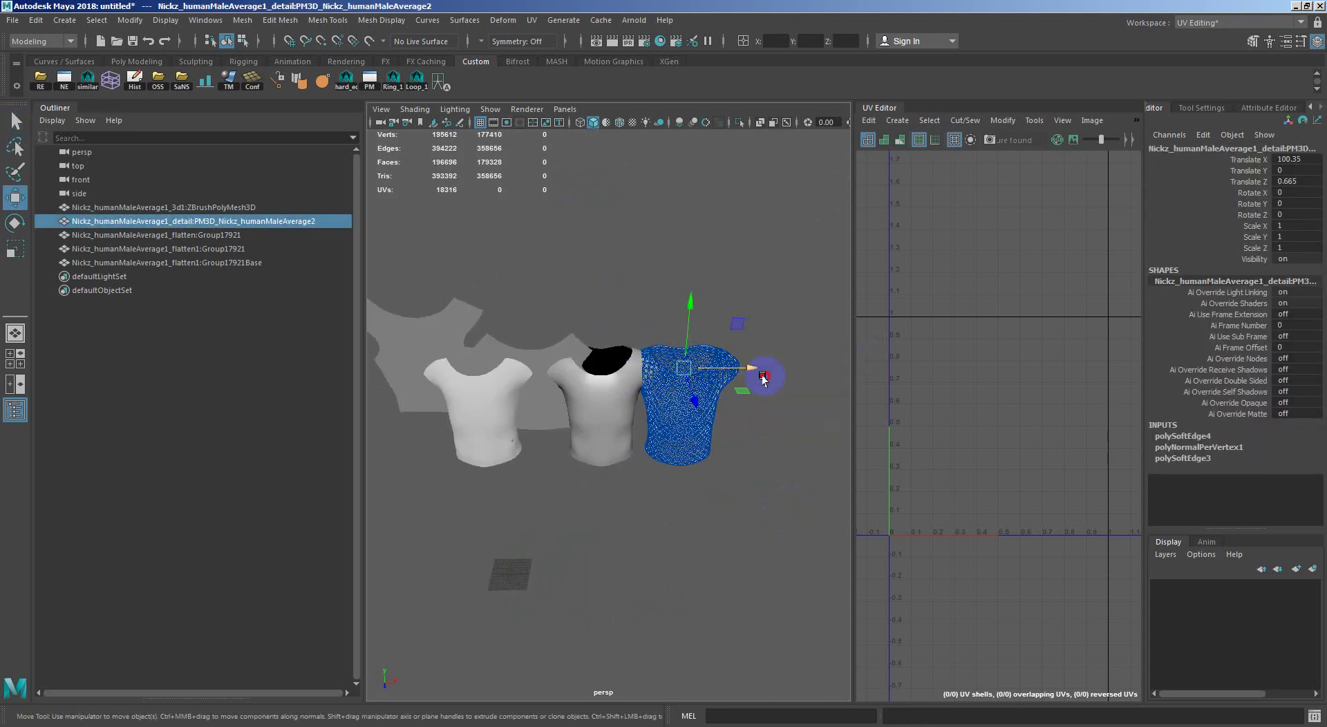
pyautogui.moveTo(723, 369); pyautogui.dragTo(823, 368)
# Slide the flatten1 and flatten:Group17921 shirts left along X.
pyautogui.click(620, 415)
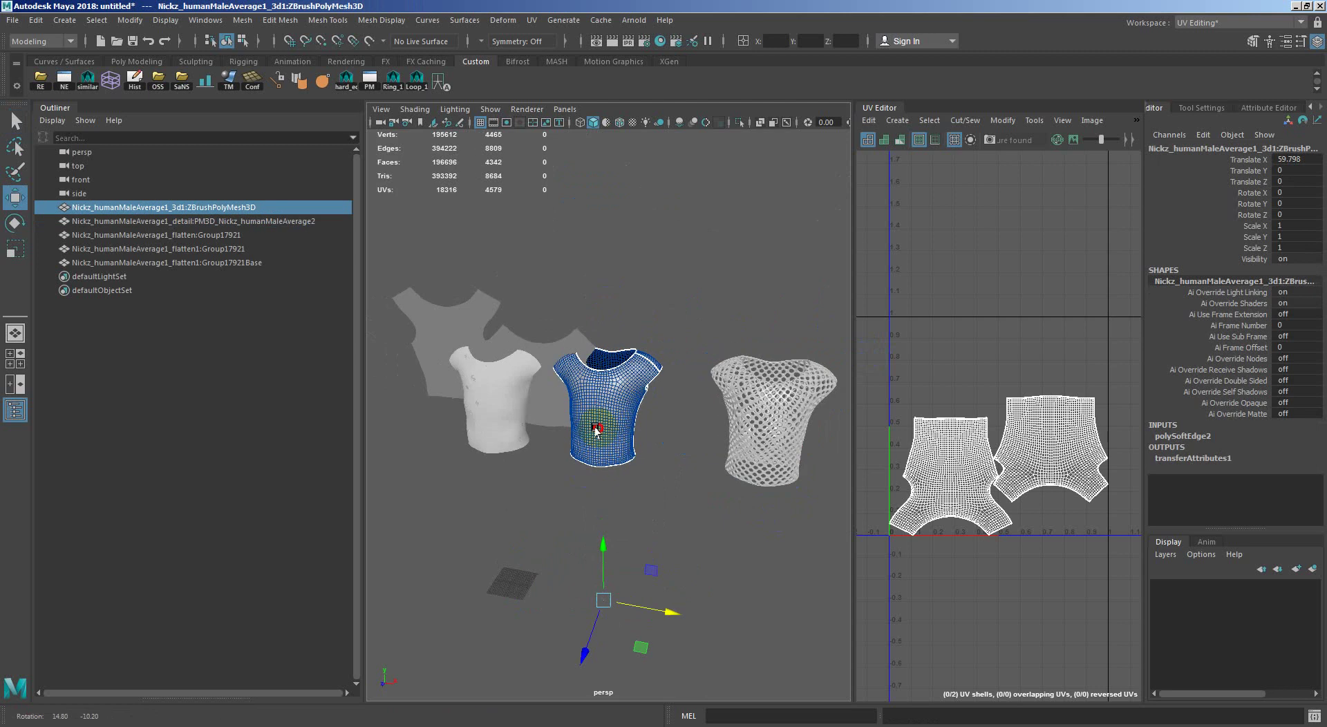
pyautogui.click(483, 434)
pyautogui.click(518, 440)
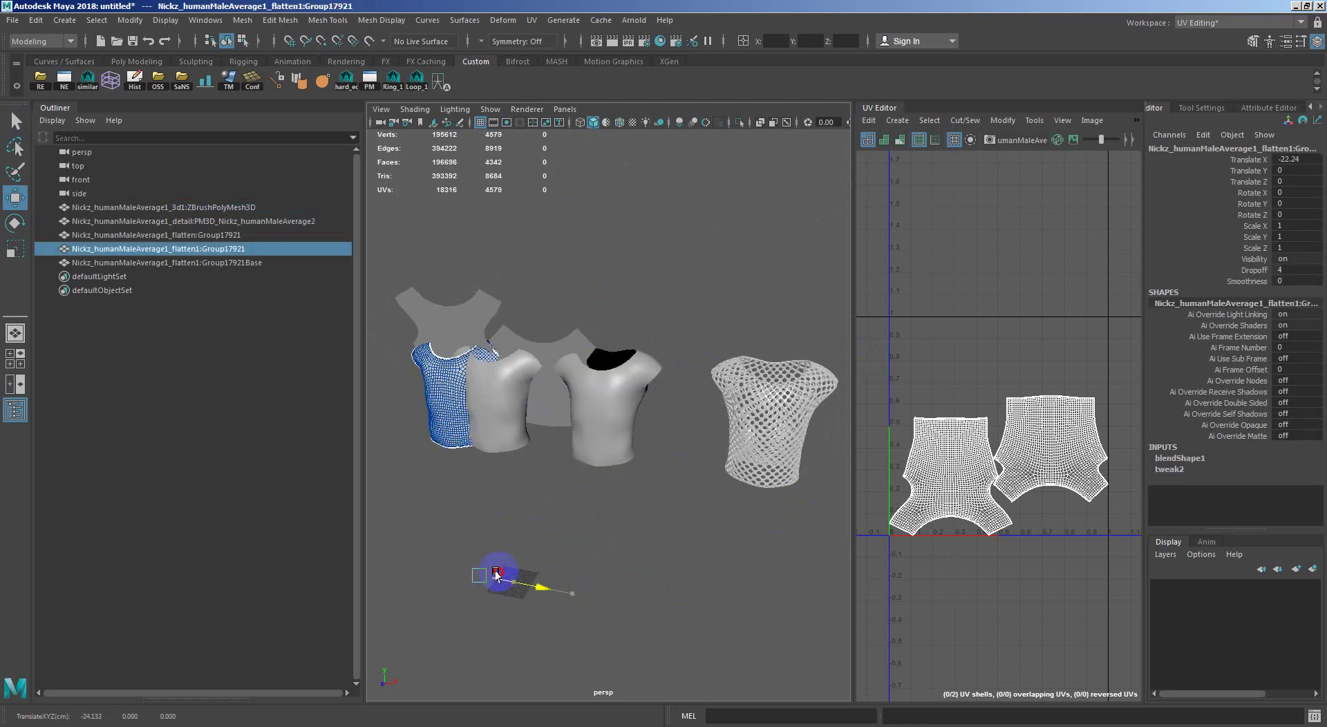
pyautogui.moveTo(571, 589); pyautogui.dragTo(484, 489)
pyautogui.click(504, 386)
pyautogui.keyDown('alt'); pyautogui.moveTo(504, 386); pyautogui.dragTo(649, 427, button='middle'); pyautogui.keyUp('alt')
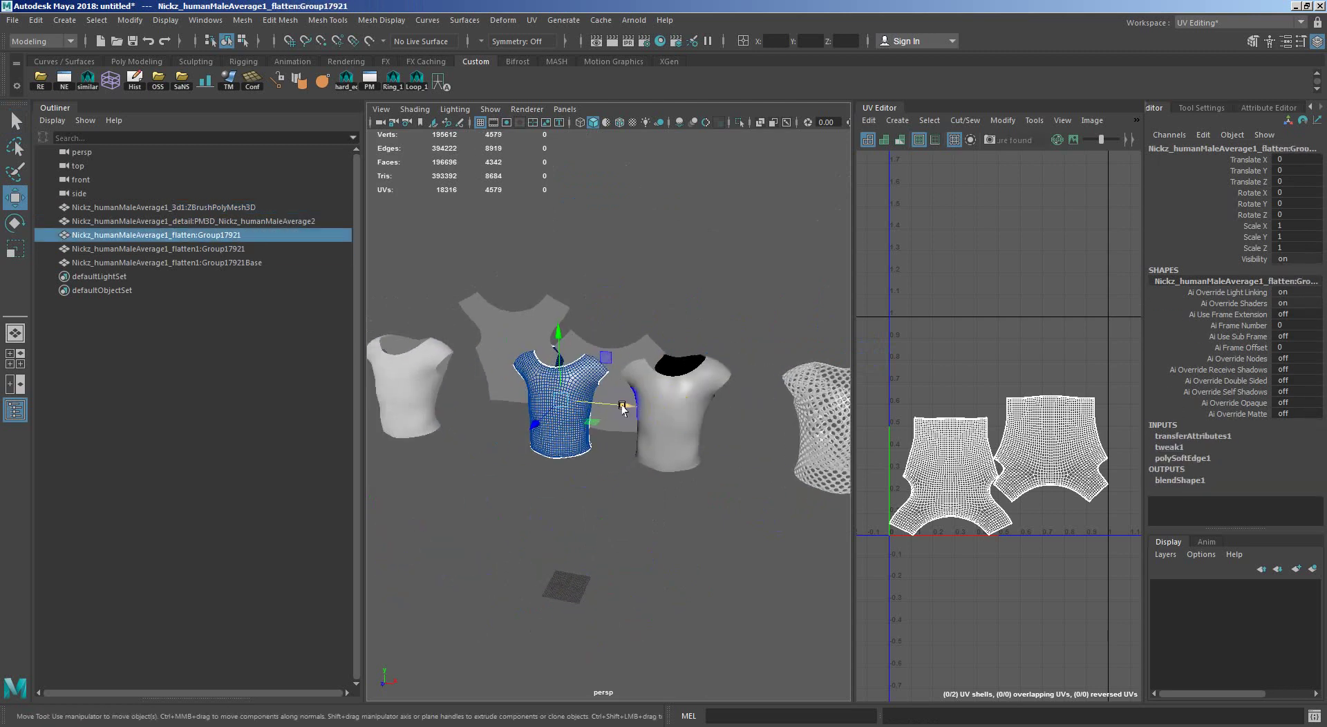
pyautogui.moveTo(584, 409); pyautogui.dragTo(568, 409)
pyautogui.keyDown('alt'); pyautogui.moveTo(609, 401); pyautogui.dragTo(546, 408, button='middle'); pyautogui.keyUp('alt')
# Frame the holed detail shirt and assign it a new Blinn material.
pyautogui.click(710, 417)
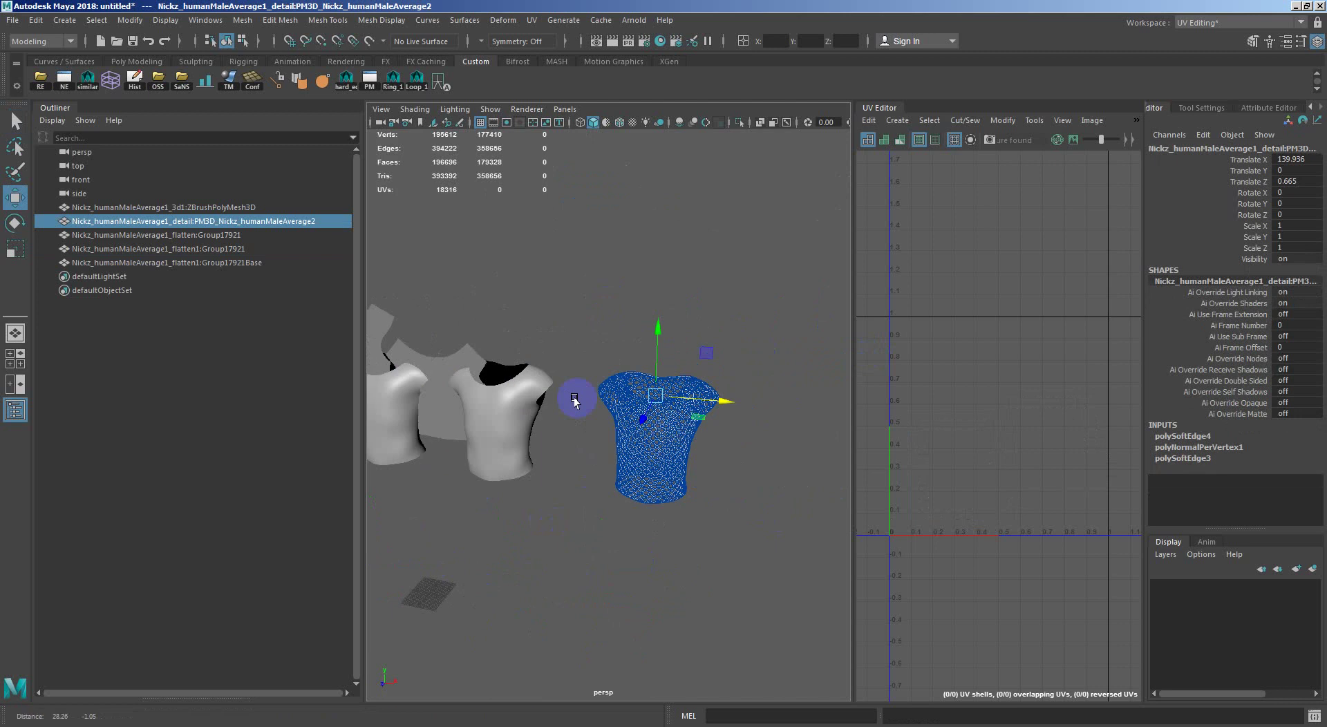
pyautogui.press('f')
pyautogui.moveTo(800, 505)
pyautogui.keyDown('alt'); pyautogui.mouseDown()
pyautogui.moveTo(696, 459)
pyautogui.moveTo(743, 491)
pyautogui.moveTo(608, 474)
pyautogui.moveTo(675, 436)
pyautogui.moveTo(598, 457)
pyautogui.mouseUp(); pyautogui.keyUp('alt')
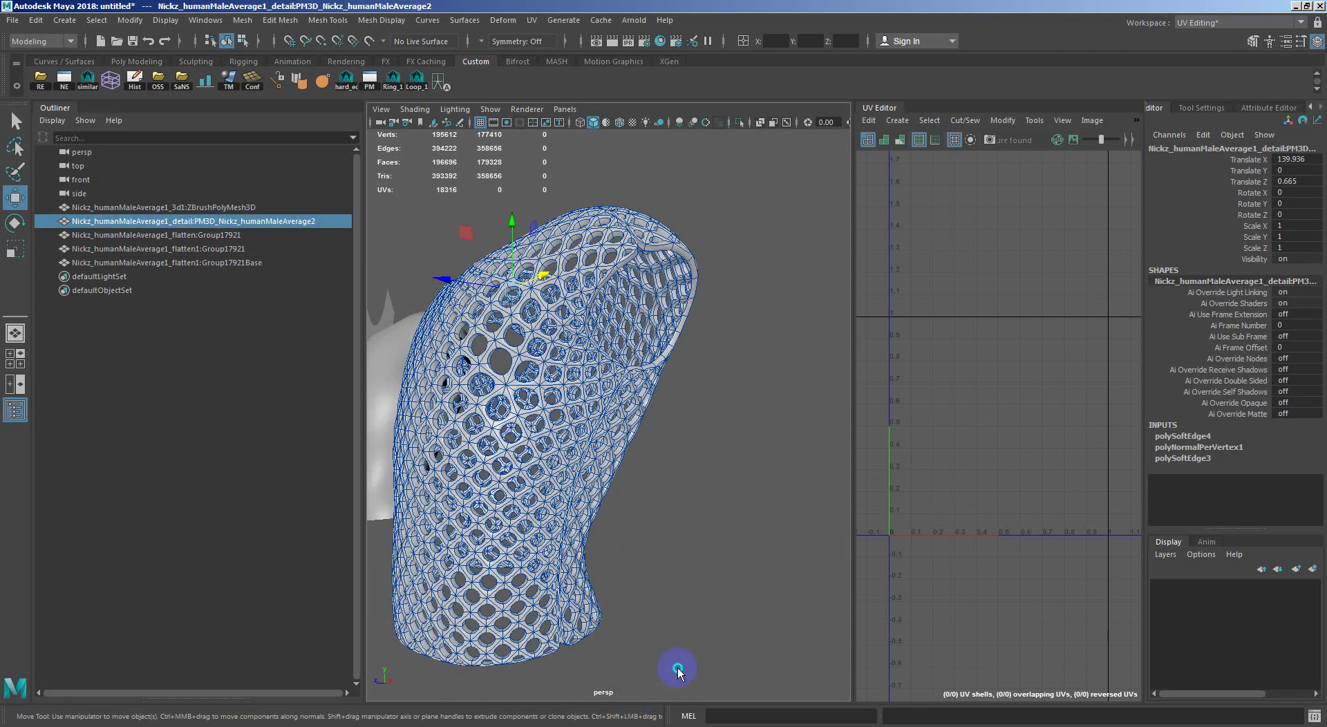
pyautogui.moveTo(788, 624)
pyautogui.keyDown('alt'); pyautogui.mouseDown()
pyautogui.moveTo(712, 554)
pyautogui.moveTo(776, 566)
pyautogui.moveTo(738, 445)
pyautogui.moveTo(711, 413)
pyautogui.moveTo(1003, 419)
pyautogui.mouseUp(); pyautogui.keyUp('alt')
# Open blinn2 settings, show the UV Toolkit, and test-lift the ZBrushPolyMesh3D shirt, then undo.
pyautogui.click(747, 425)
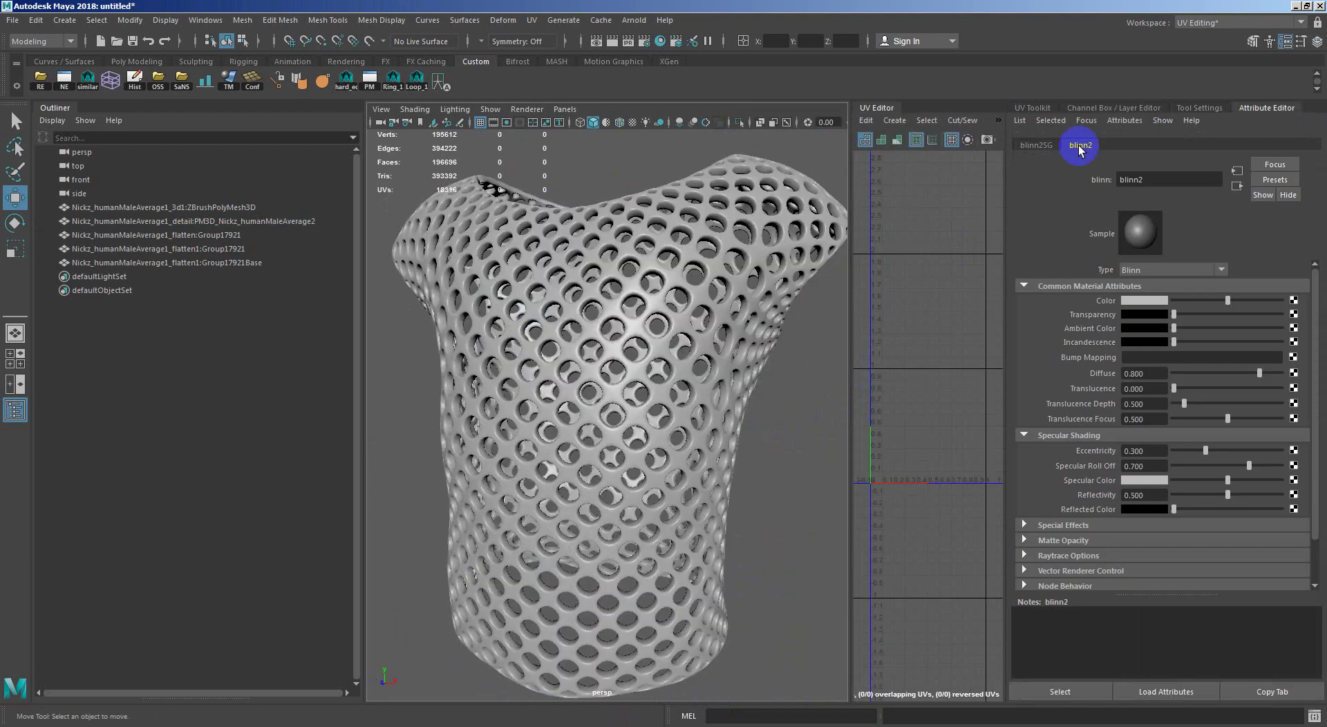
pyautogui.click(1030, 109)
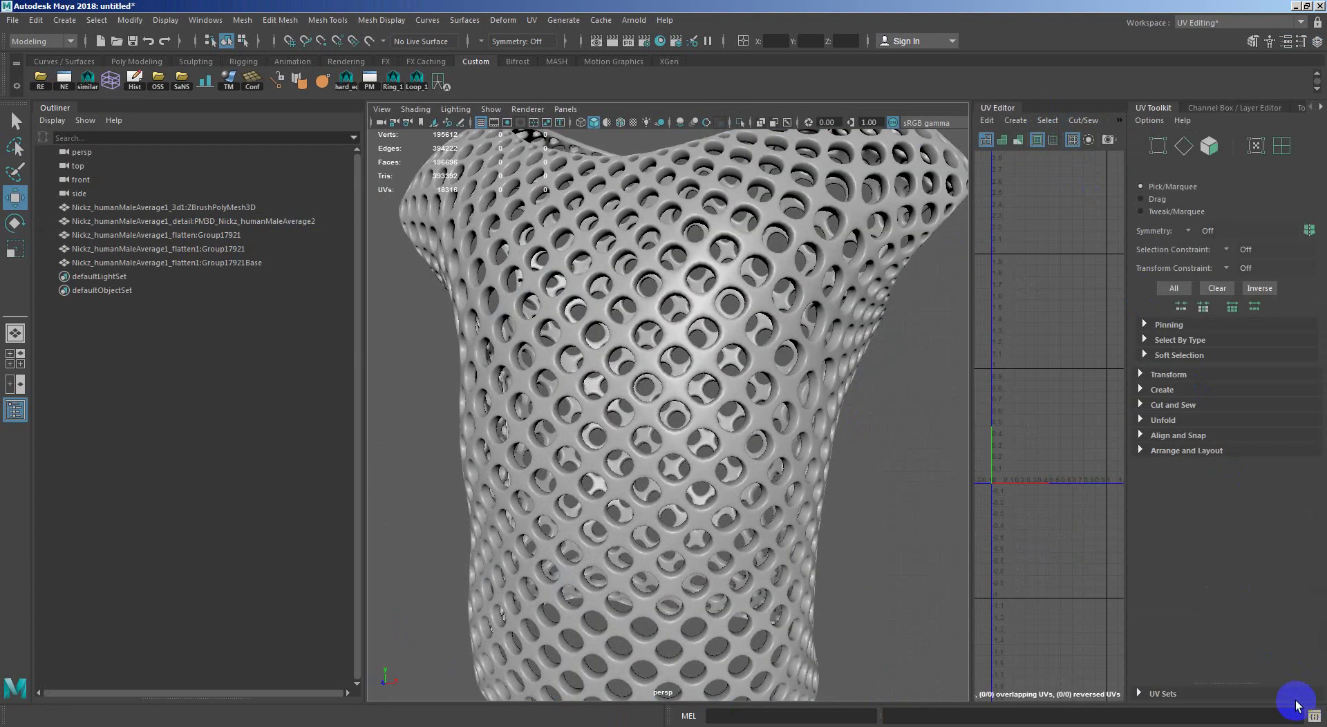
pyautogui.keyDown('alt'); pyautogui.moveTo(607, 385); pyautogui.dragTo(601, 237, button='right'); pyautogui.keyUp('alt')
pyautogui.click(562, 289)
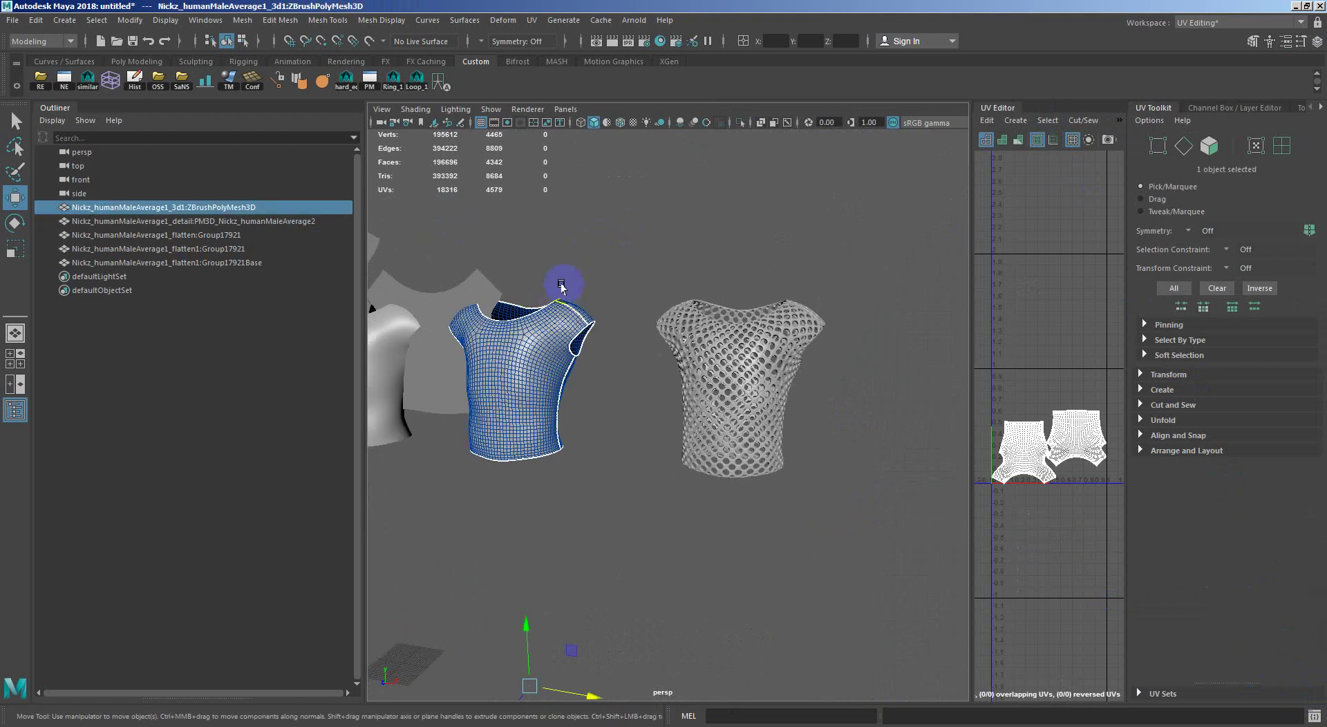
pyautogui.keyDown('alt'); pyautogui.moveTo(598, 363); pyautogui.dragTo(583, 332); pyautogui.keyUp('alt')
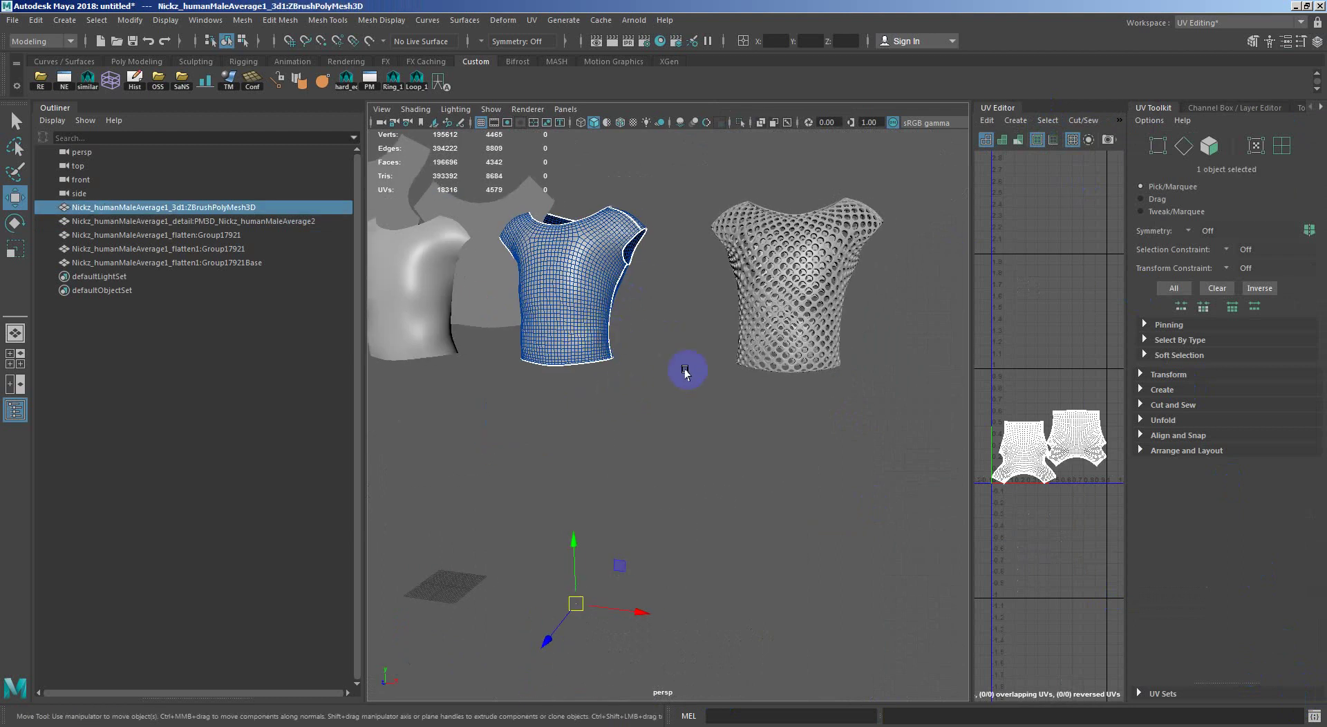
pyautogui.moveTo(573, 560); pyautogui.dragTo(572, 506)
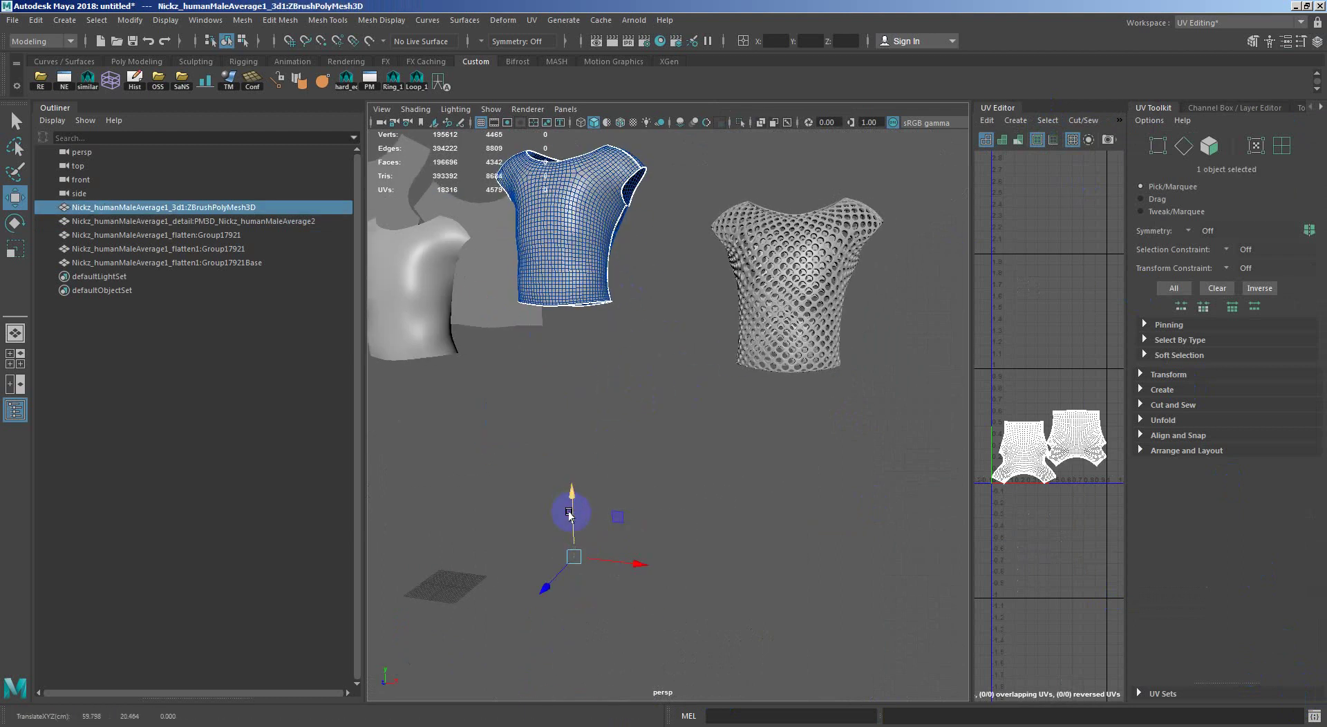
pyautogui.hotkey('ctrl', 'z')
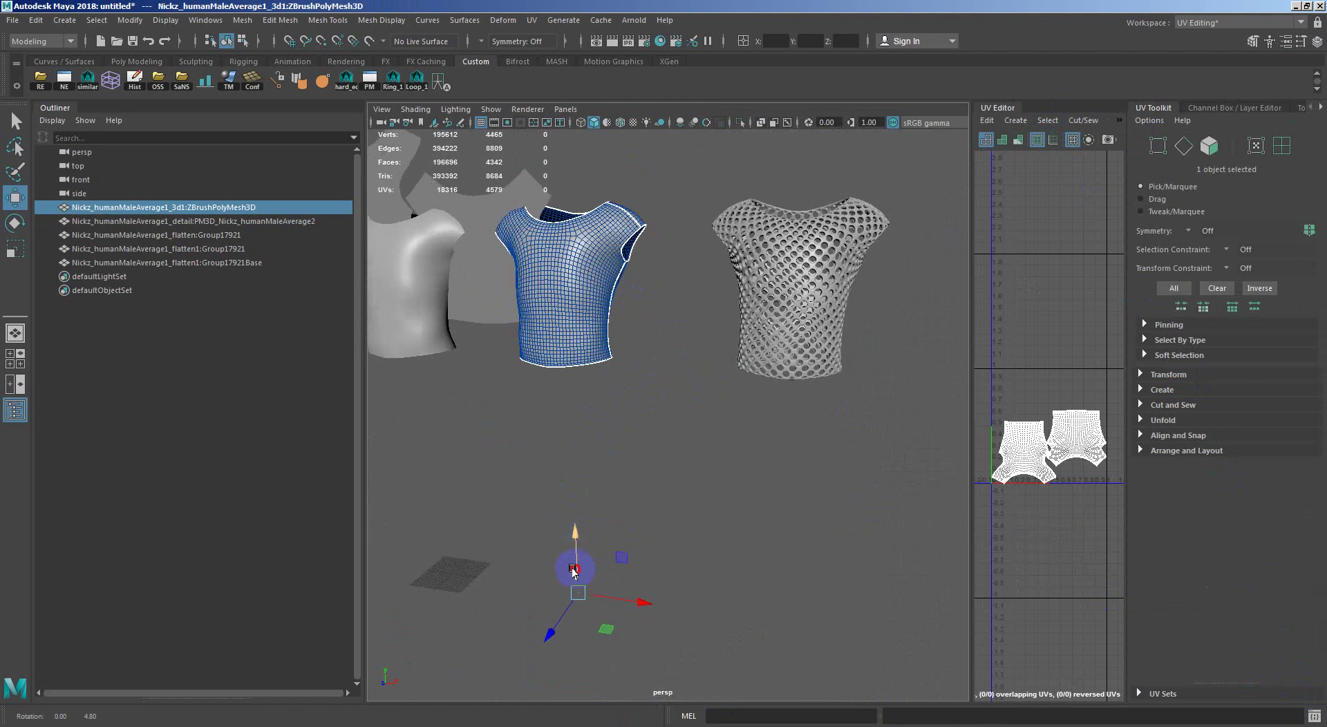
# Orbit close around the holed shirt, then back out to review all the shirts.
pyautogui.moveTo(572, 549)
pyautogui.keyDown('alt'); pyautogui.mouseDown()
pyautogui.moveTo(612, 495)
pyautogui.moveTo(546, 453)
pyautogui.mouseUp(); pyautogui.keyUp('alt')
pyautogui.scroll(5, 676, 543)
pyautogui.moveTo(766, 527)
pyautogui.mouseDown()
pyautogui.moveTo(623, 552)
pyautogui.moveTo(449, 498)
pyautogui.moveTo(688, 498)
pyautogui.moveTo(717, 527)
pyautogui.moveTo(868, 489)
pyautogui.mouseUp()
pyautogui.click(755, 482)
pyautogui.scroll(-5, 877, 394)
pyautogui.moveTo(877, 394)
pyautogui.keyDown('alt'); pyautogui.mouseDown()
pyautogui.moveTo(927, 341)
pyautogui.moveTo(579, 370)
pyautogui.moveTo(747, 347)
pyautogui.moveTo(647, 358)
pyautogui.moveTo(590, 388)
pyautogui.mouseUp(); pyautogui.keyUp('alt')
pyautogui.scroll(-3, 687, 339)
# Marquee-select all five shirts, then clear and pick the ZBrushPolyMesh3D shirt.
pyautogui.moveTo(445, 453); pyautogui.dragTo(934, 351)
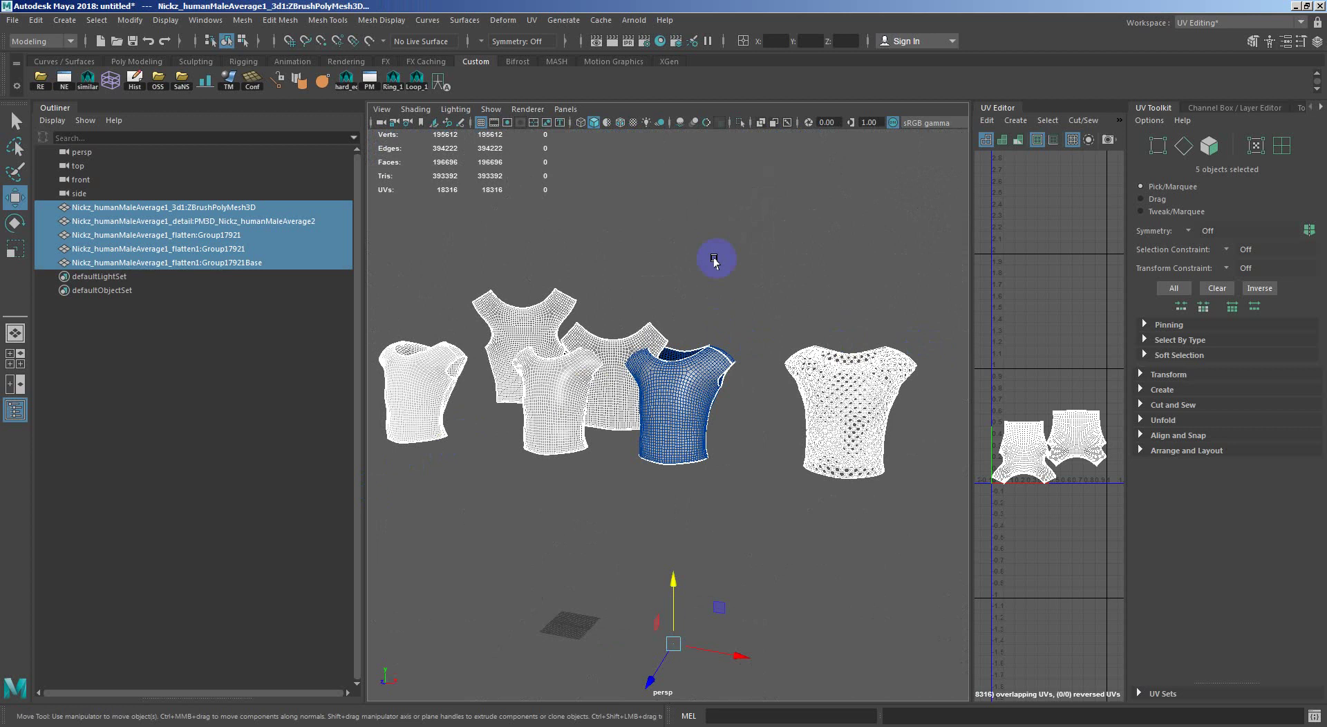
pyautogui.click(640, 219)
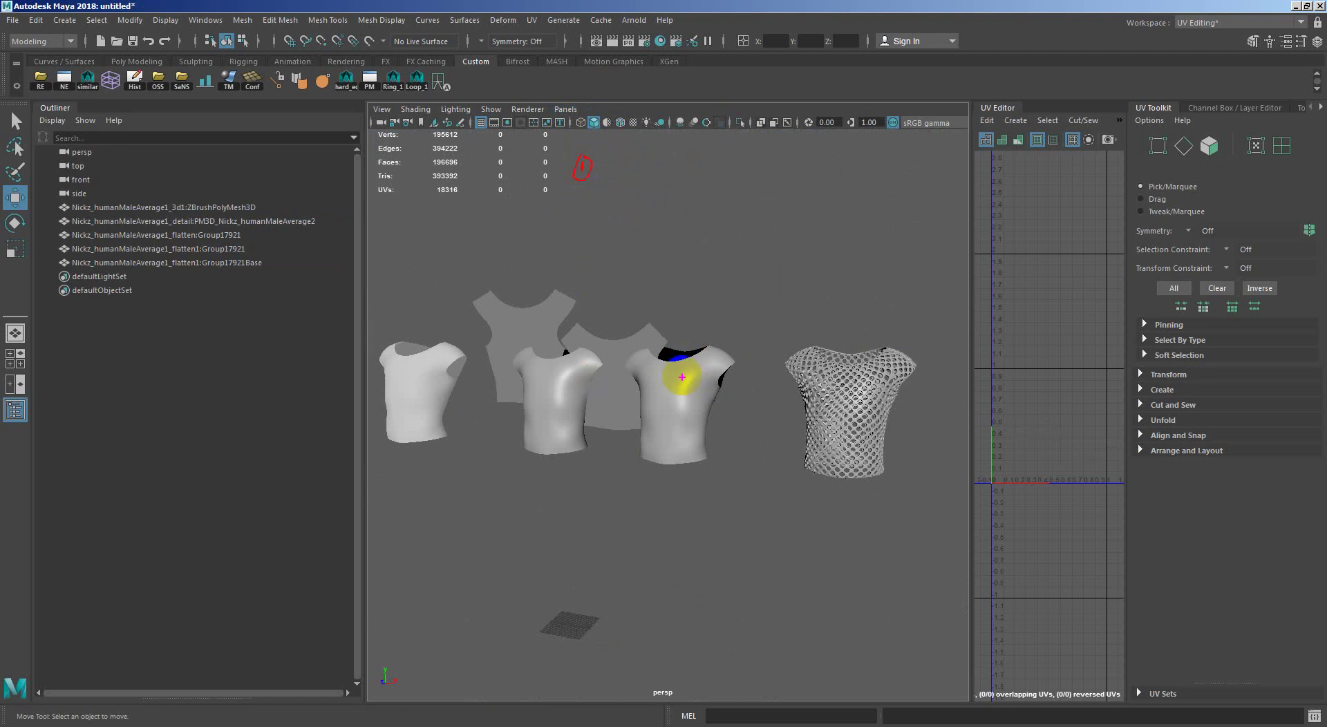
pyautogui.moveTo(682, 377); pyautogui.dragTo(650, 307)
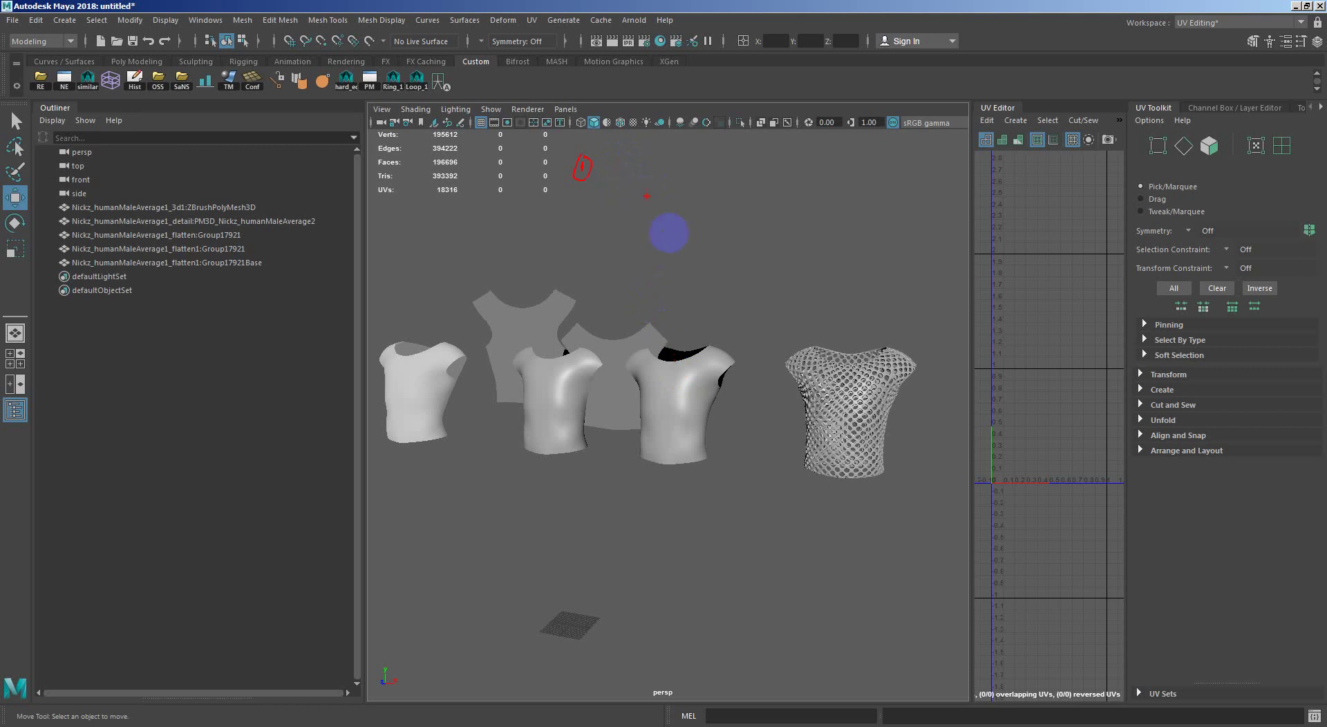
pyautogui.click(698, 396)
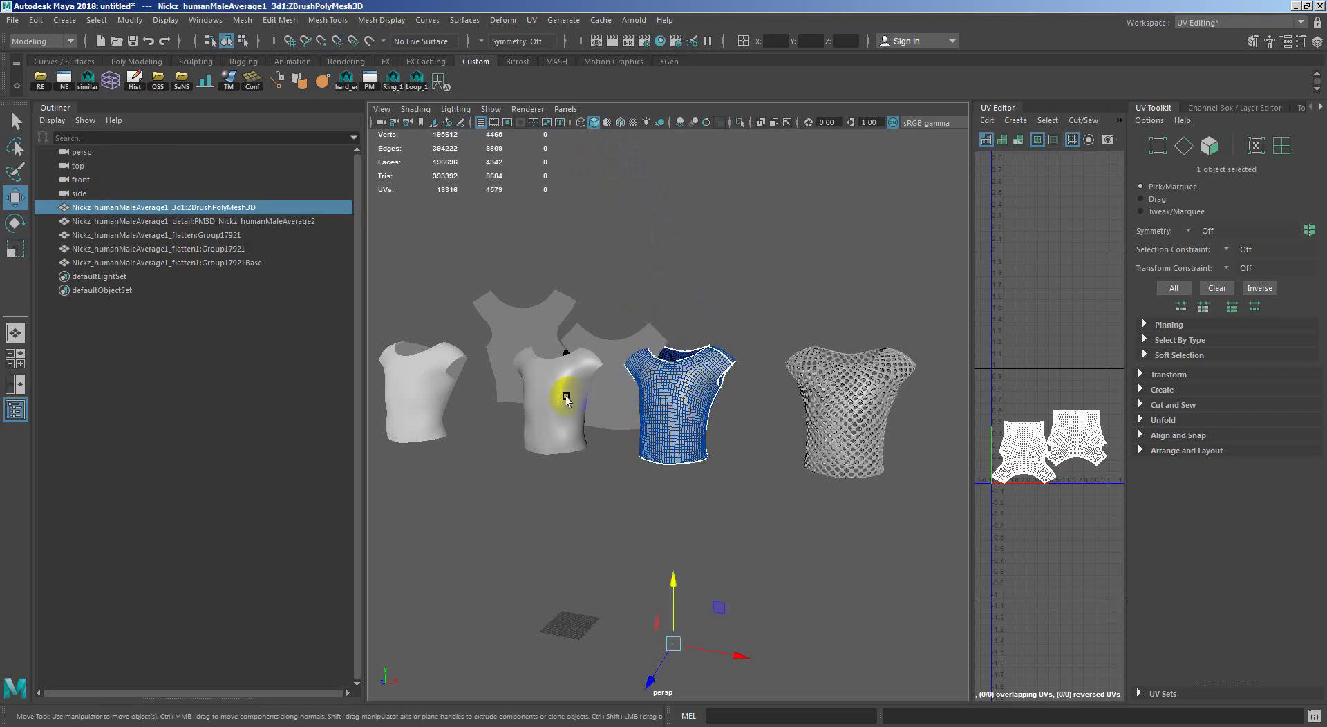
pyautogui.keyDown('alt'); pyautogui.moveTo(616, 237); pyautogui.dragTo(675, 341); pyautogui.keyUp('alt')
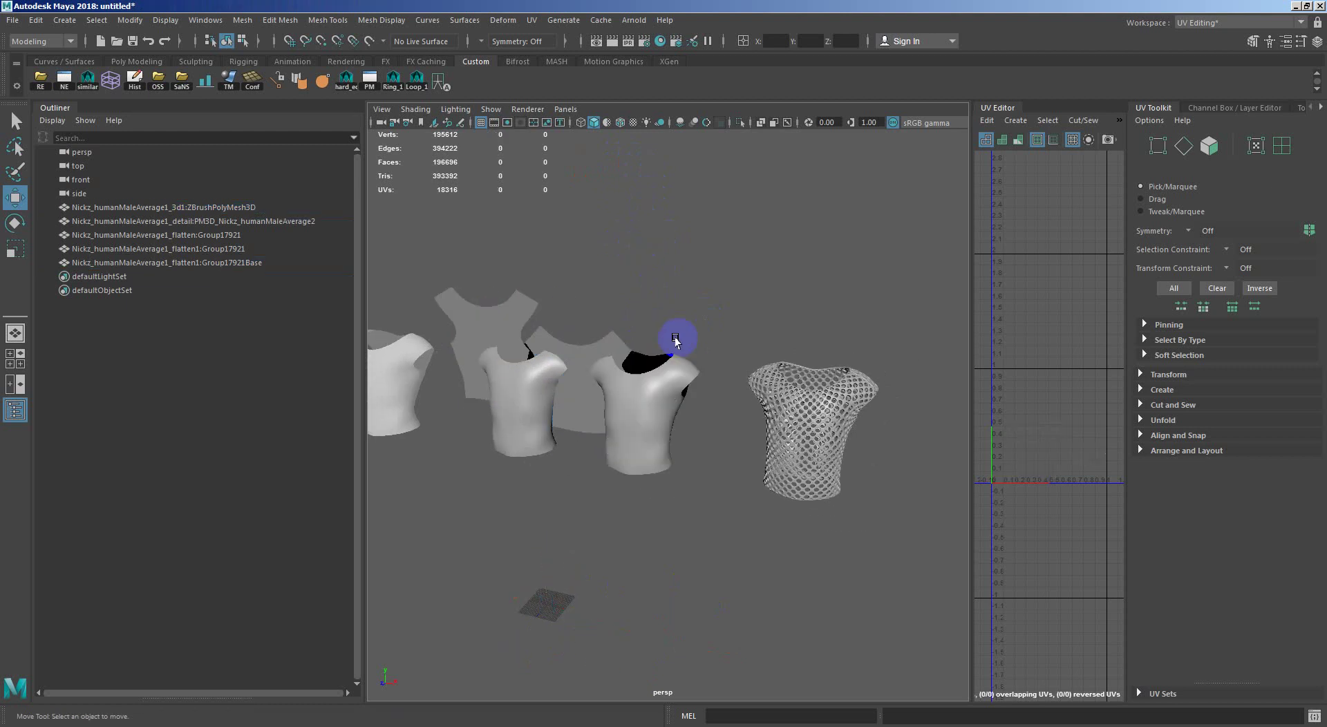
pyautogui.click(669, 404)
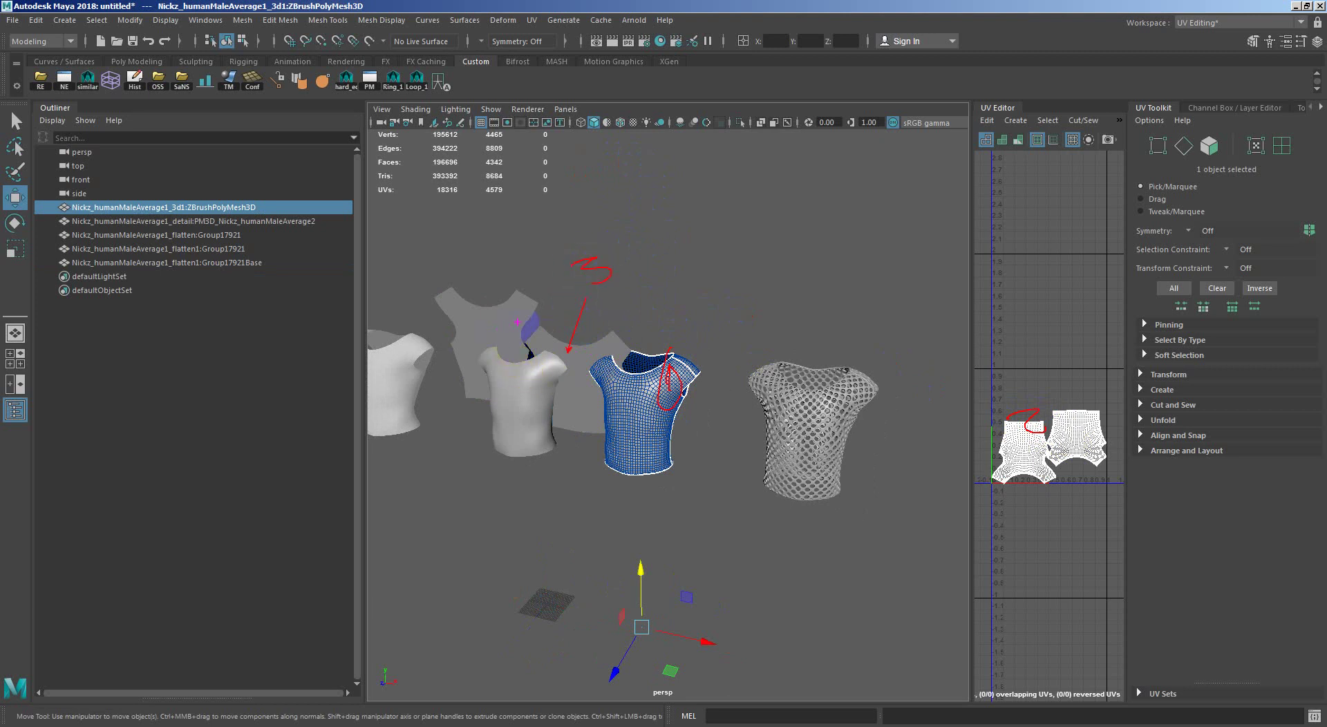
# Select the flattened shirt and add the flat Group17921Base panels to the selection.
pyautogui.keyDown('alt'); pyautogui.moveTo(539, 335); pyautogui.dragTo(645, 297, button='middle'); pyautogui.keyUp('alt')
pyautogui.click(650, 296)
pyautogui.click(695, 358)
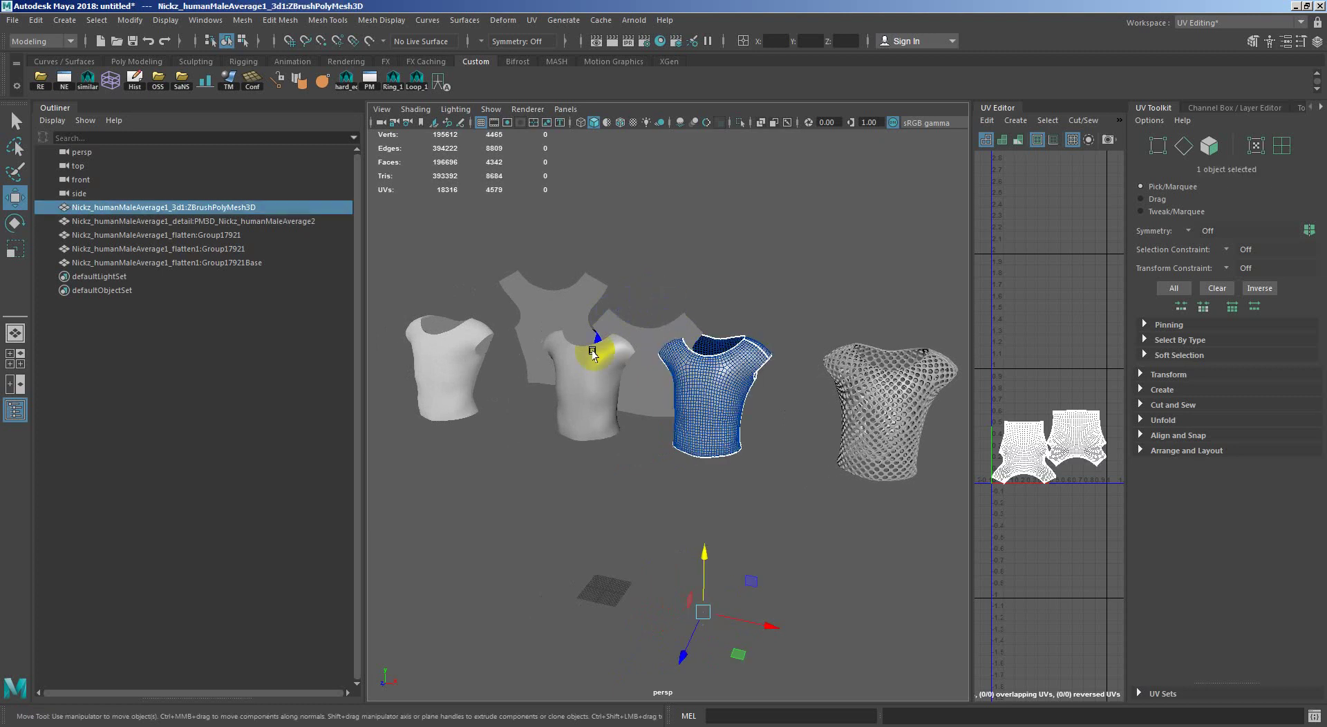
pyautogui.click(593, 349)
pyautogui.keyDown('shift'); pyautogui.moveTo(576, 294); pyautogui.dragTo(733, 215); pyautogui.keyUp('shift')
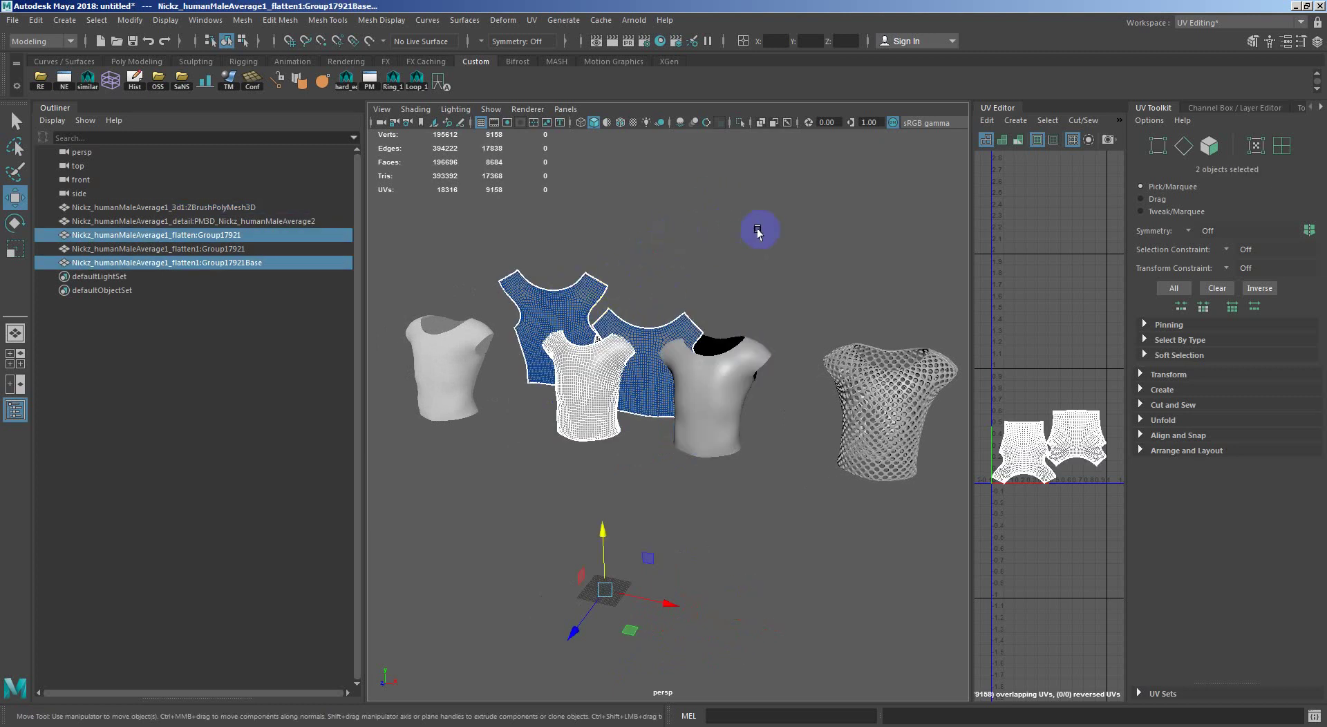
pyautogui.keyDown('alt'); pyautogui.moveTo(758, 232); pyautogui.dragTo(601, 261, button='middle'); pyautogui.keyUp('alt')
pyautogui.click(678, 273)
pyautogui.click(664, 376)
pyautogui.scroll(5, 926, 506)
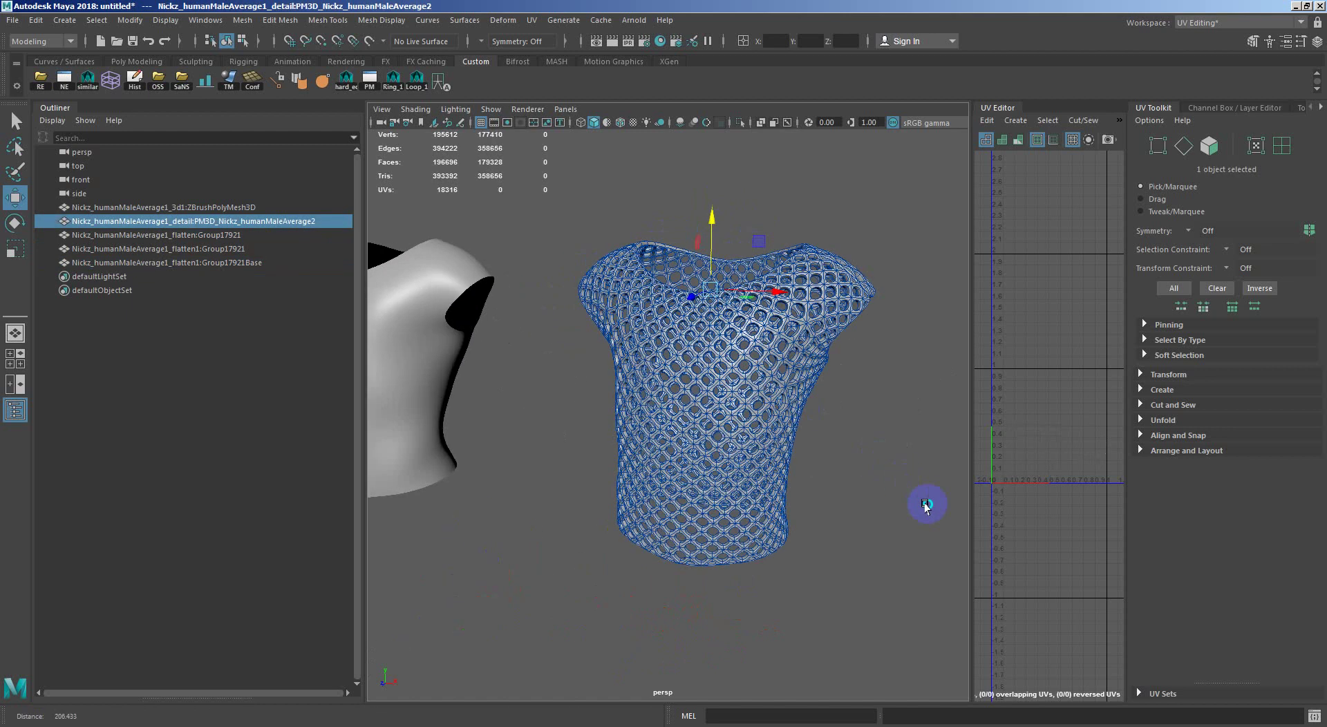
pyautogui.scroll(3, 927, 506)
pyautogui.scroll(-5, 705, 482)
pyautogui.moveTo(705, 482)
pyautogui.keyDown('alt'); pyautogui.mouseDown()
pyautogui.moveTo(629, 397)
pyautogui.moveTo(815, 394)
pyautogui.mouseUp(); pyautogui.keyUp('alt')
pyautogui.press('f')
pyautogui.click(800, 444)
pyautogui.moveTo(799, 444)
pyautogui.keyDown('alt'); pyautogui.mouseDown()
pyautogui.moveTo(593, 465)
pyautogui.moveTo(490, 404)
pyautogui.moveTo(488, 459)
pyautogui.moveTo(682, 380)
pyautogui.moveTo(824, 459)
pyautogui.mouseUp(); pyautogui.keyUp('alt')
pyautogui.click(711, 427)
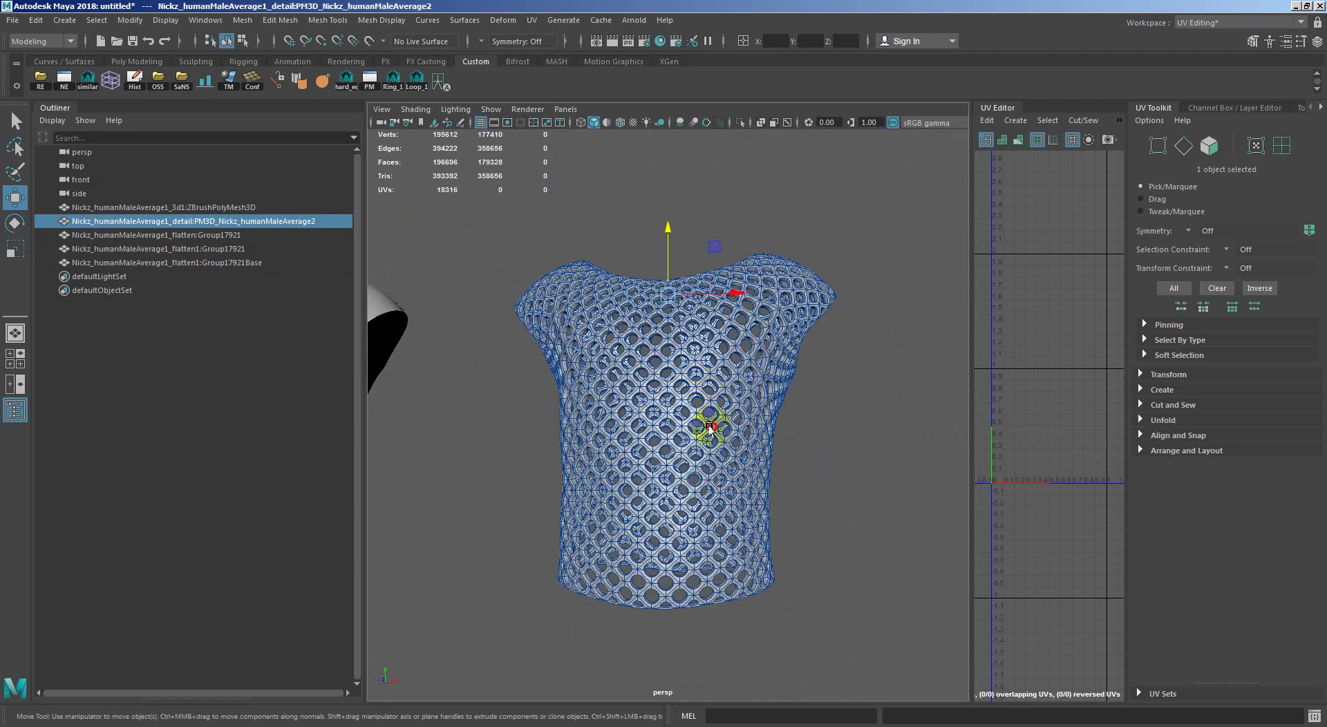
pyautogui.moveTo(711, 427)
pyautogui.keyDown('alt'); pyautogui.mouseDown()
pyautogui.moveTo(809, 451)
pyautogui.moveTo(721, 350)
pyautogui.moveTo(460, 288)
pyautogui.moveTo(548, 288)
pyautogui.moveTo(545, 355)
pyautogui.mouseUp(); pyautogui.keyUp('alt')
pyautogui.click(741, 430)
pyautogui.click(550, 387)
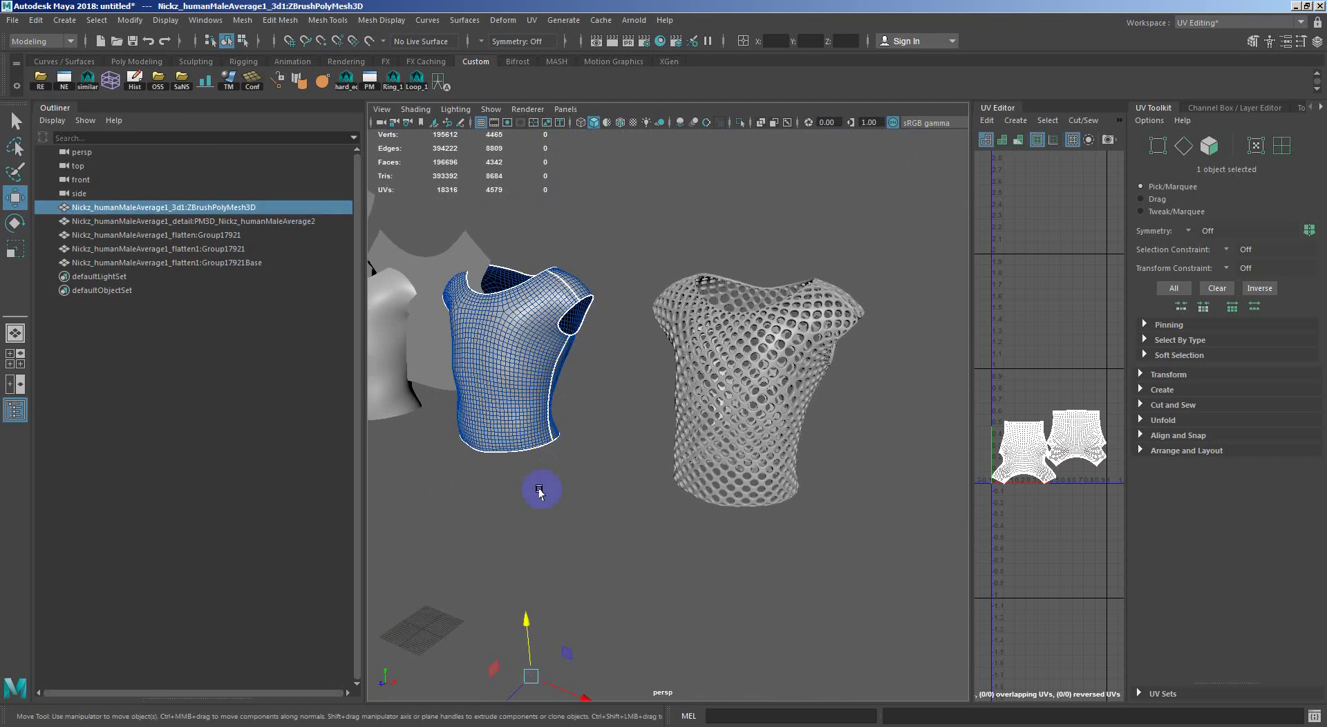
pyautogui.click(540, 492)
pyautogui.moveTo(542, 527); pyautogui.dragTo(691, 305)
pyautogui.click(633, 436)
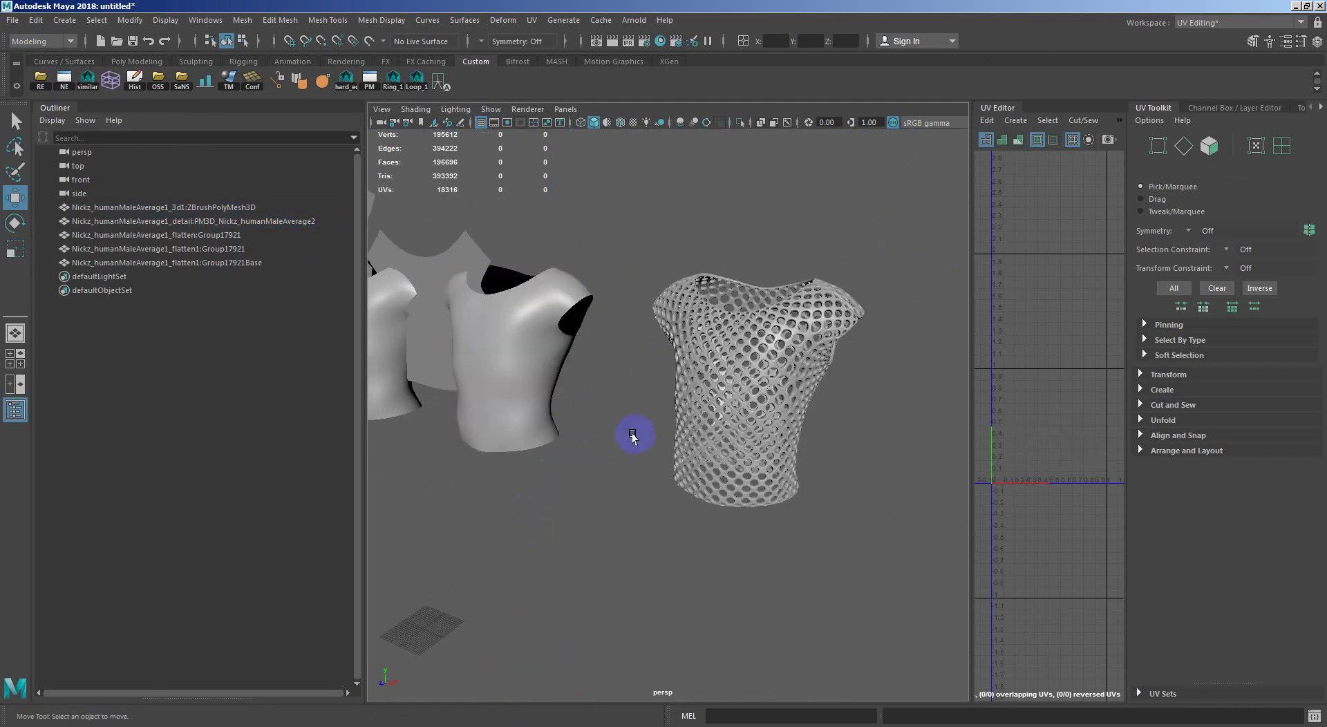